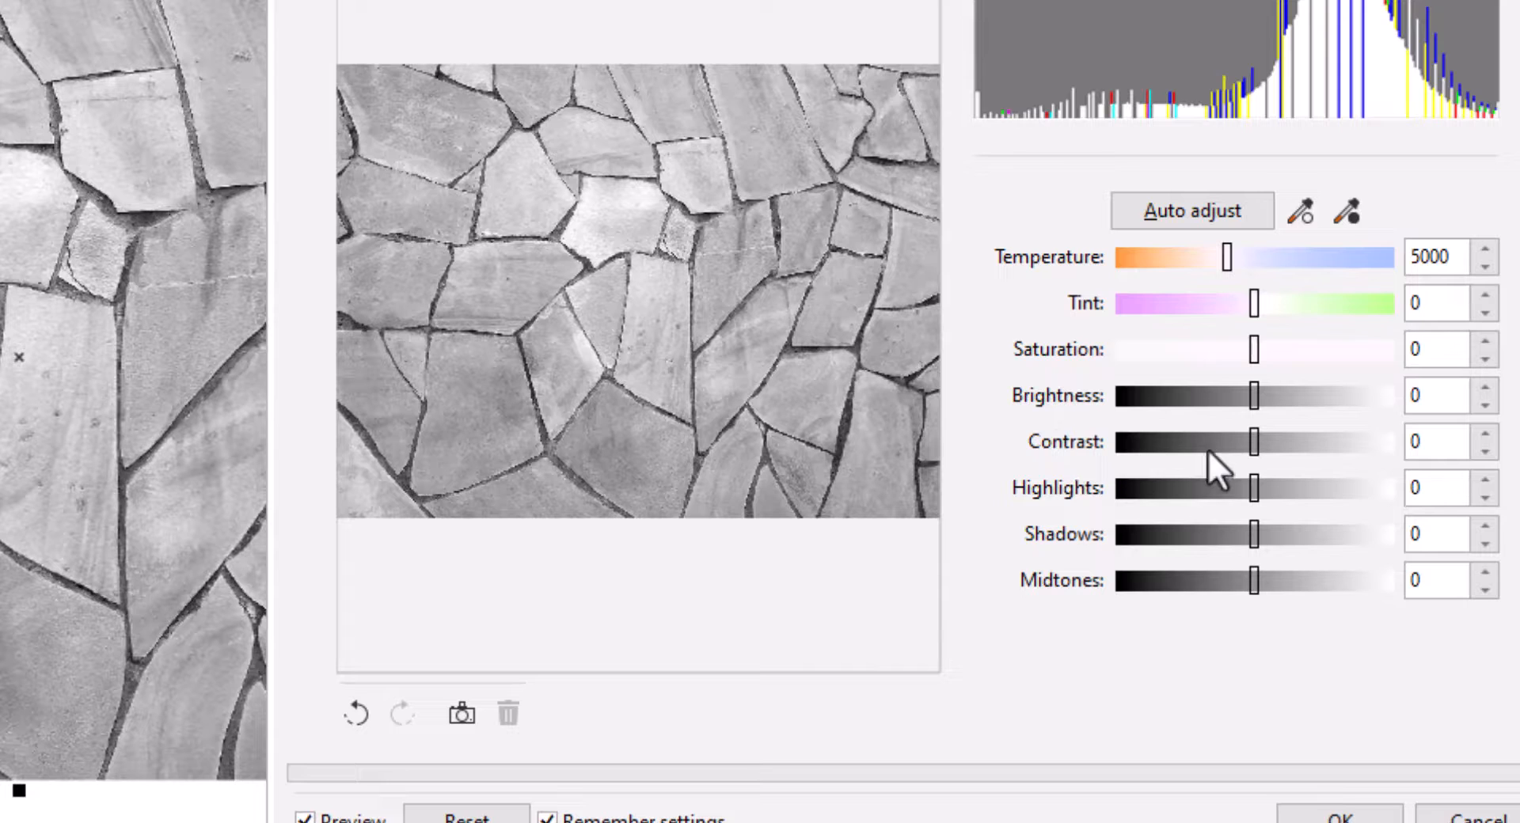
Turn the stone-wall bitmap into stark black and white by setting its contrast to 100 and brightness to -6.
{"action": "left_click_drag", "start_coordinate": [1254, 445], "coordinate": [1413, 445]}
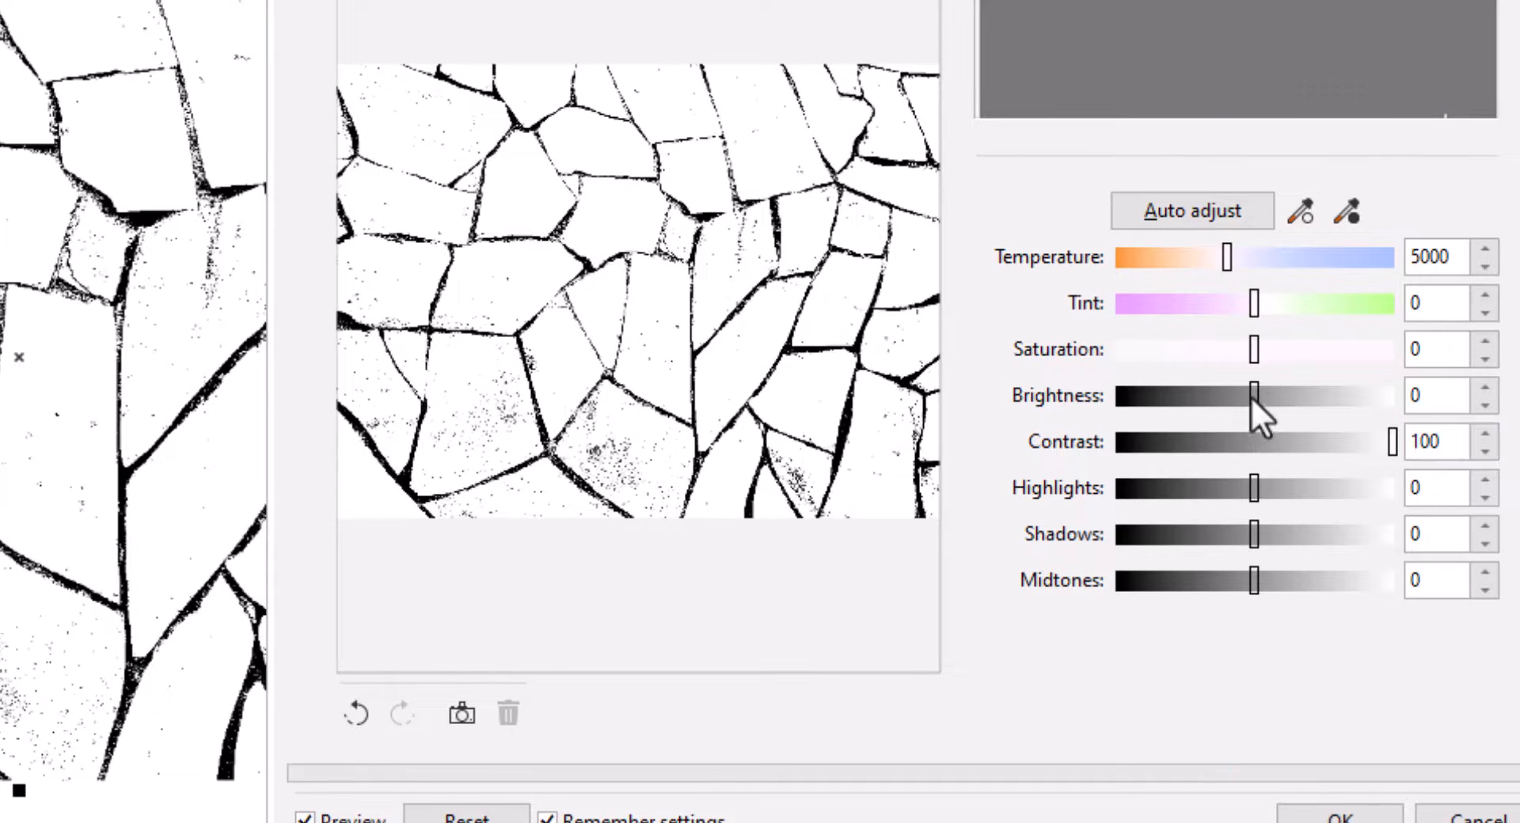
{"action": "left_click_drag", "start_coordinate": [1254, 398], "coordinate": [1244, 398]}
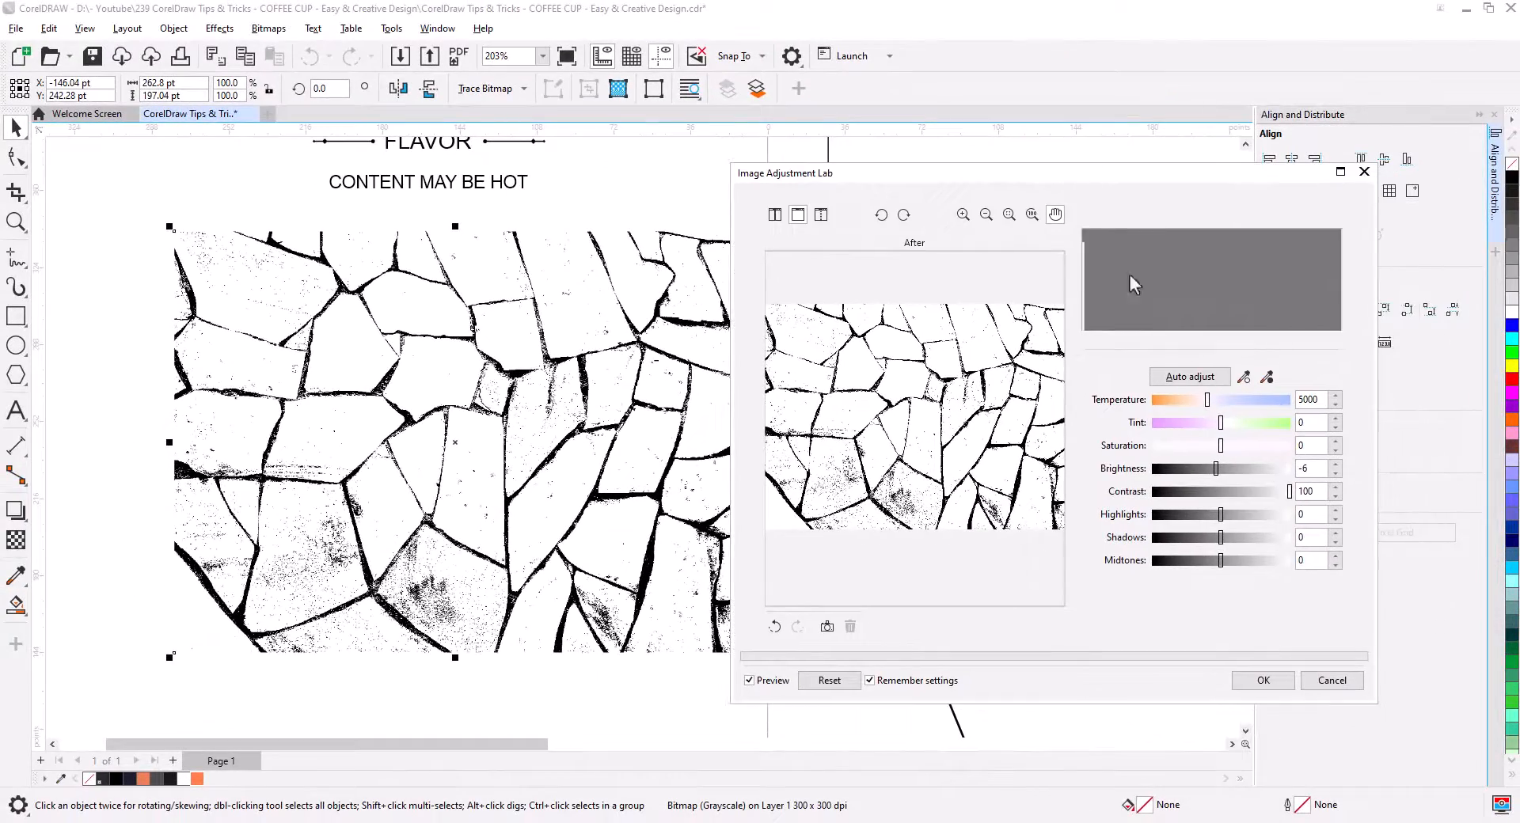
{"action": "left_click", "coordinate": [1257, 683]}
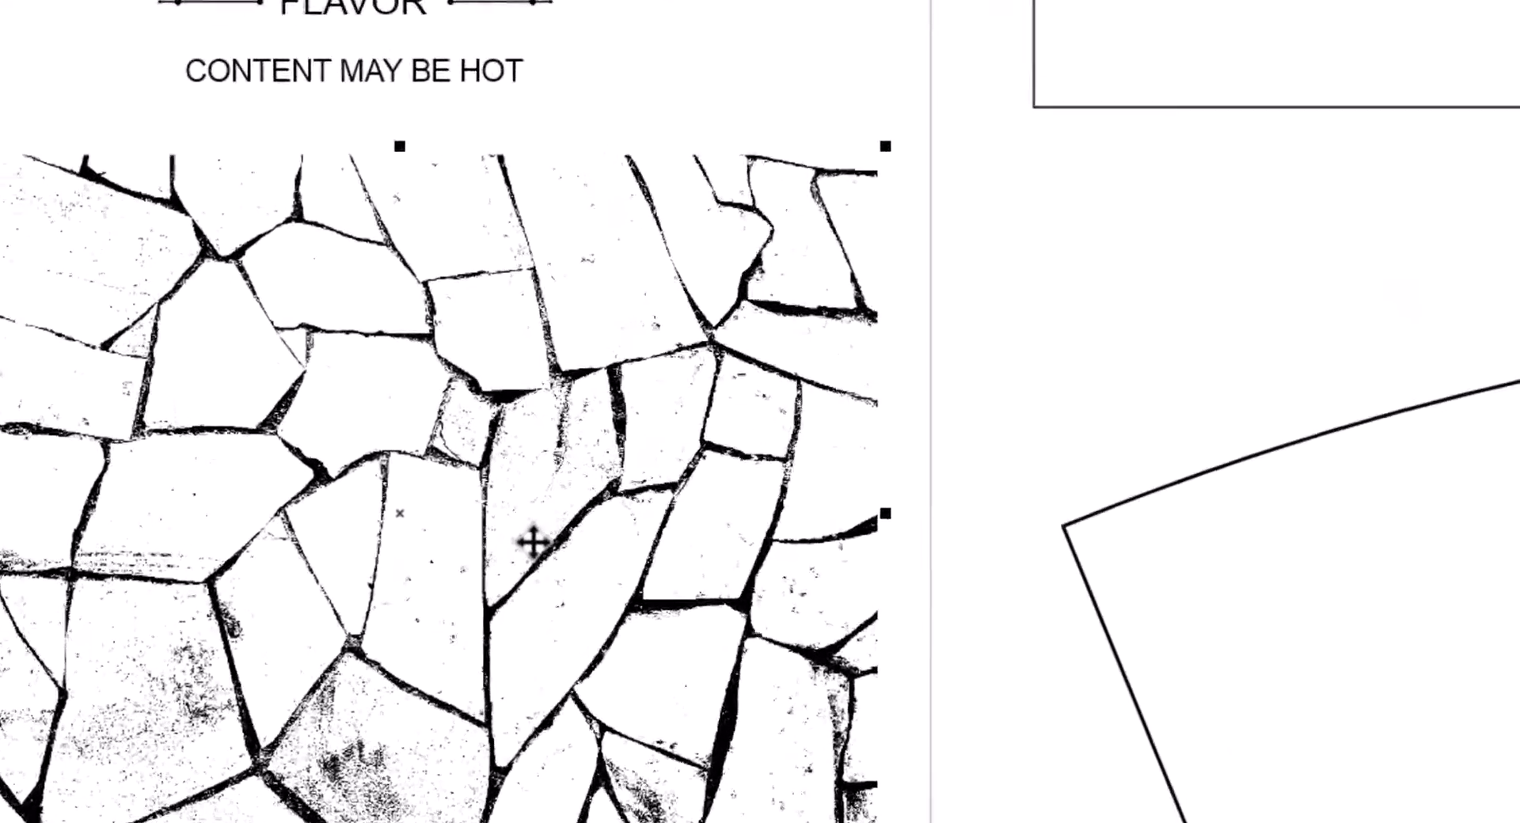
Outline-trace the stone bitmap as Line art with Detail 82, removing the background color from the entire image.
{"action": "right_click", "coordinate": [524, 463]}
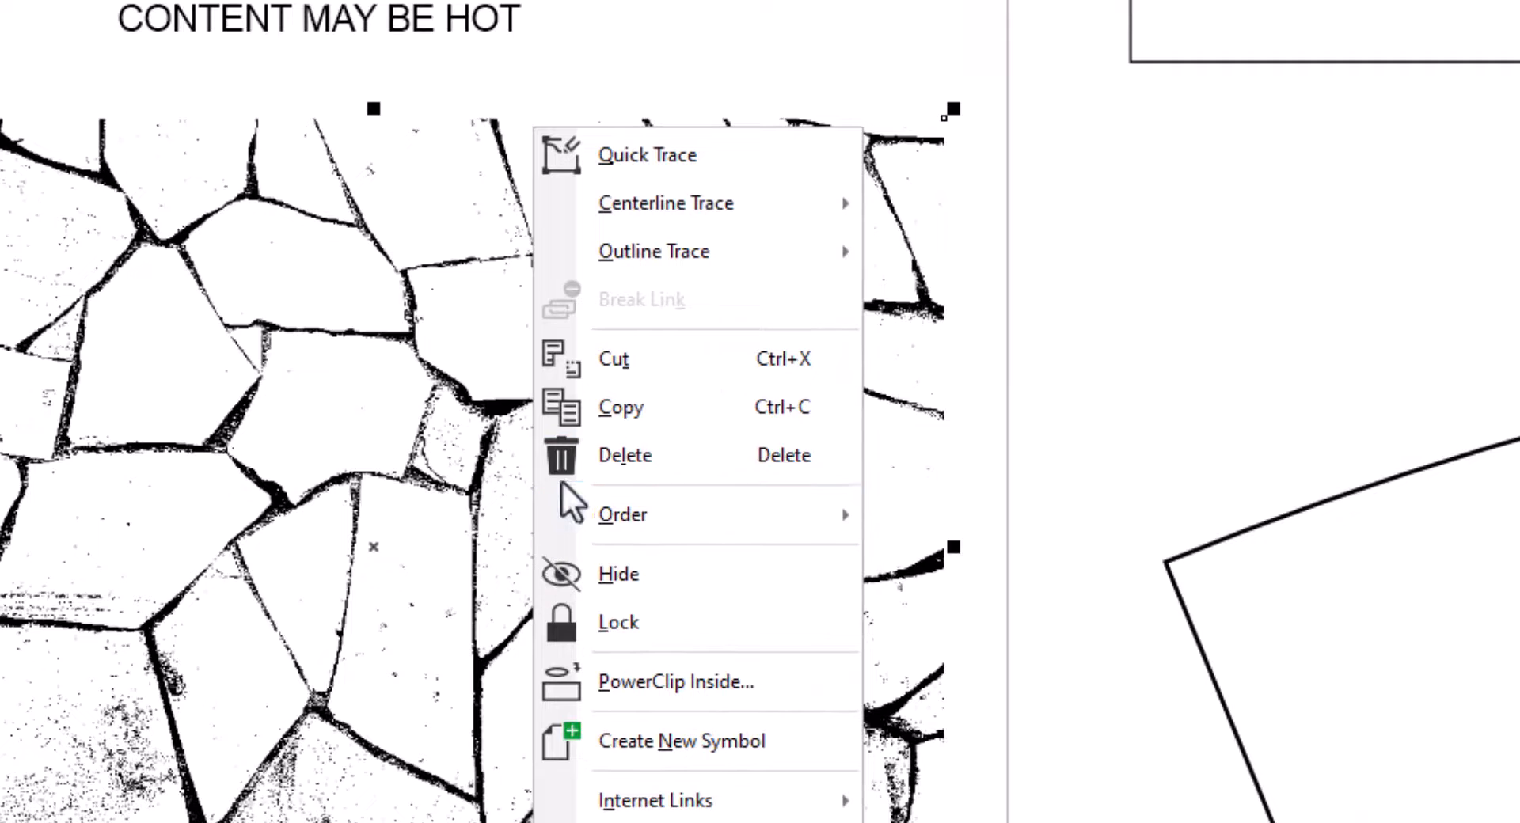
{"action": "mouse_move", "coordinate": [687, 252]}
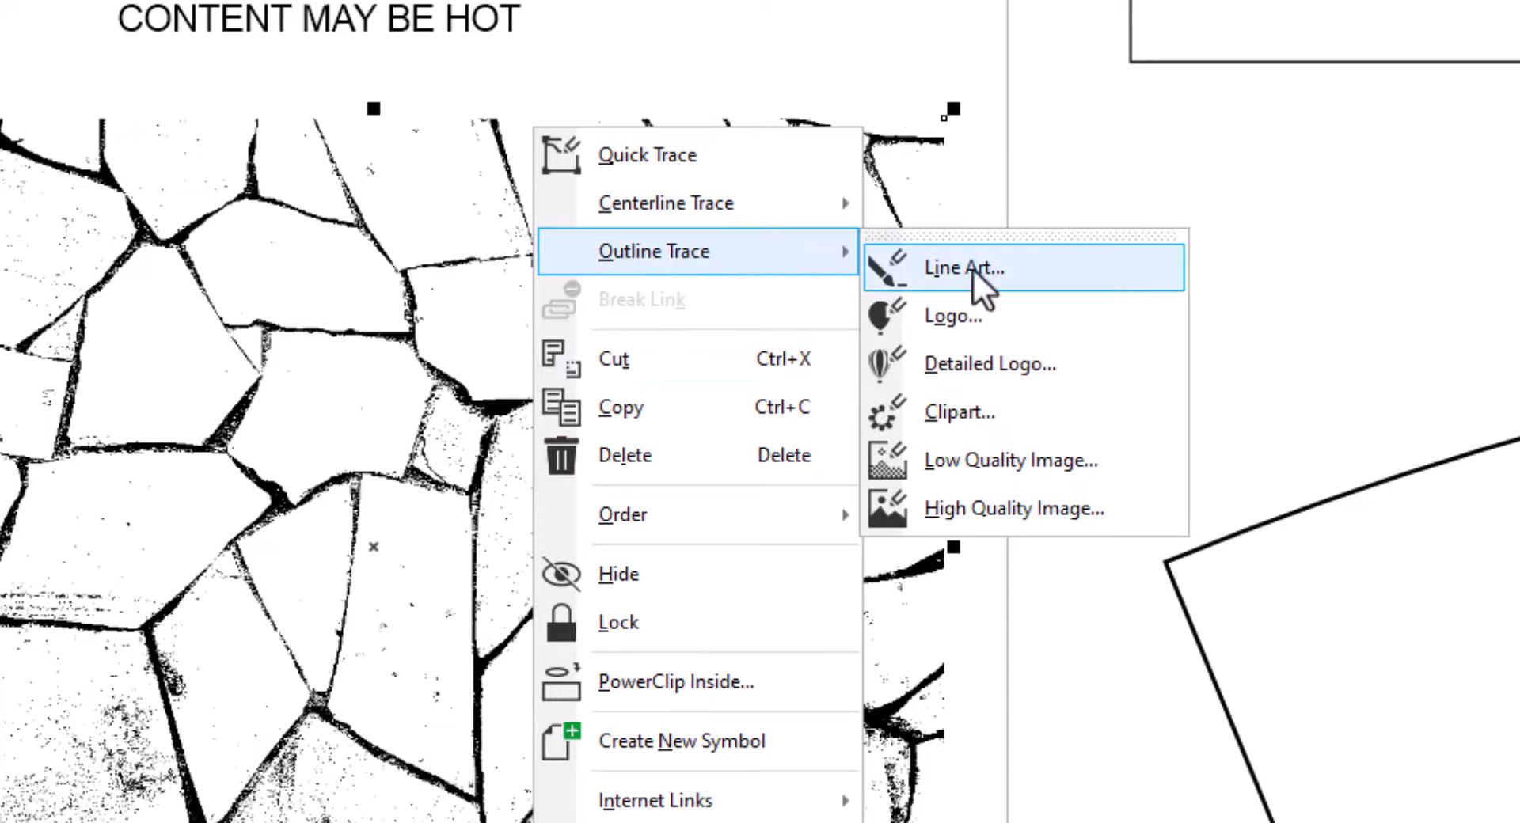
{"action": "left_click", "coordinate": [1007, 285]}
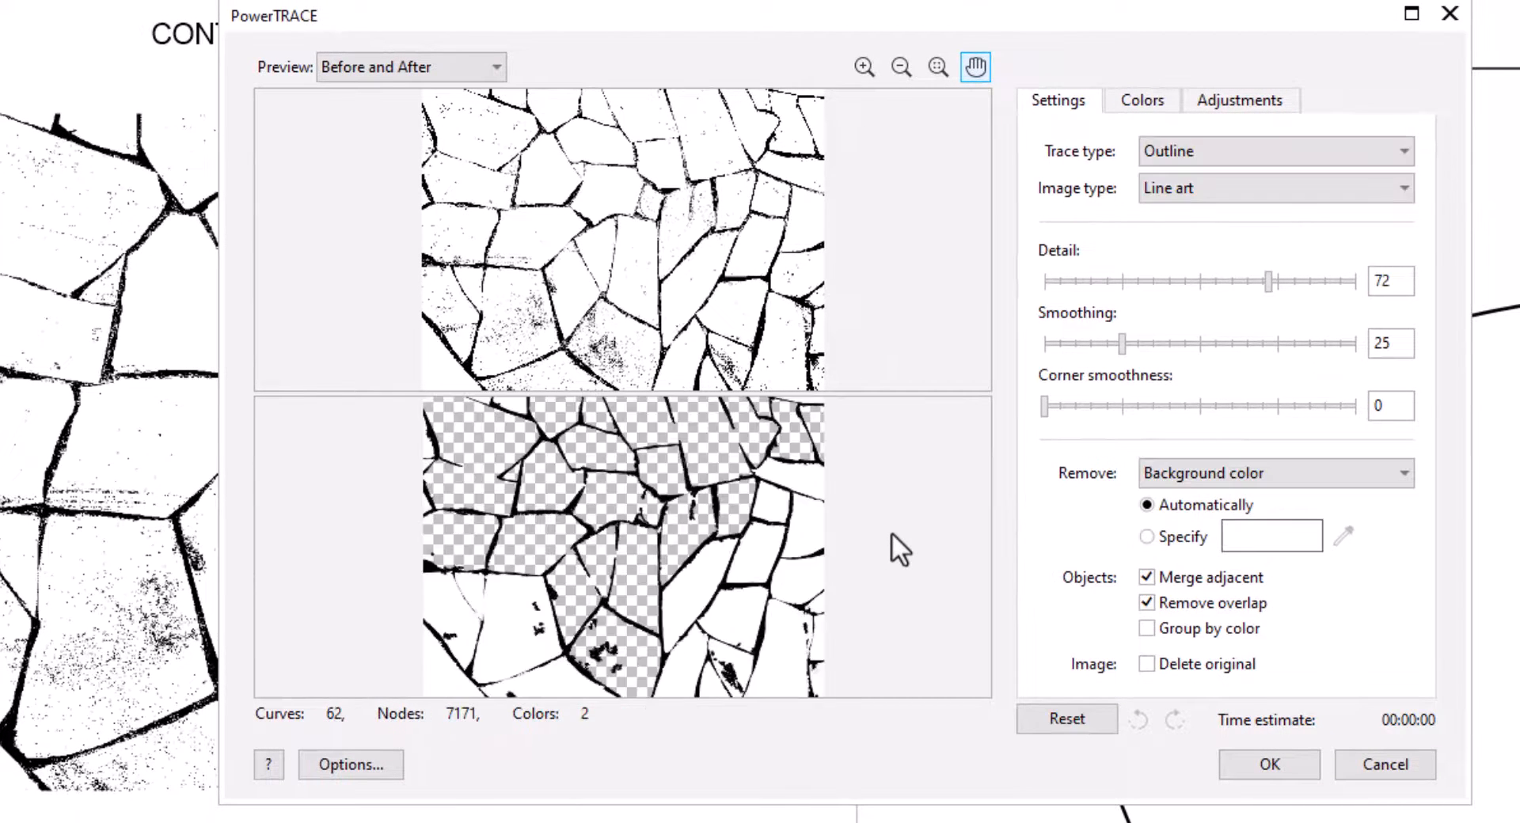
{"action": "left_click", "coordinate": [1300, 472]}
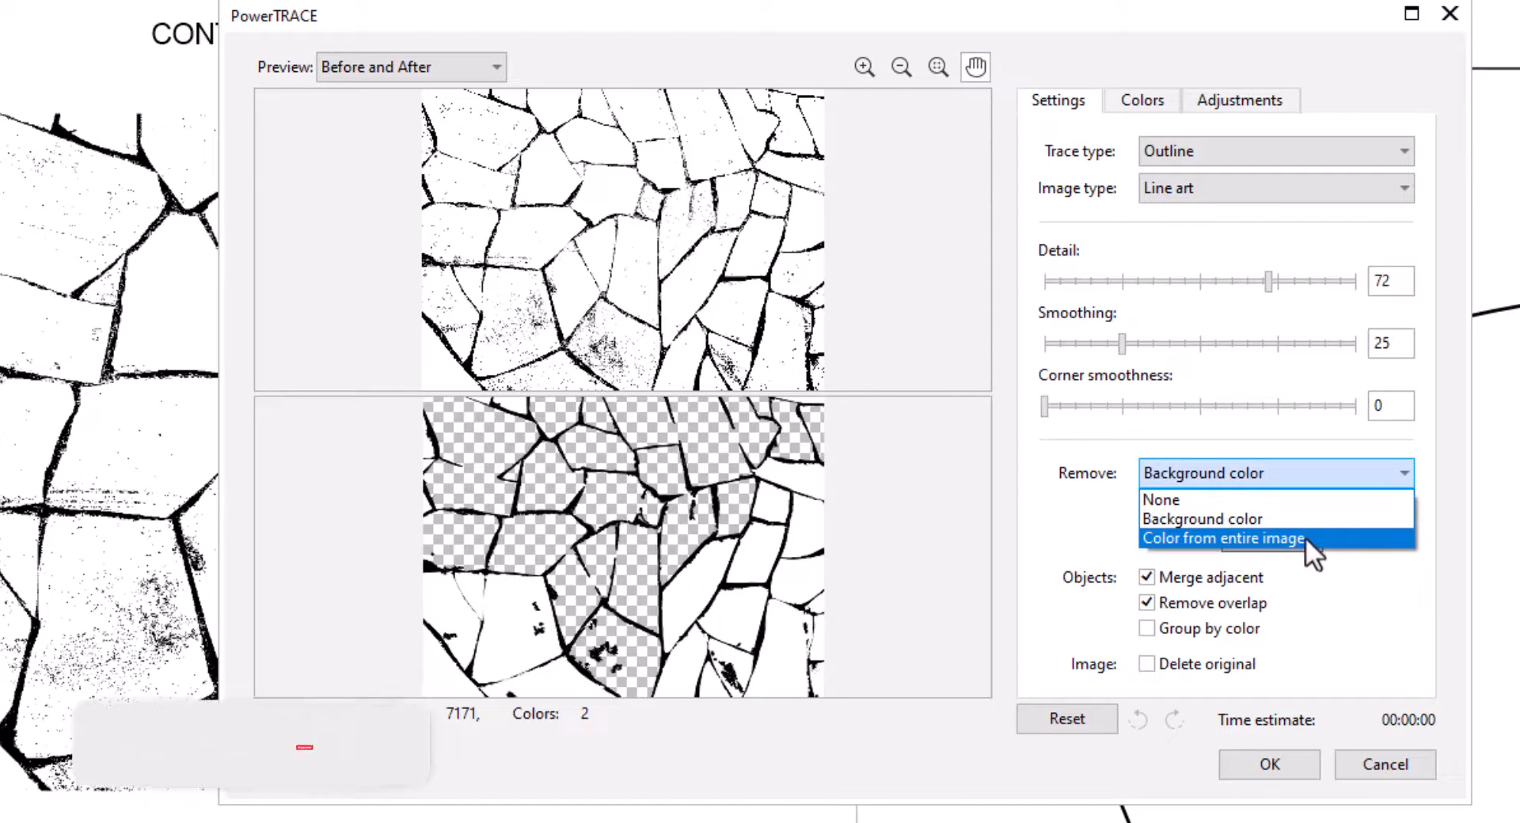
{"action": "left_click", "coordinate": [1328, 539]}
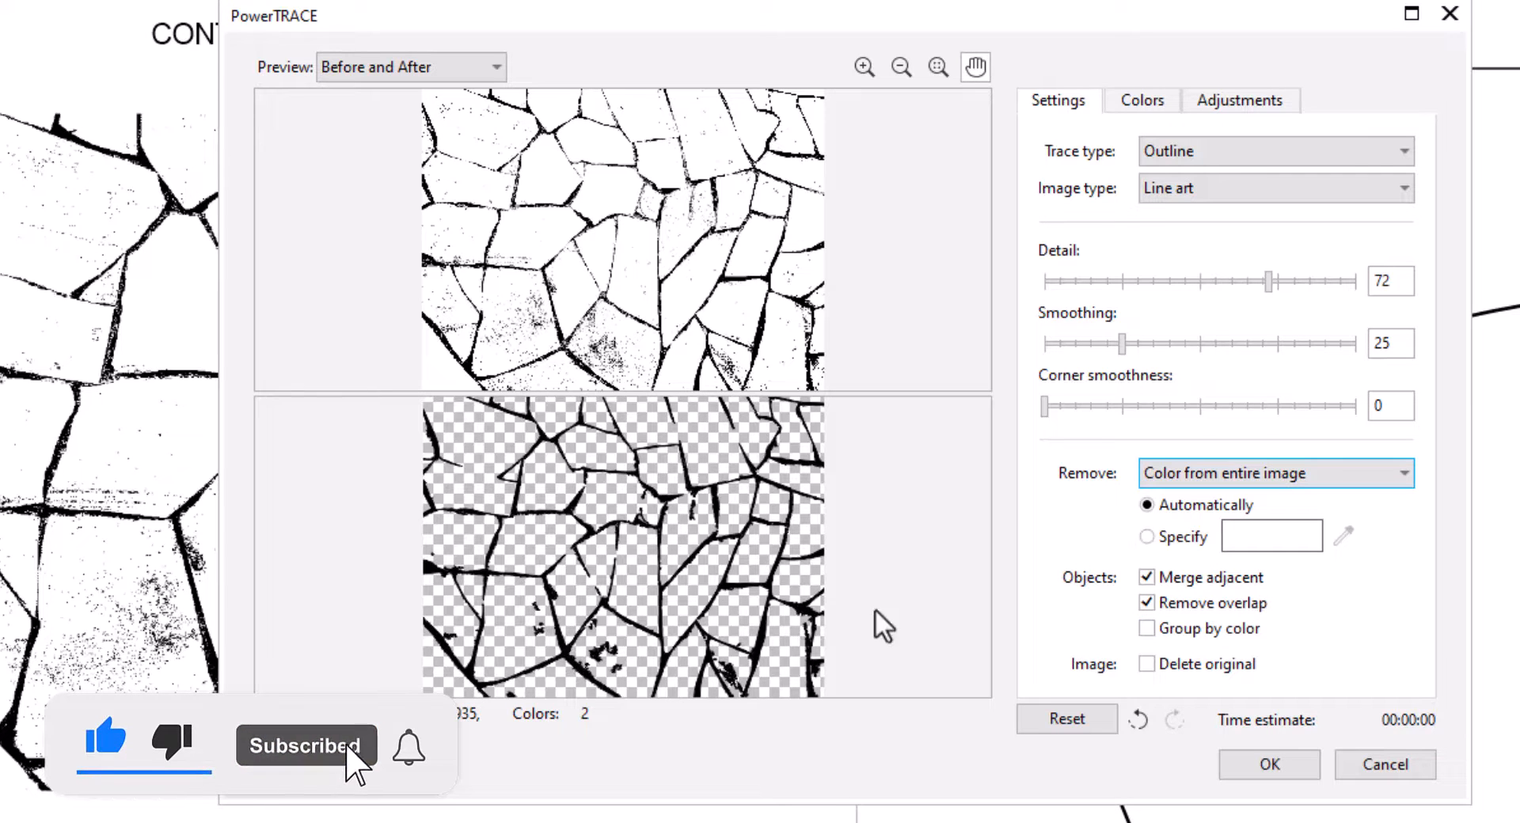
{"action": "left_click", "coordinate": [1284, 280]}
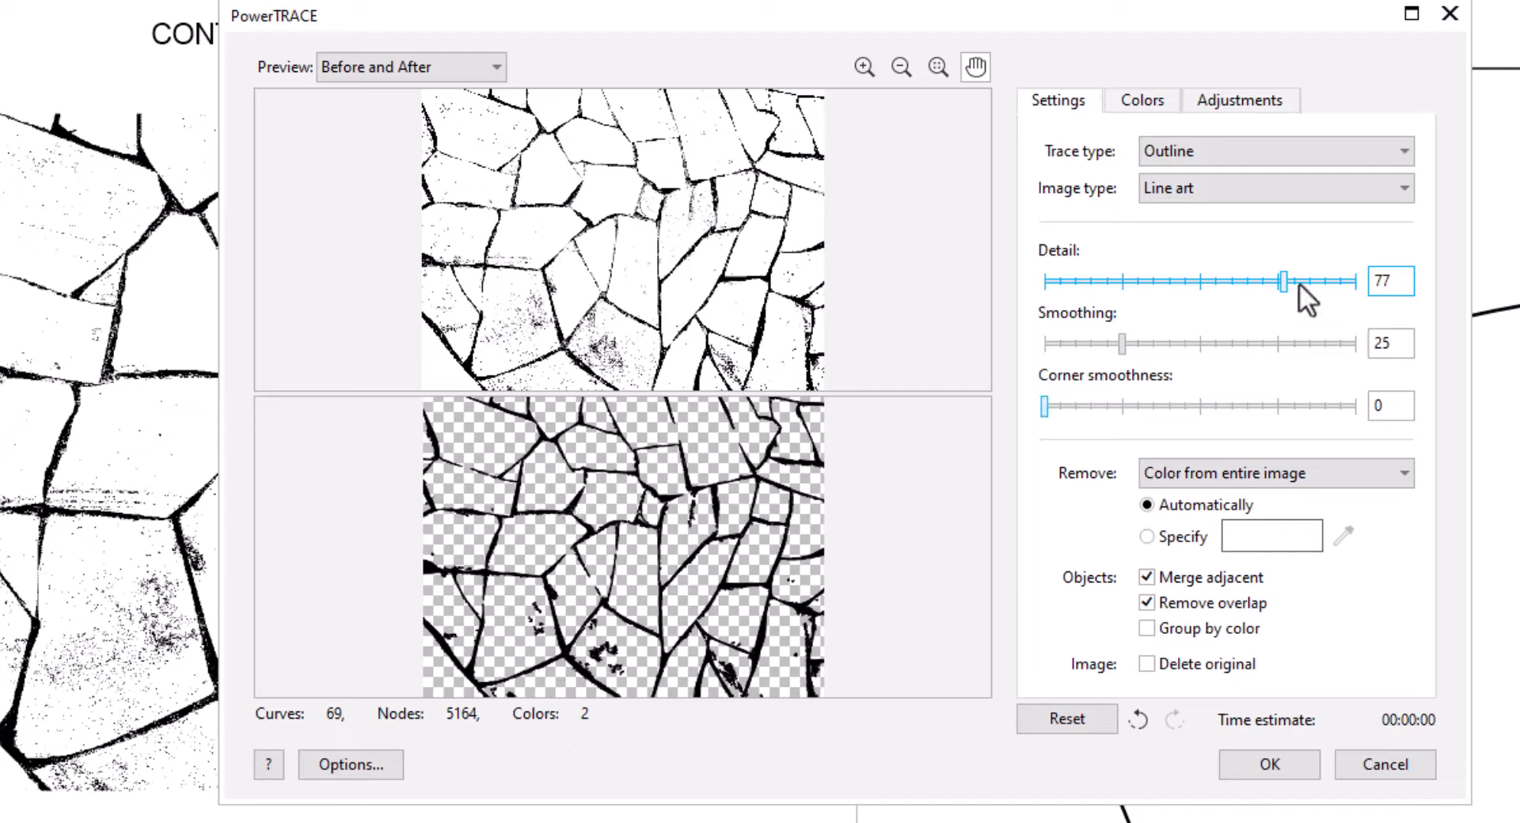
{"action": "left_click", "coordinate": [1298, 281]}
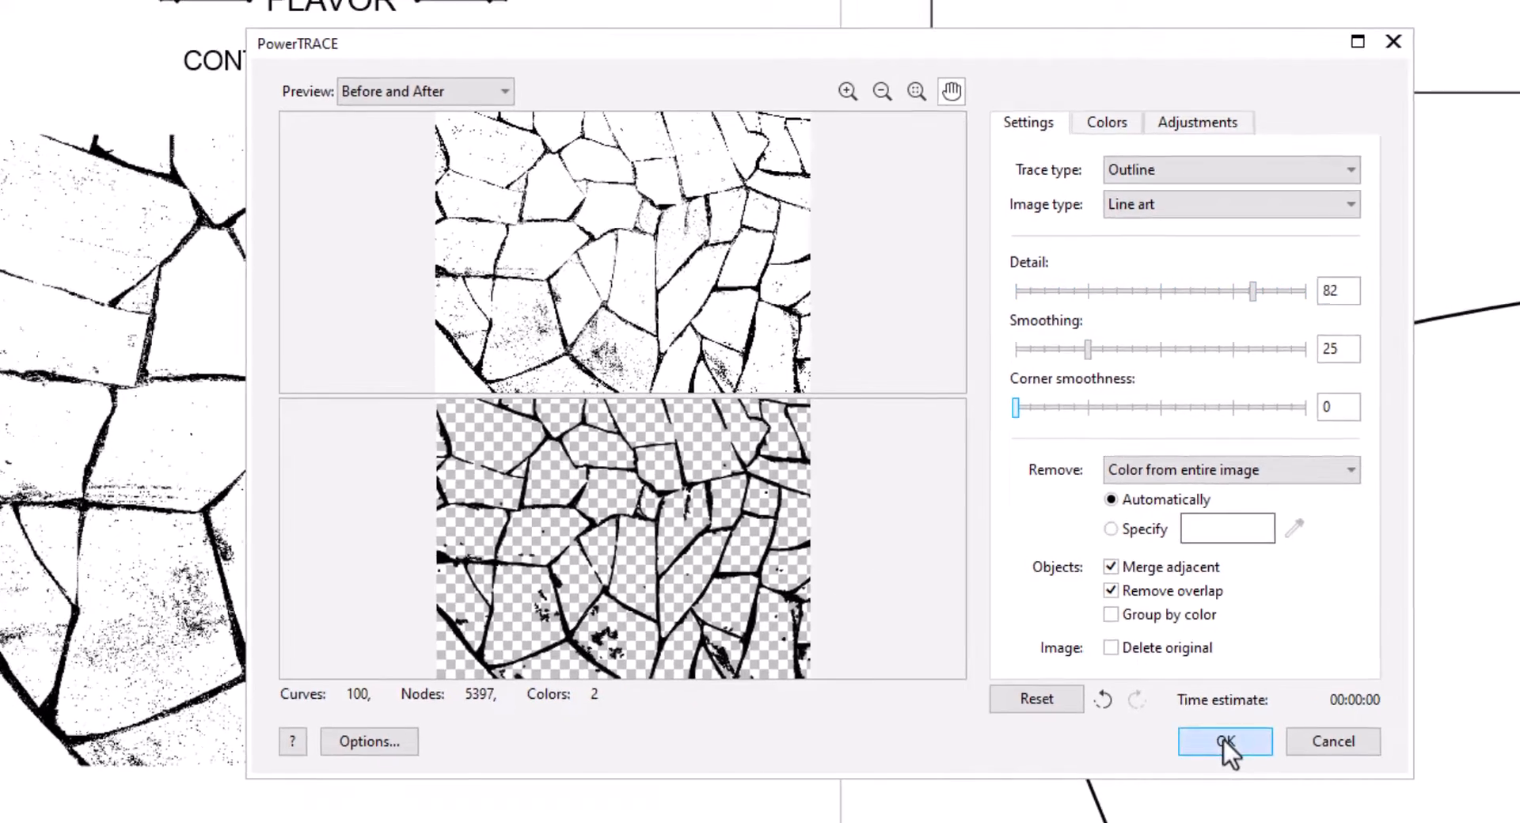
{"action": "left_click", "coordinate": [1269, 765]}
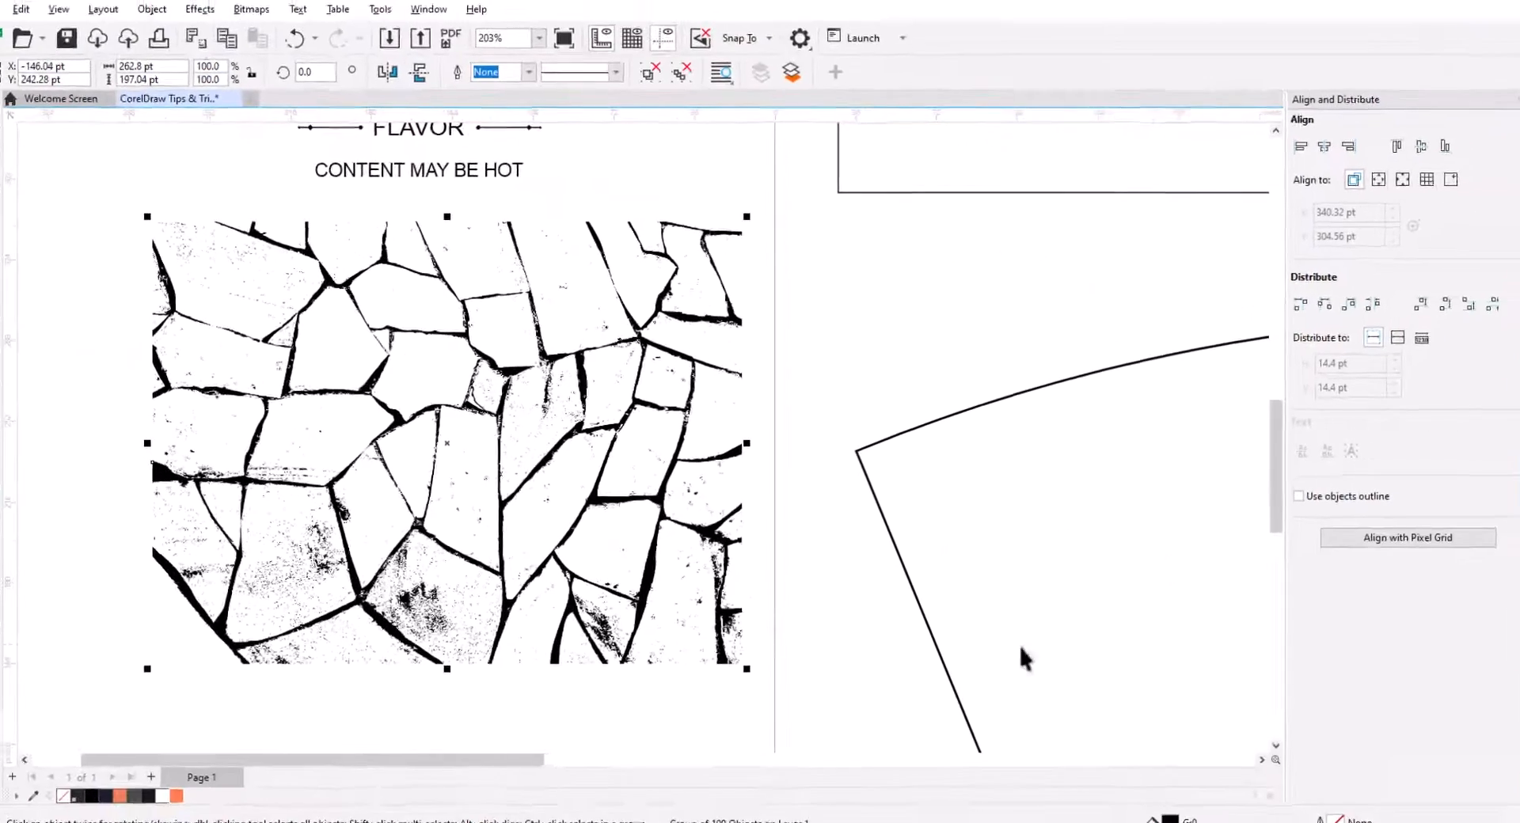
Move the traced stone pattern off the bitmap to the empty area below it and inspect its detail.
{"action": "scroll", "coordinate": [499, 456], "scroll_direction": "down", "scroll_amount": 4}
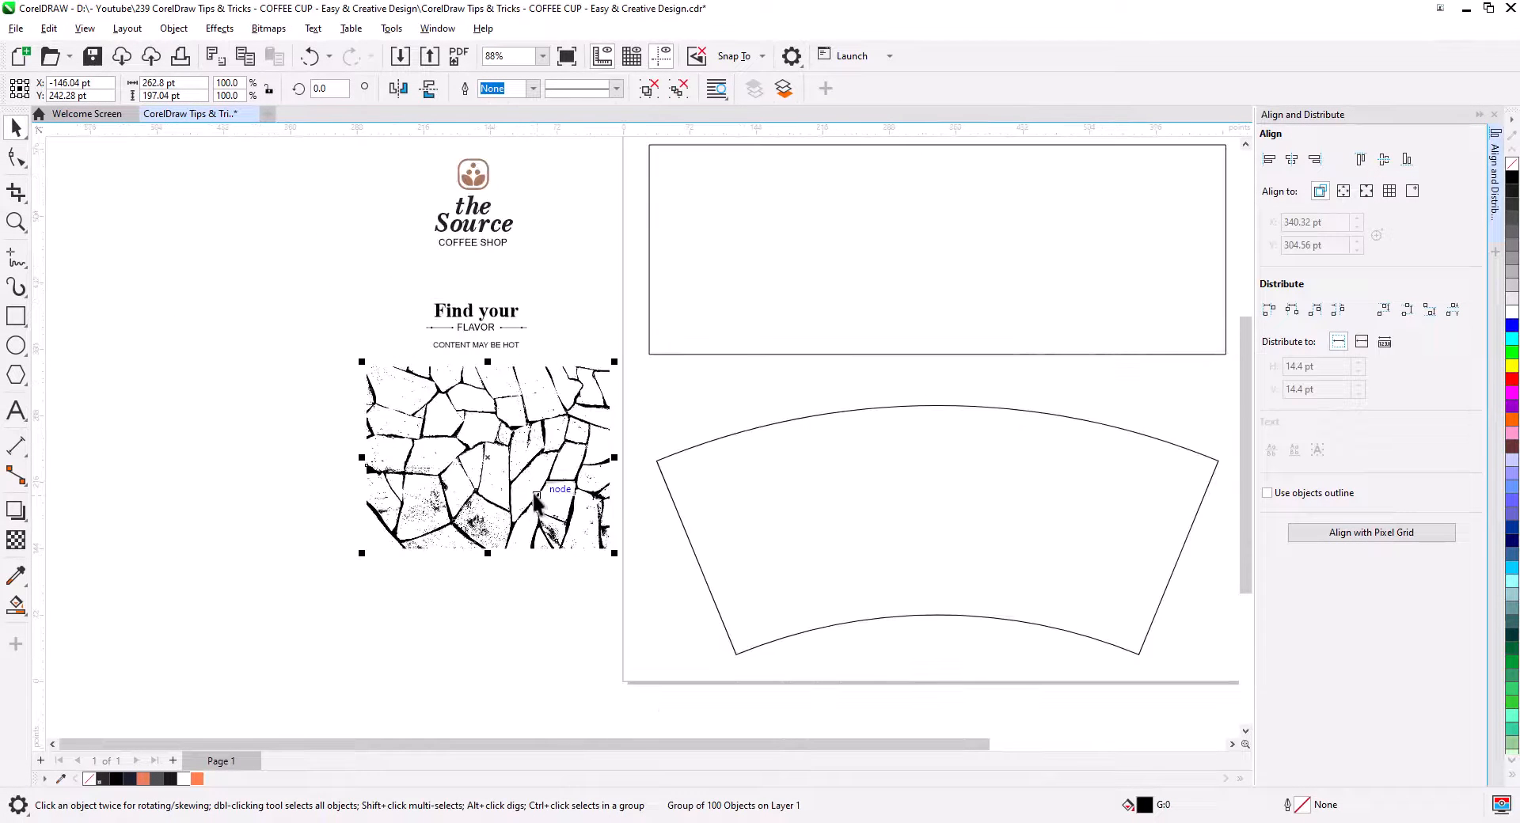
{"action": "mouse_move", "coordinate": [542, 325]}
{"action": "left_mouse_down"}
{"action": "mouse_move", "coordinate": [546, 586]}
{"action": "mouse_move", "coordinate": [510, 590]}
{"action": "mouse_move", "coordinate": [481, 548]}
{"action": "left_mouse_up"}
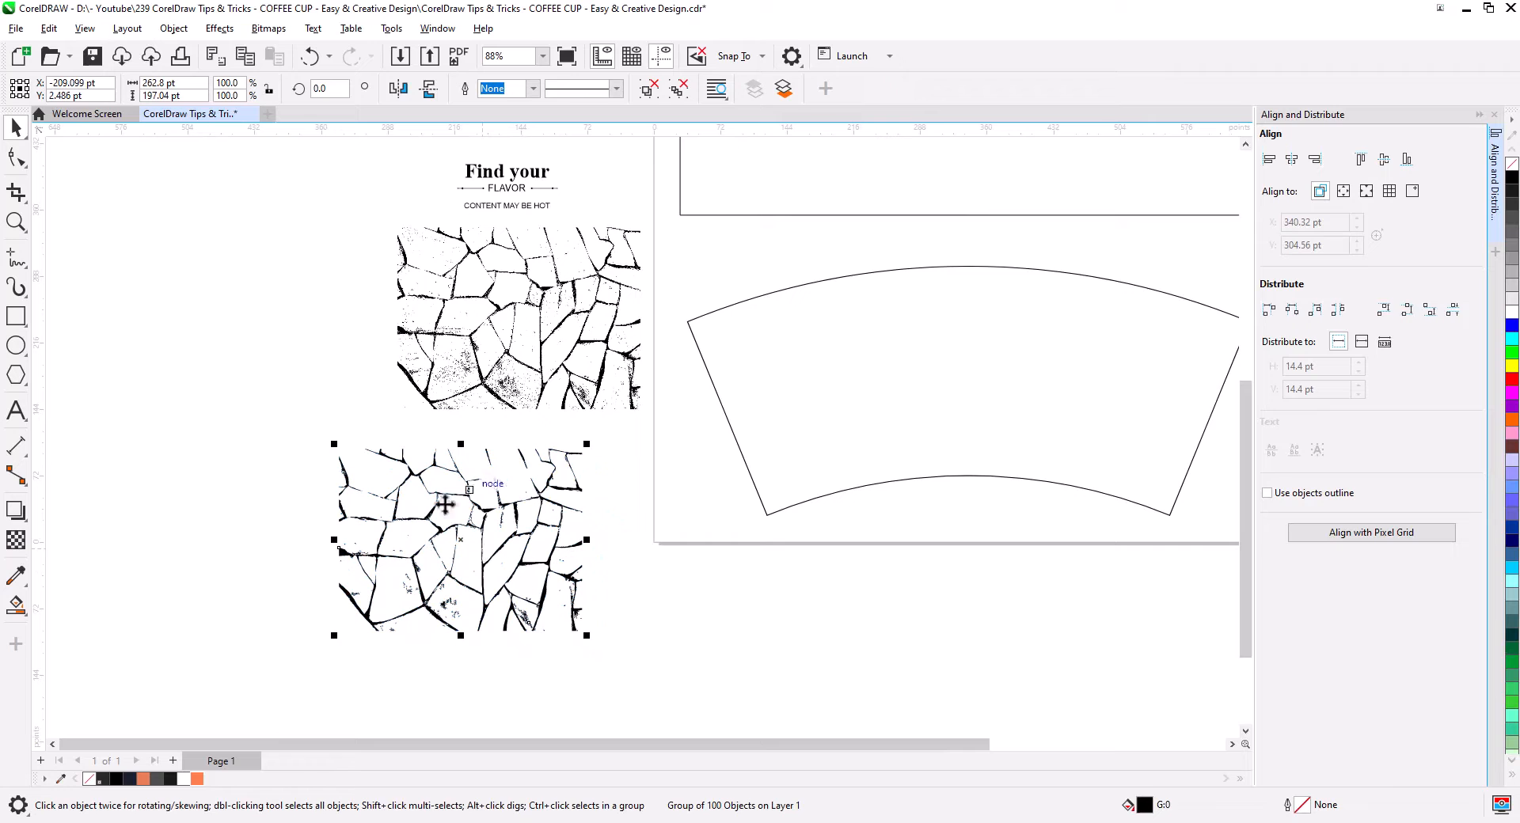
{"action": "scroll", "coordinate": [485, 539], "scroll_direction": "up", "scroll_amount": 3}
{"action": "scroll", "coordinate": [490, 523], "scroll_direction": "up", "scroll_amount": 2}
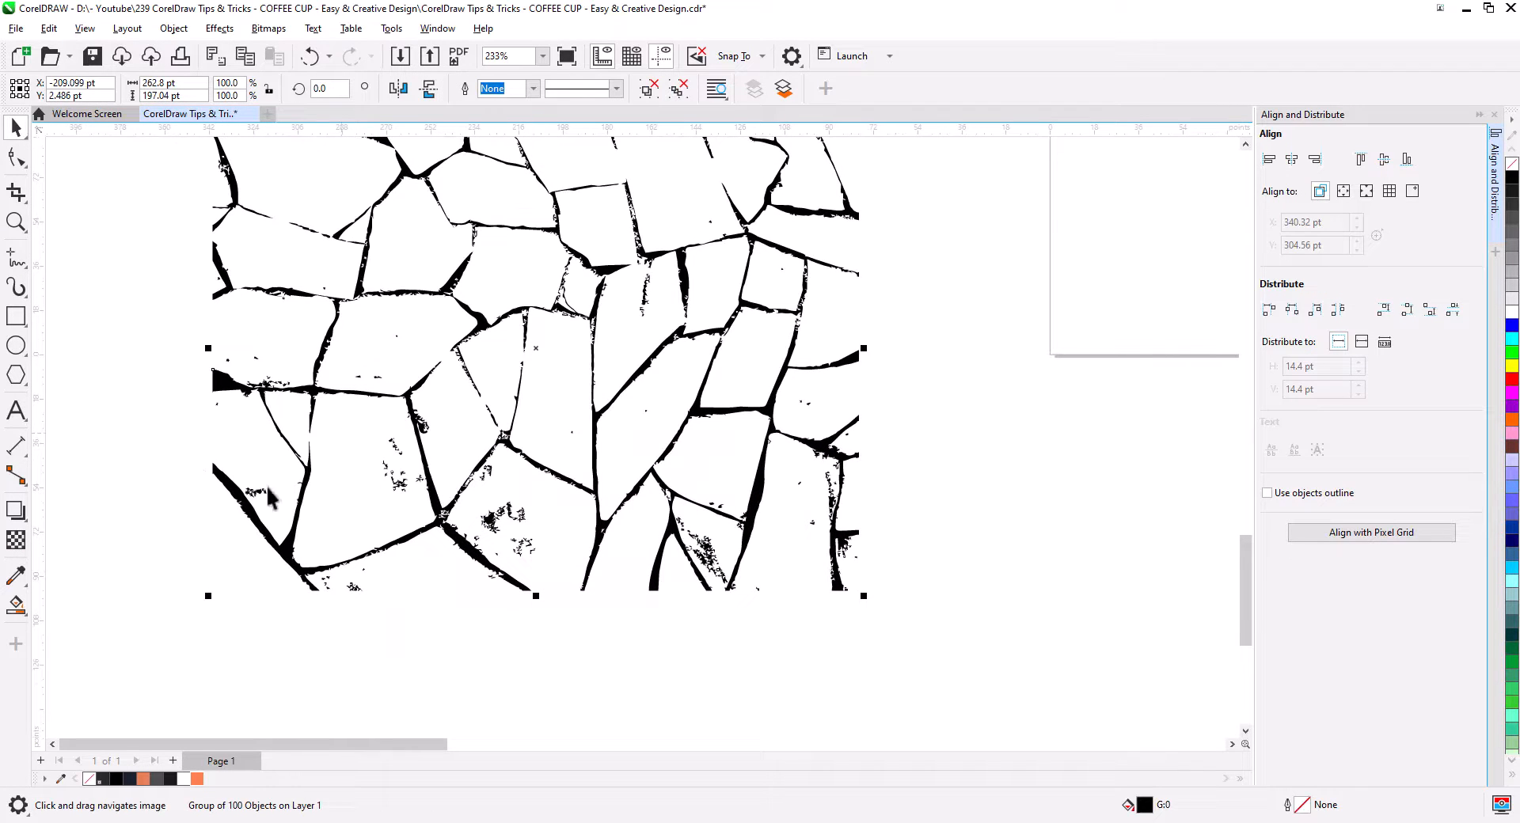
{"action": "scroll", "coordinate": [606, 520], "scroll_direction": "down", "scroll_amount": 2}
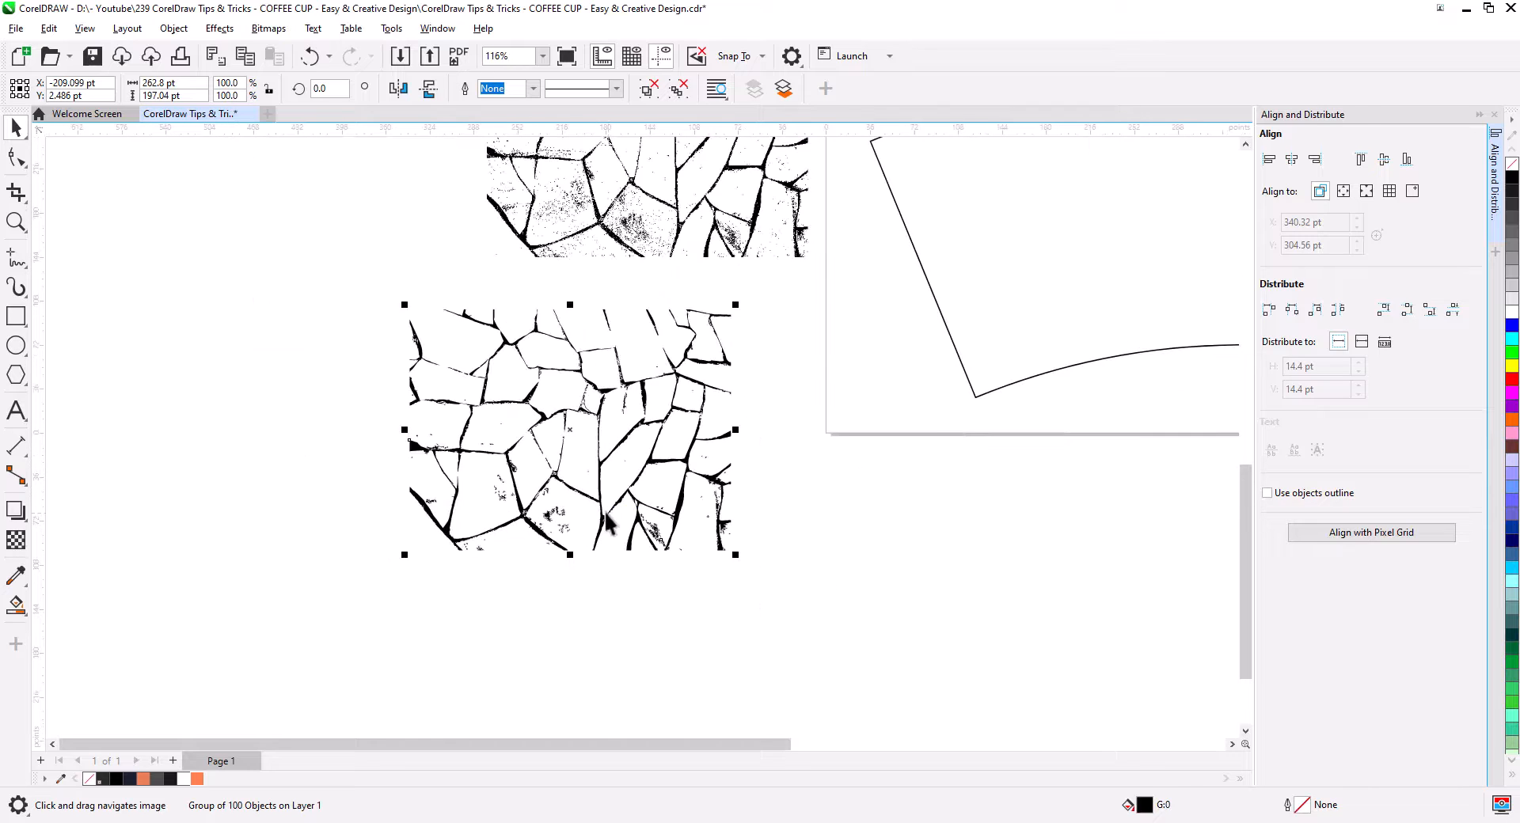
{"action": "scroll", "coordinate": [606, 521], "scroll_direction": "down", "scroll_amount": 3}
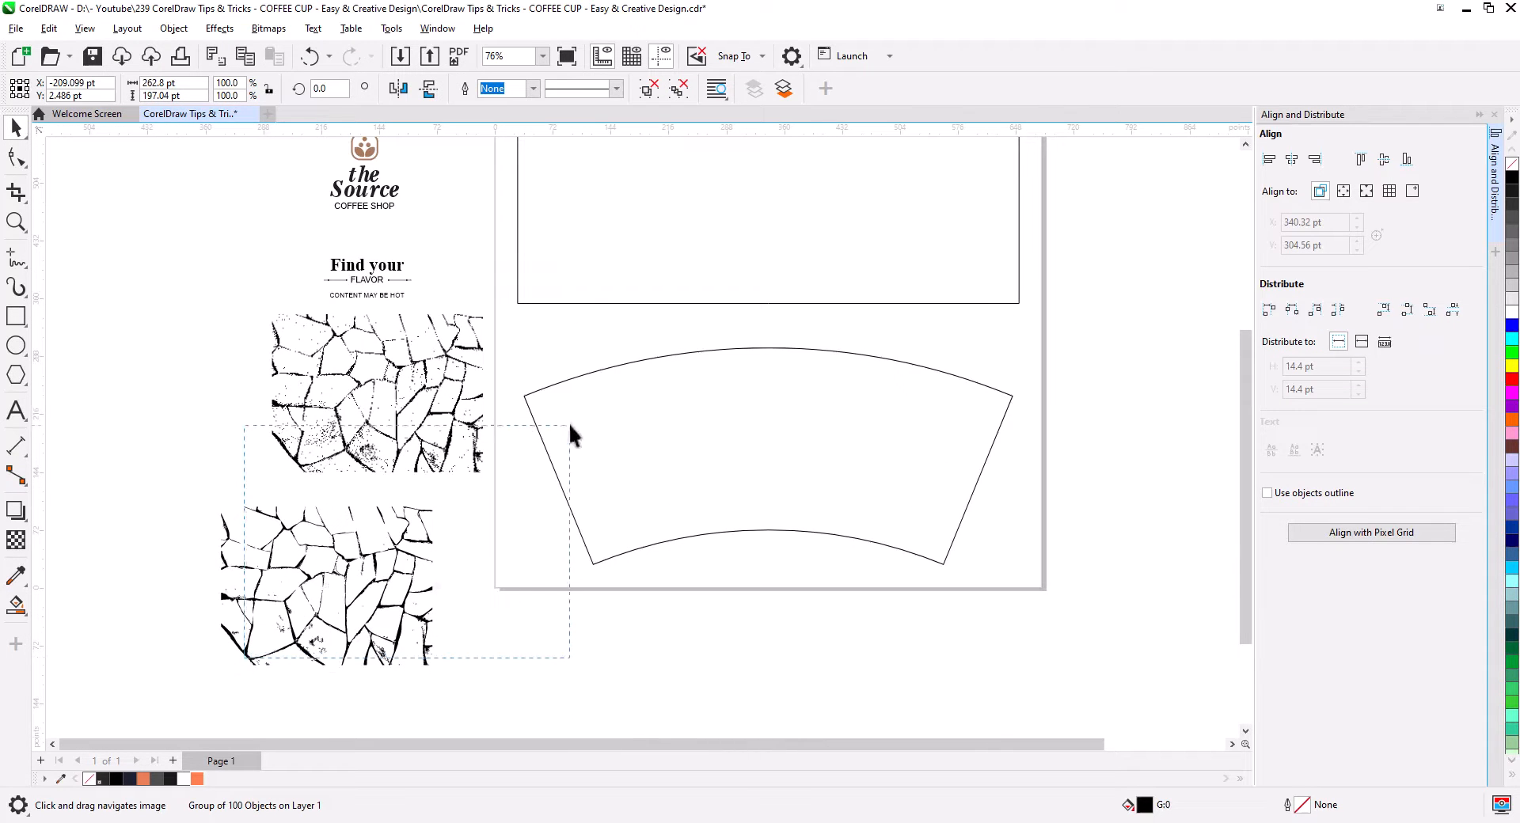
Move the traced pattern into the large rectangle and align it with the rectangle's top and left edges.
{"action": "left_click_drag", "start_coordinate": [569, 425], "coordinate": [569, 425]}
{"action": "left_click_drag", "start_coordinate": [379, 613], "coordinate": [722, 237]}
{"action": "scroll", "coordinate": [725, 385], "scroll_direction": "up", "scroll_amount": 2}
{"action": "scroll", "coordinate": [722, 384], "scroll_direction": "up", "scroll_amount": 4}
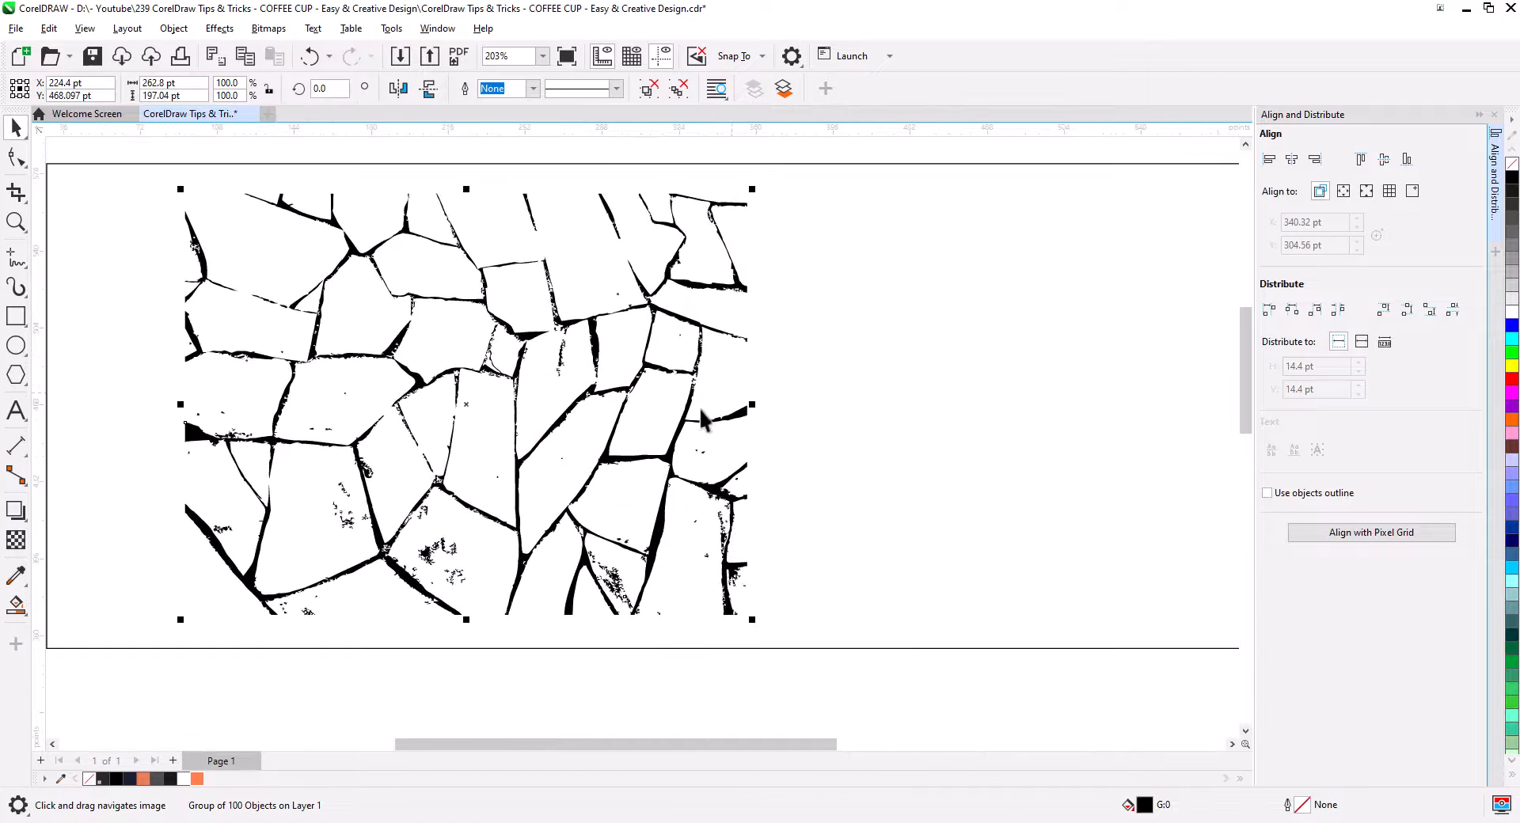
{"action": "left_click", "coordinate": [872, 386], "text": "shift"}
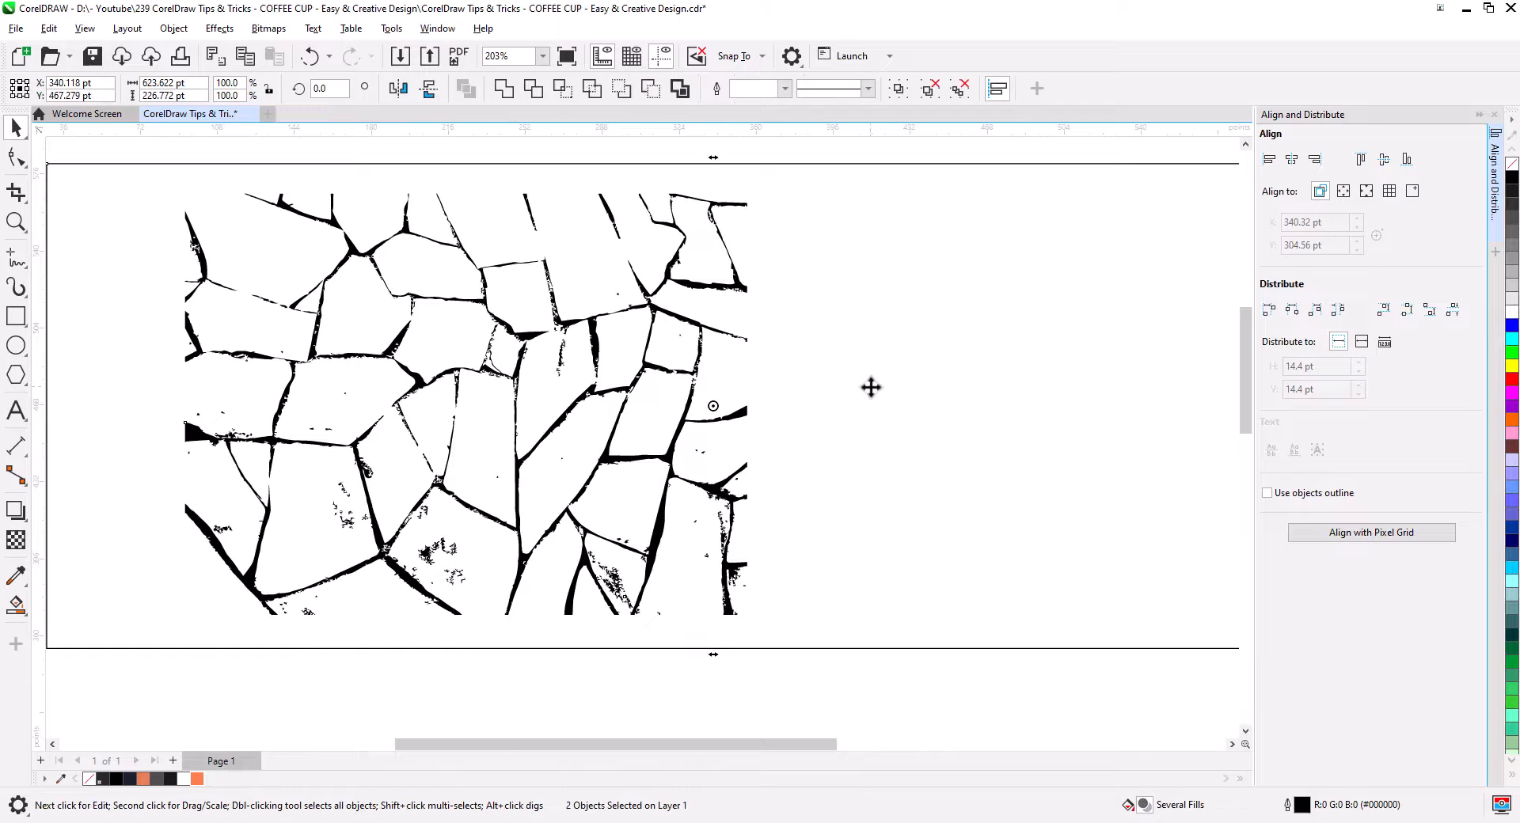
{"action": "left_click", "coordinate": [1363, 162]}
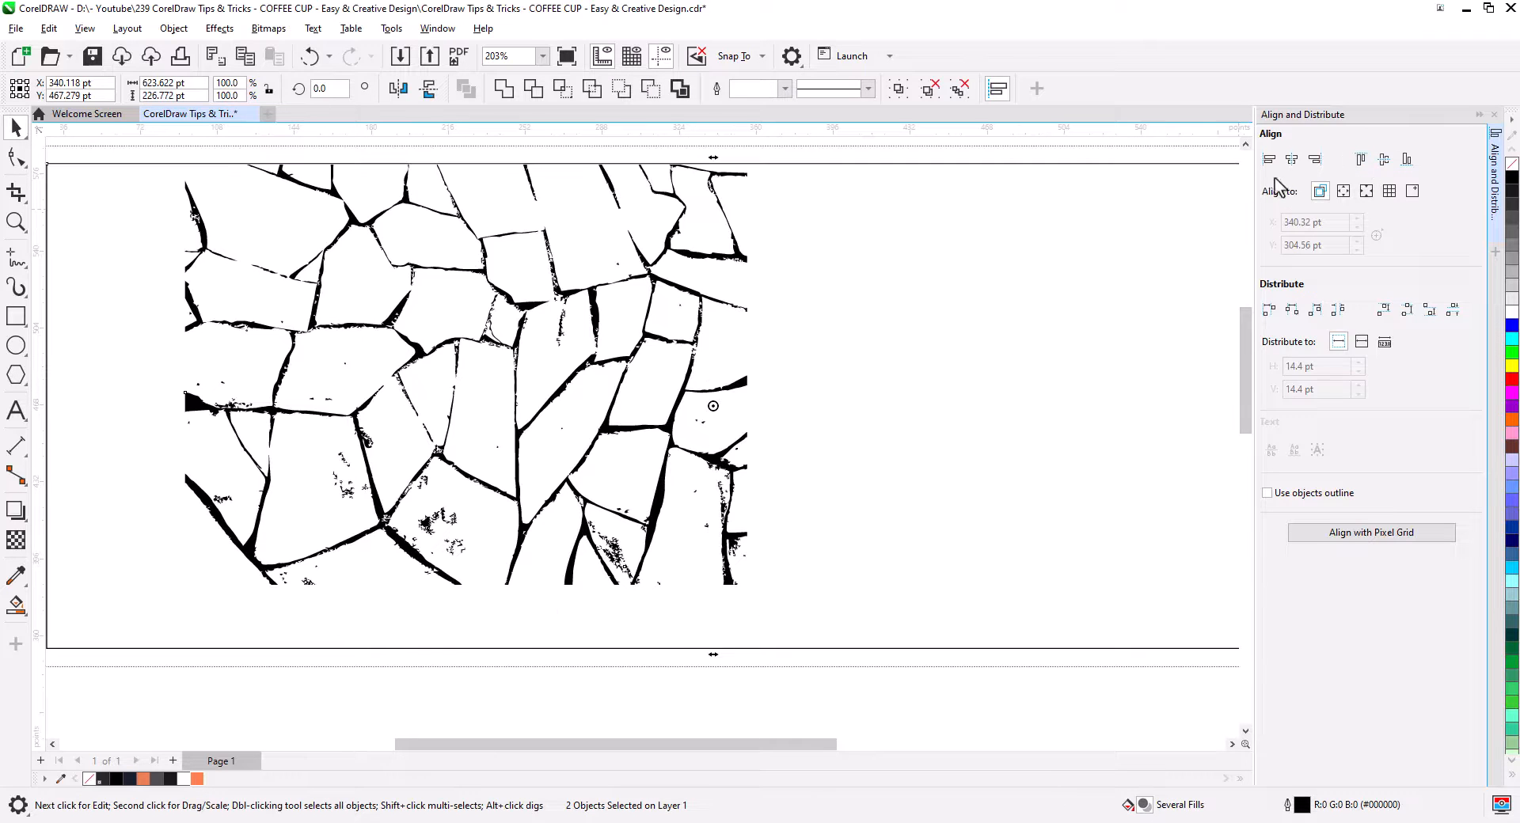
{"action": "left_click", "coordinate": [1271, 164]}
{"action": "key", "text": "Escape"}
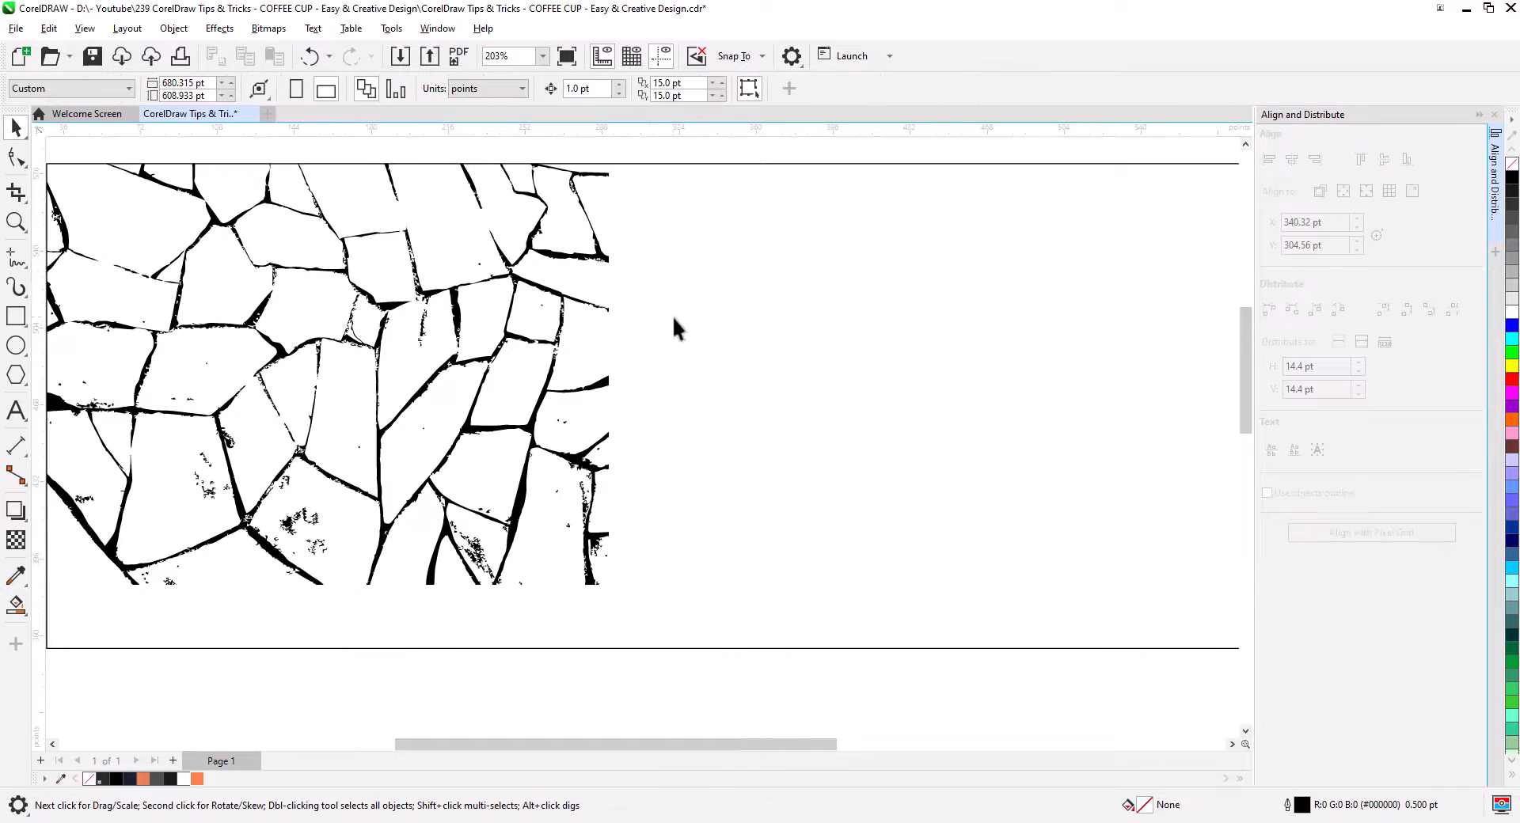
Scale the pattern down proportionally to about 55.8%, keeping its top-left corner in the rectangle's corner.
{"action": "left_click_drag", "start_coordinate": [635, 469], "coordinate": [714, 459]}
{"action": "left_click", "coordinate": [677, 541]}
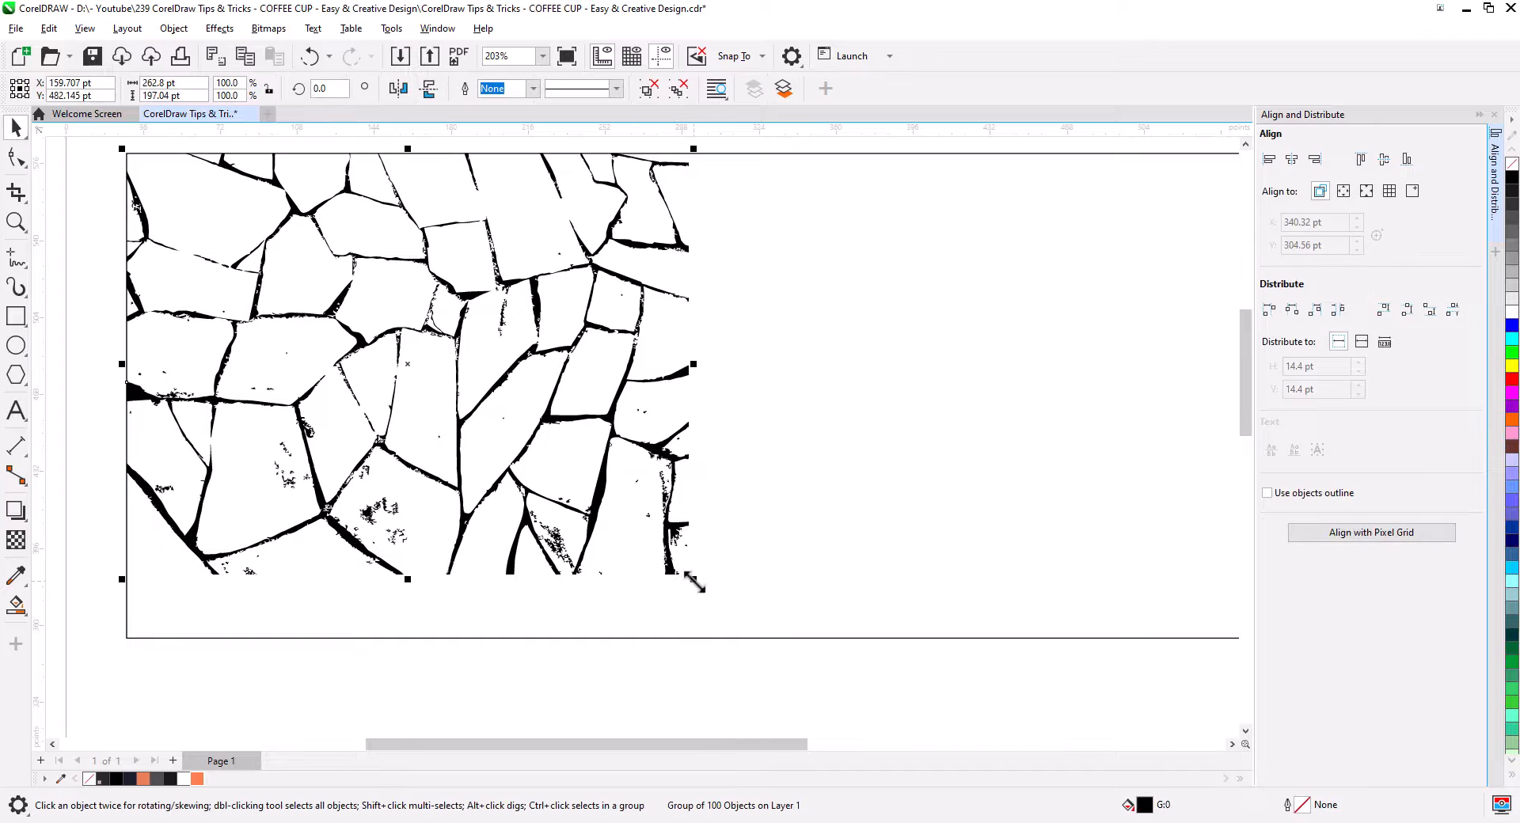
{"action": "left_click_drag", "start_coordinate": [695, 582], "coordinate": [499, 400]}
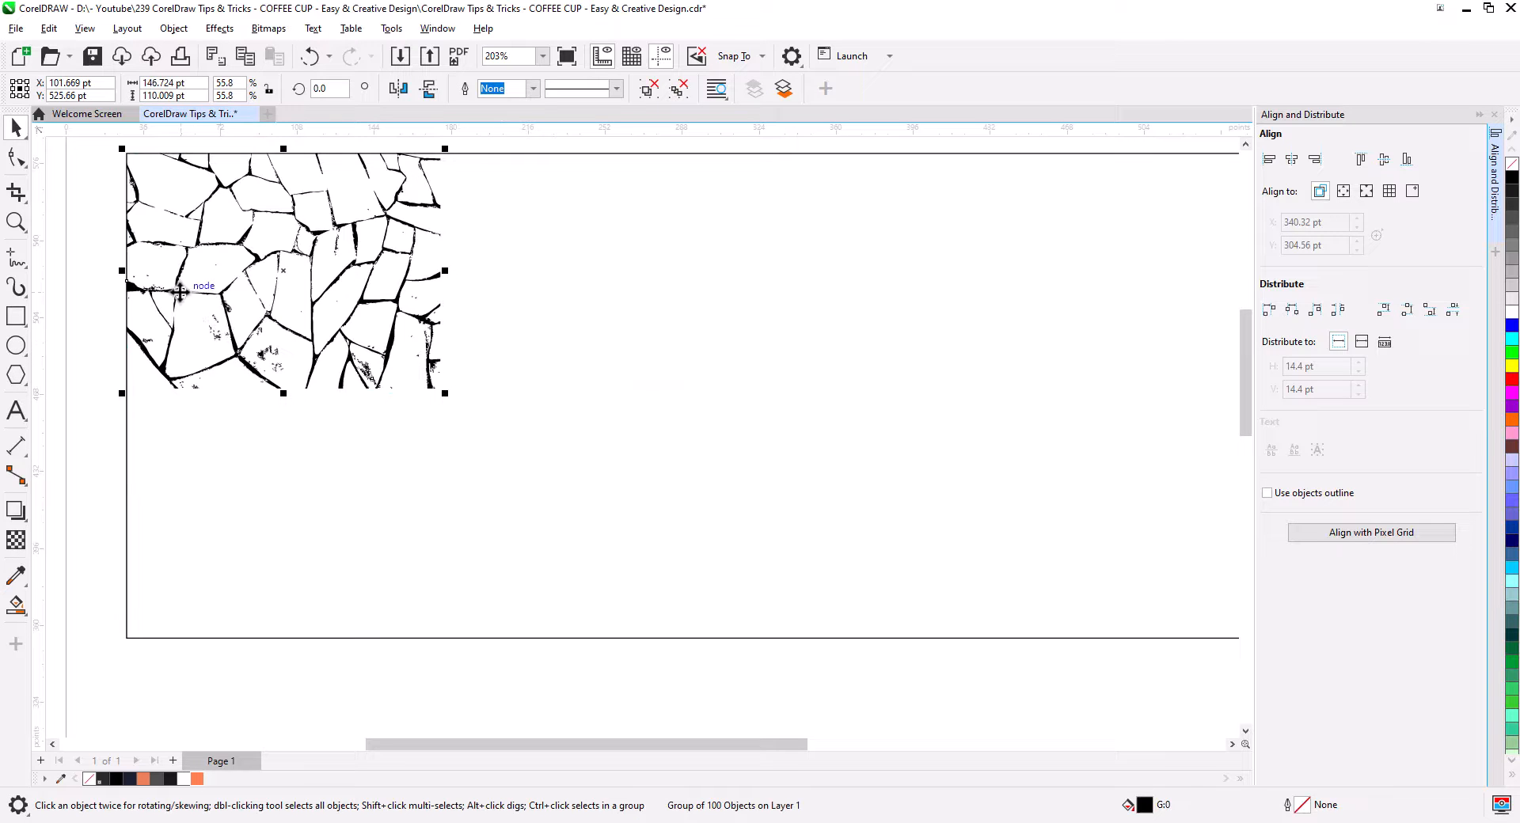
Duplicate the pattern to the right, mirror the copy horizontally and butt it against the original's right edge.
{"action": "left_click_drag", "start_coordinate": [183, 291], "coordinate": [553, 294]}
{"action": "left_click", "coordinate": [596, 328]}
{"action": "left_click", "coordinate": [398, 89]}
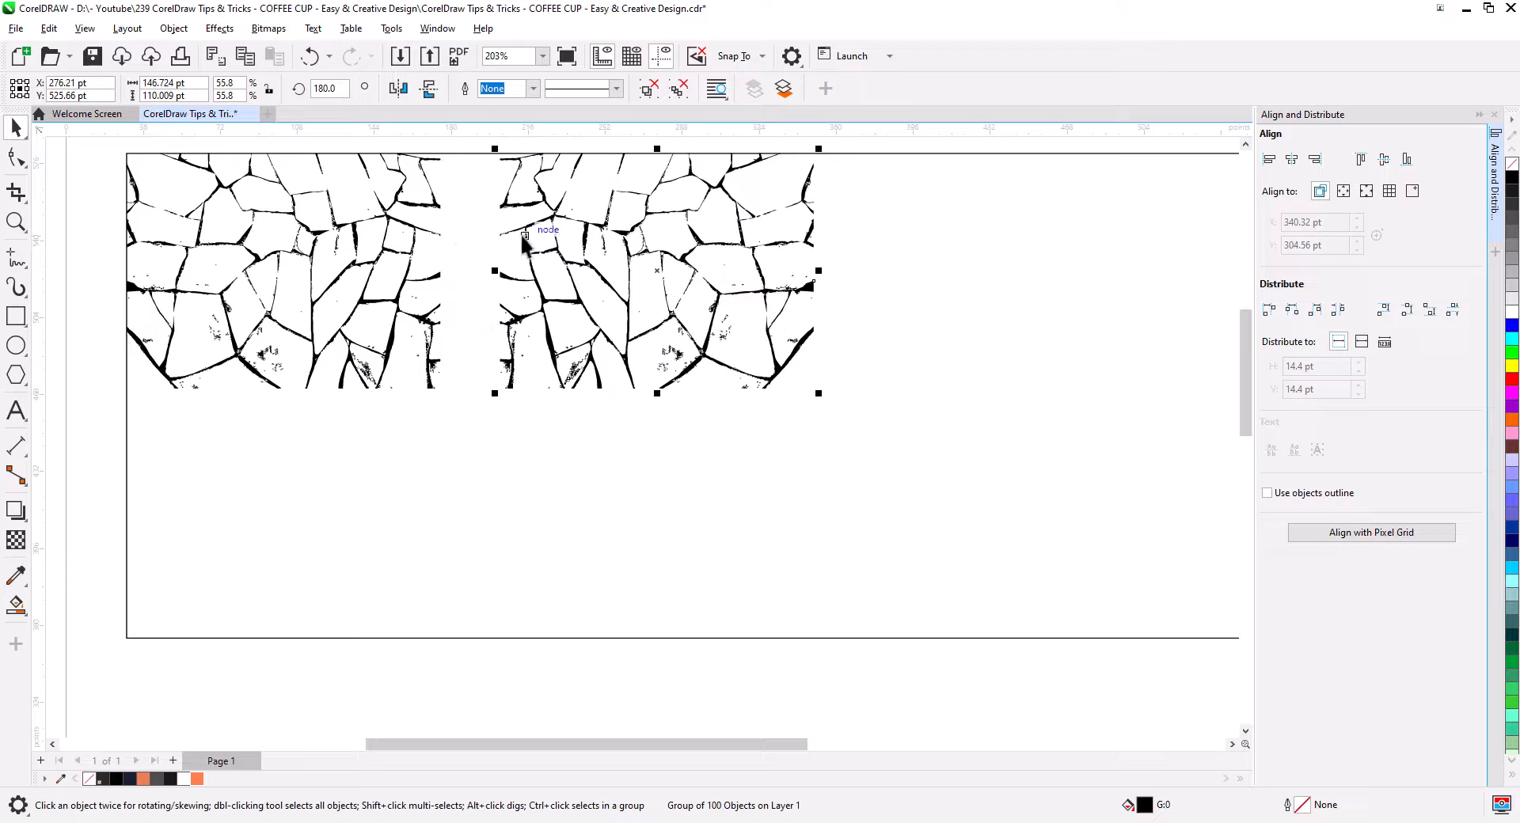
{"action": "left_click_drag", "start_coordinate": [524, 229], "coordinate": [430, 238]}
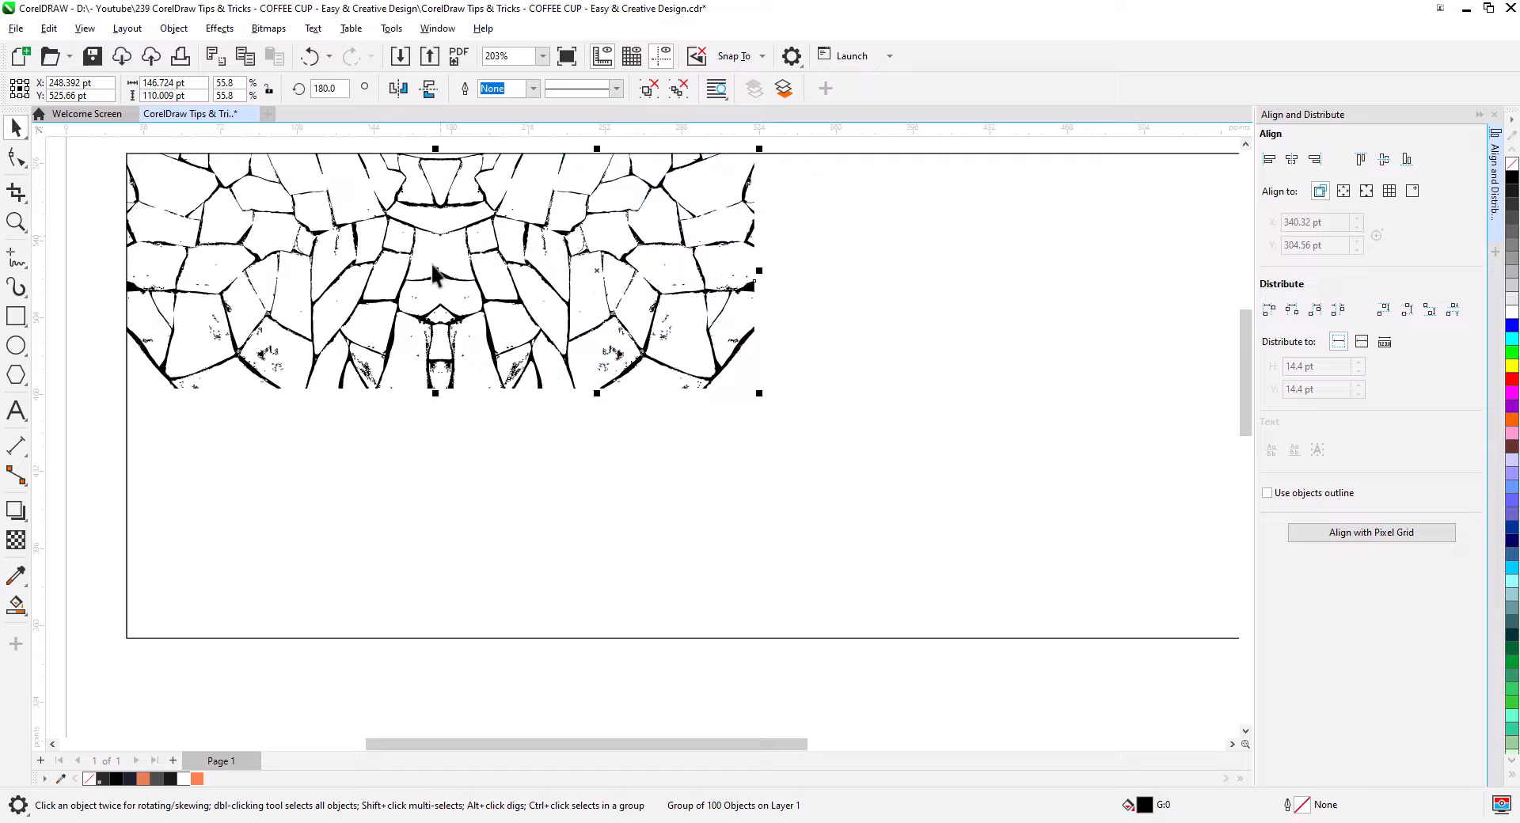
Group the original and mirrored patterns, and place a duplicate of the group flush against its right edge.
{"action": "left_click", "coordinate": [356, 255], "text": "shift"}
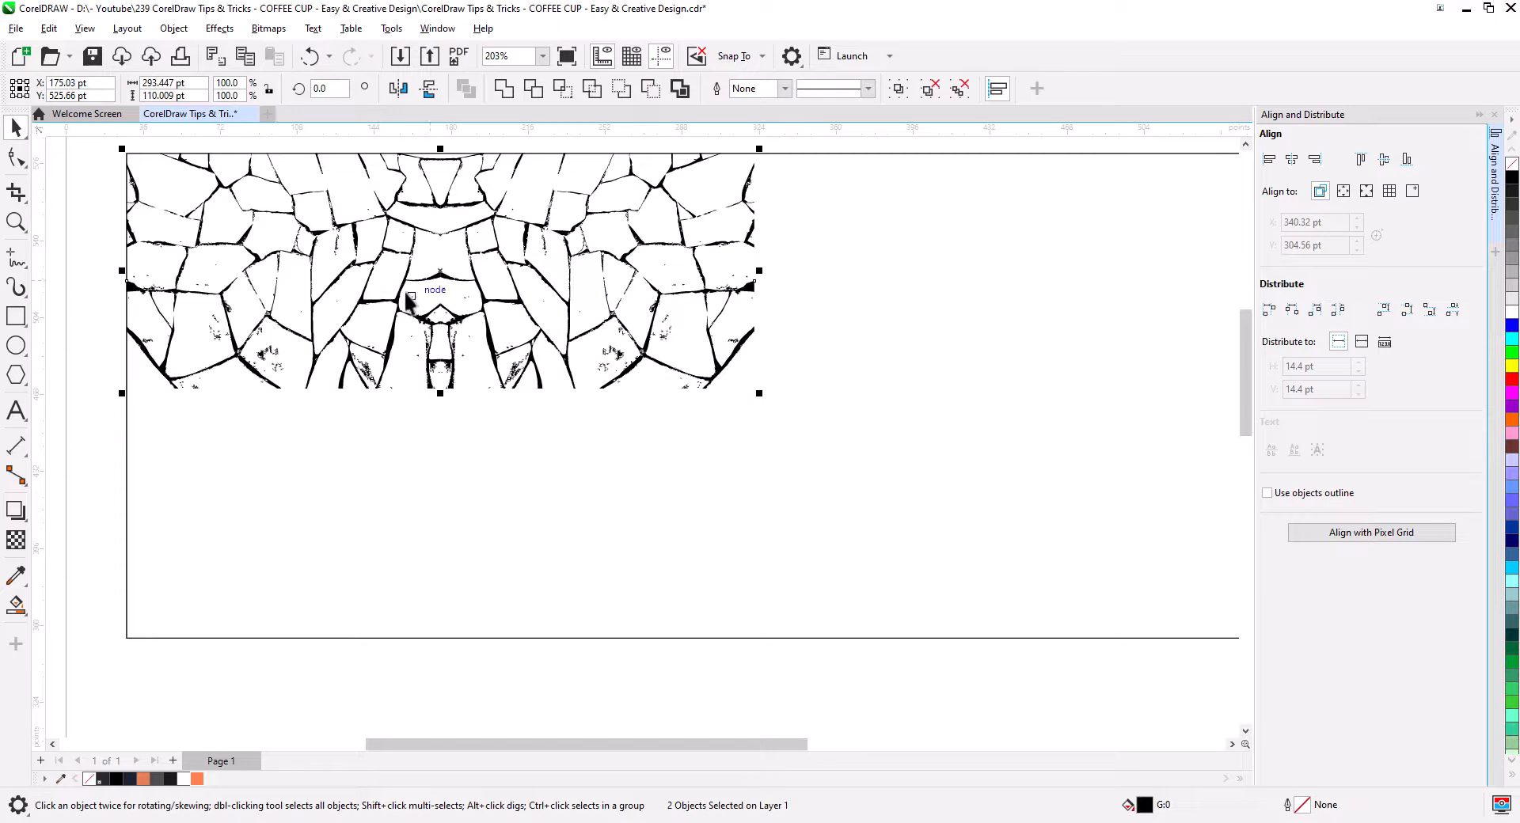
{"action": "scroll", "coordinate": [404, 309], "scroll_direction": "down", "scroll_amount": 1}
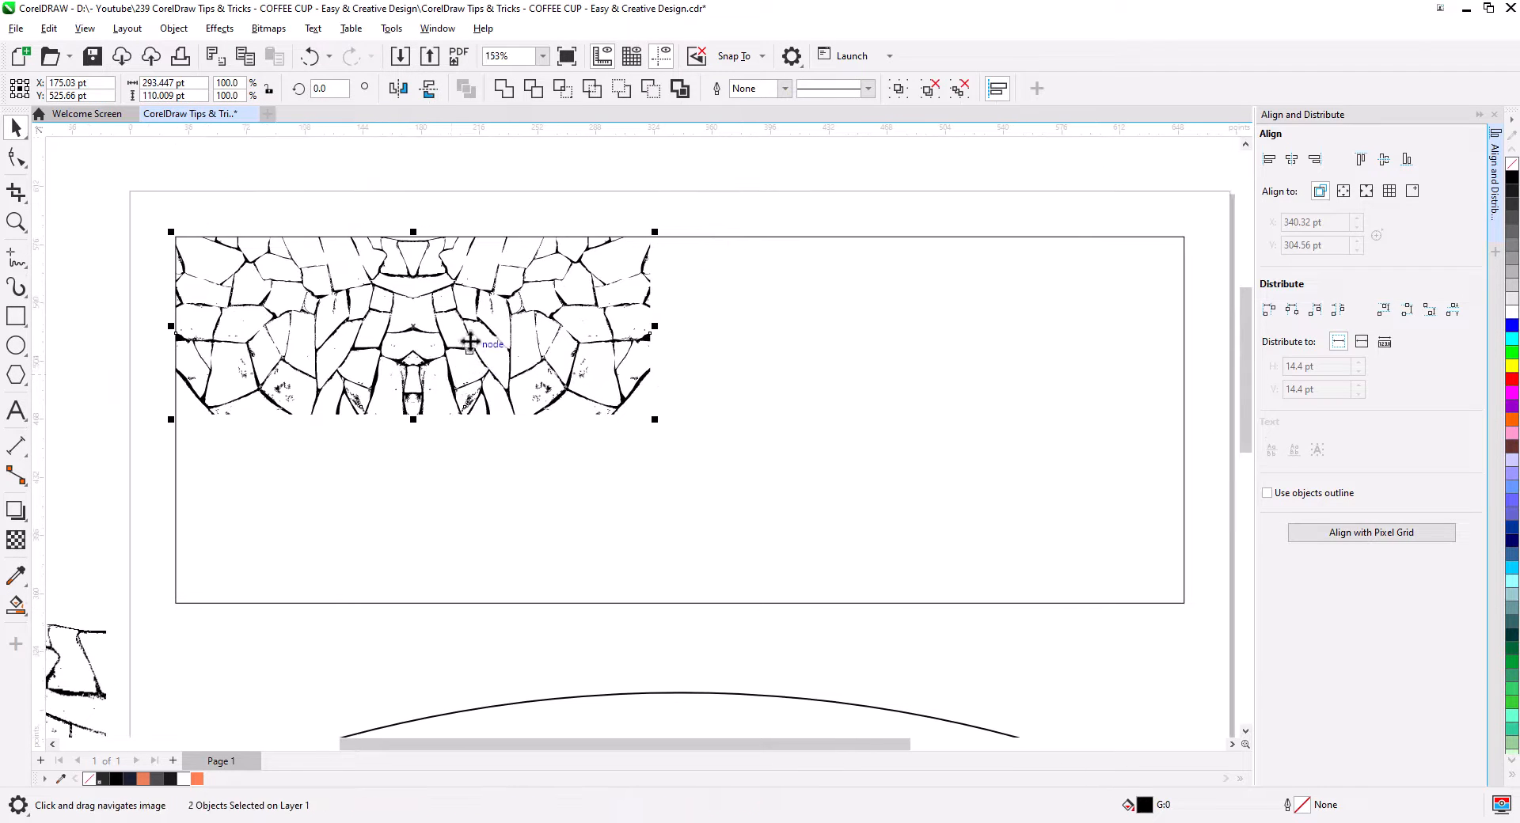
{"action": "right_click", "coordinate": [465, 320]}
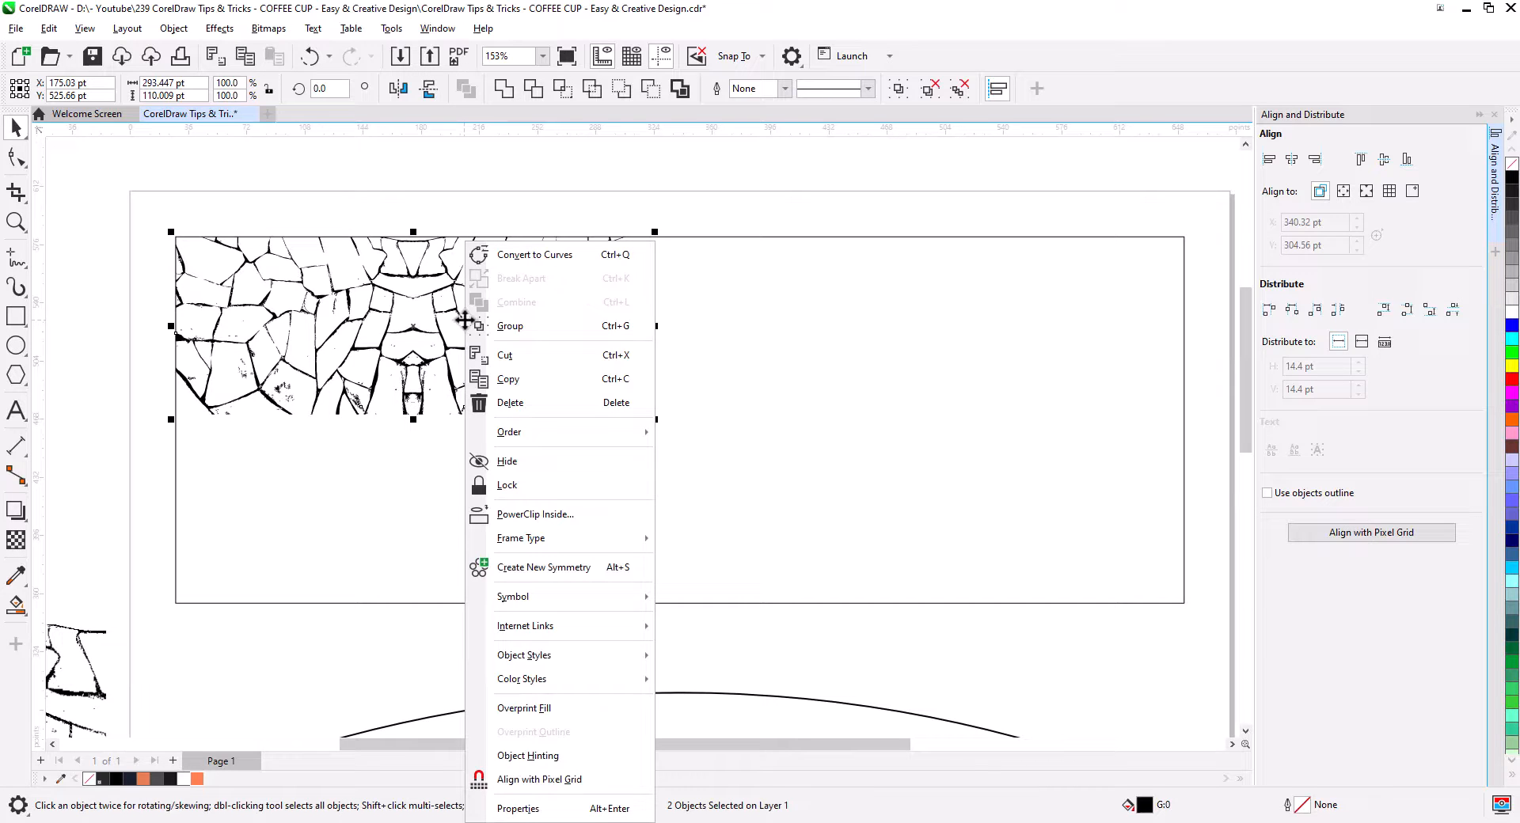
{"action": "left_click", "coordinate": [582, 332]}
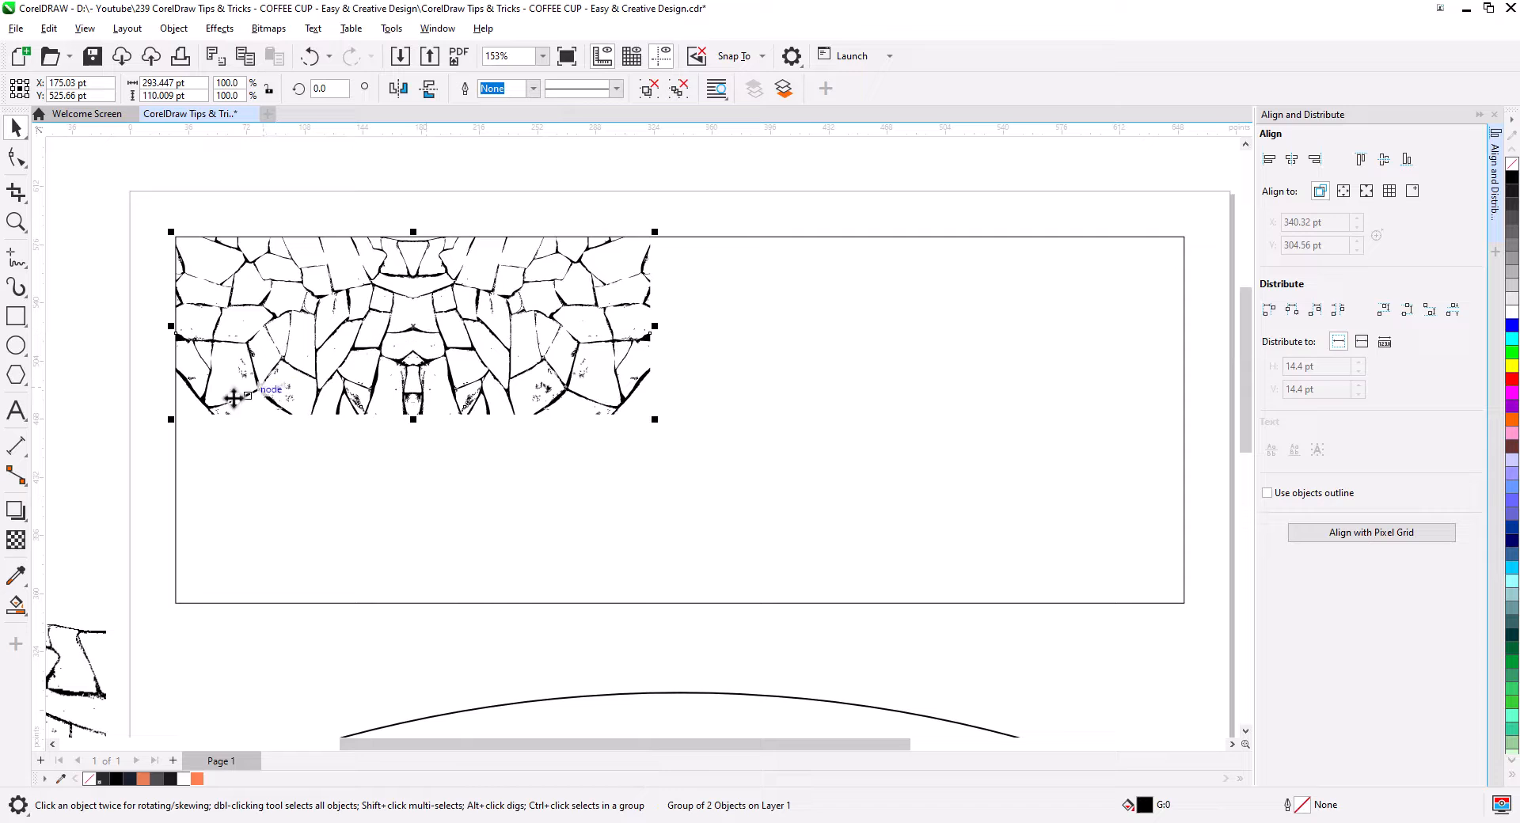
{"action": "left_click_drag", "start_coordinate": [246, 400], "coordinate": [691, 402]}
{"action": "left_click", "coordinate": [725, 429]}
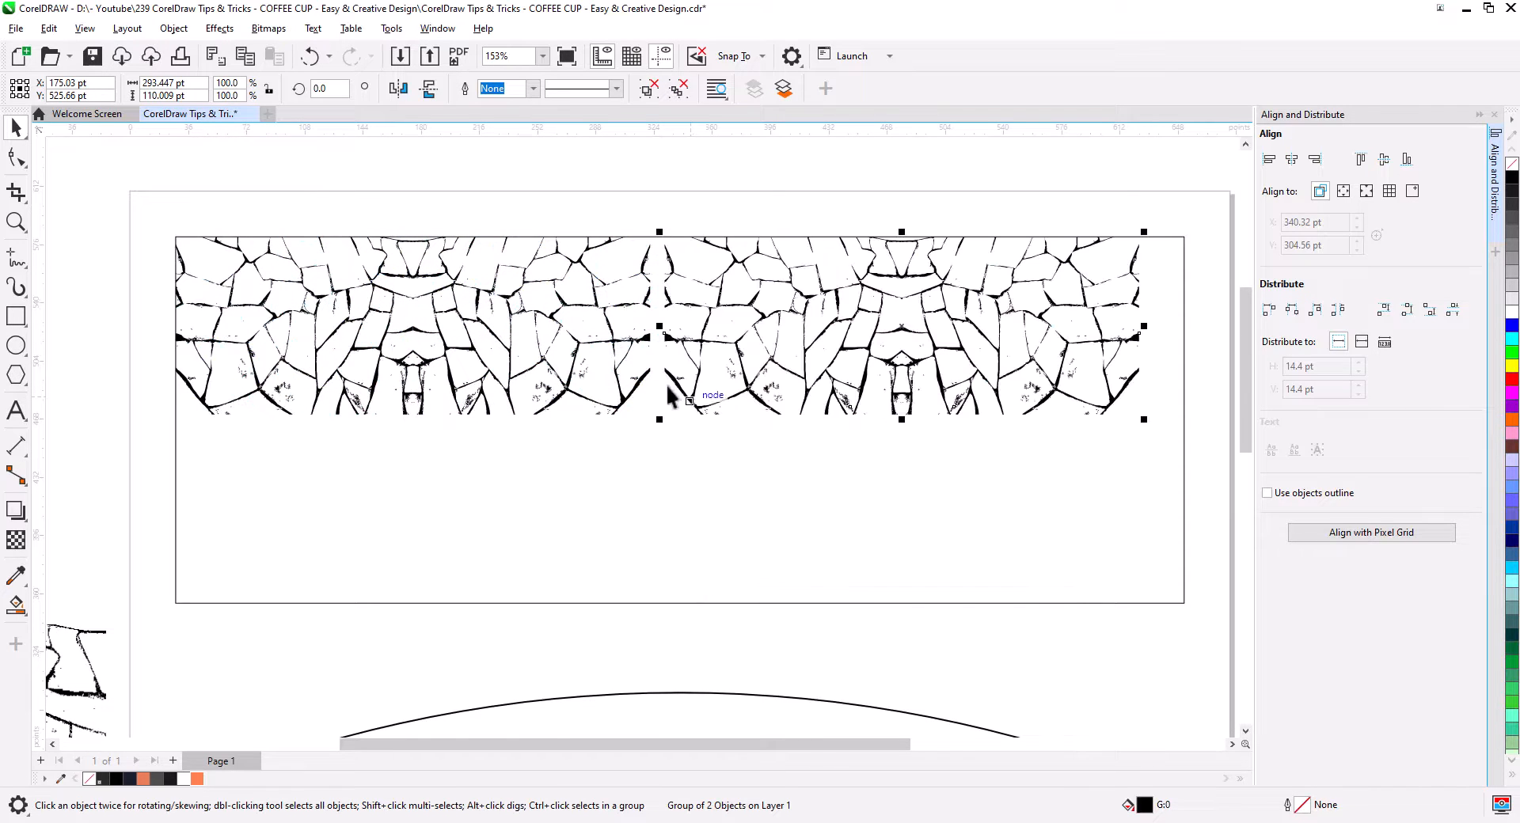
{"action": "left_click_drag", "start_coordinate": [663, 348], "coordinate": [654, 349]}
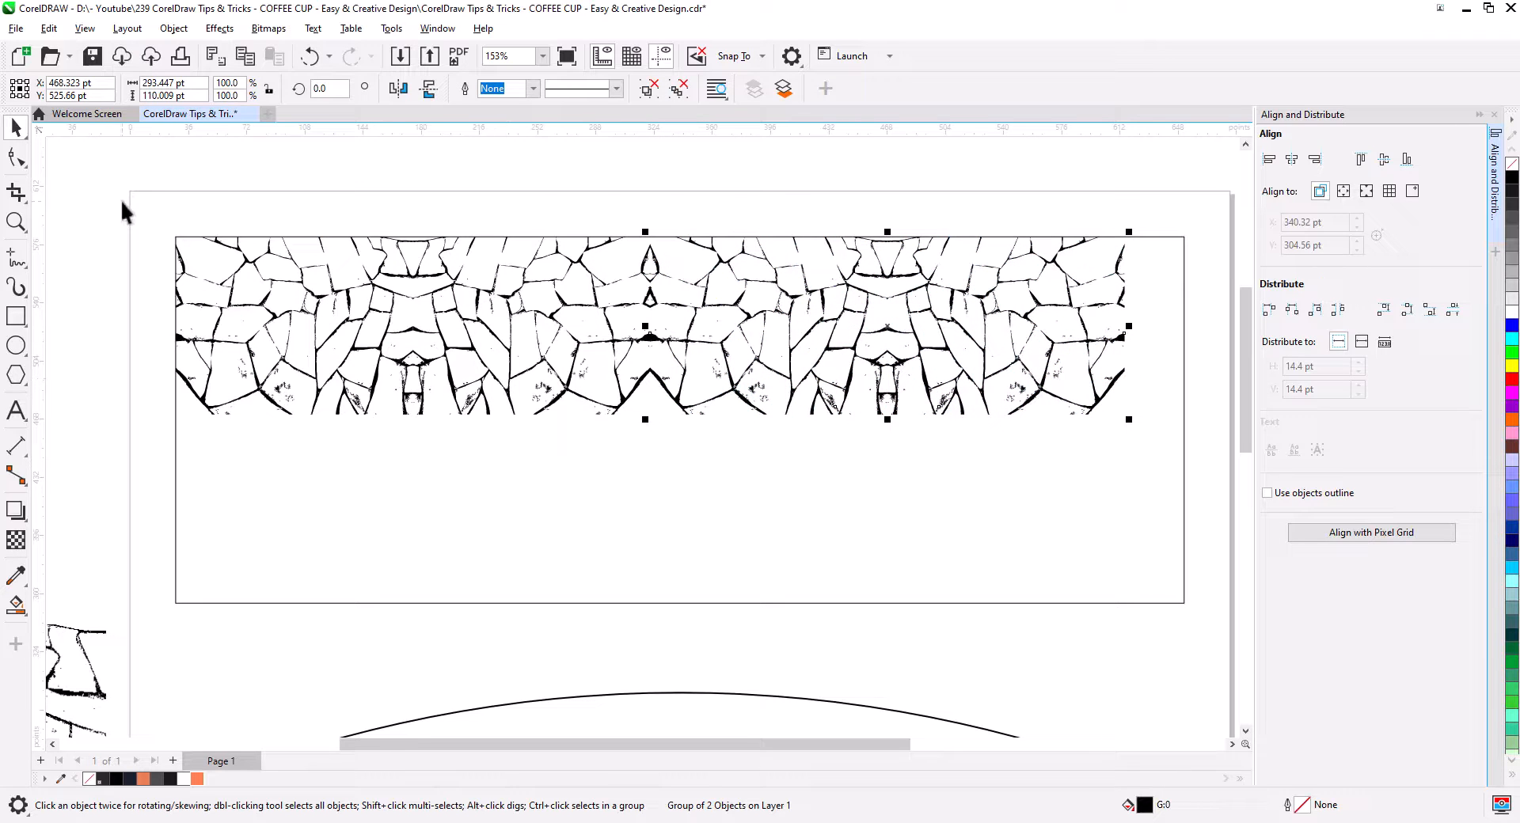
Group both pattern sections and scale the row proportionally to span the rectangle's full width.
{"action": "left_click_drag", "start_coordinate": [122, 203], "coordinate": [945, 434]}
{"action": "left_click_drag", "start_coordinate": [1152, 453], "coordinate": [1152, 452]}
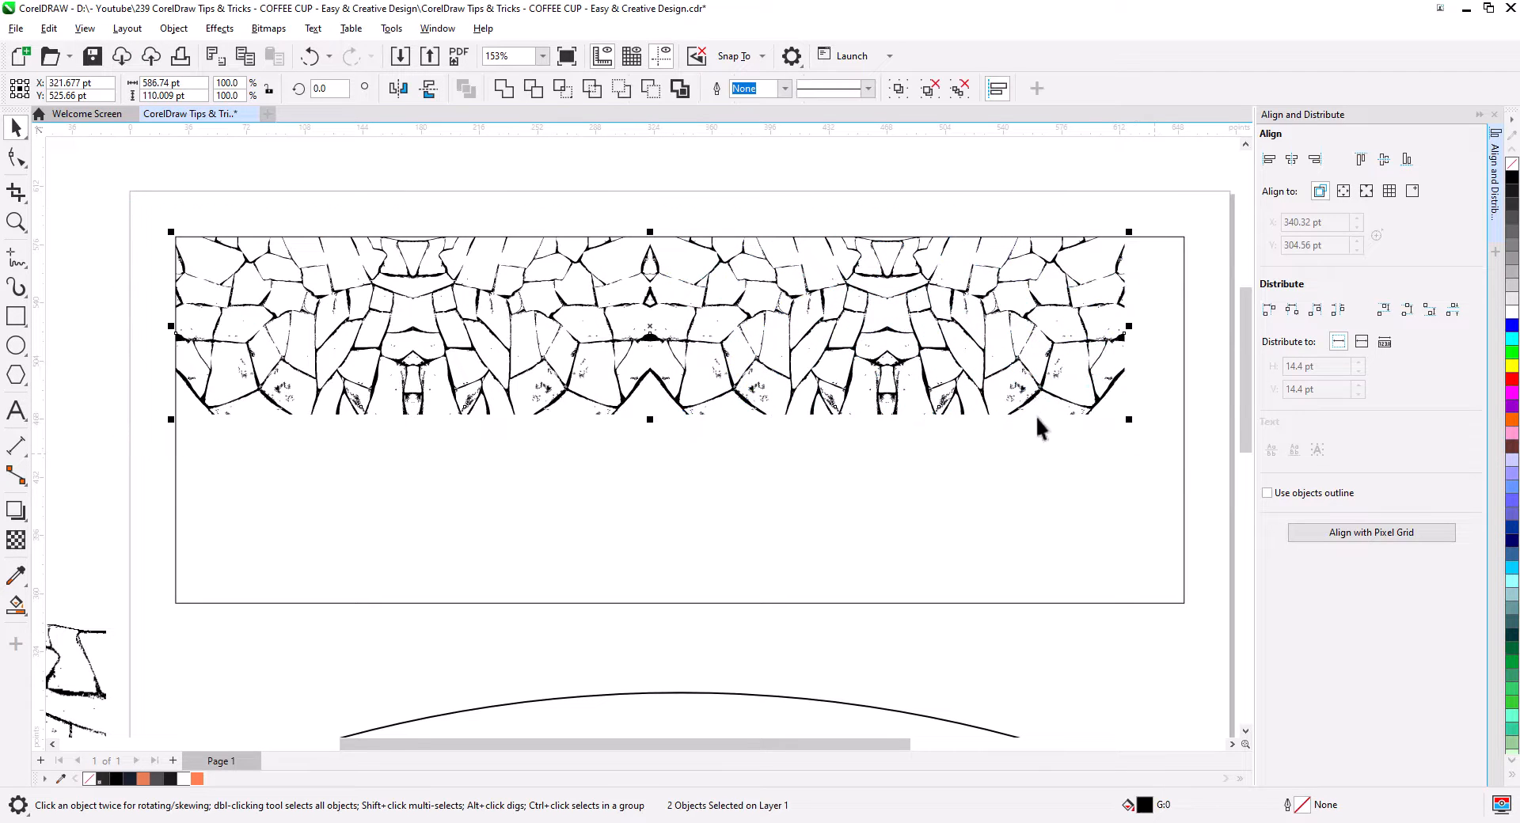
{"action": "right_click", "coordinate": [919, 363]}
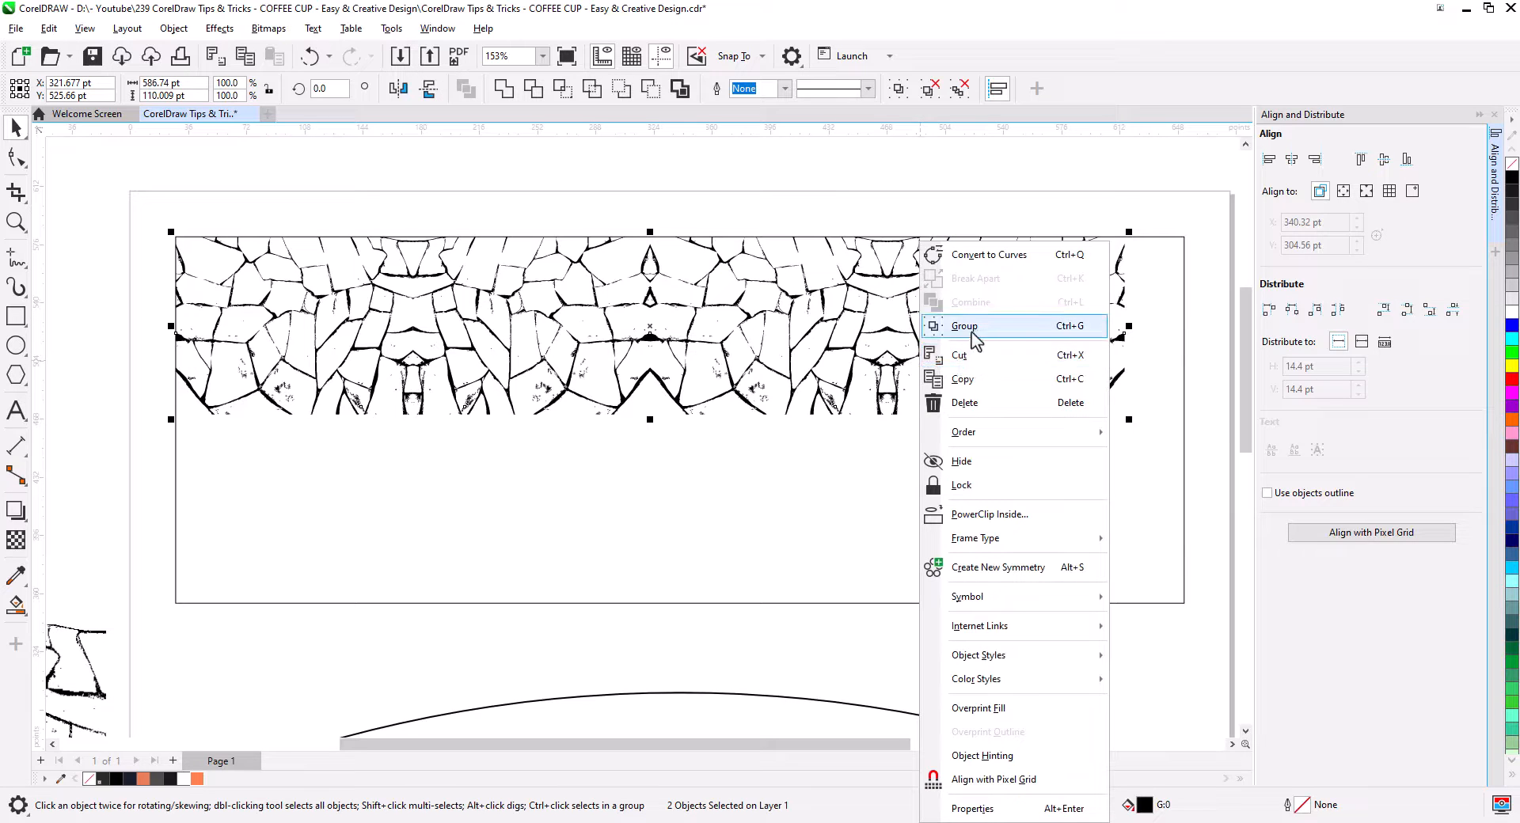
{"action": "left_click", "coordinate": [967, 326]}
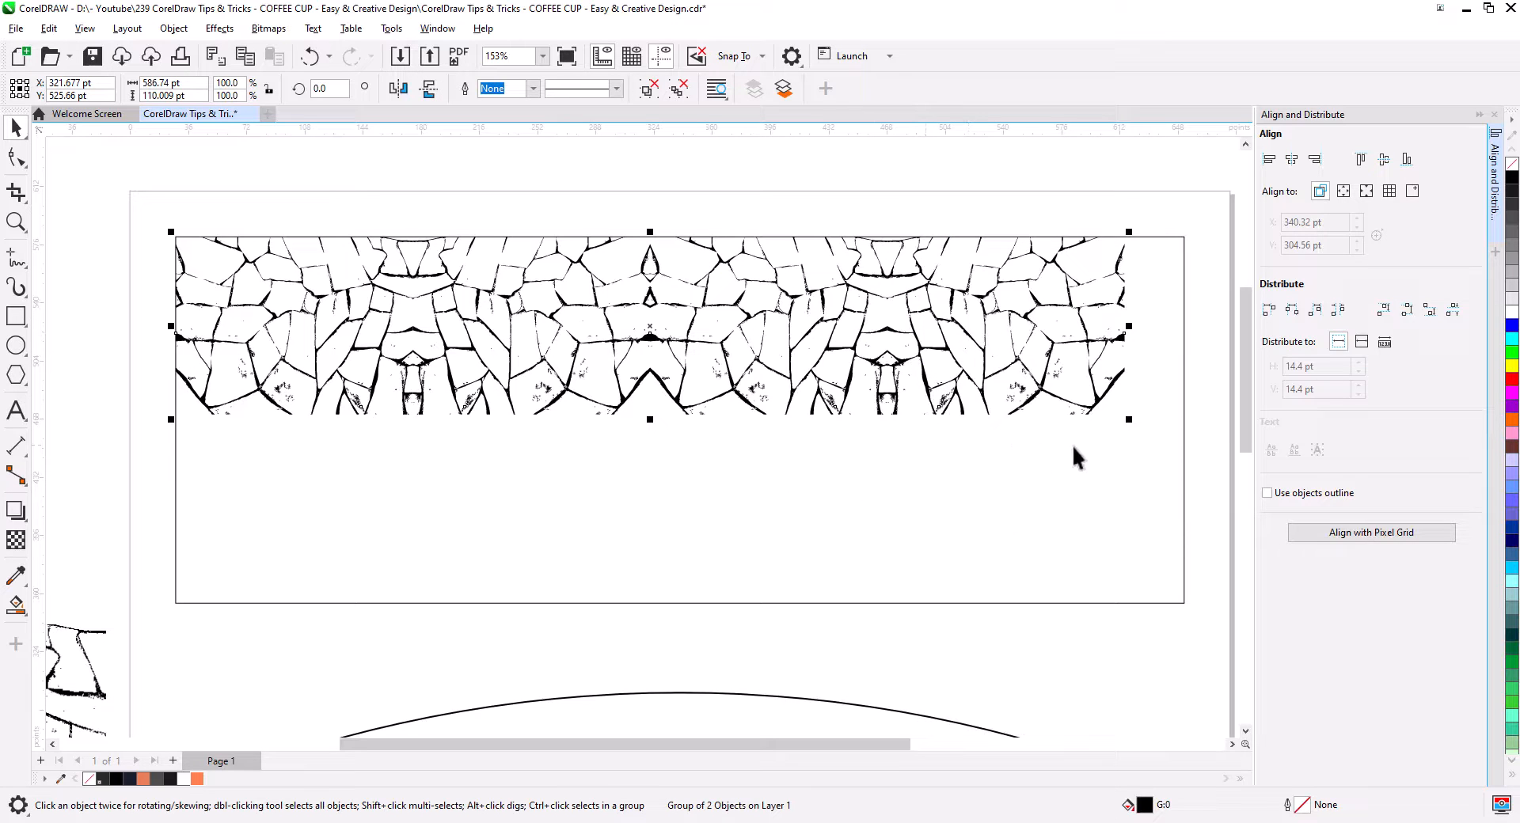
{"action": "left_click_drag", "start_coordinate": [1135, 425], "coordinate": [1189, 444]}
{"action": "left_click", "coordinate": [736, 316]}
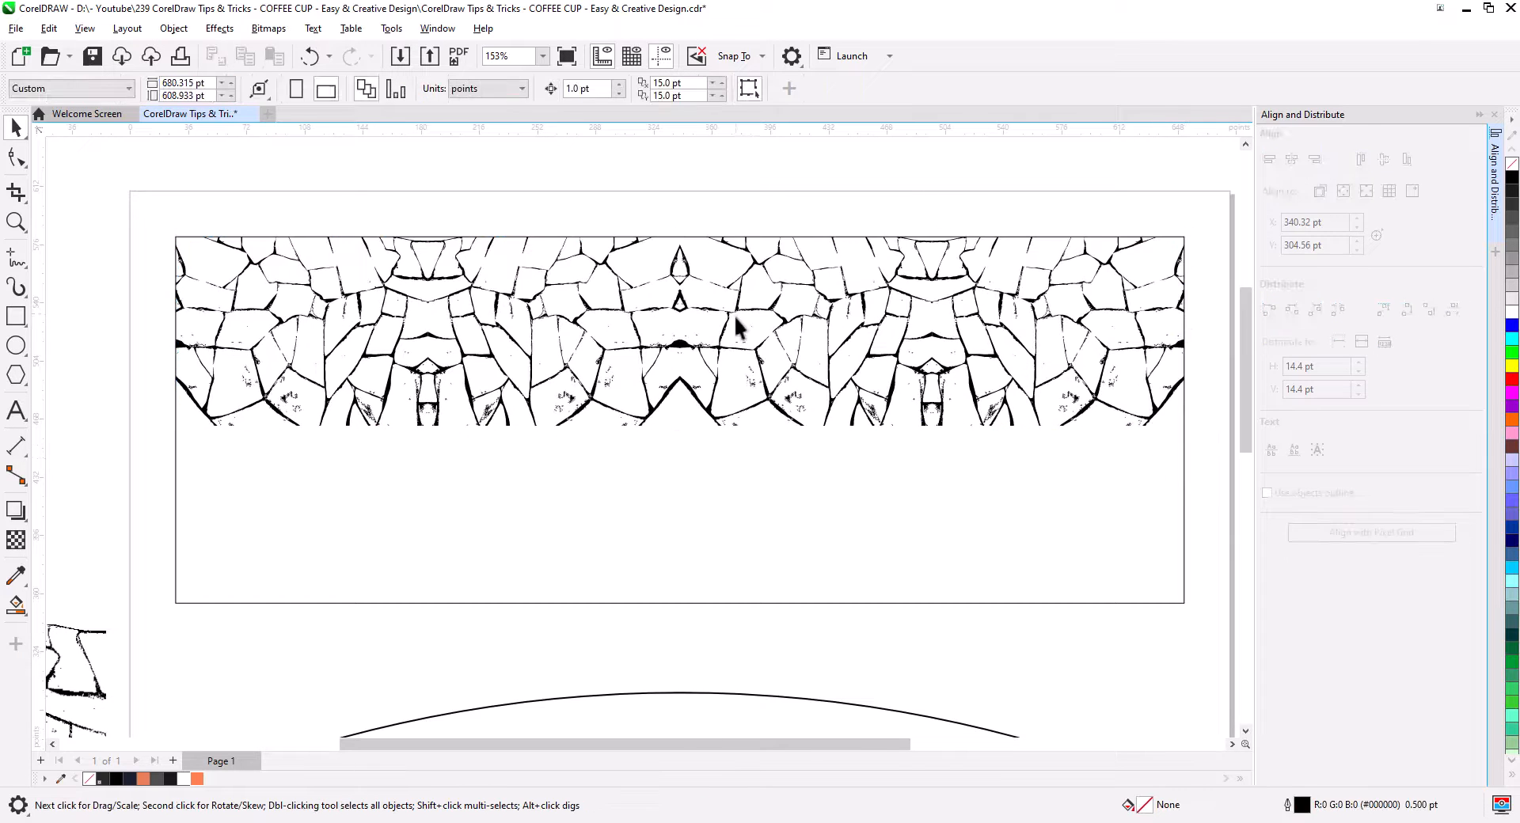
{"action": "scroll", "coordinate": [754, 439], "scroll_direction": "down", "scroll_amount": 2}
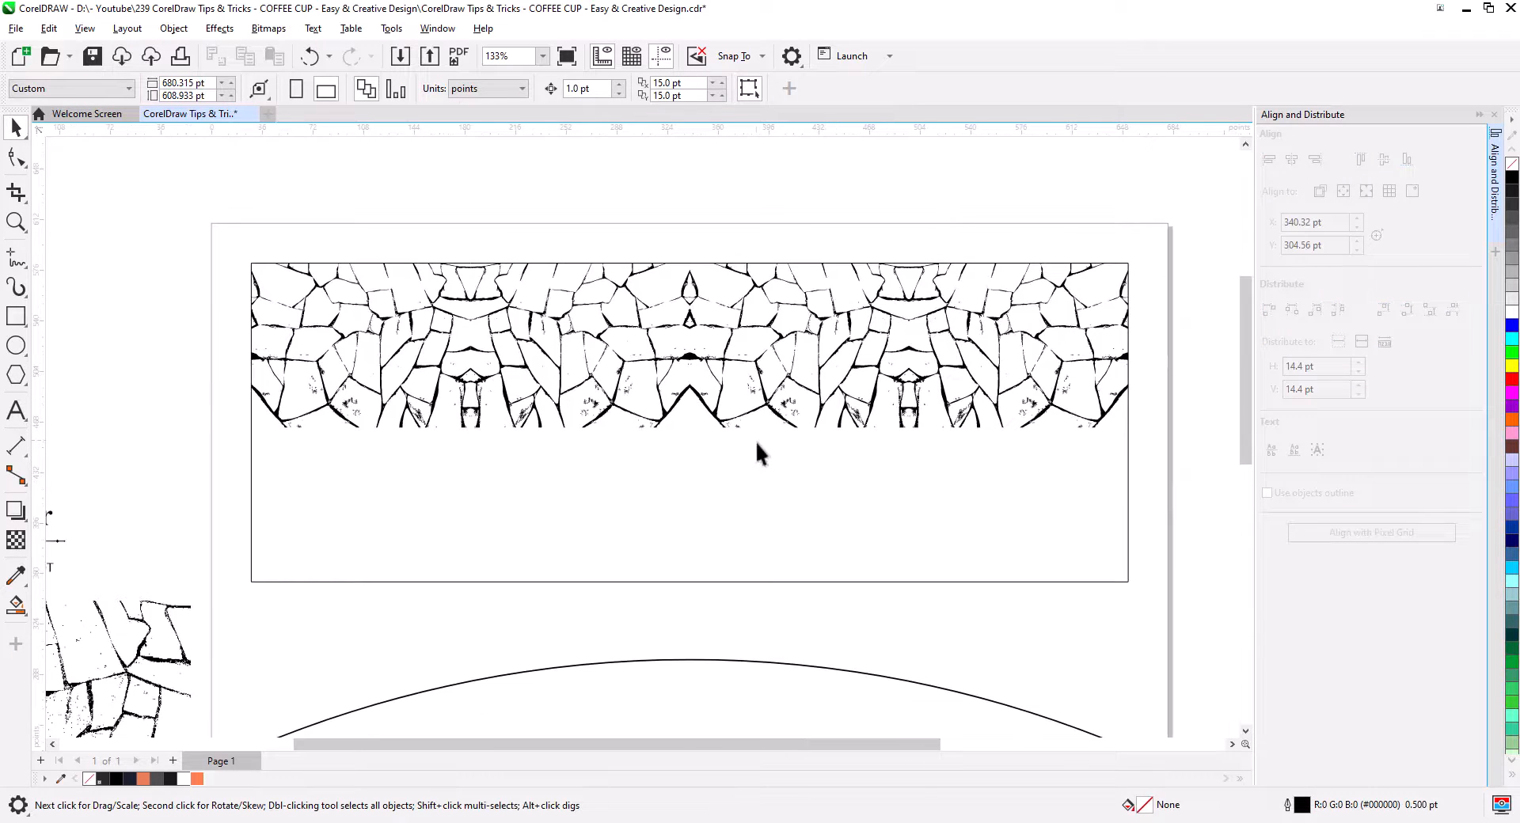
Duplicate the wrap rectangle in place and scale the copy vertically to 50% so it covers only the lower half.
{"action": "left_click", "coordinate": [614, 467]}
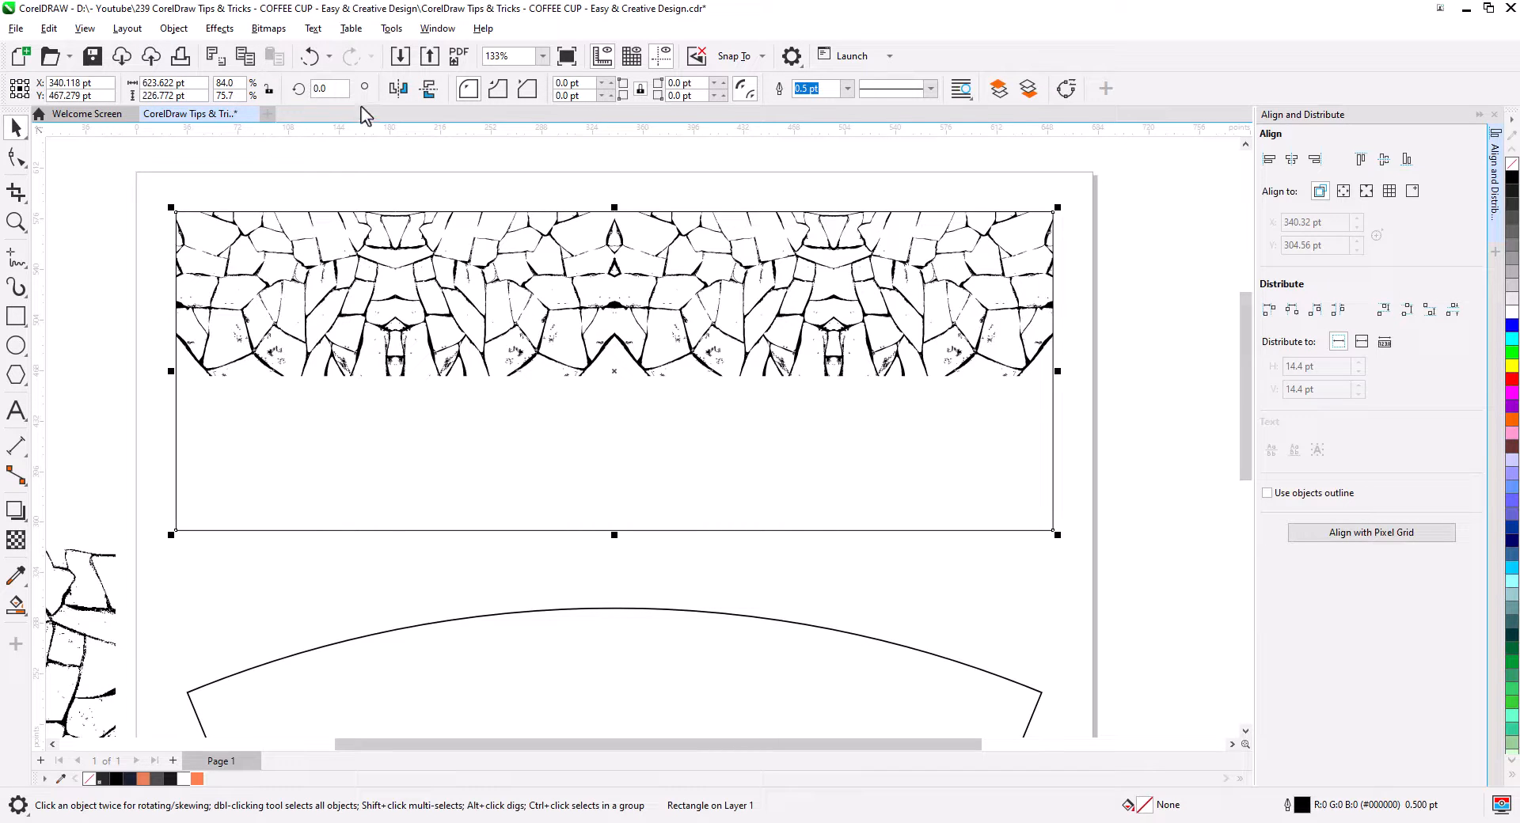
{"action": "left_click", "coordinate": [244, 57]}
{"action": "left_click", "coordinate": [275, 57]}
{"action": "left_click_drag", "start_coordinate": [615, 204], "coordinate": [616, 370]}
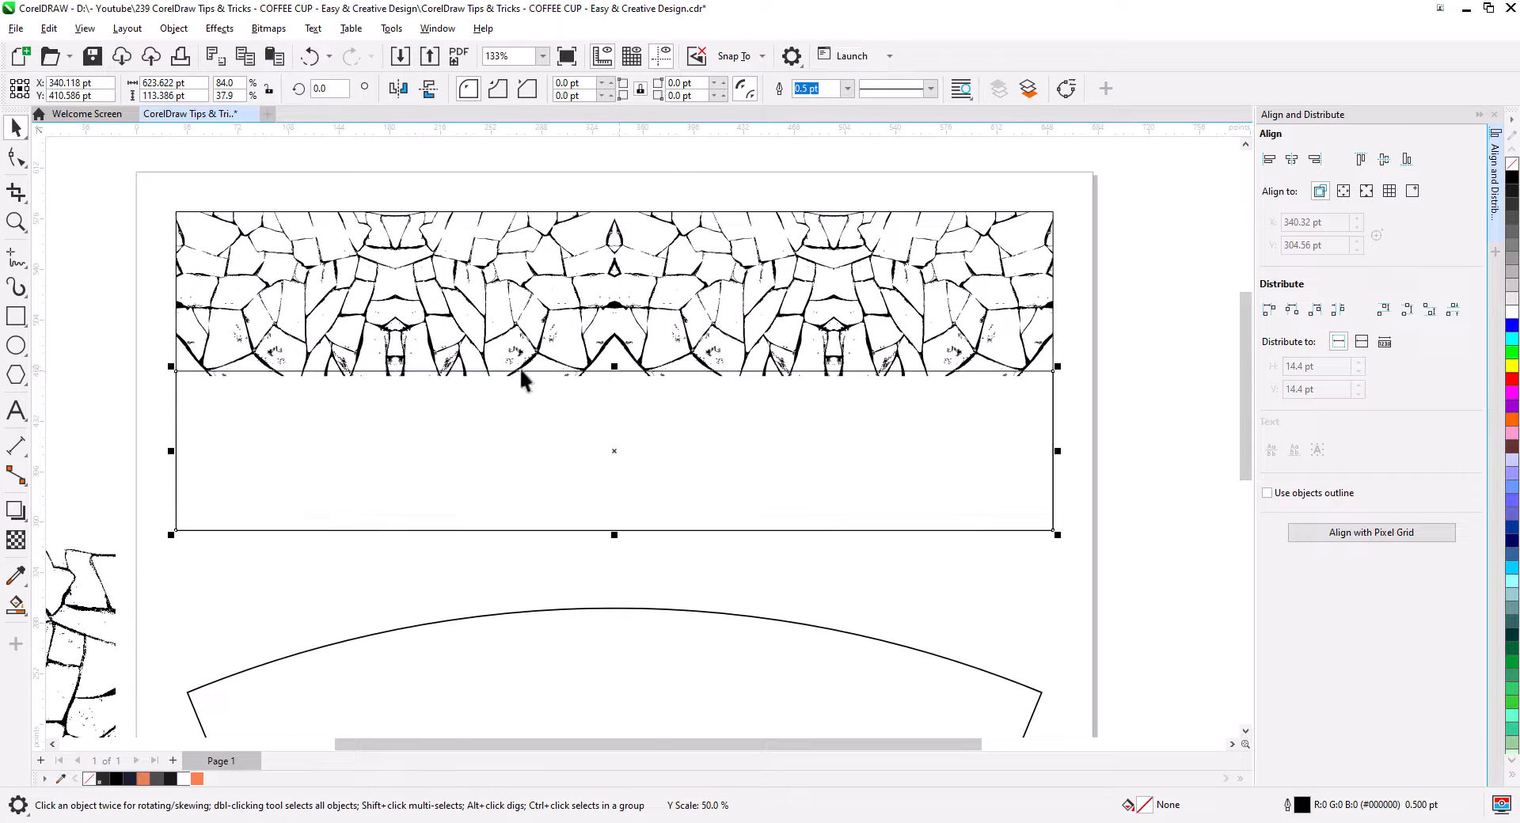
Fill the lower-half rectangle with dark navy #181F31 without an outline, and recolour the stone pattern in the same navy.
{"action": "left_click", "coordinate": [130, 779]}
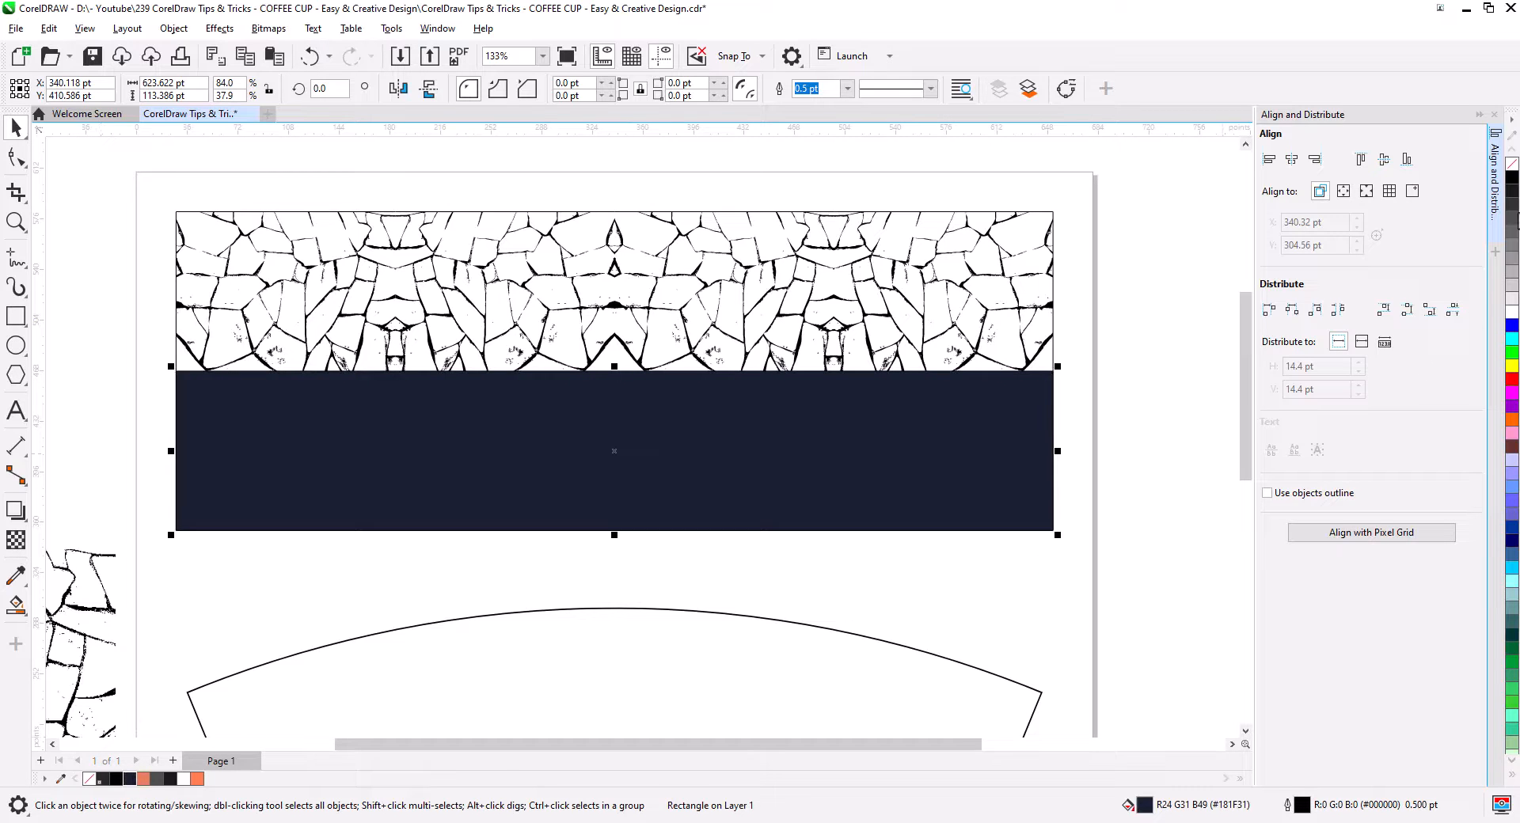
{"action": "right_click", "coordinate": [1510, 167]}
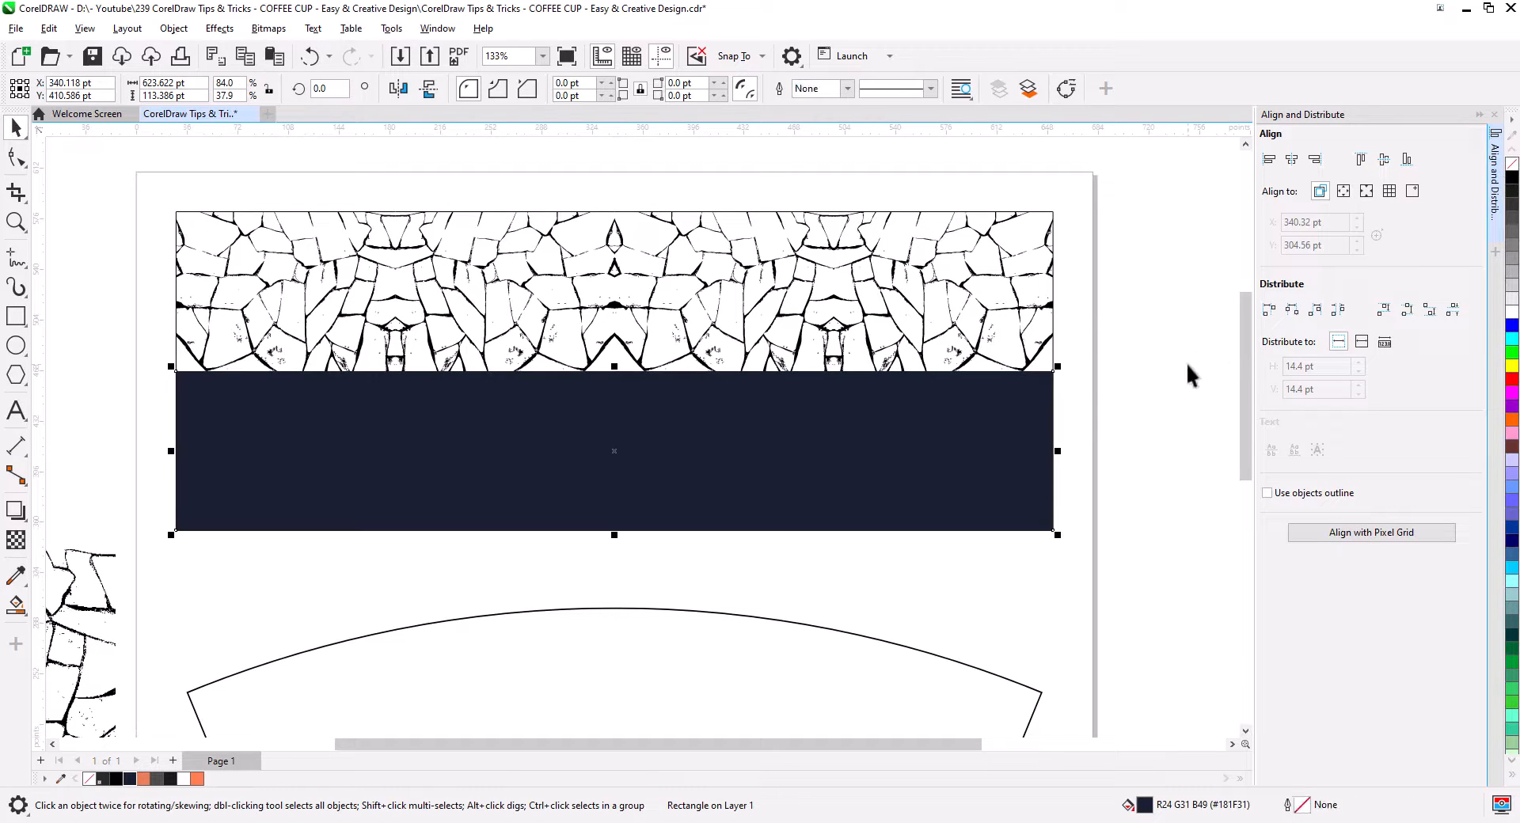
{"action": "left_click", "coordinate": [1098, 408]}
{"action": "left_click", "coordinate": [1036, 369]}
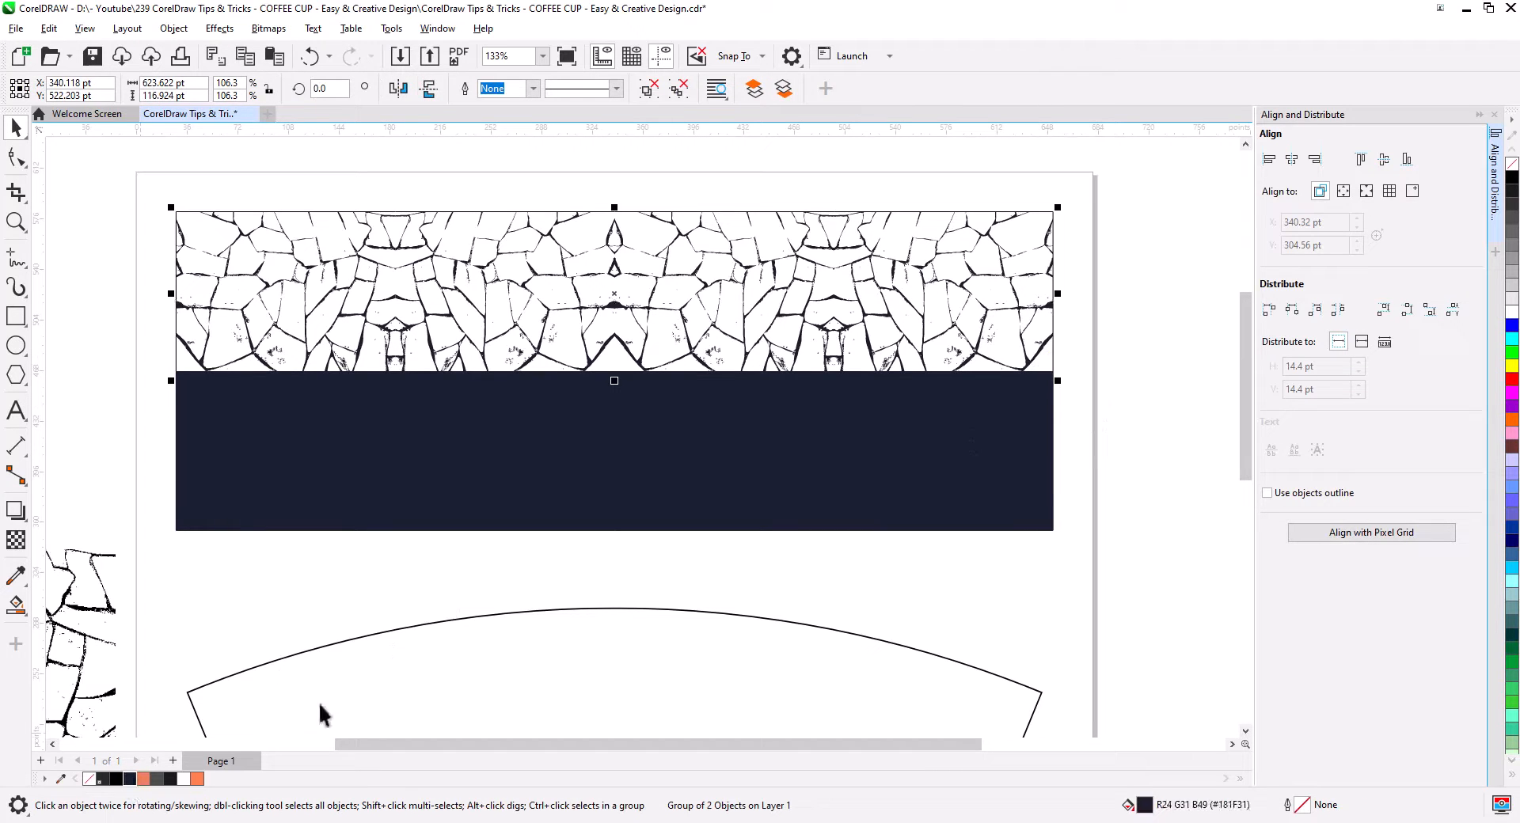
{"action": "left_click", "coordinate": [954, 586]}
Fill the full wrap rectangle behind the stone pattern with the more muted orange from the document palette.
{"action": "left_click", "coordinate": [646, 237]}
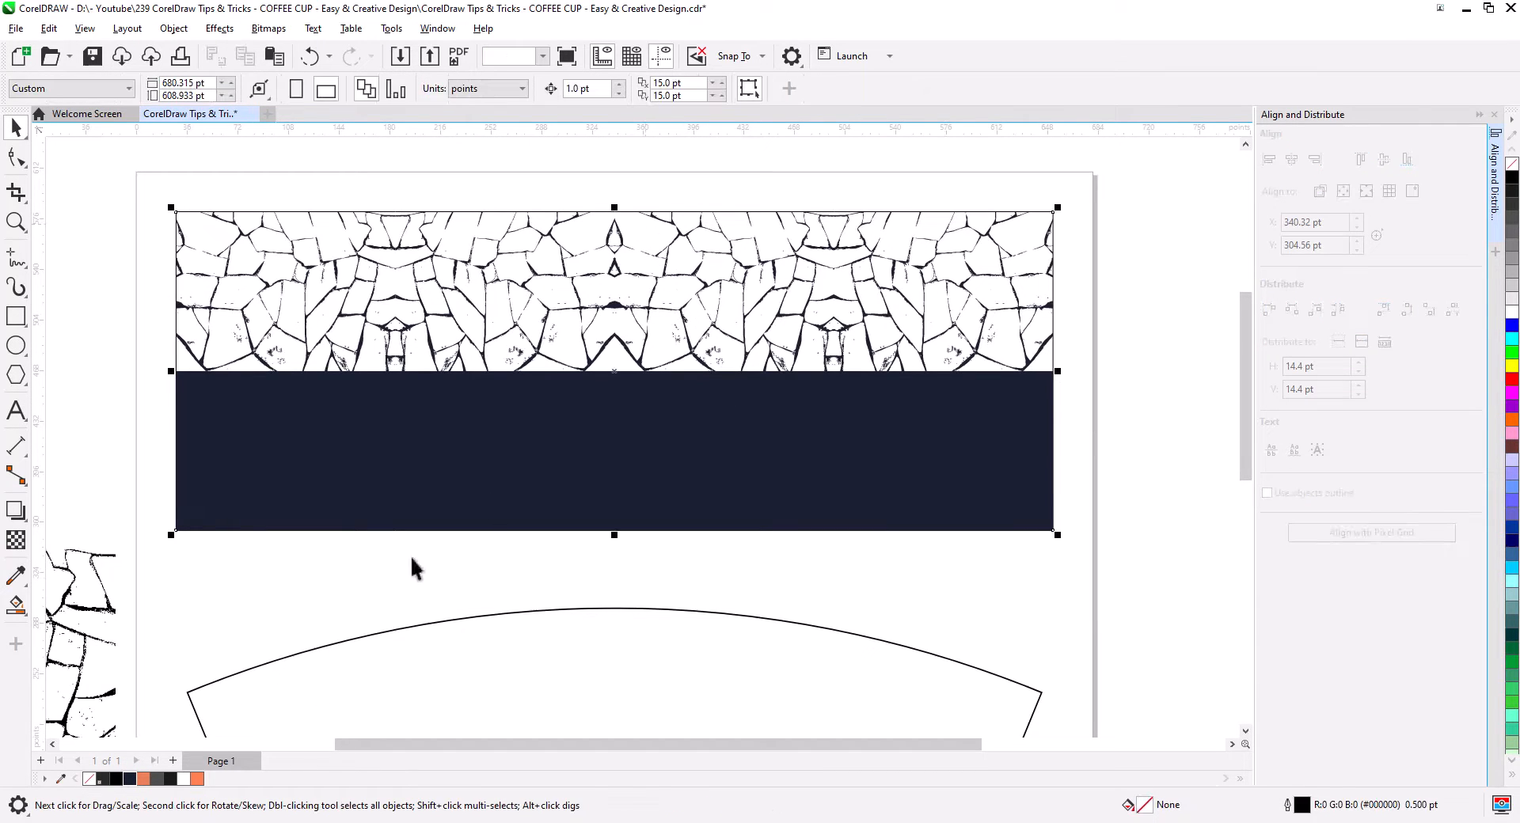
{"action": "left_click", "coordinate": [197, 779]}
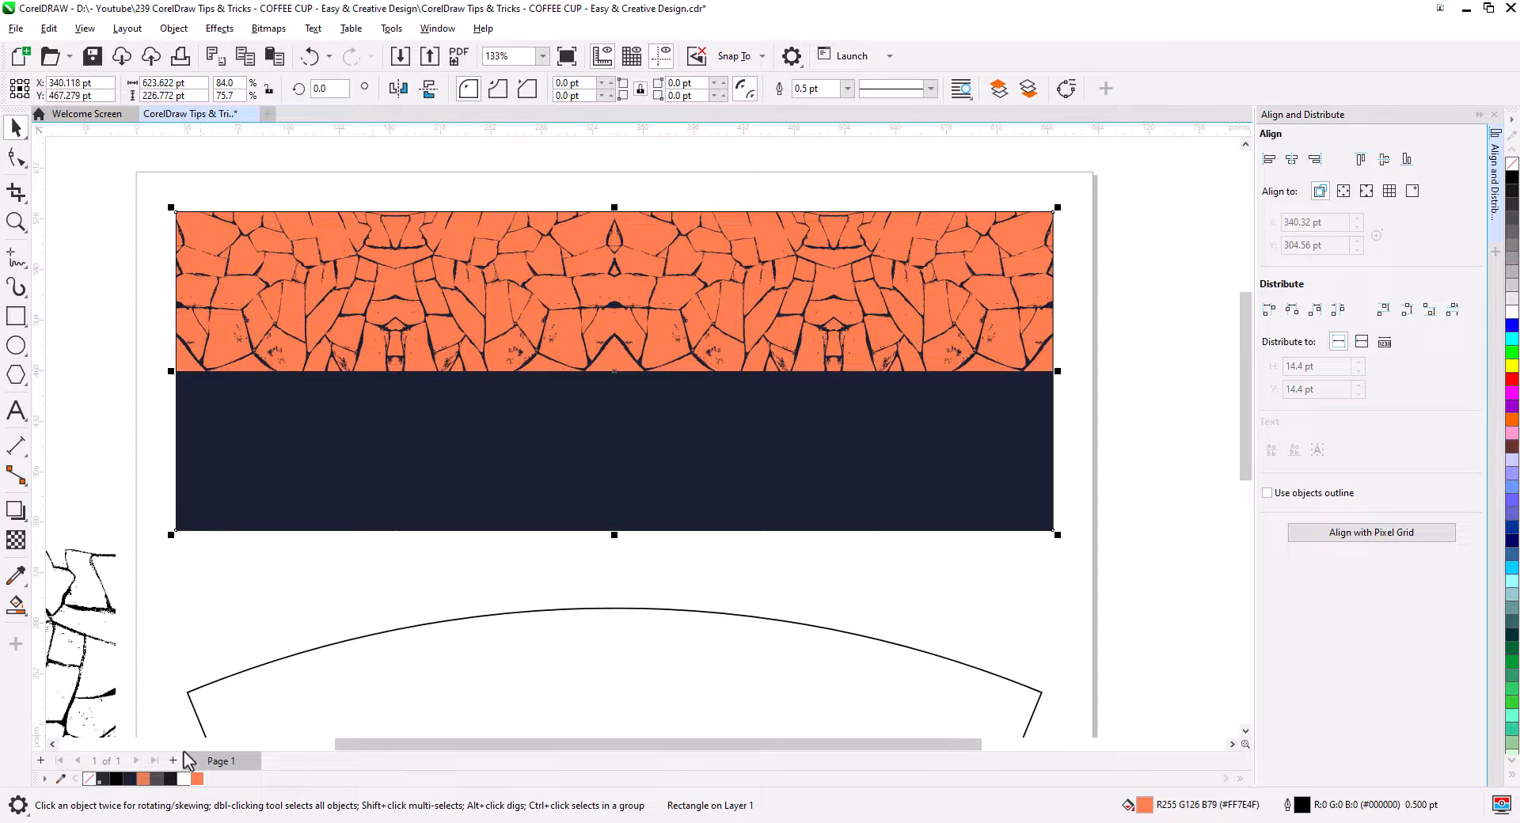
{"action": "left_click", "coordinate": [142, 779]}
{"action": "left_click", "coordinate": [981, 577]}
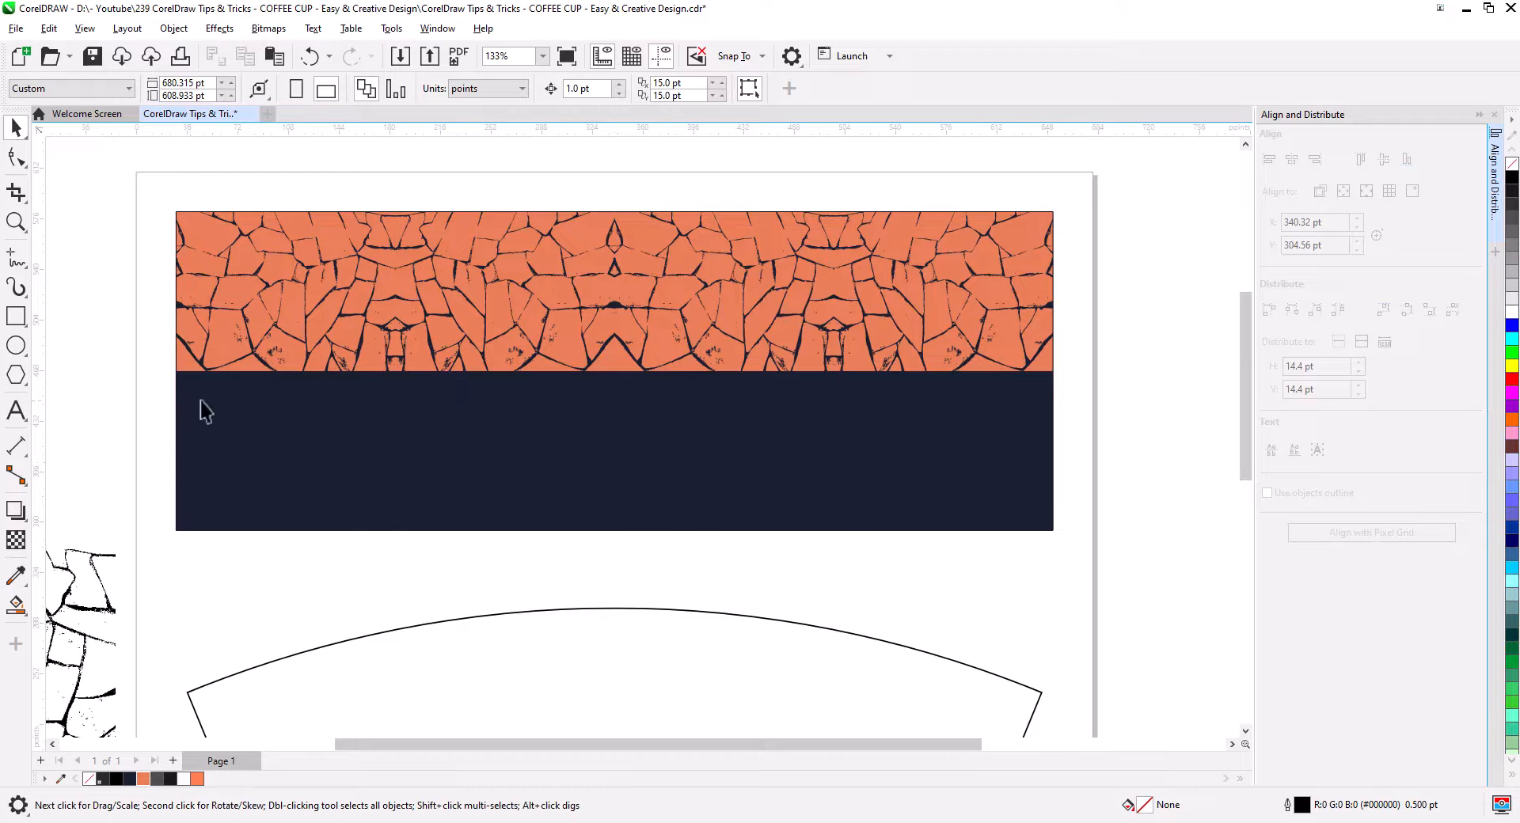
Draw a full-width strip about 623.6 × 26.5 pt over the seam between pattern and navy block, and move it above the page.
{"action": "left_click", "coordinate": [16, 316]}
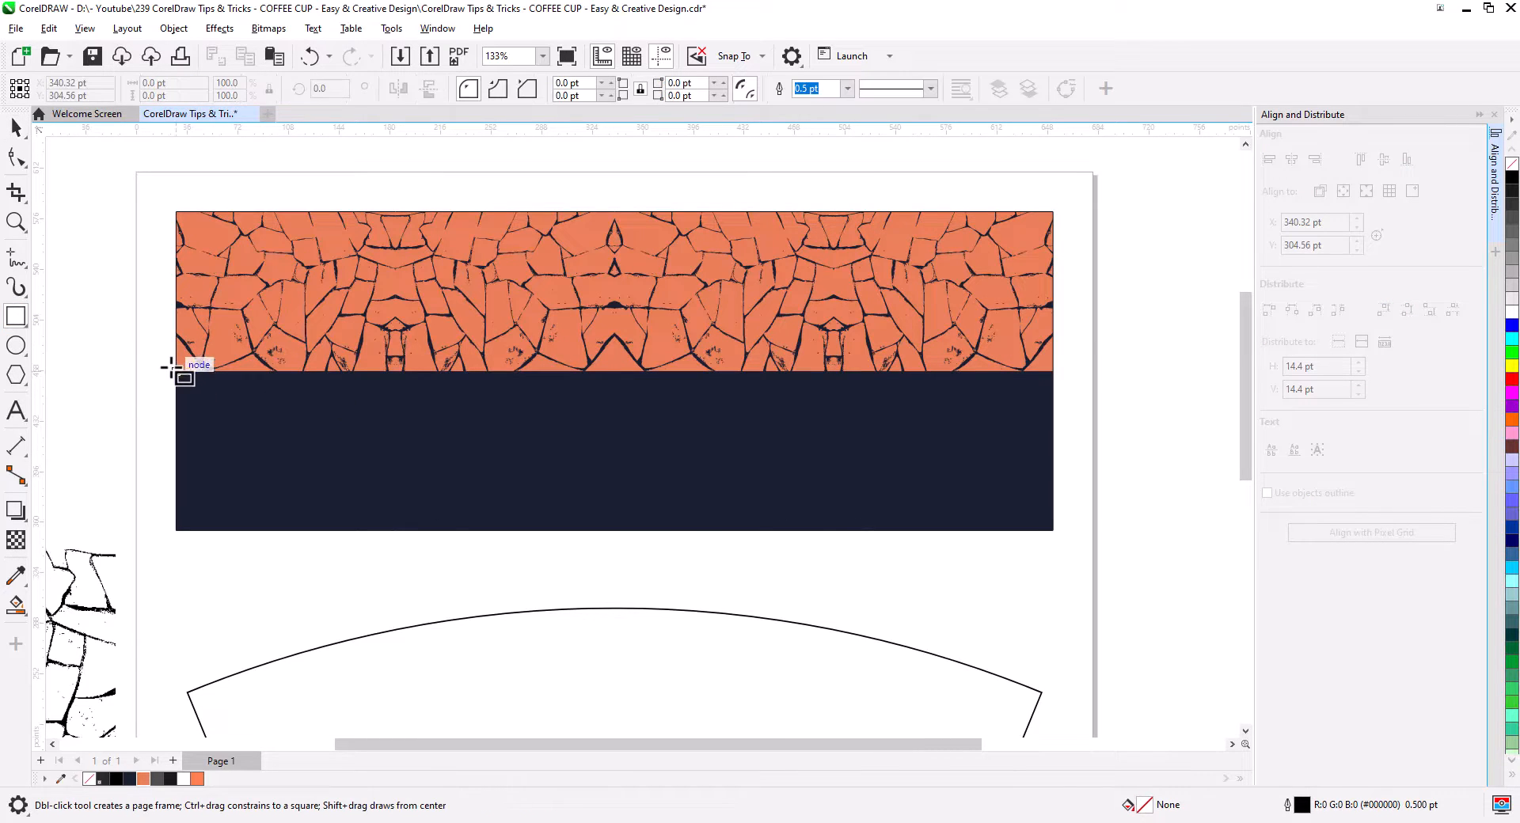
{"action": "left_click_drag", "start_coordinate": [175, 360], "coordinate": [1058, 401]}
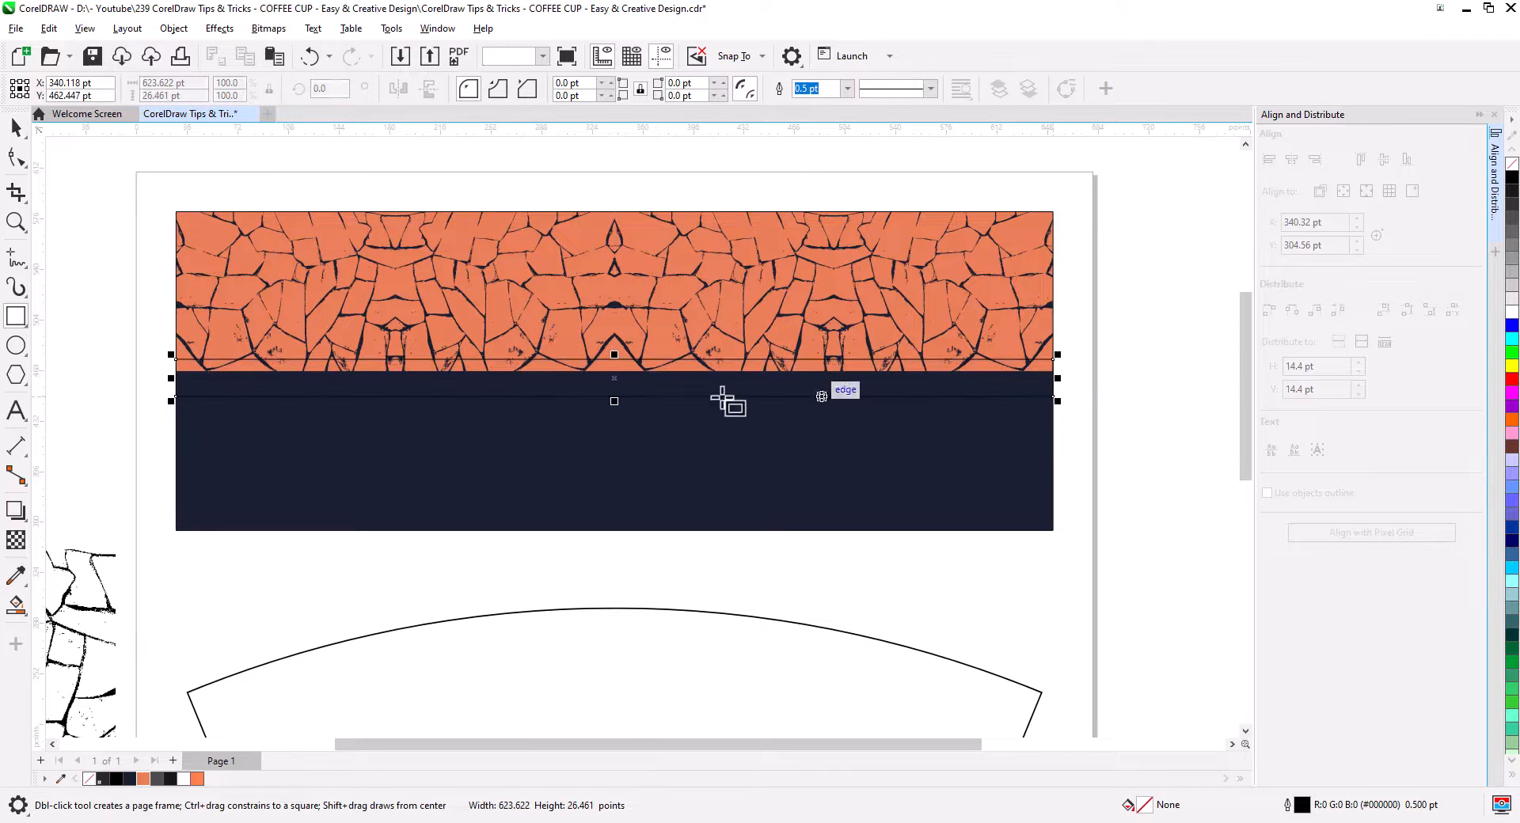
{"action": "left_click", "coordinate": [24, 135]}
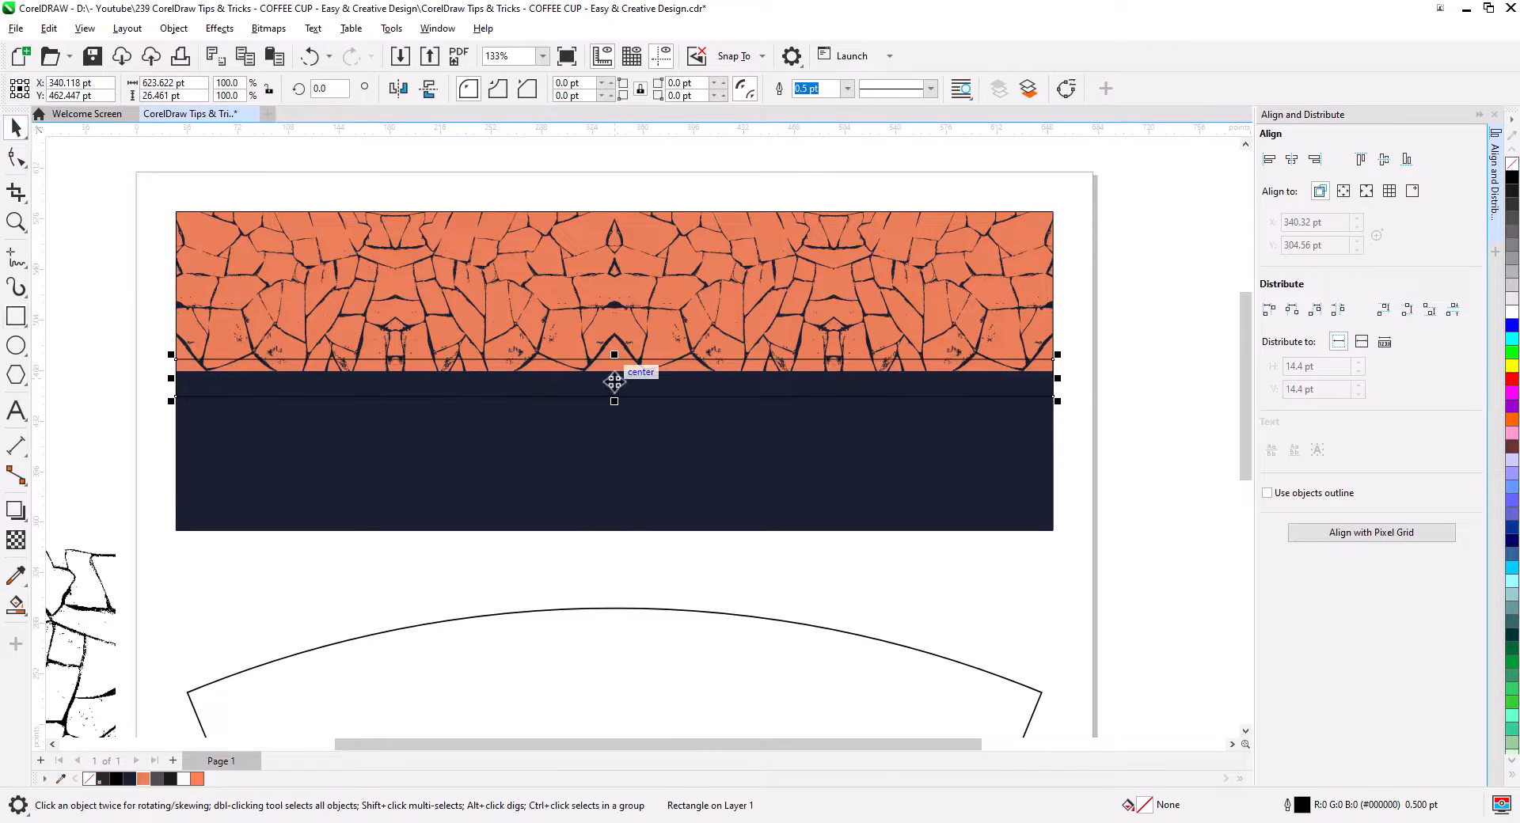
{"action": "left_click_drag", "start_coordinate": [615, 382], "coordinate": [606, 284]}
{"action": "left_click", "coordinate": [105, 455]}
Draw a square about 31 pt wide in the empty area below the strip's left end.
{"action": "left_click", "coordinate": [15, 317]}
{"action": "left_click_drag", "start_coordinate": [237, 362], "coordinate": [280, 406]}
{"action": "left_click", "coordinate": [16, 126]}
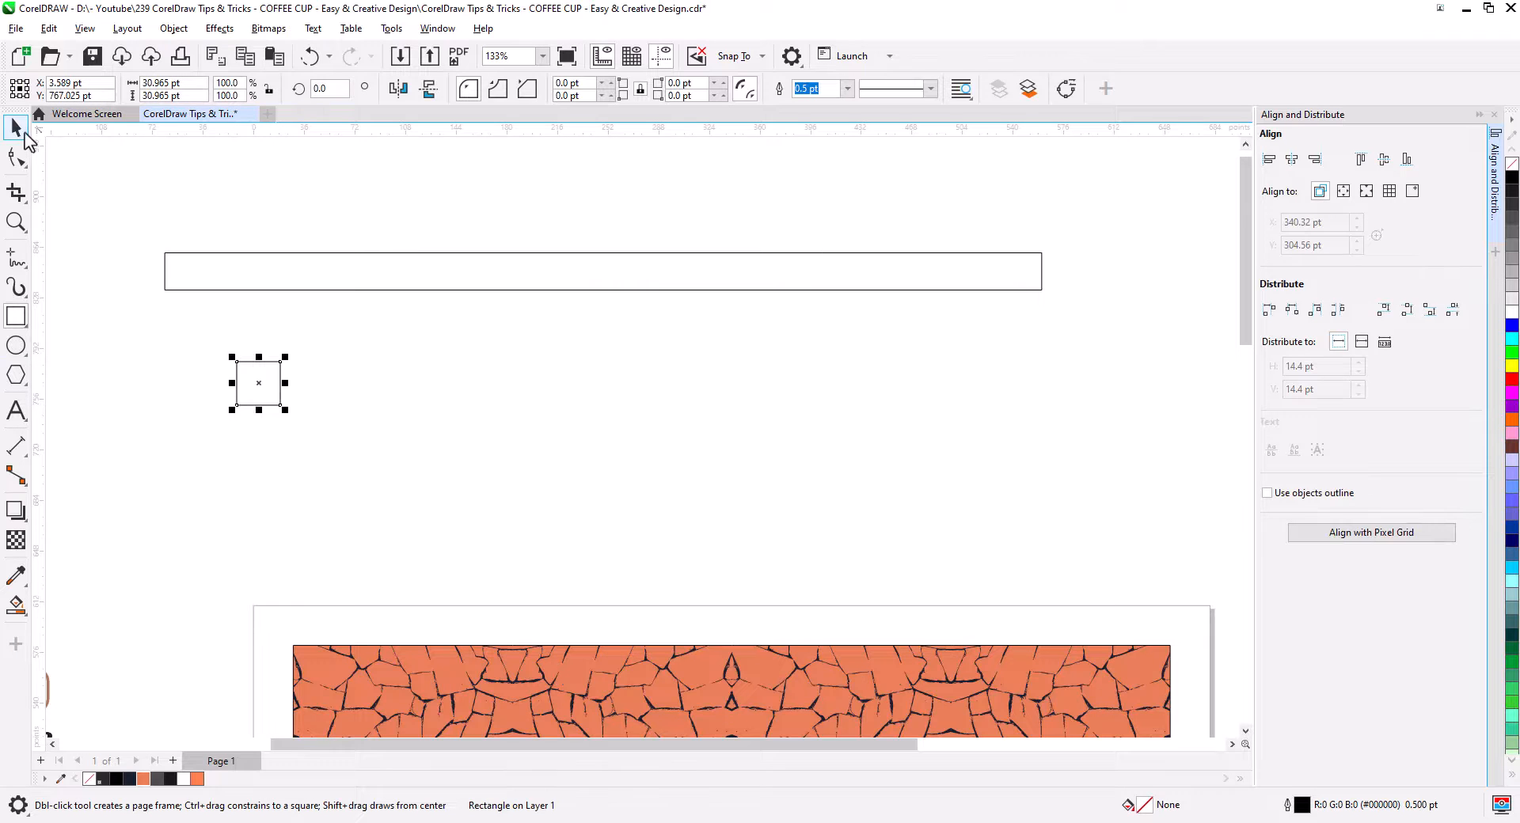
Apply an inside contour to the square with 3 steps and a 4.0 pt offset.
{"action": "scroll", "coordinate": [198, 326], "scroll_direction": "up", "scroll_amount": 1}
{"action": "scroll", "coordinate": [198, 326], "scroll_direction": "up", "scroll_amount": 2}
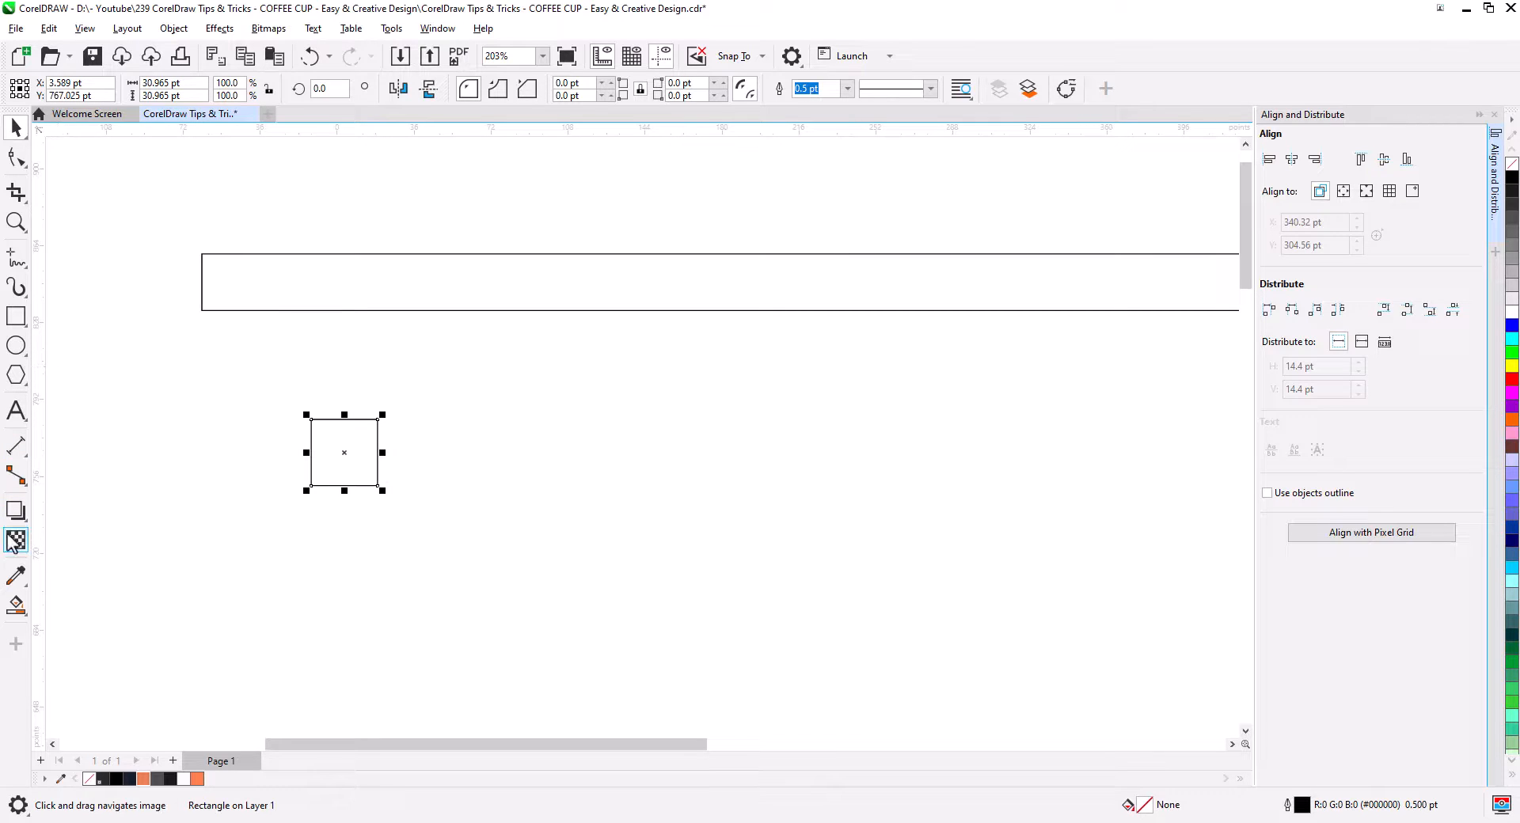
{"action": "left_click", "coordinate": [14, 515]}
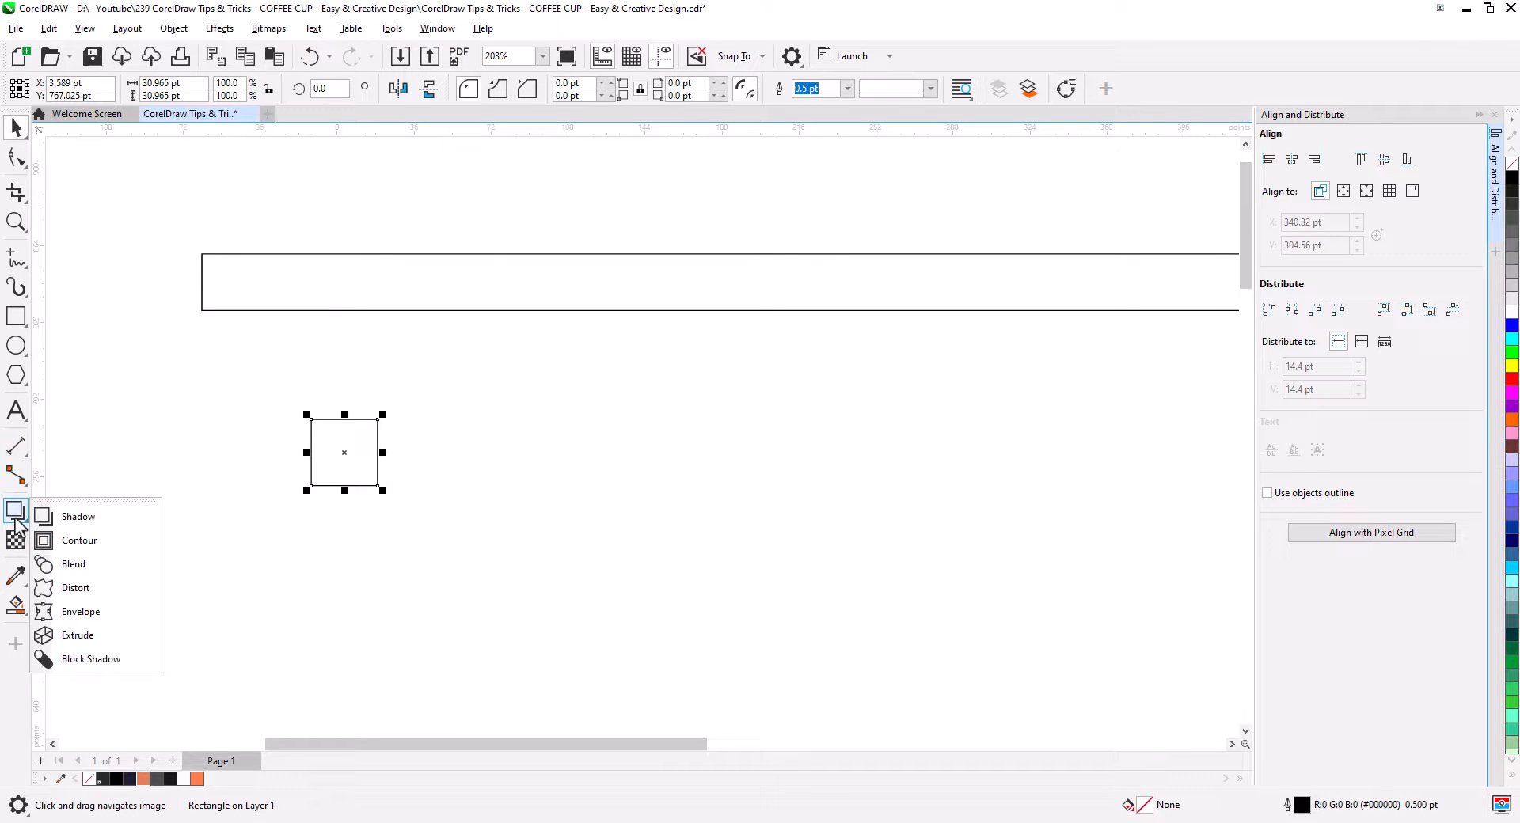
{"action": "left_click", "coordinate": [102, 539]}
{"action": "left_click", "coordinate": [414, 88]}
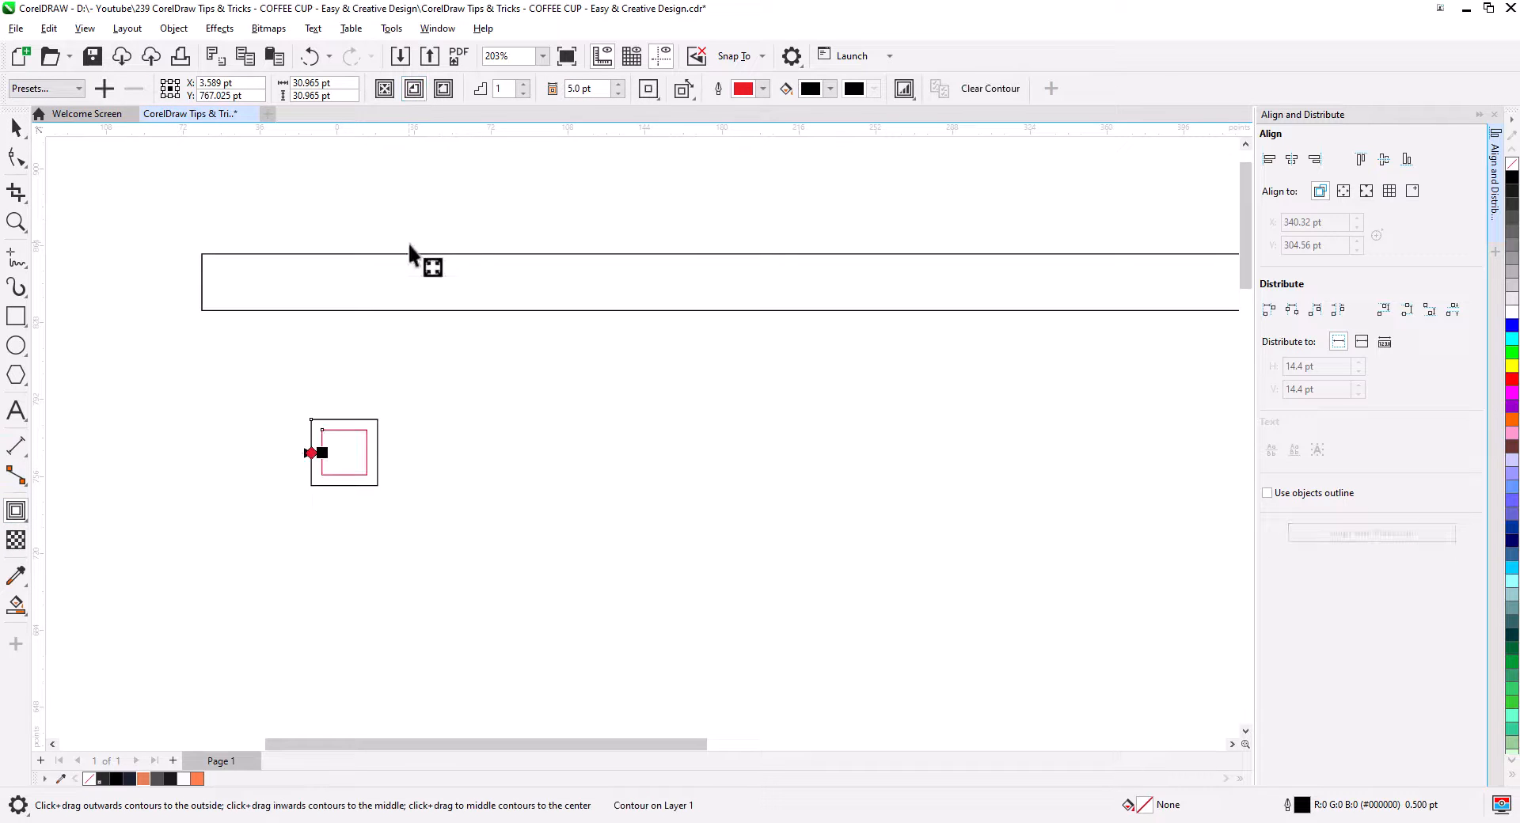
{"action": "left_click", "coordinate": [523, 83]}
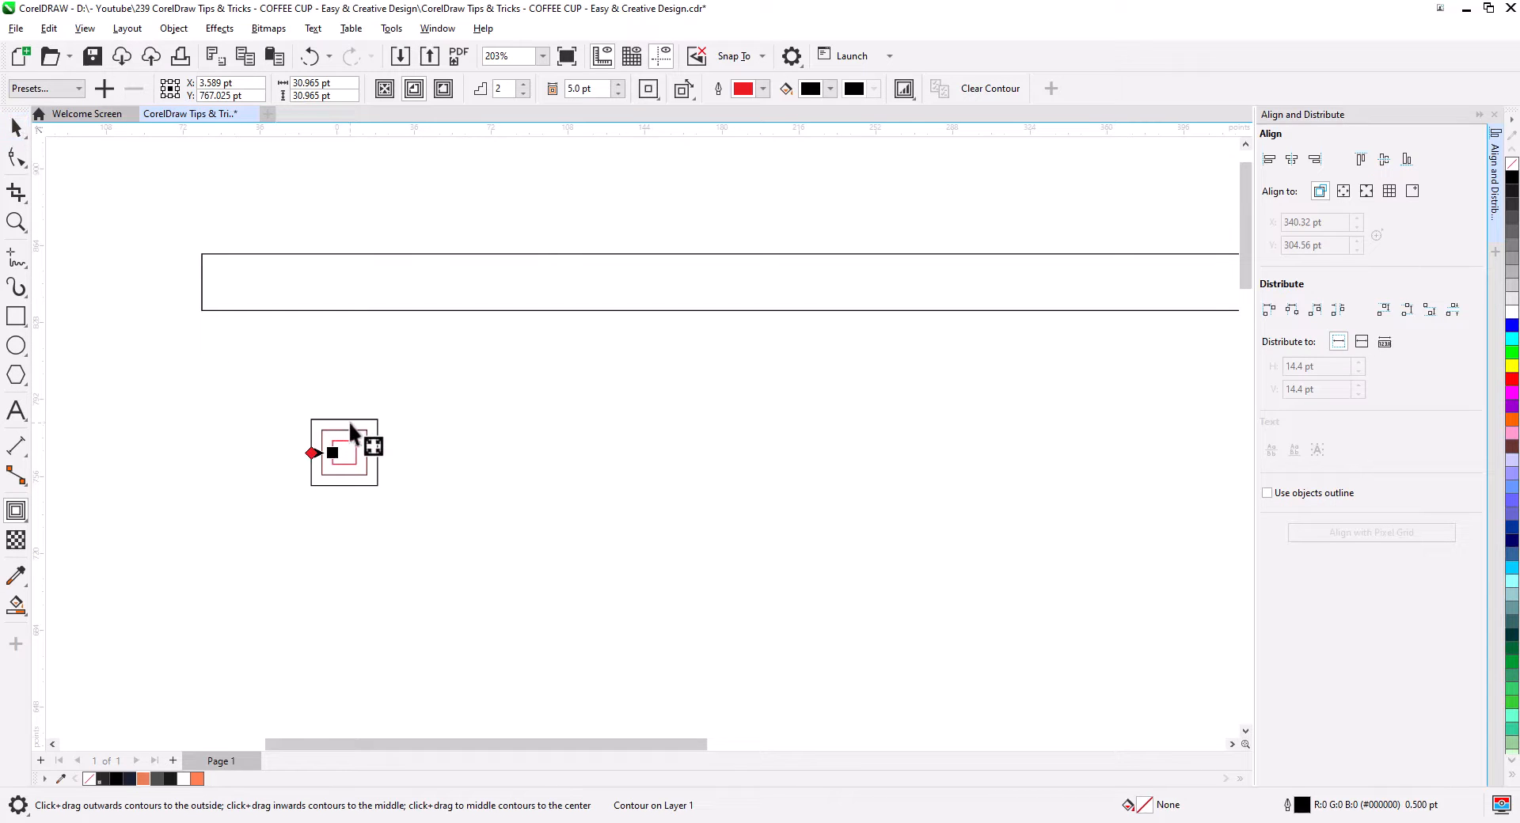
{"action": "left_click", "coordinate": [522, 84]}
{"action": "left_click", "coordinate": [619, 93]}
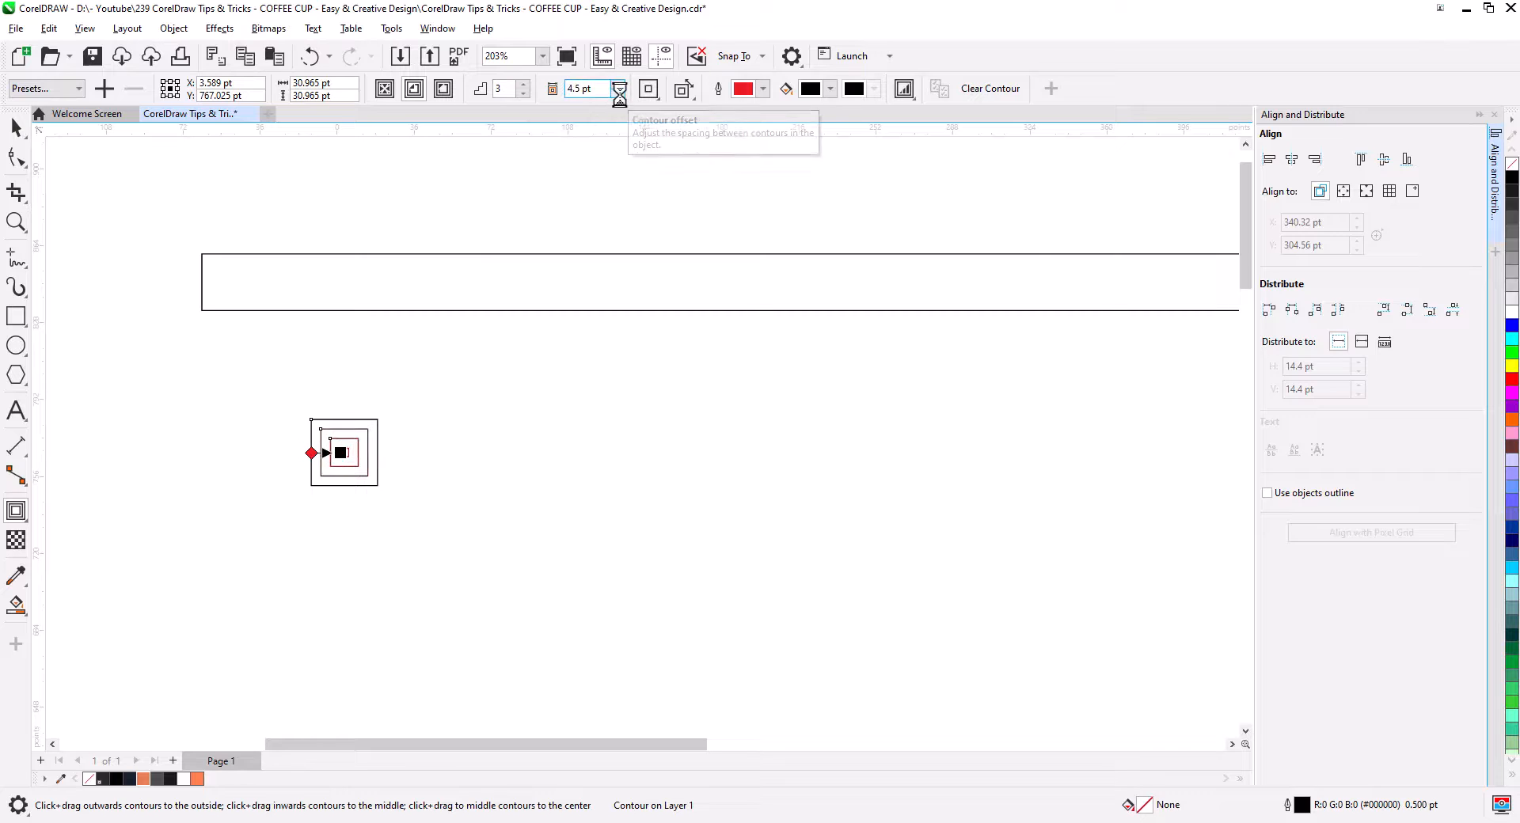
{"action": "left_click", "coordinate": [620, 93]}
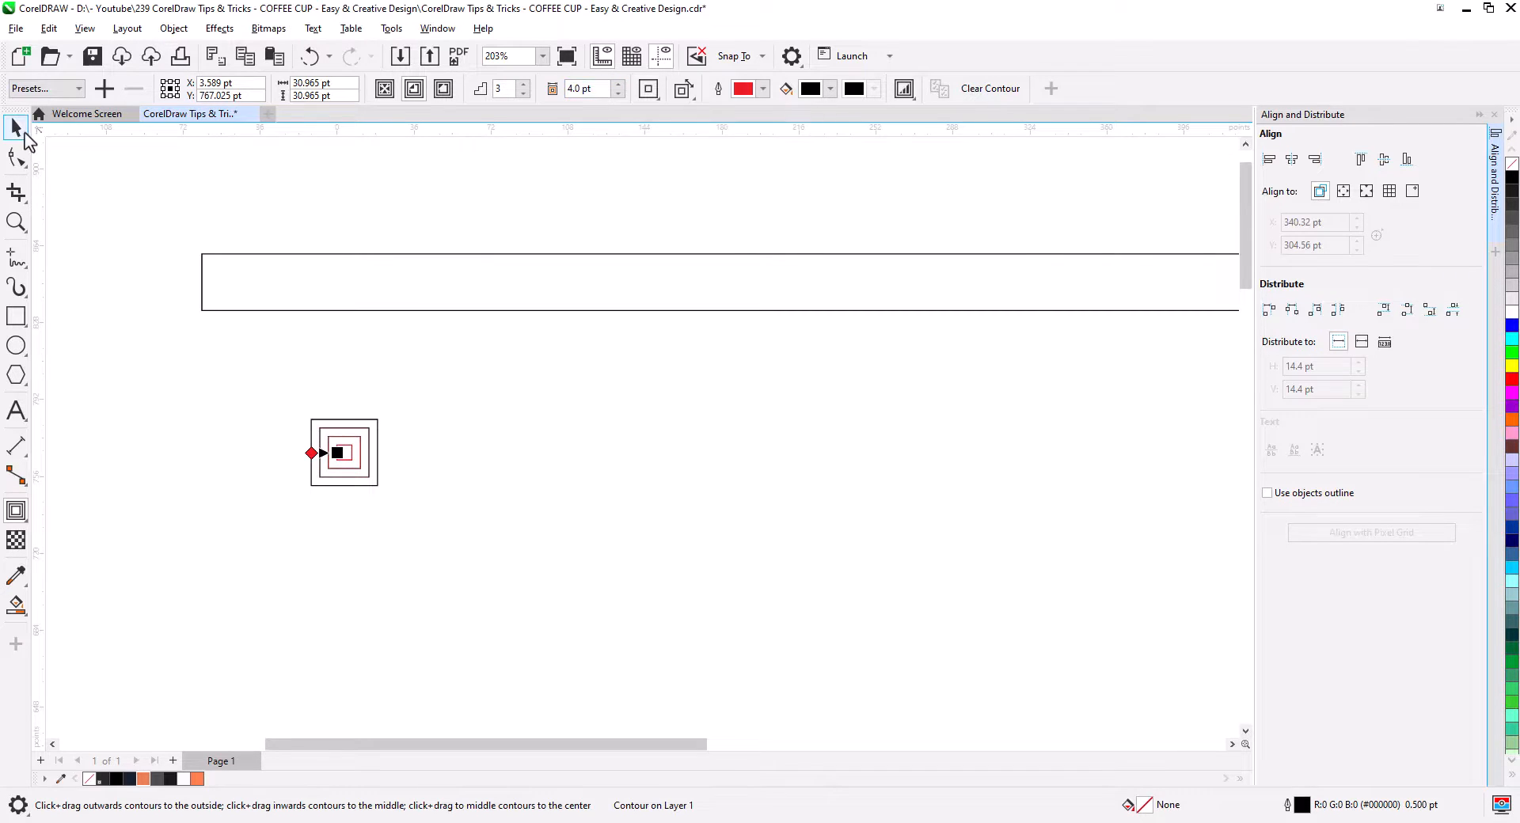
Break the contour apart, ungroup it and combine all the concentric squares into one curve.
{"action": "left_click", "coordinate": [25, 135]}
{"action": "right_click", "coordinate": [345, 459]}
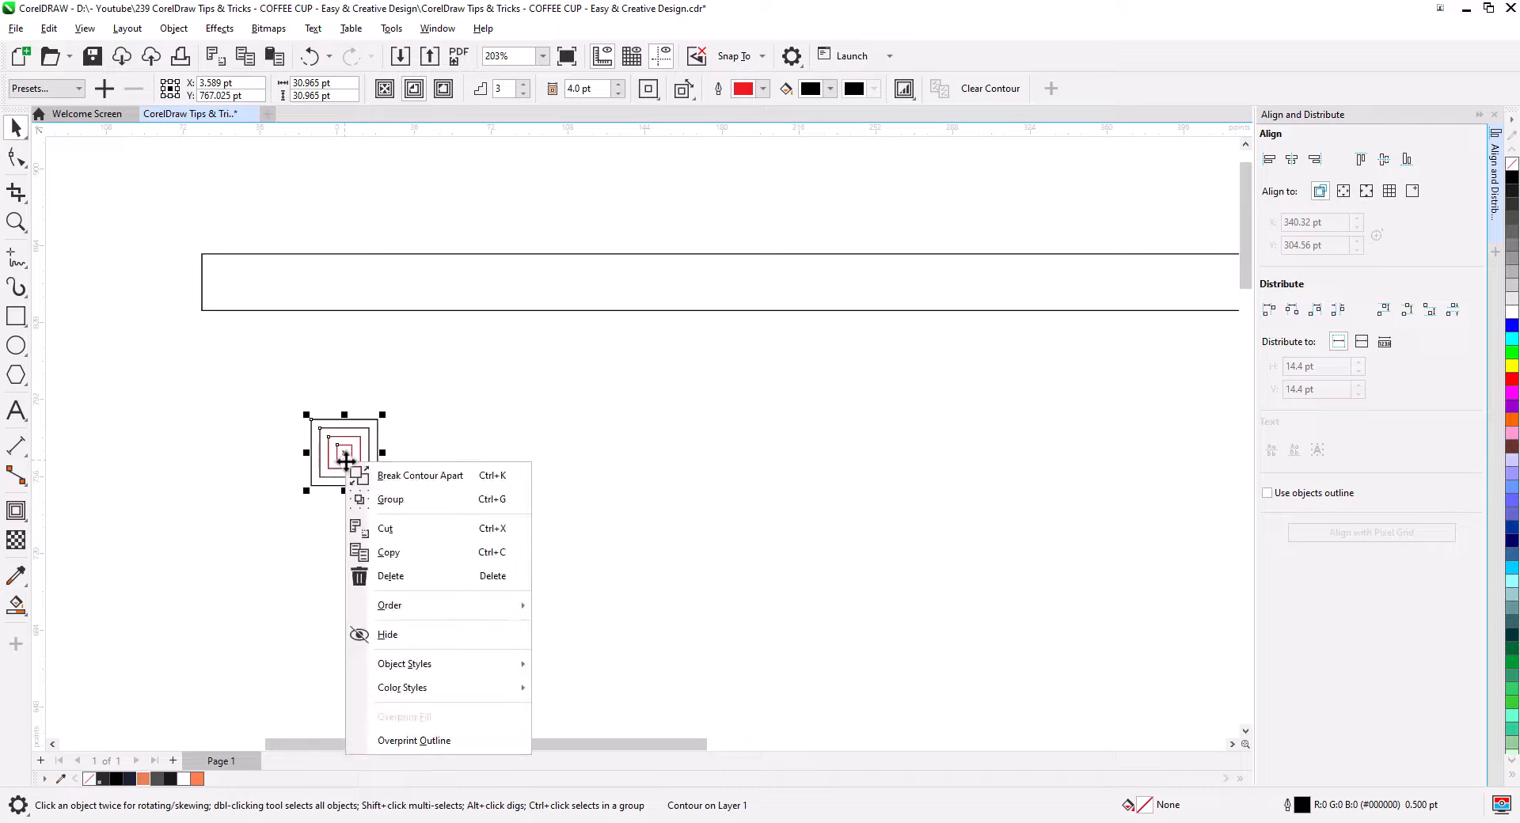
{"action": "left_click", "coordinate": [399, 476]}
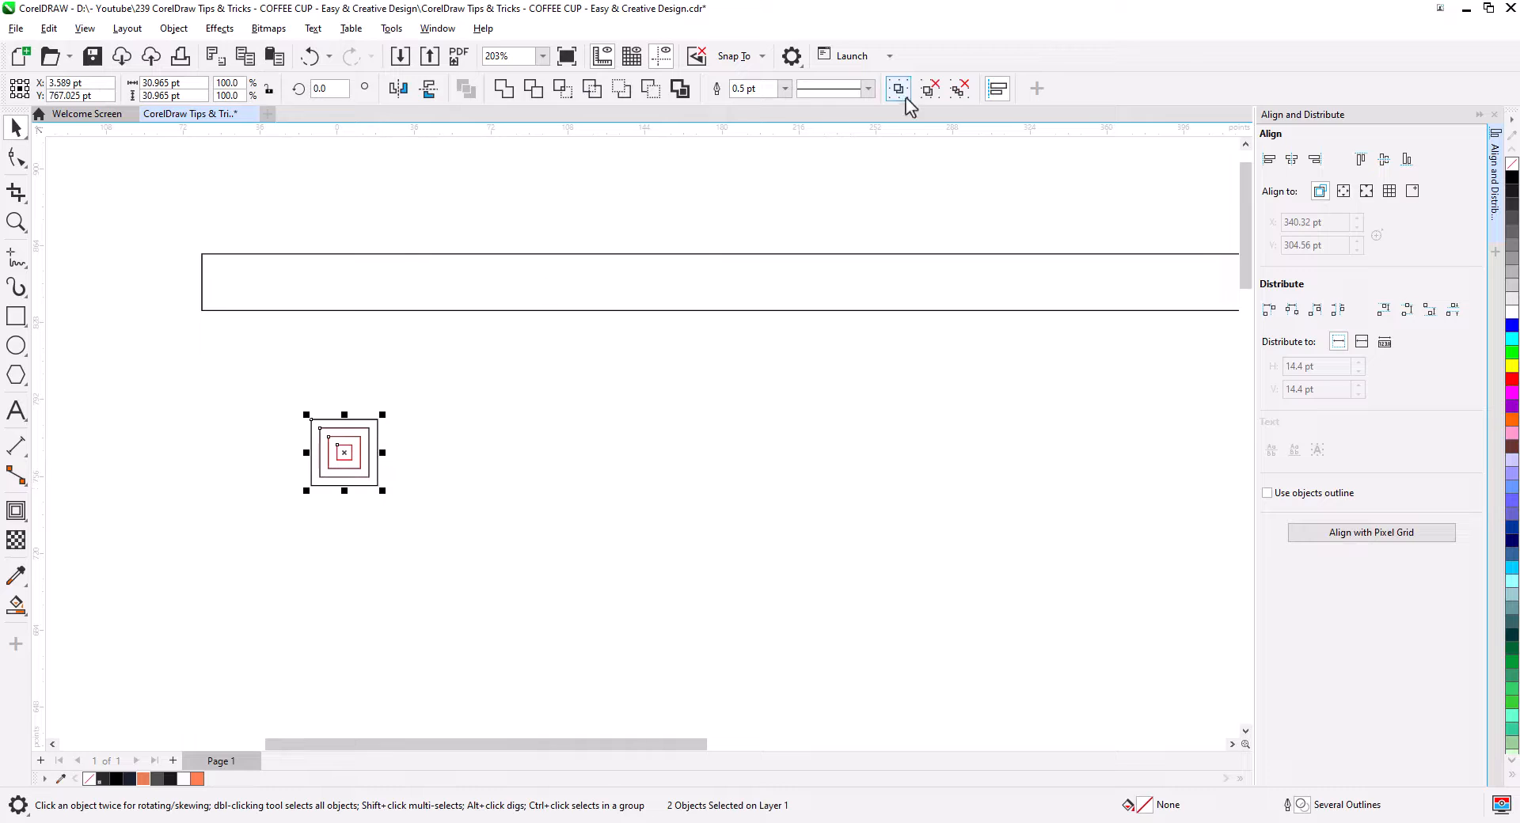
{"action": "left_click", "coordinate": [425, 543]}
{"action": "left_click_drag", "start_coordinate": [424, 540], "coordinate": [252, 384]}
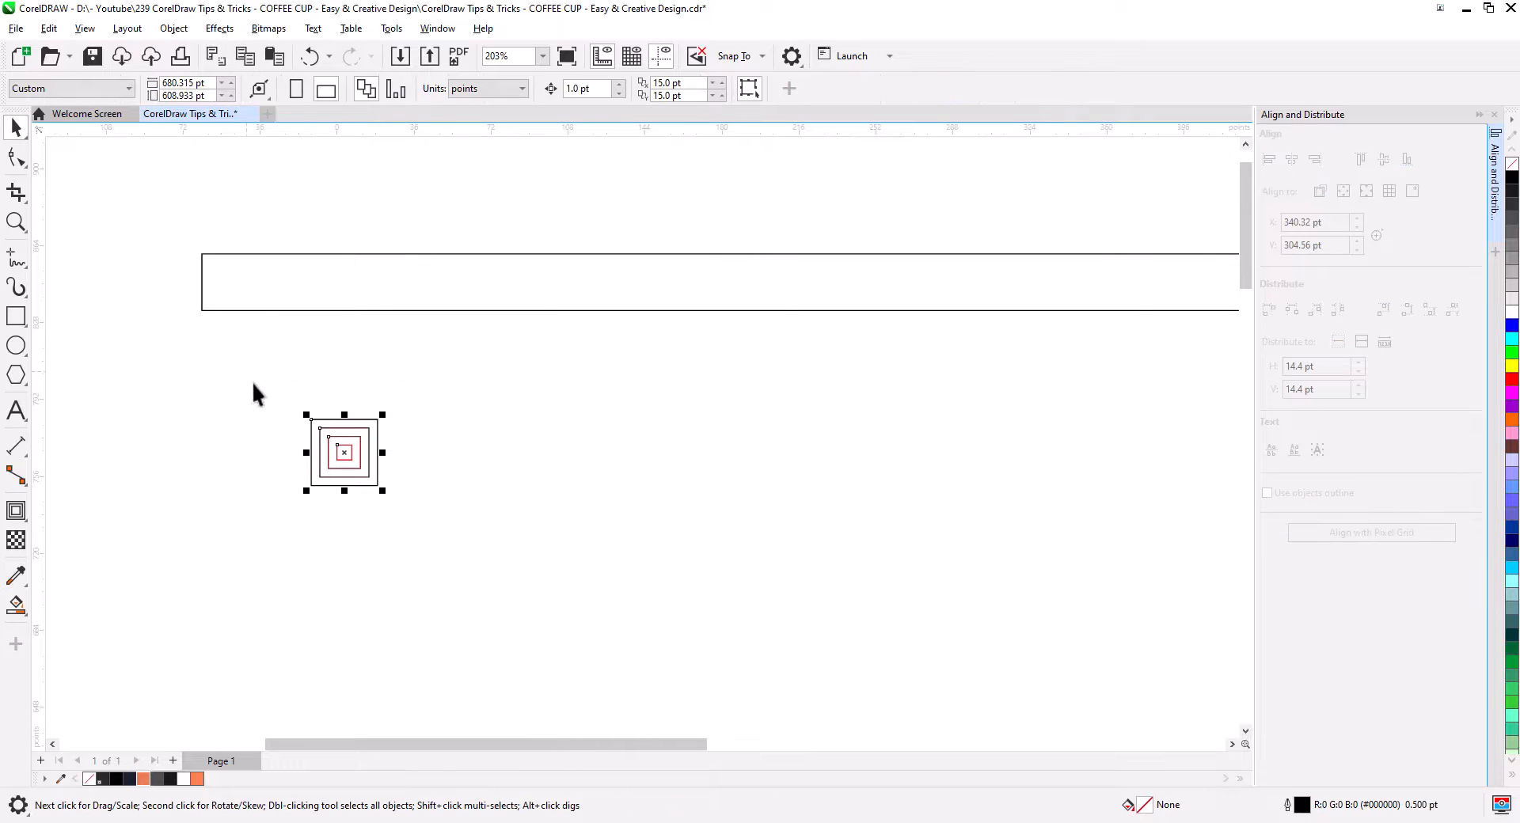
{"action": "left_click", "coordinate": [465, 88]}
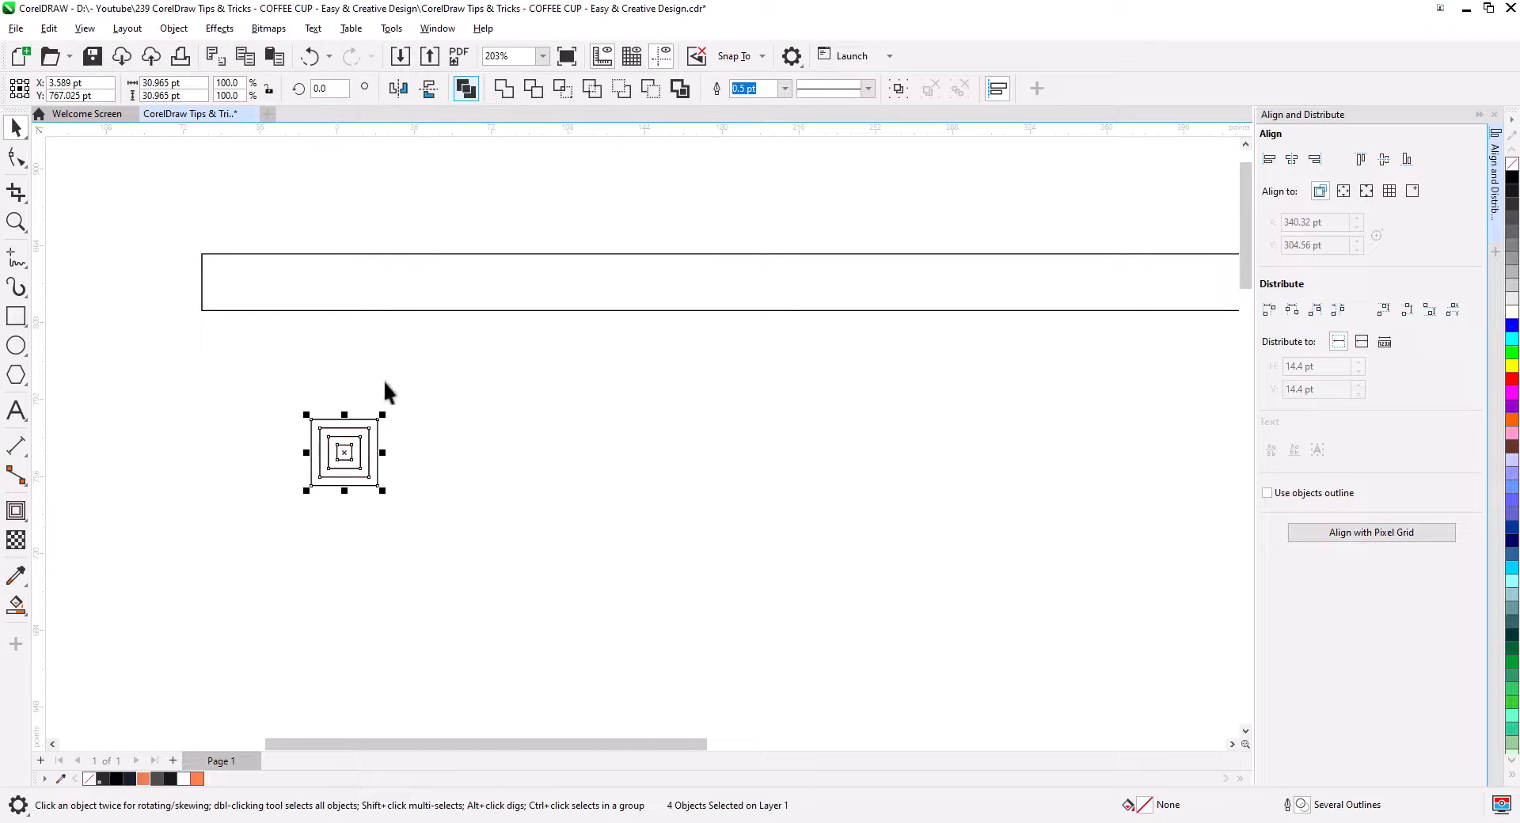
Centre the combined squares on the strip's lower edge near its left end and rotate them 45° into a diamond.
{"action": "left_click_drag", "start_coordinate": [330, 442], "coordinate": [241, 301]}
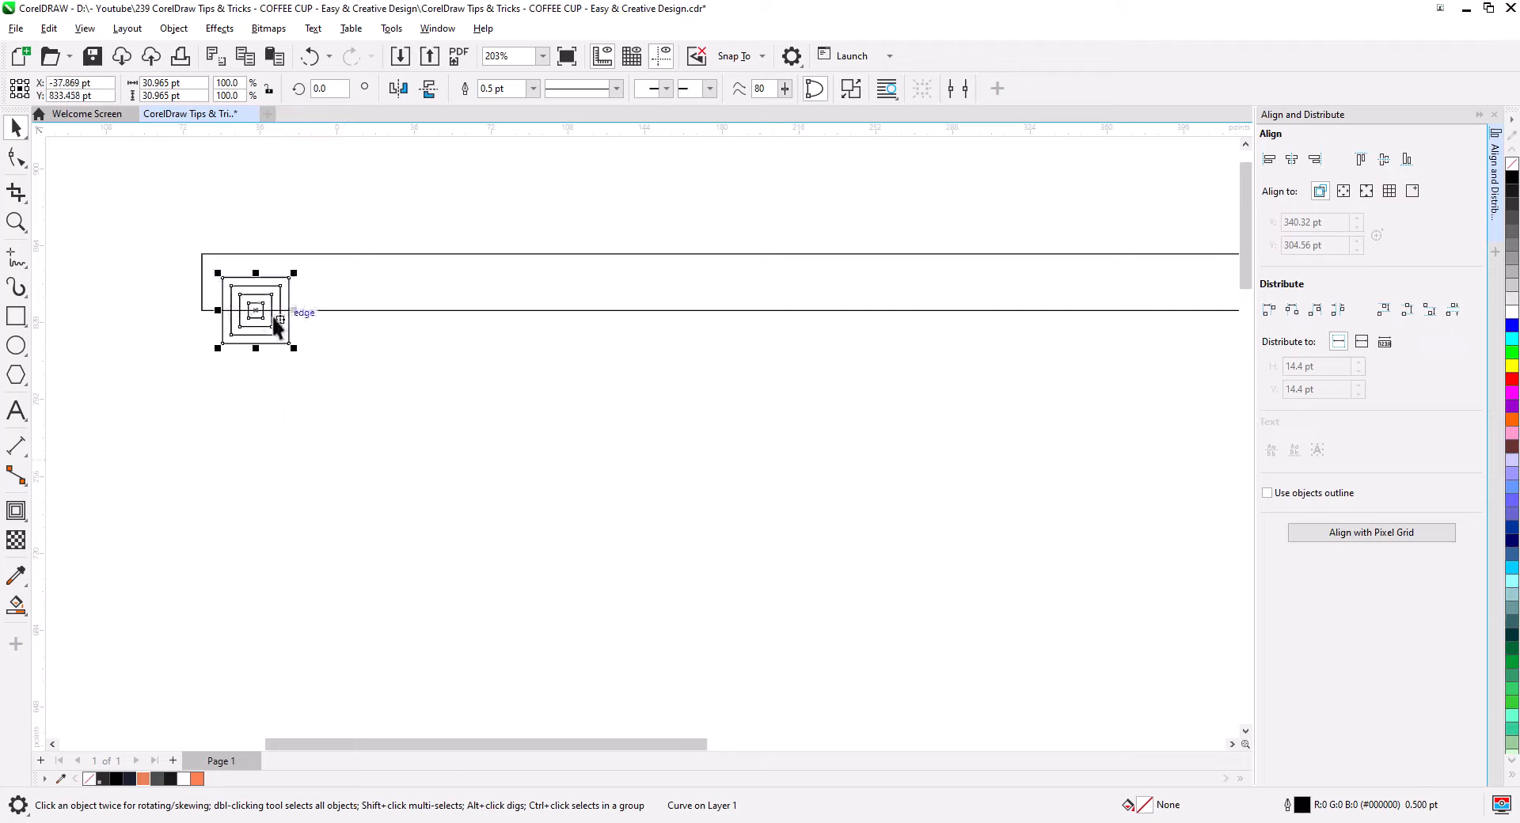
{"action": "left_click", "coordinate": [286, 338]}
{"action": "left_click_drag", "start_coordinate": [297, 352], "coordinate": [539, 430]}
{"action": "left_click", "coordinate": [355, 359]}
Align the diamond's left corner with the left edge of the strip.
{"action": "scroll", "coordinate": [273, 311], "scroll_direction": "up", "scroll_amount": 2}
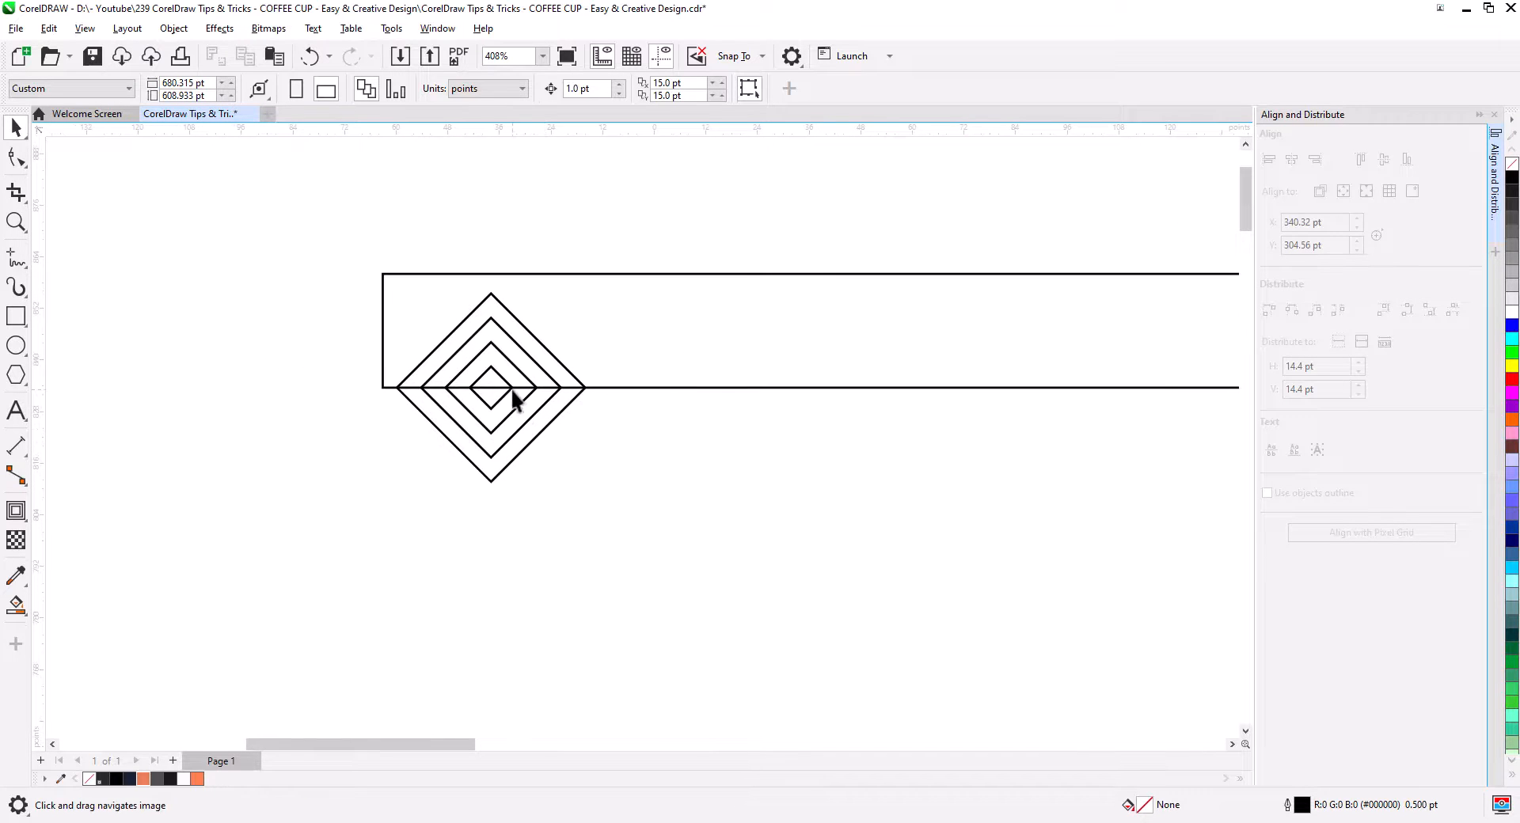
{"action": "left_click", "coordinate": [511, 401]}
{"action": "left_click", "coordinate": [998, 388], "text": "shift"}
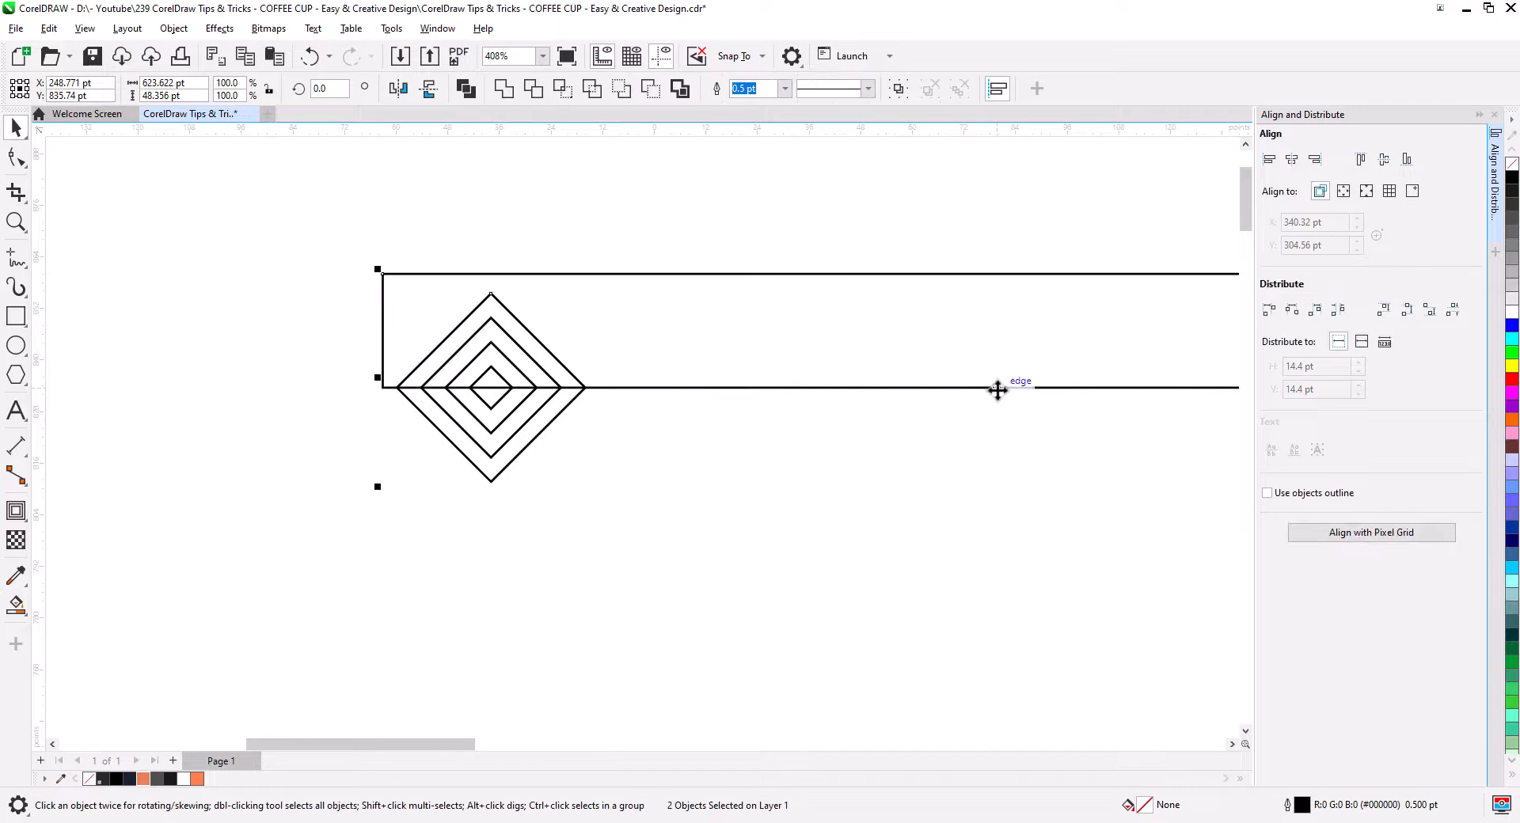
{"action": "left_click", "coordinate": [1271, 159]}
{"action": "left_click", "coordinate": [729, 478]}
Duplicate the diamond diagonally up to the right, with the copy's bottom corner on the strip's lower edge and a narrow gap between them.
{"action": "scroll", "coordinate": [672, 474], "scroll_direction": "down", "scroll_amount": 1}
{"action": "left_click_drag", "start_coordinate": [709, 494], "coordinate": [558, 500]}
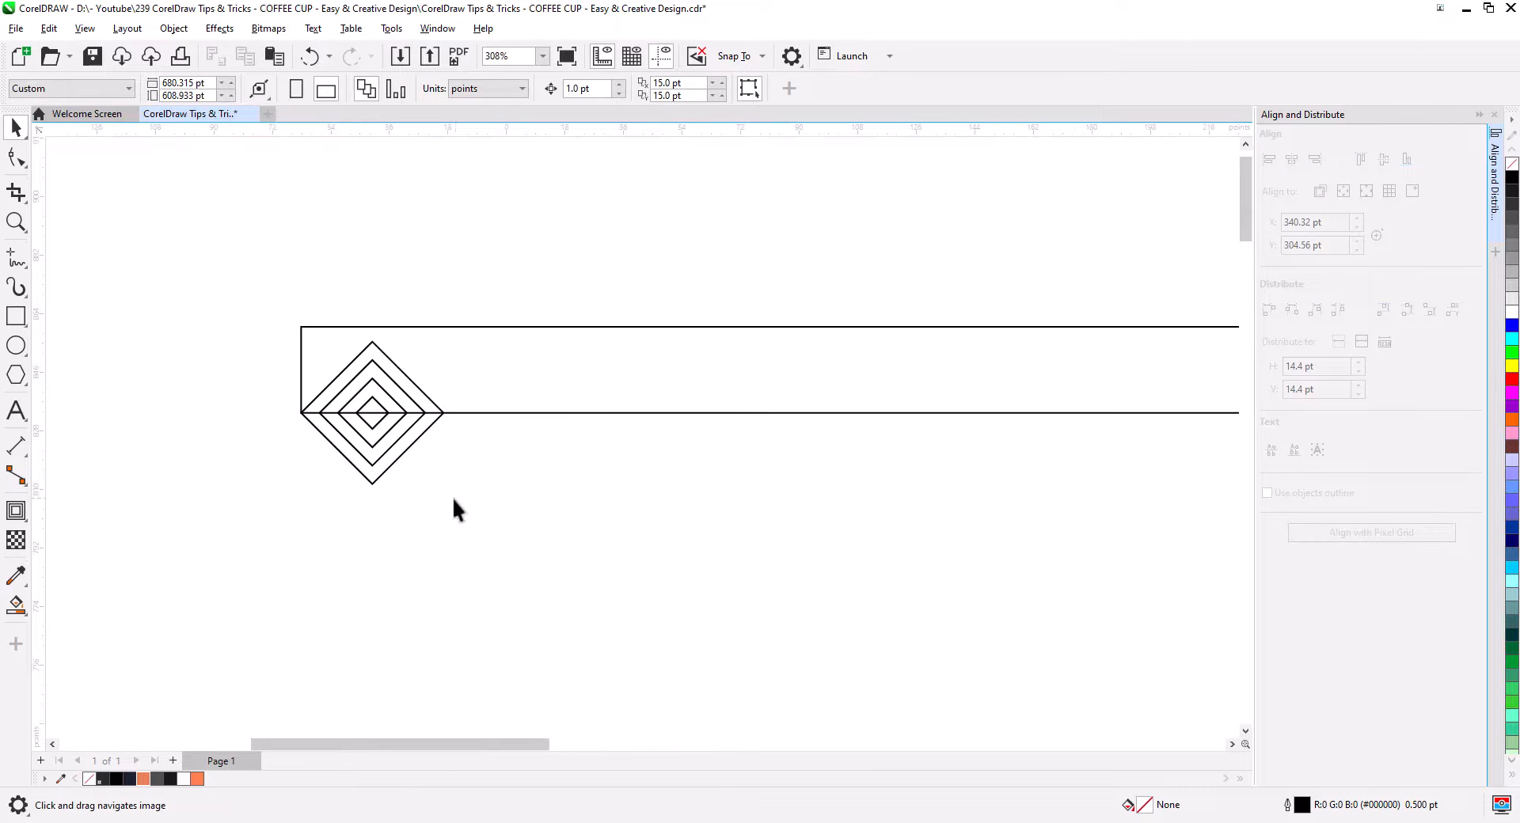
{"action": "left_click", "coordinate": [372, 483]}
{"action": "left_click_drag", "start_coordinate": [375, 484], "coordinate": [462, 413]}
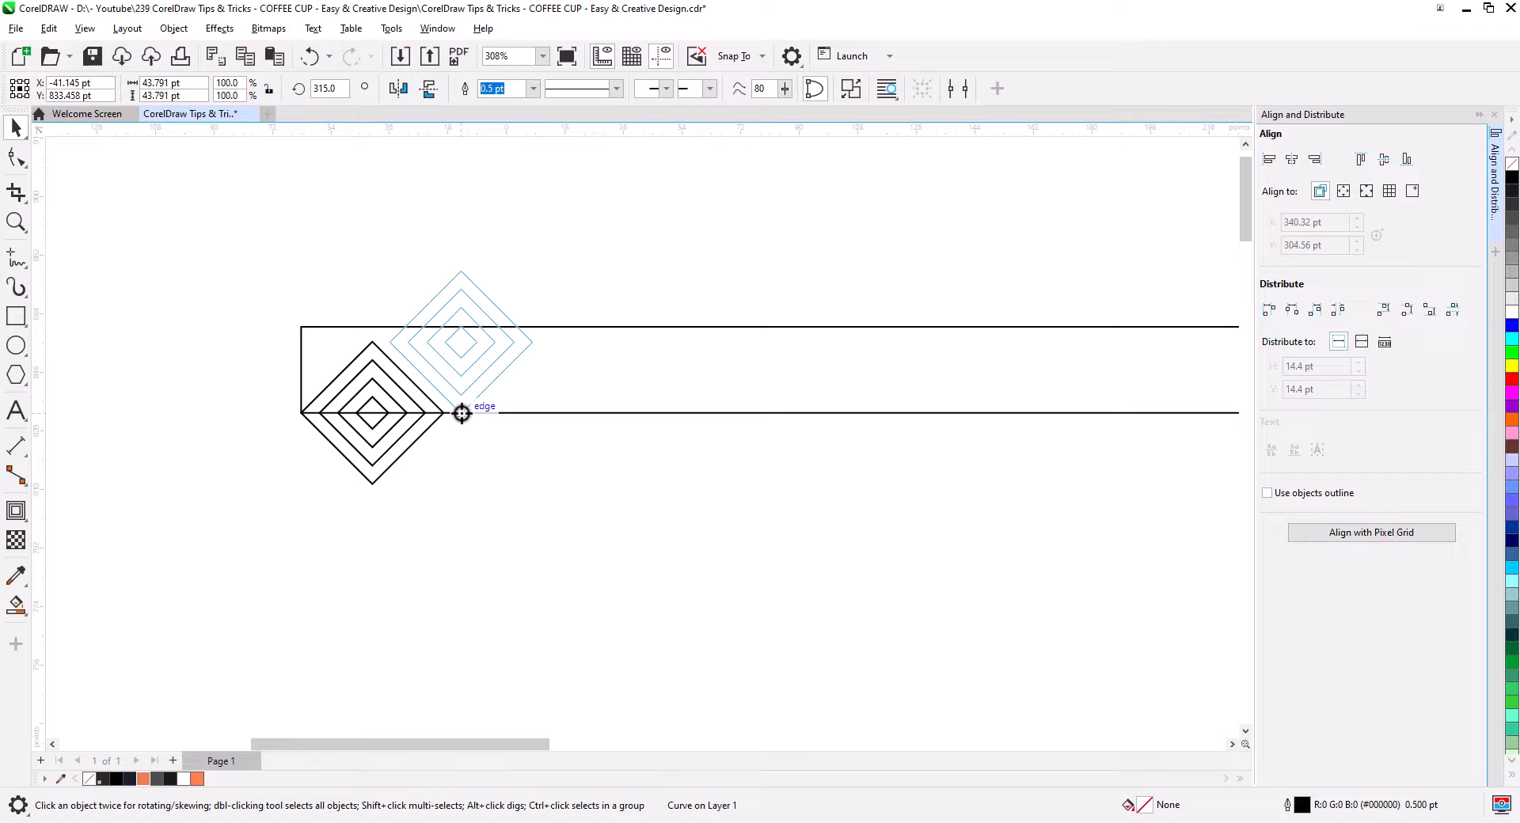
{"action": "left_click_drag", "start_coordinate": [462, 413], "coordinate": [463, 413]}
{"action": "left_click", "coordinate": [491, 448]}
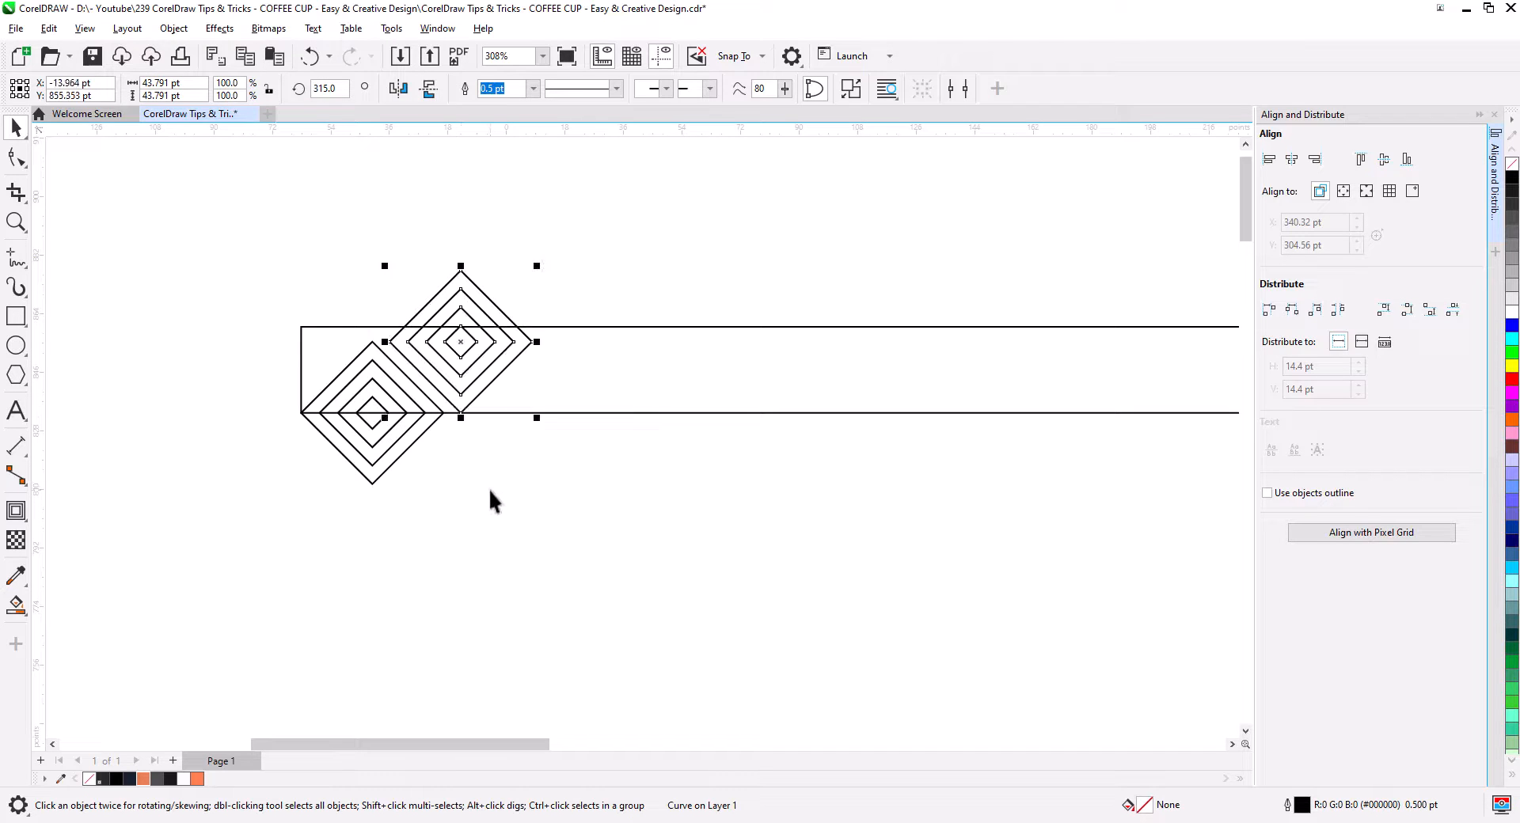
{"action": "left_click", "coordinate": [488, 488]}
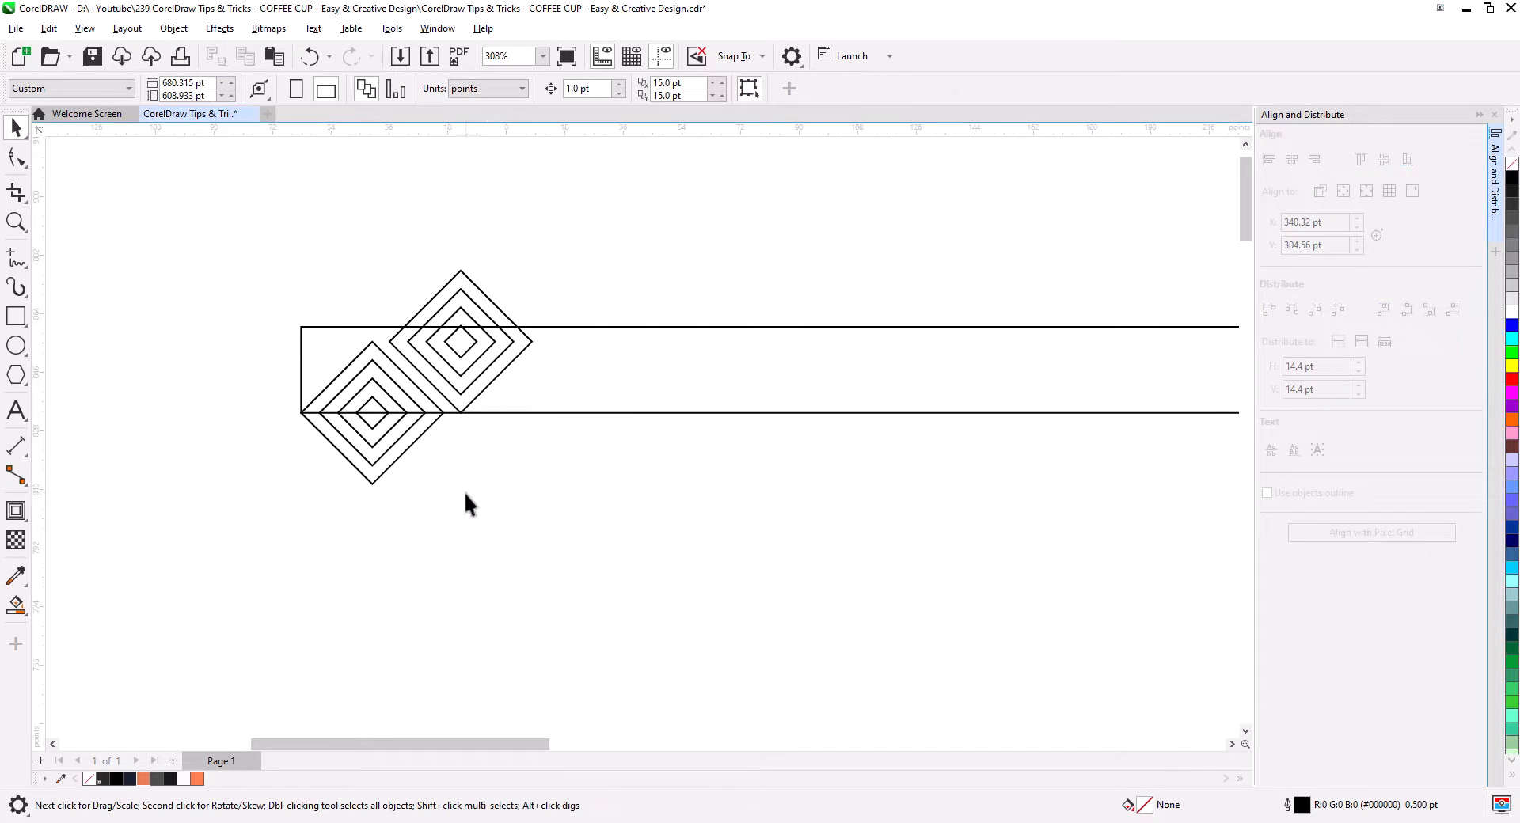
Select both diamonds and place a duplicate of the pair to their right along the strip, keeping the same narrow gap.
{"action": "left_click", "coordinate": [462, 293]}
{"action": "left_click", "coordinate": [397, 444], "text": "shift"}
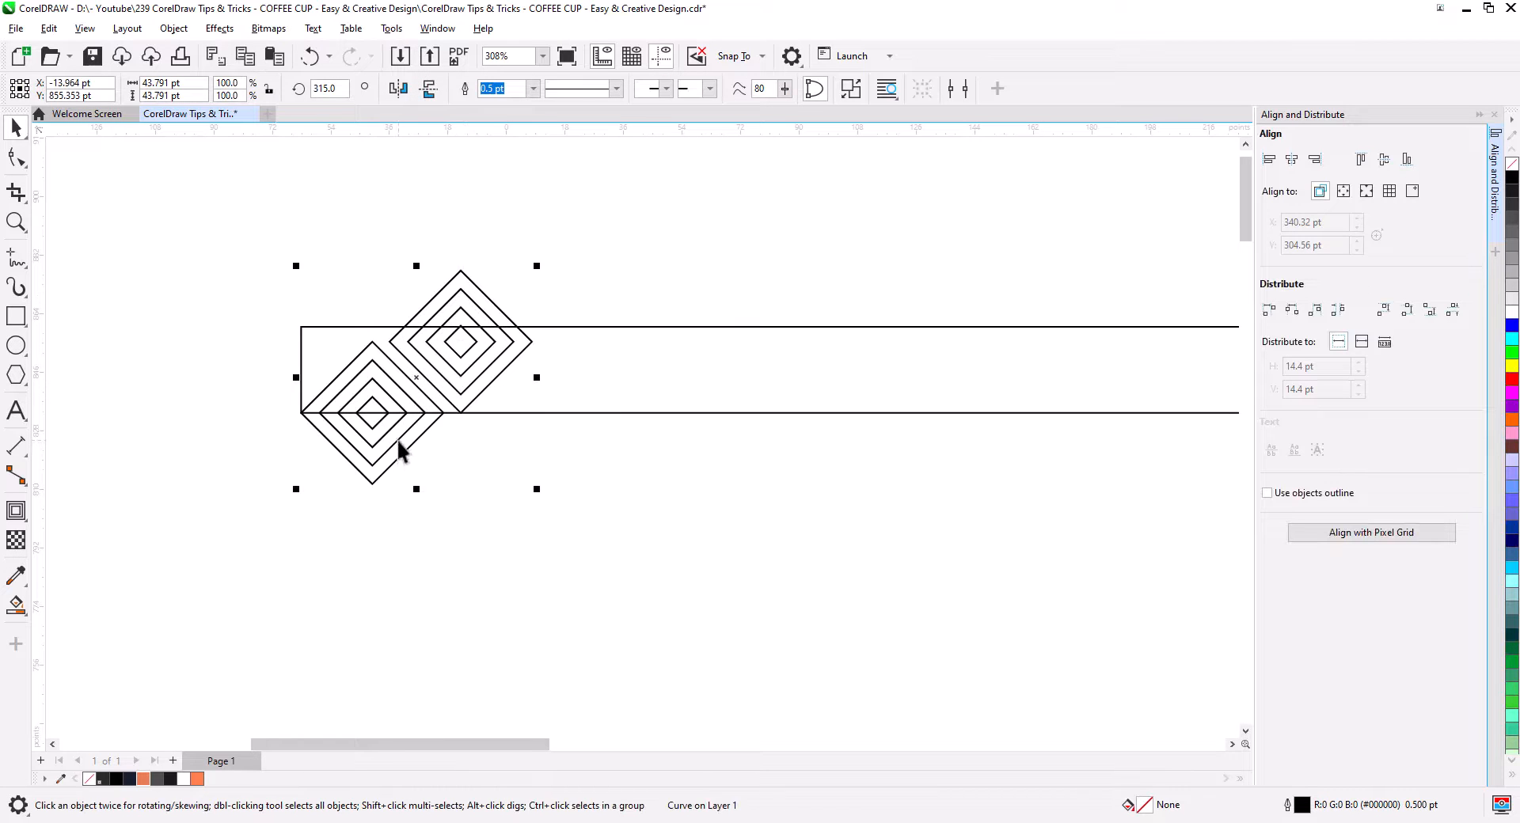
{"action": "left_click_drag", "start_coordinate": [306, 413], "coordinate": [483, 410]}
{"action": "left_click", "coordinate": [510, 447]}
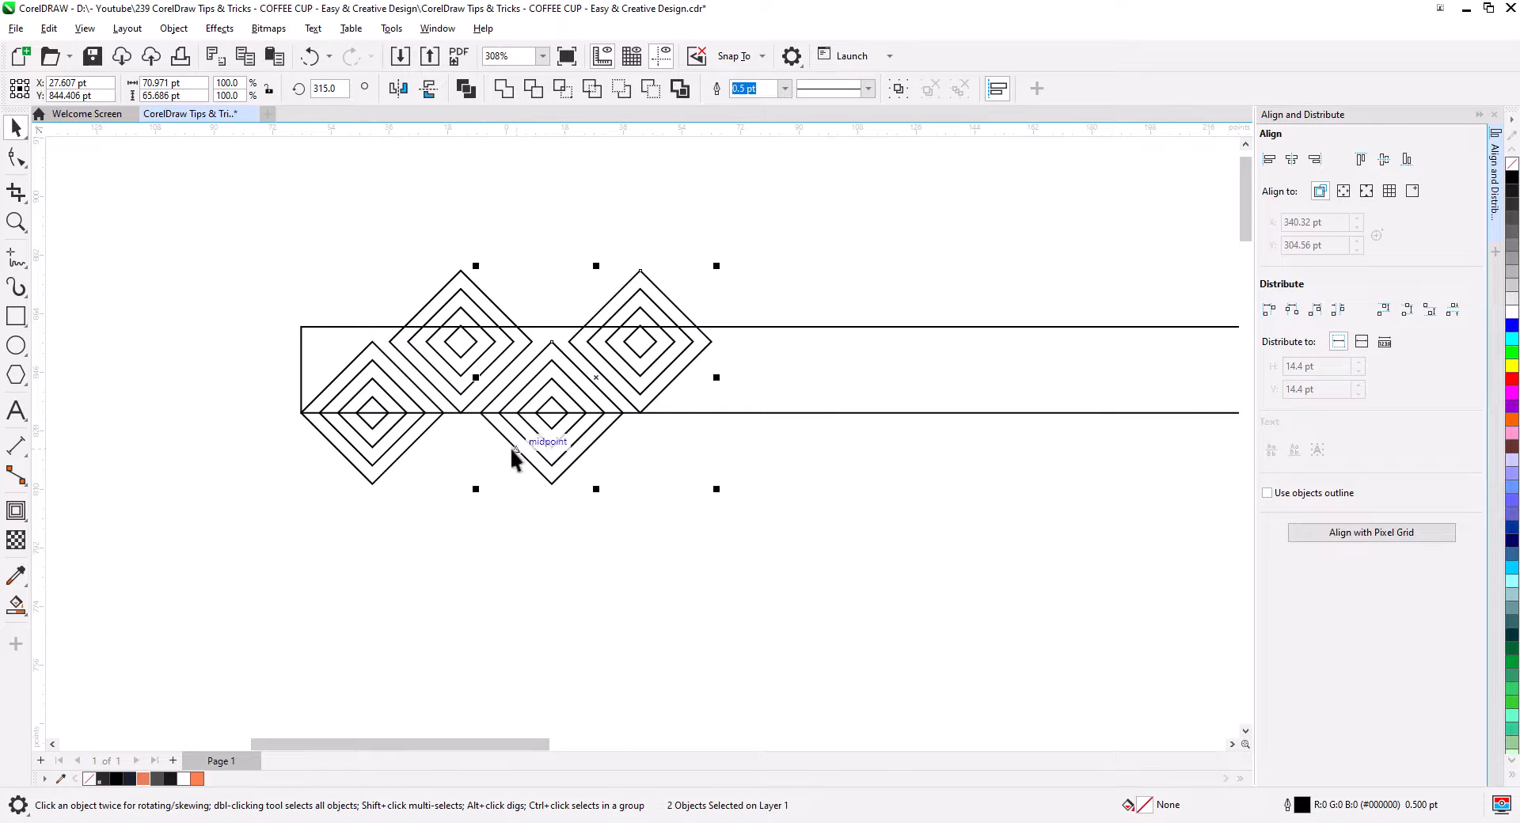
Repeat the duplication of the diamond pair along the strip until the row extends past the strip's right end.
{"action": "key", "text": "ctrl+d"}
{"action": "key", "text": "ctrl+d"}
{"action": "key", "text": "ctrl+d"}
{"action": "key", "text": "ctrl+d"}
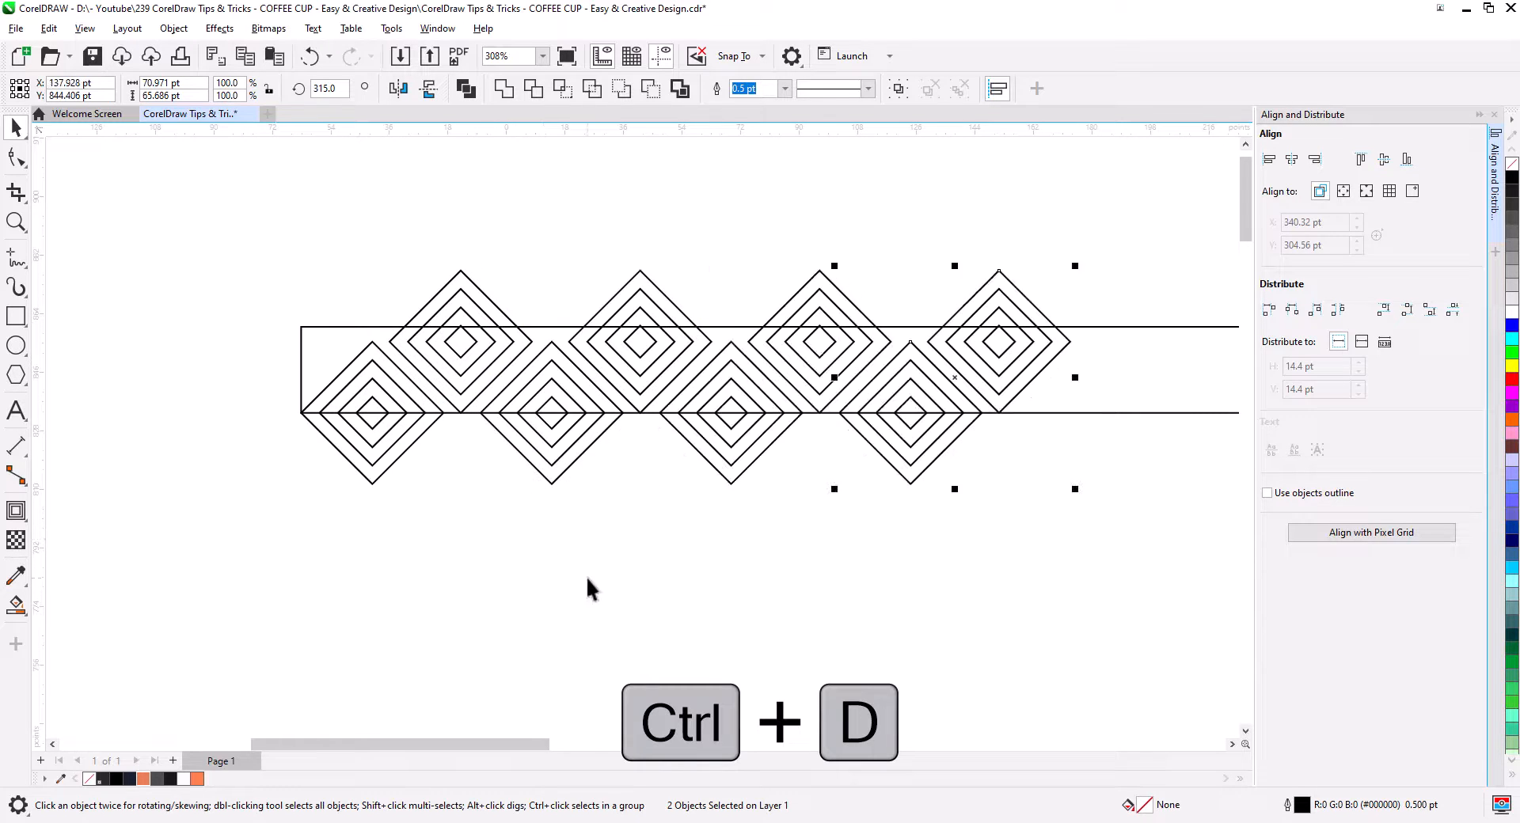
{"action": "scroll", "coordinate": [573, 544], "scroll_direction": "down", "scroll_amount": 2}
{"action": "left_click_drag", "start_coordinate": [660, 563], "coordinate": [319, 444]}
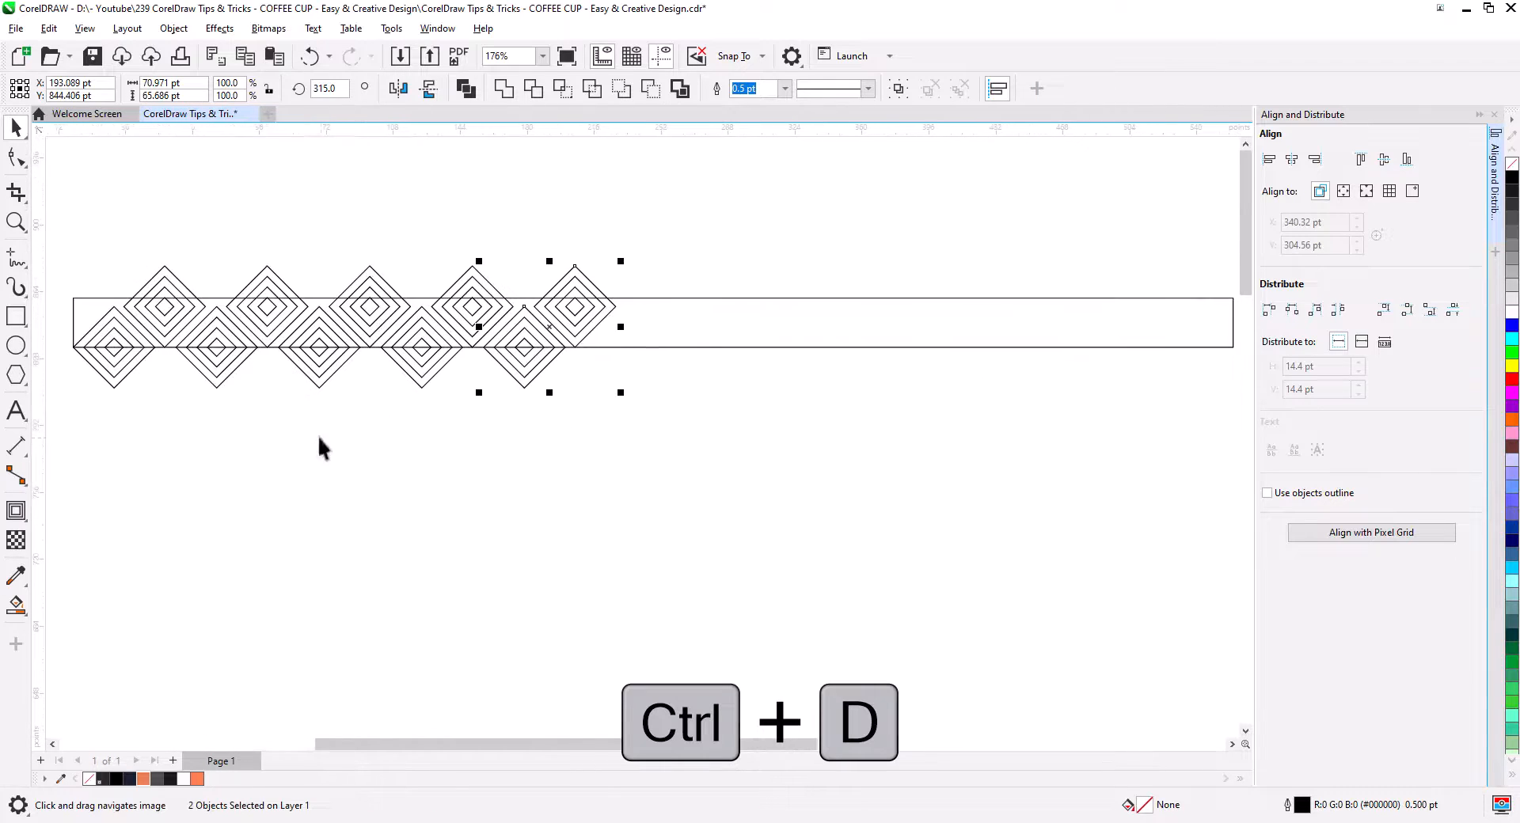
{"action": "scroll", "coordinate": [578, 478], "scroll_direction": "down", "scroll_amount": 1}
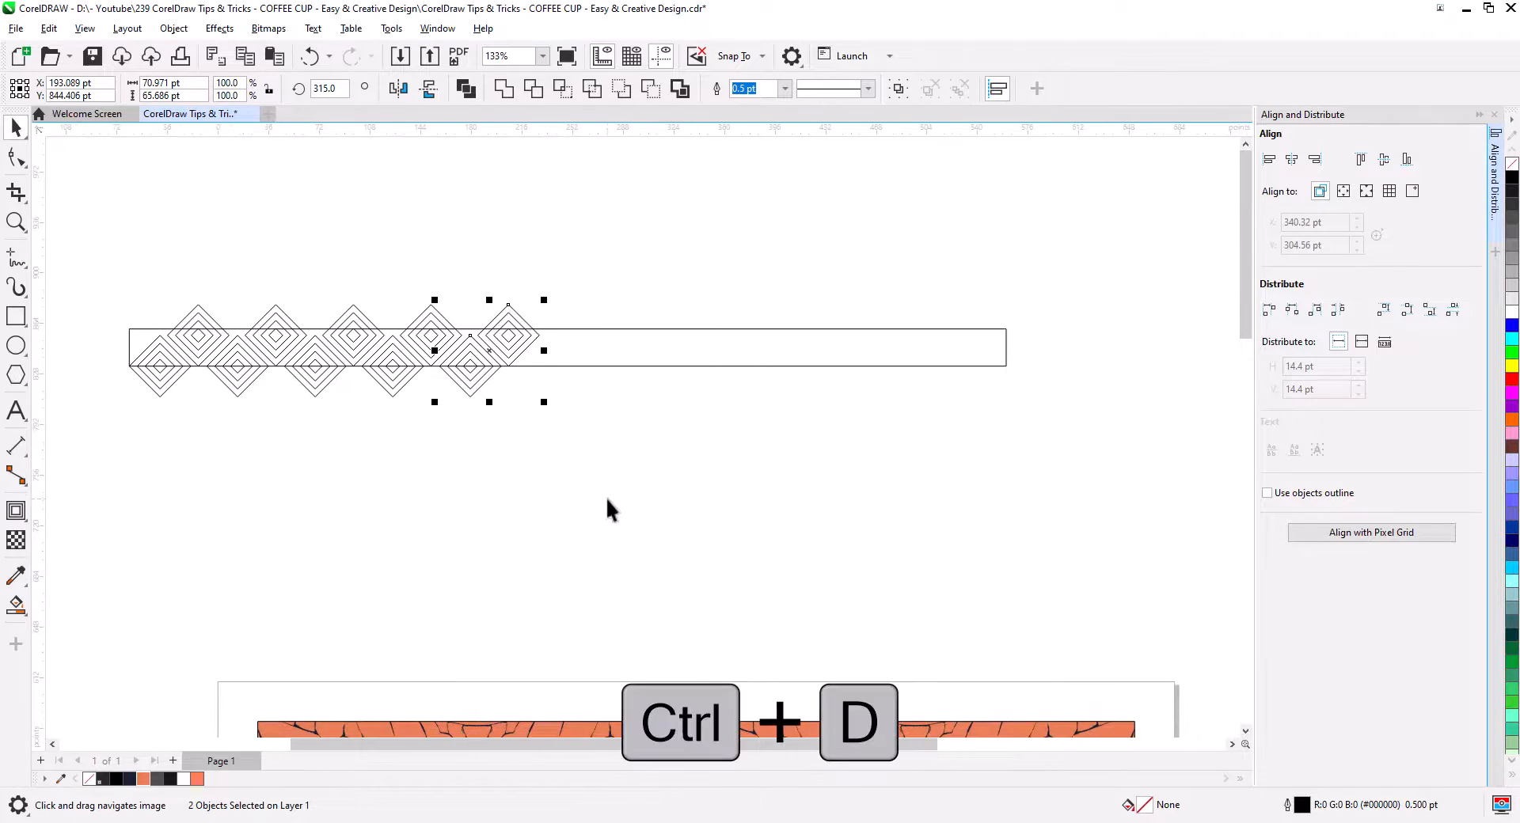
{"action": "key", "text": "ctrl+d"}
{"action": "key", "text": "ctrl+d"}
{"action": "key", "text": "ctrl+d"}
{"action": "key", "text": "ctrl+d"}
{"action": "key", "text": "ctrl+d"}
{"action": "key", "text": "ctrl+d"}
{"action": "key", "text": "ctrl+d"}
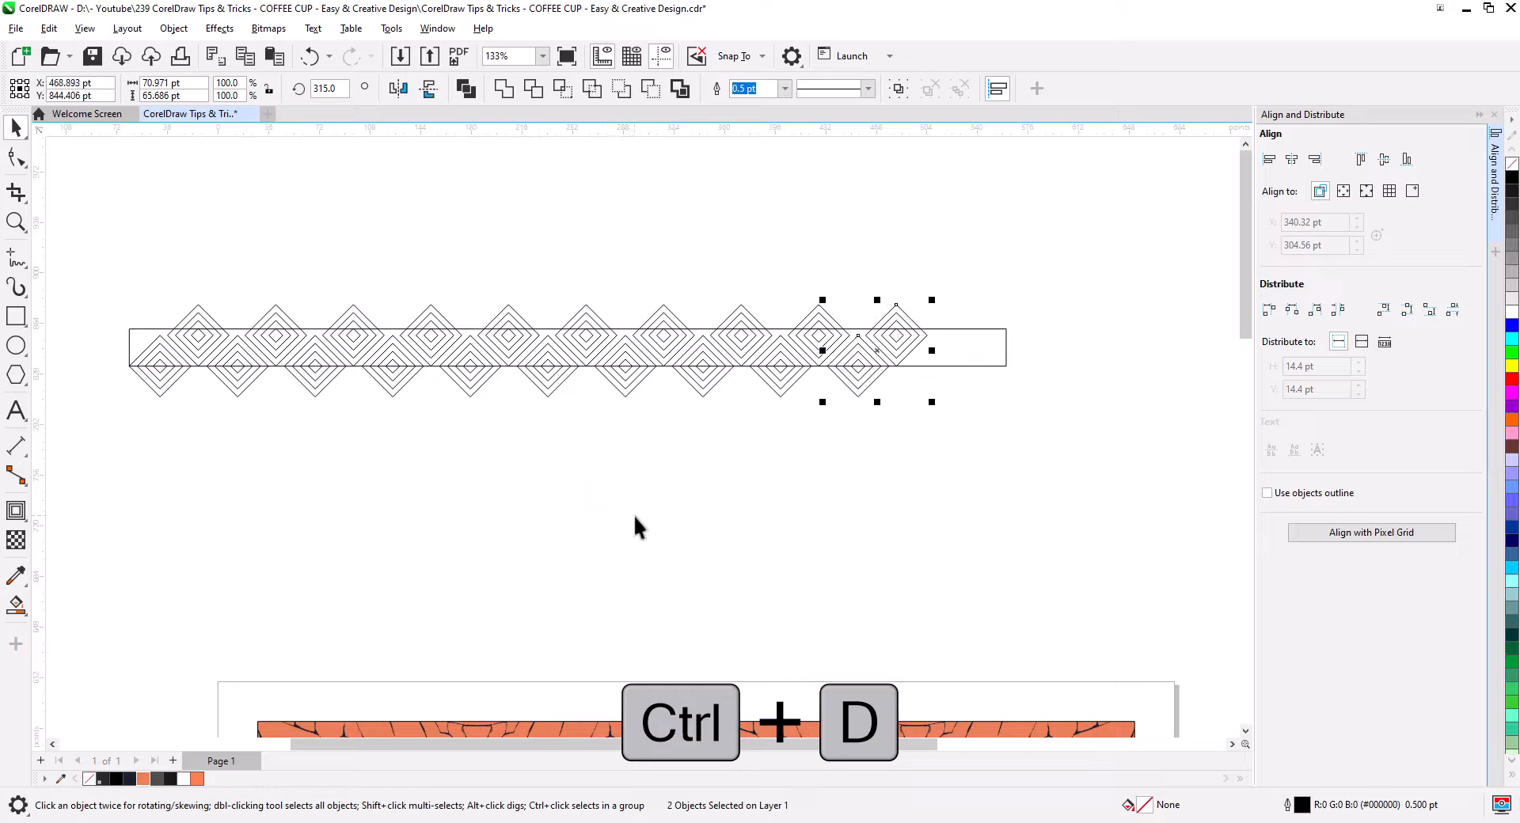
{"action": "left_click", "coordinate": [644, 519]}
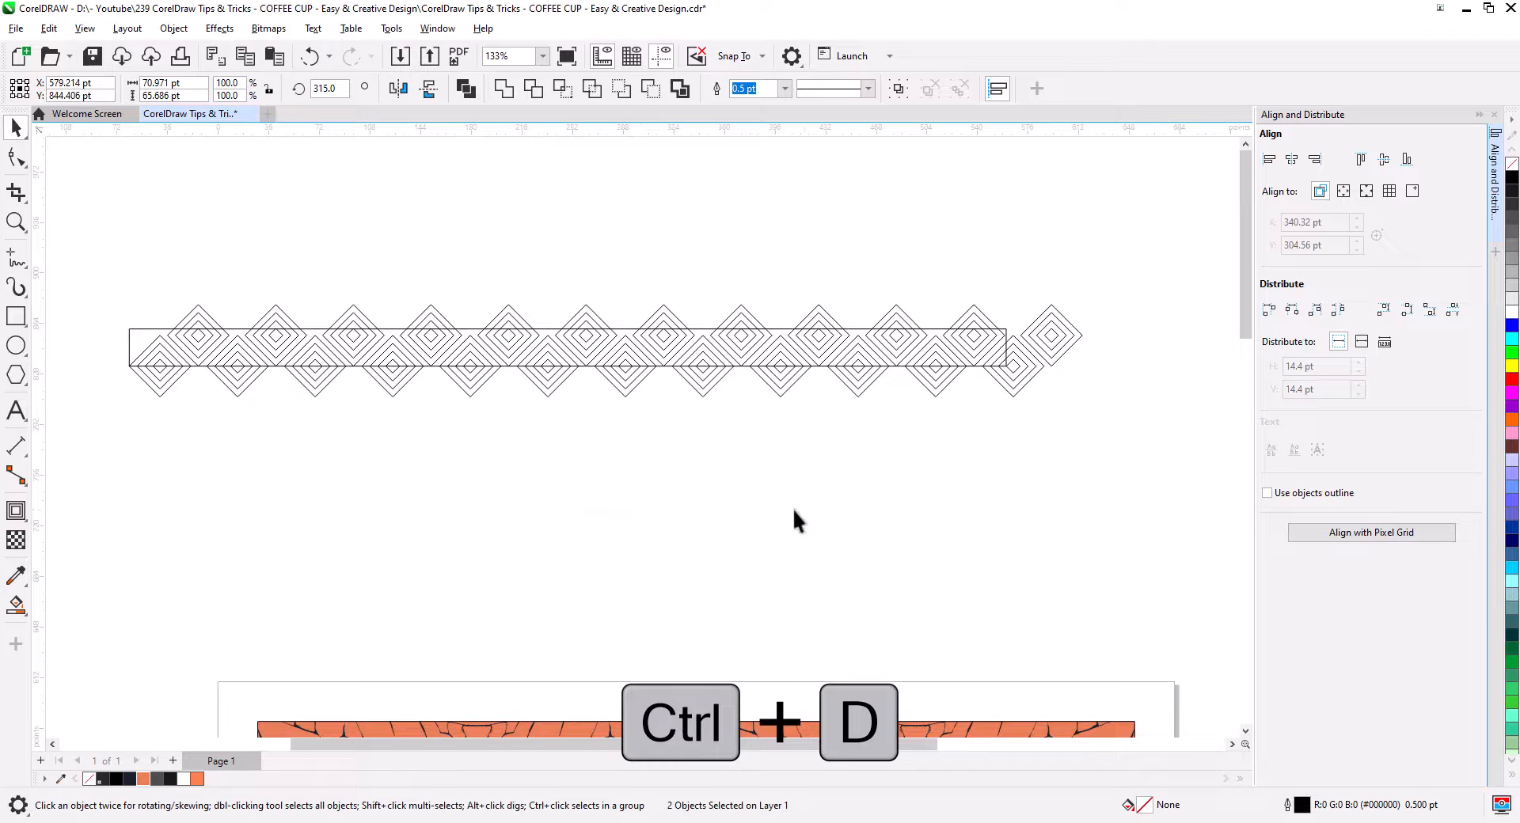
Move the strip rectangle horizontally to the right so its left edge passes through the first lower diamond's centre.
{"action": "left_click", "coordinate": [133, 348]}
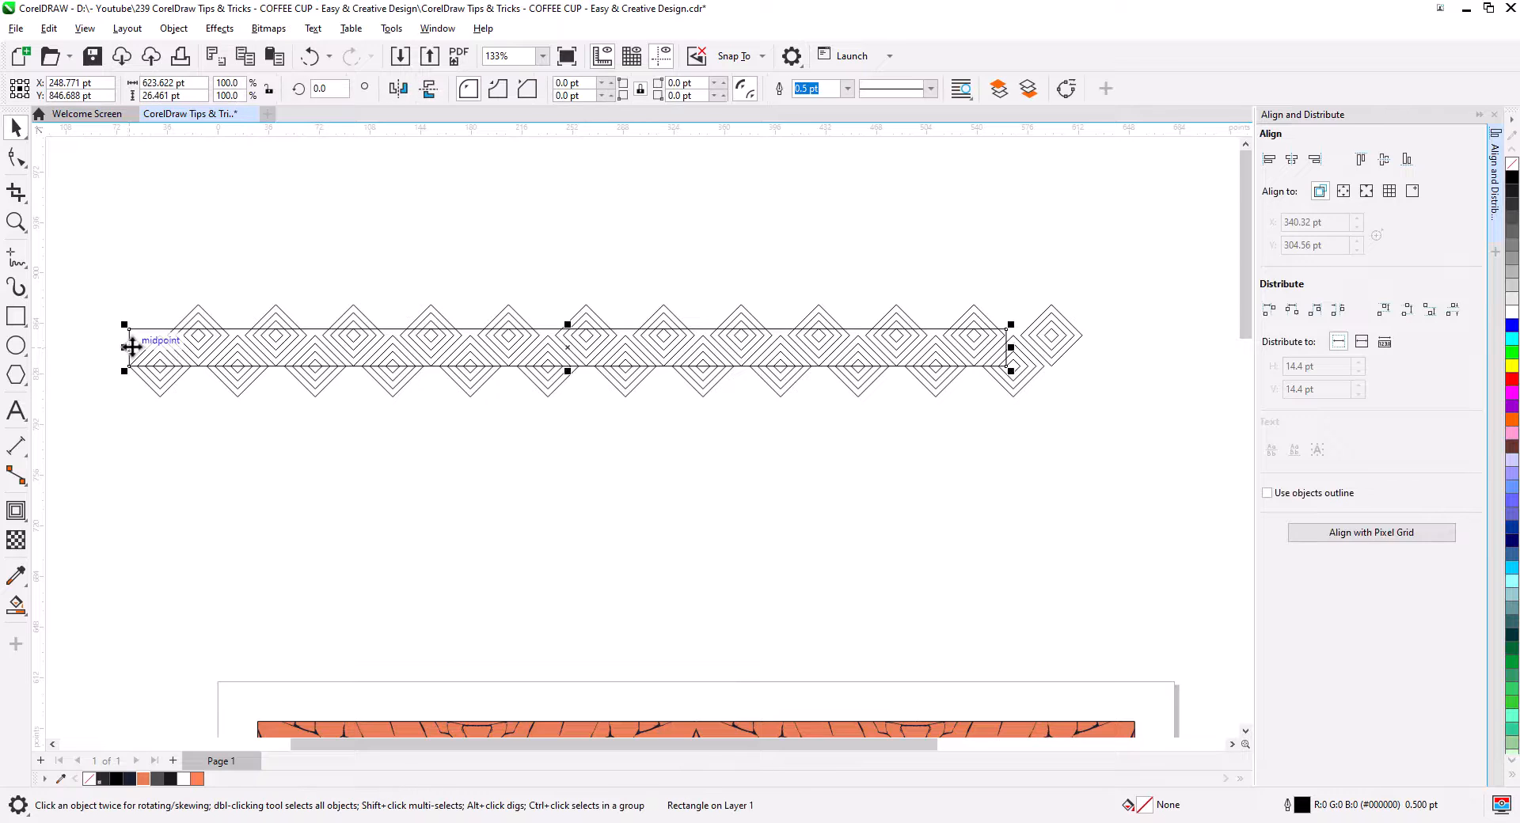
{"action": "scroll", "coordinate": [138, 347], "scroll_direction": "up", "scroll_amount": 1}
{"action": "scroll", "coordinate": [139, 346], "scroll_direction": "up", "scroll_amount": 3}
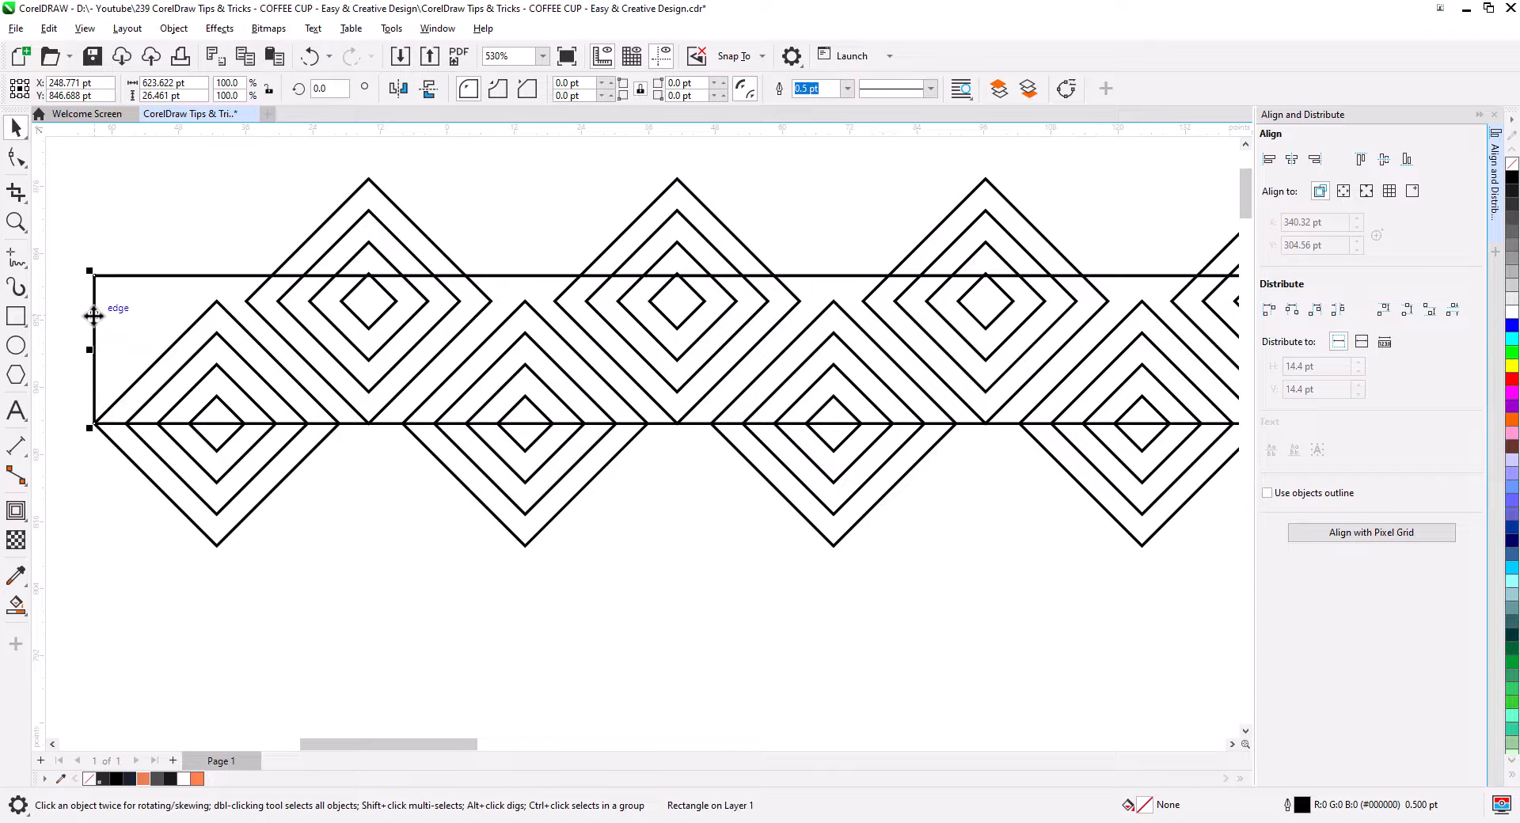
{"action": "left_click_drag", "start_coordinate": [98, 316], "coordinate": [217, 301]}
Lower the strip's top edge to the centre line of the upper row of diamonds.
{"action": "left_click_drag", "start_coordinate": [458, 425], "coordinate": [377, 414]}
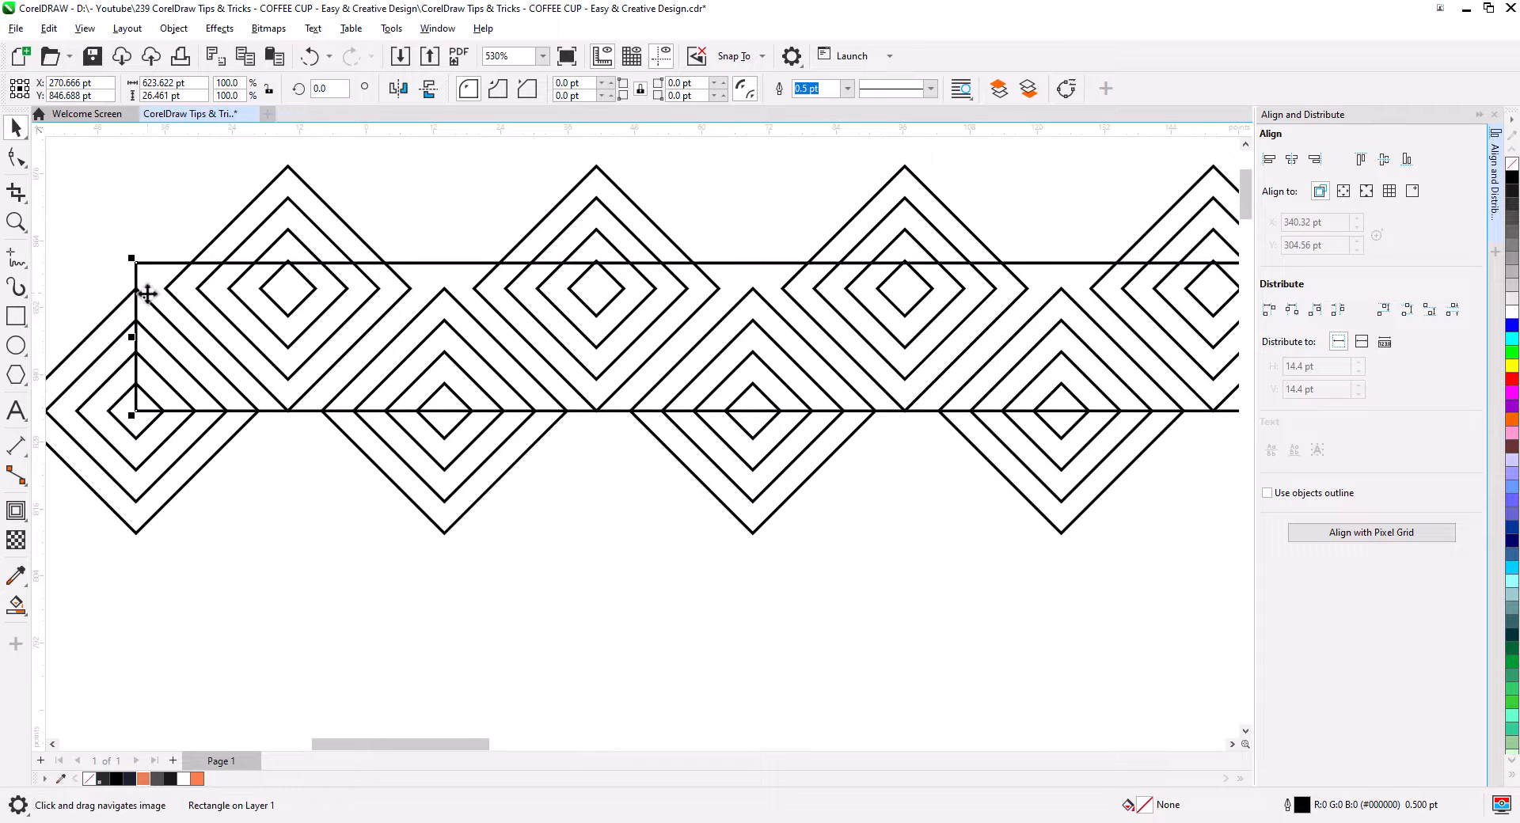
{"action": "scroll", "coordinate": [788, 363], "scroll_direction": "down", "scroll_amount": 1}
{"action": "left_click_drag", "start_coordinate": [1003, 393], "coordinate": [494, 424]}
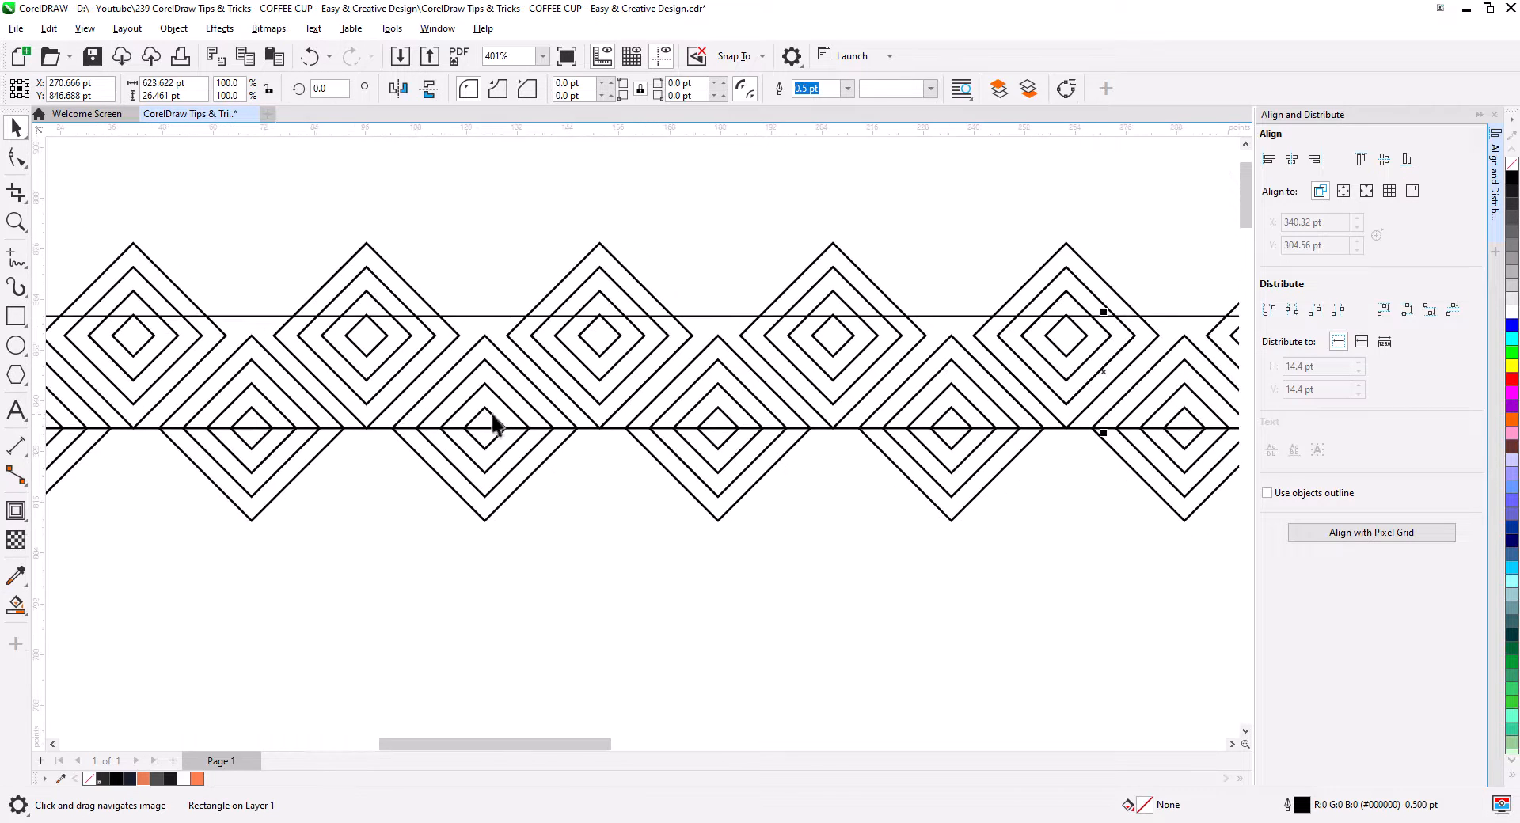
{"action": "left_click_drag", "start_coordinate": [889, 389], "coordinate": [555, 404]}
{"action": "left_click_drag", "start_coordinate": [771, 326], "coordinate": [775, 349]}
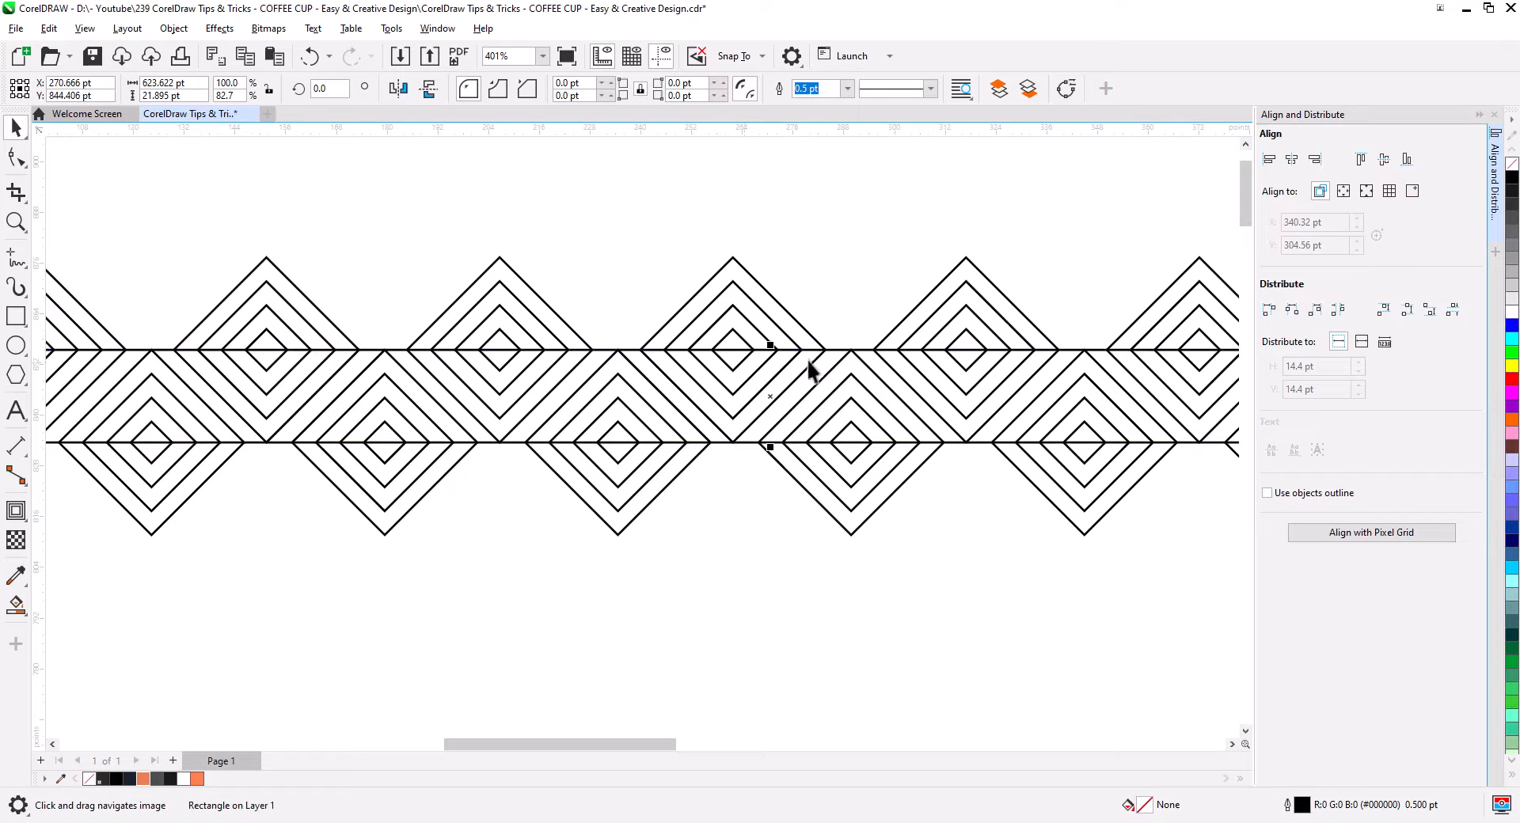
Shorten the strip's right end to the centre of the last lower diamond.
{"action": "left_click_drag", "start_coordinate": [1069, 498], "coordinate": [543, 492]}
{"action": "left_click_drag", "start_coordinate": [1018, 540], "coordinate": [594, 544]}
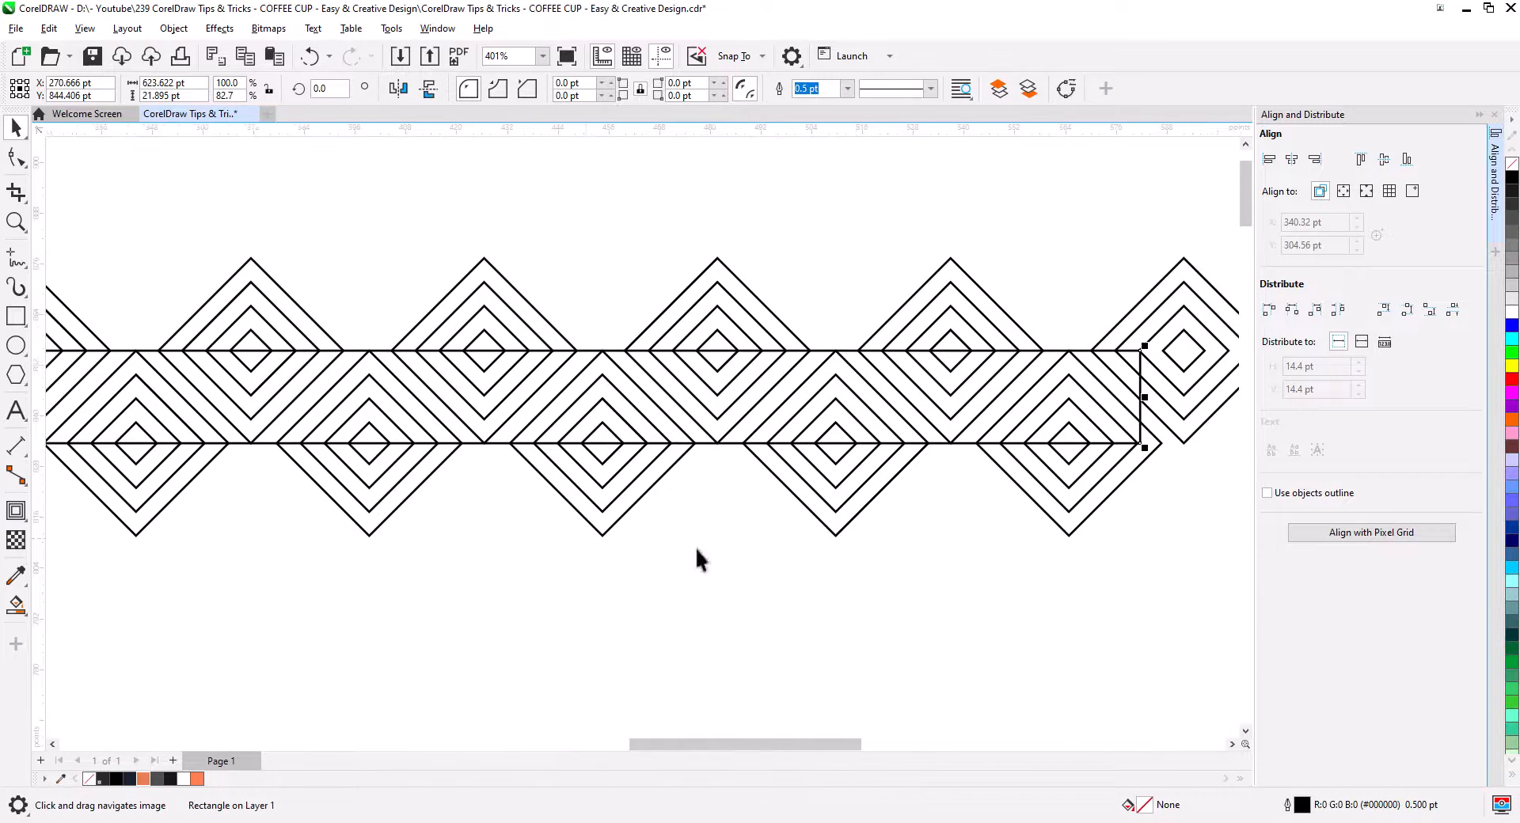
{"action": "left_click_drag", "start_coordinate": [864, 559], "coordinate": [773, 559]}
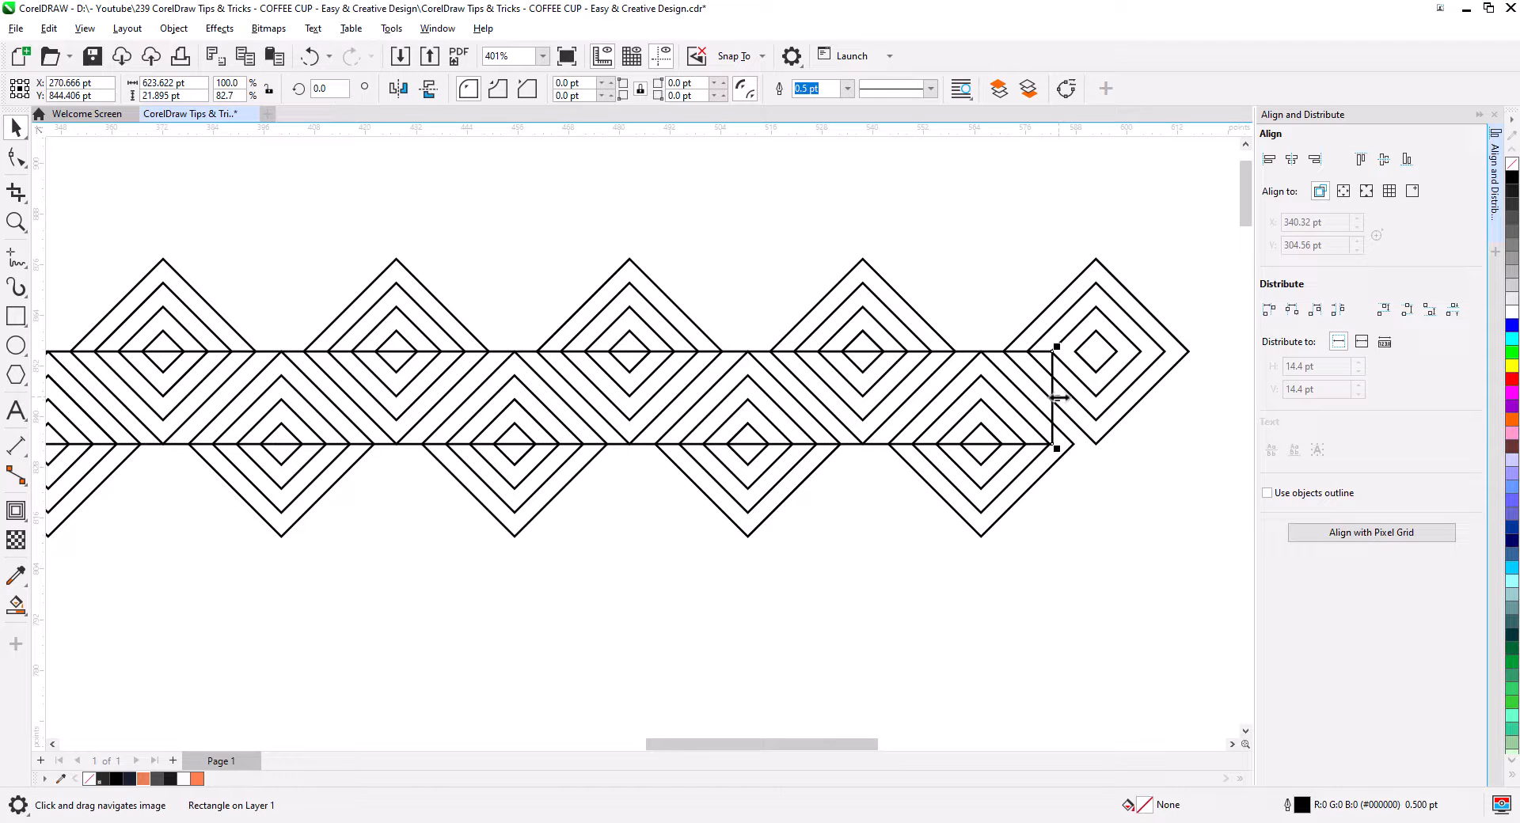
{"action": "left_click_drag", "start_coordinate": [1057, 397], "coordinate": [982, 400]}
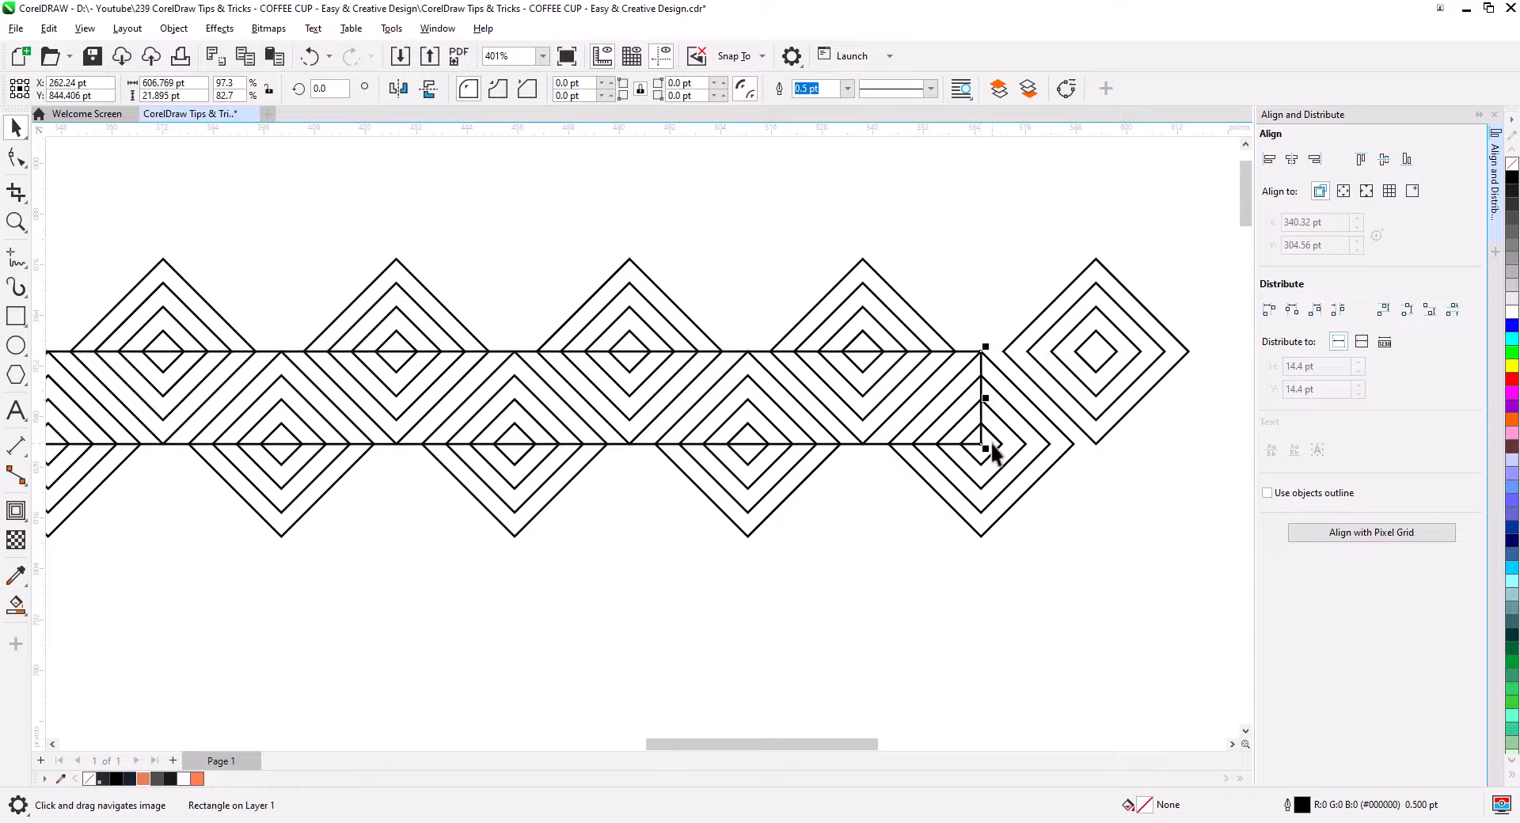
Delete the surplus upper diamond beyond the strip's right end.
{"action": "scroll", "coordinate": [856, 536], "scroll_direction": "down", "scroll_amount": 5}
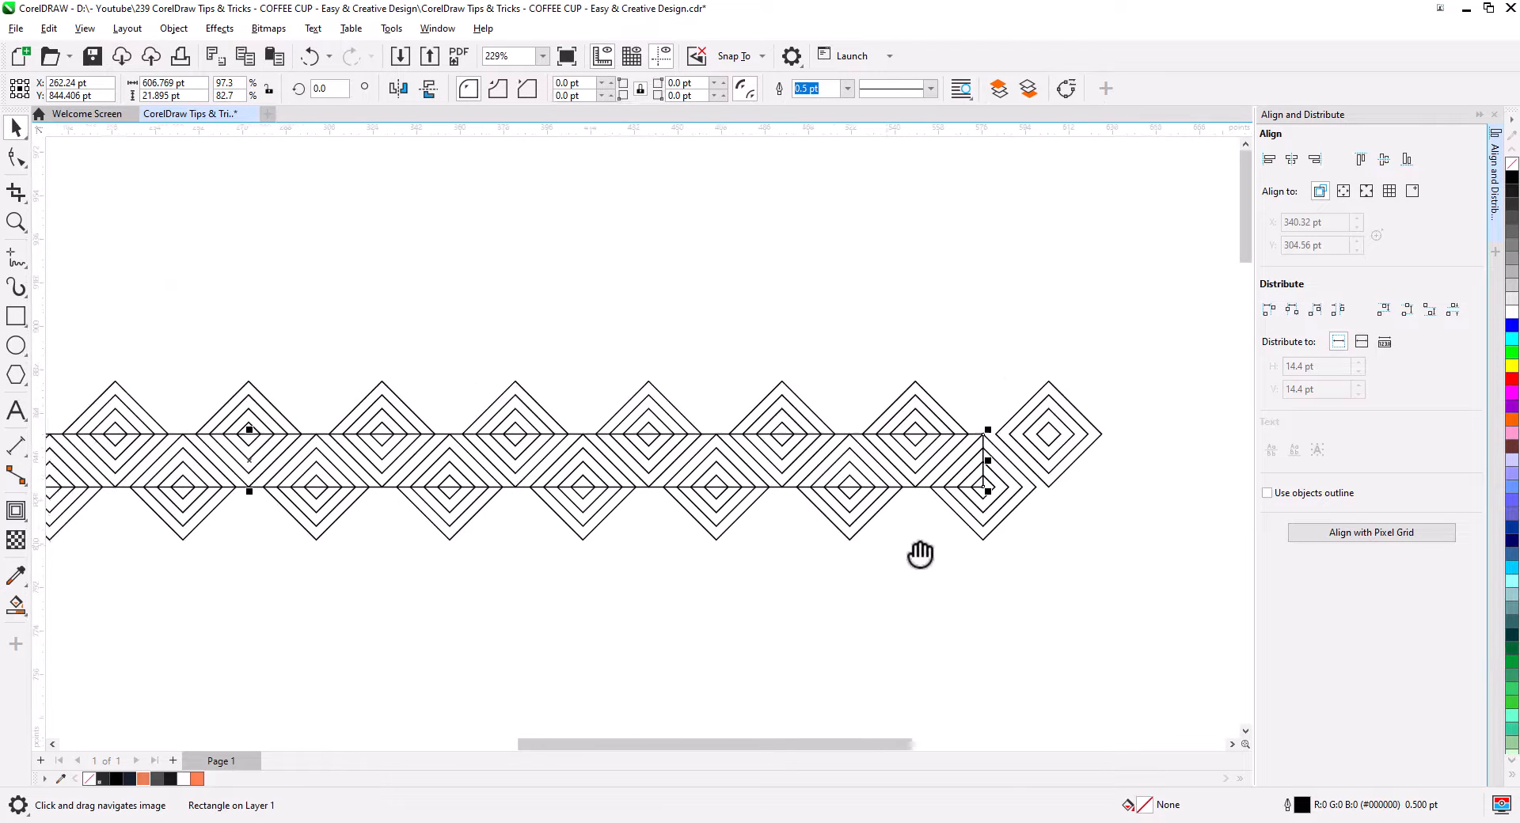
{"action": "scroll", "coordinate": [1006, 534], "scroll_direction": "down", "scroll_amount": 1}
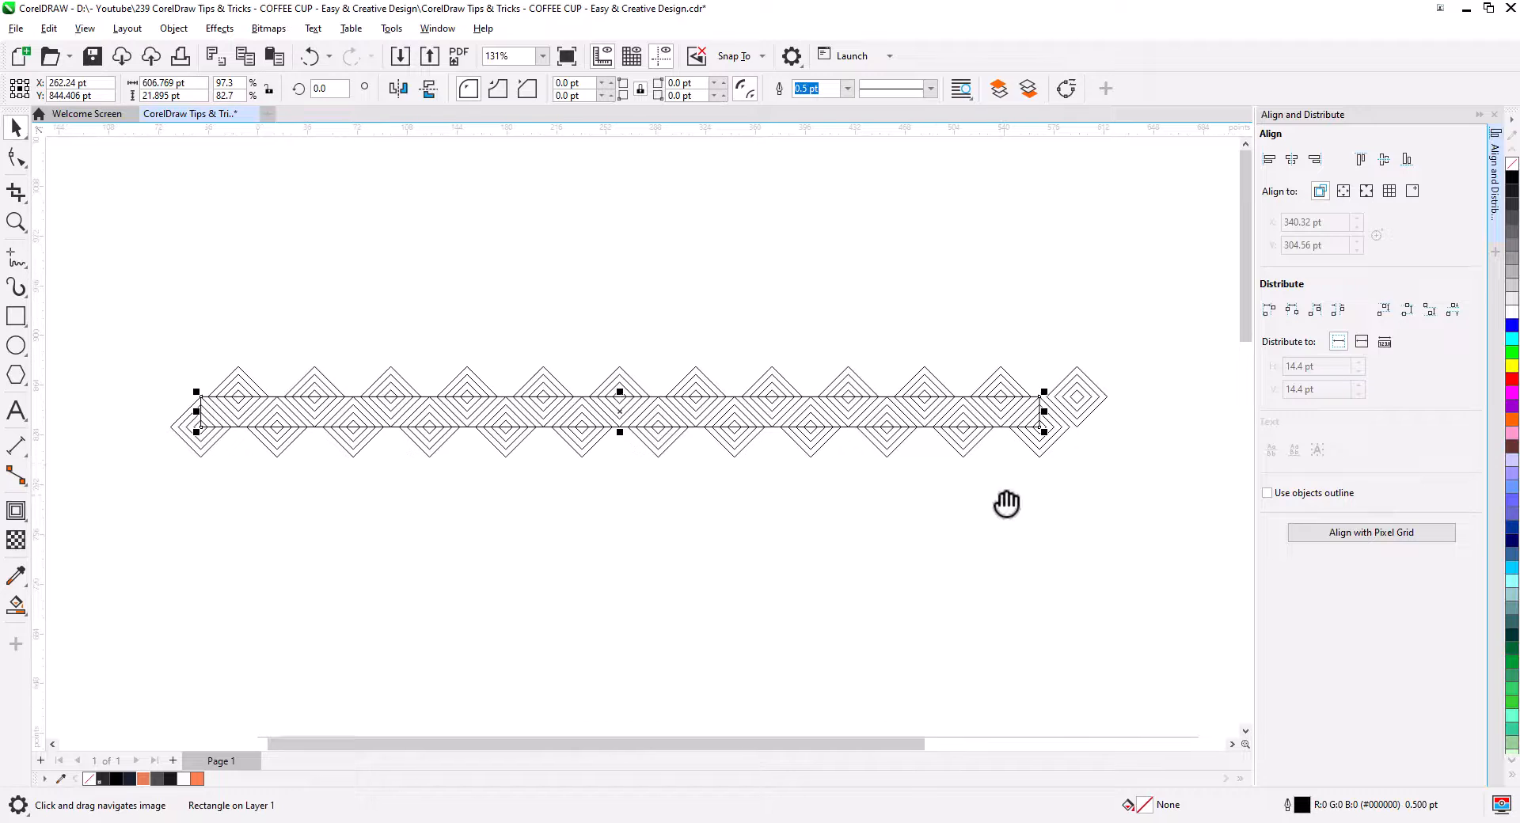
{"action": "left_click", "coordinate": [1080, 407]}
{"action": "left_click", "coordinate": [1084, 466]}
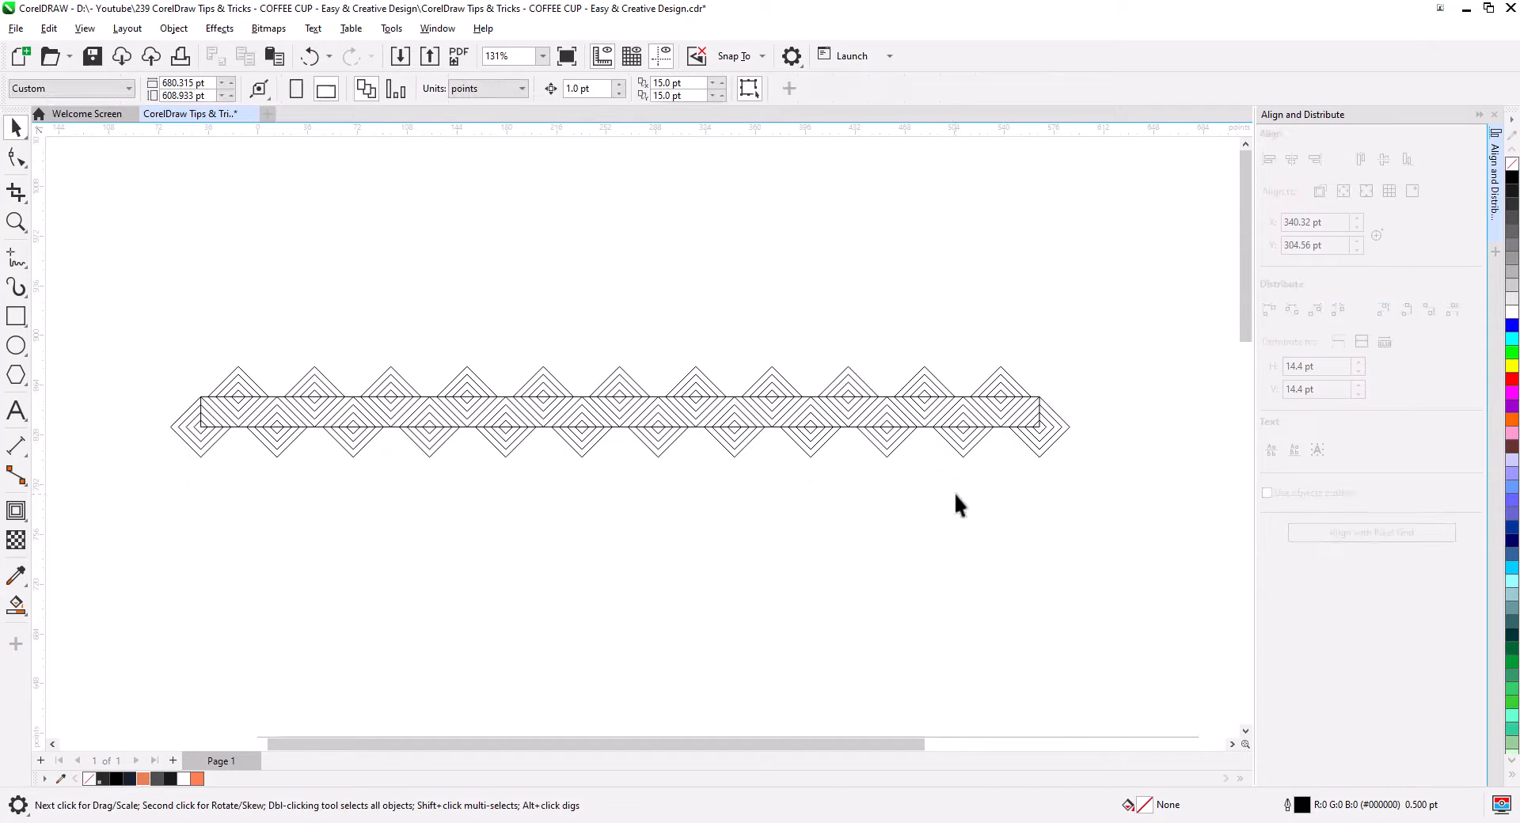
Select all the diamonds without the strip rectangle and combine them into a single curve.
{"action": "scroll", "coordinate": [718, 482], "scroll_direction": "up", "scroll_amount": 1}
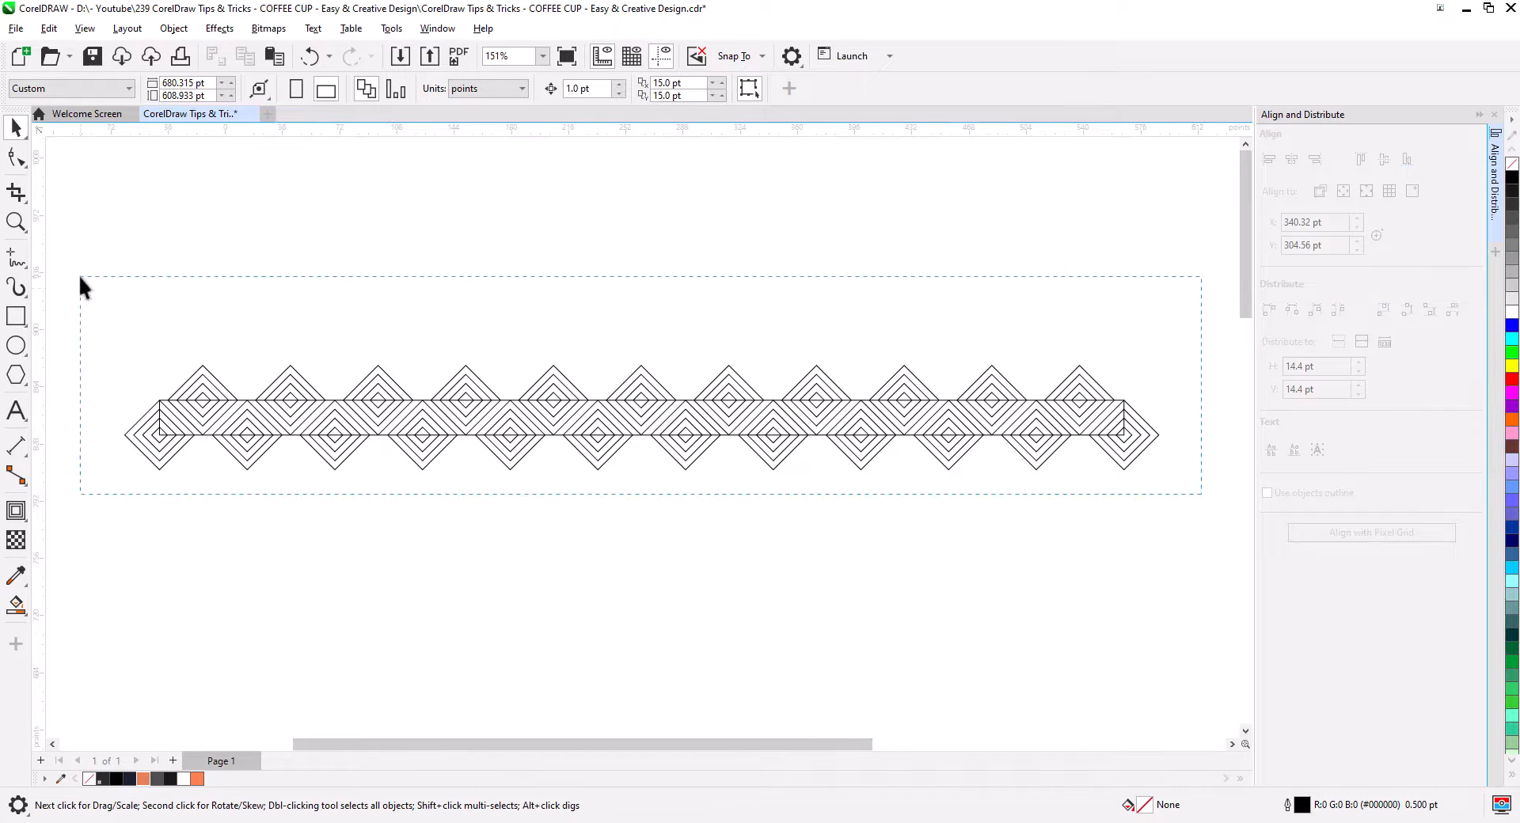
{"action": "left_click_drag", "start_coordinate": [185, 289], "coordinate": [164, 285]}
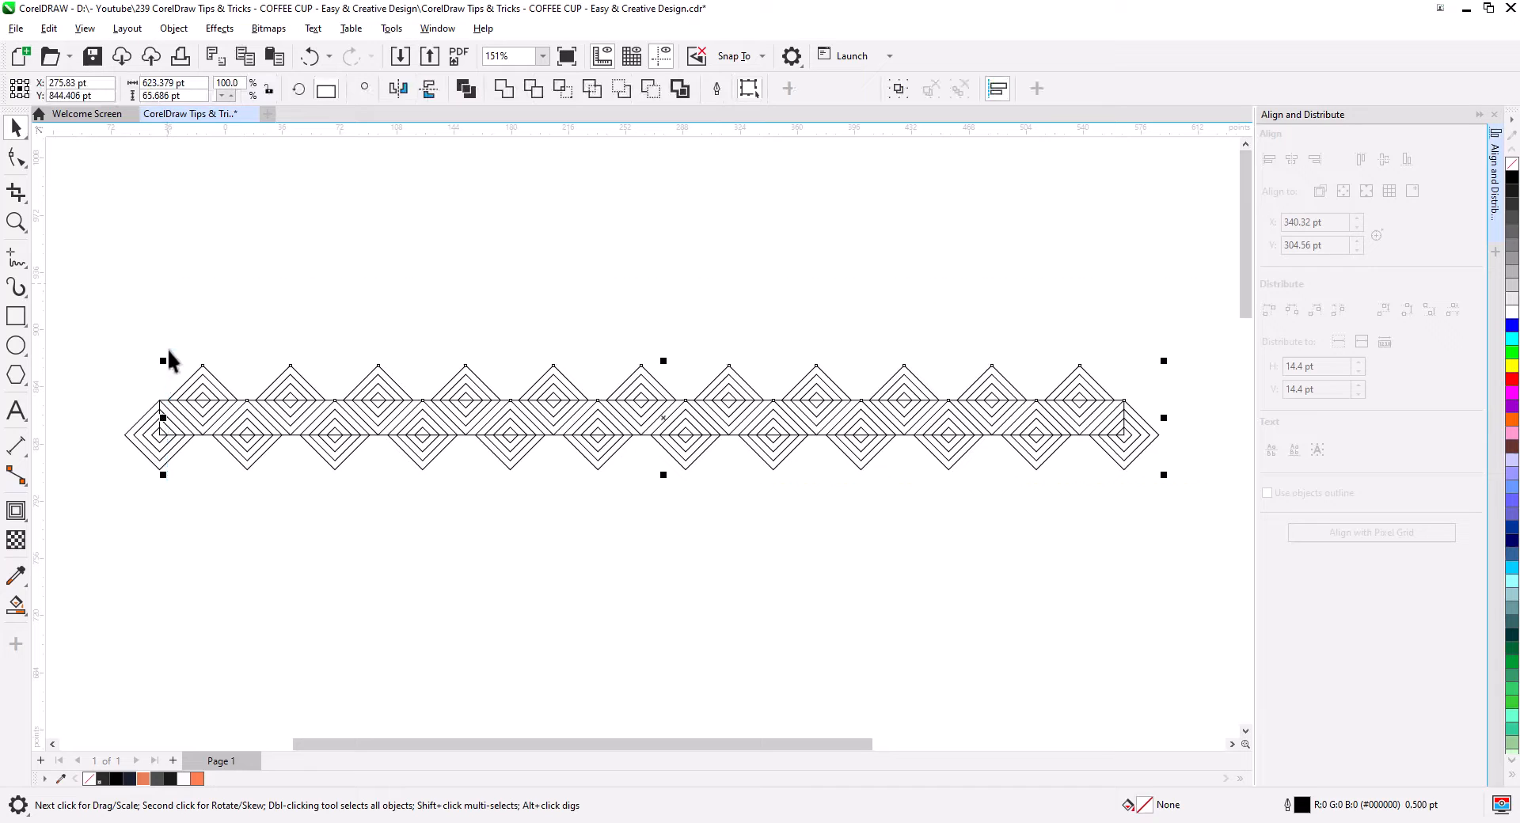
{"action": "left_click", "coordinate": [150, 439], "text": "shift"}
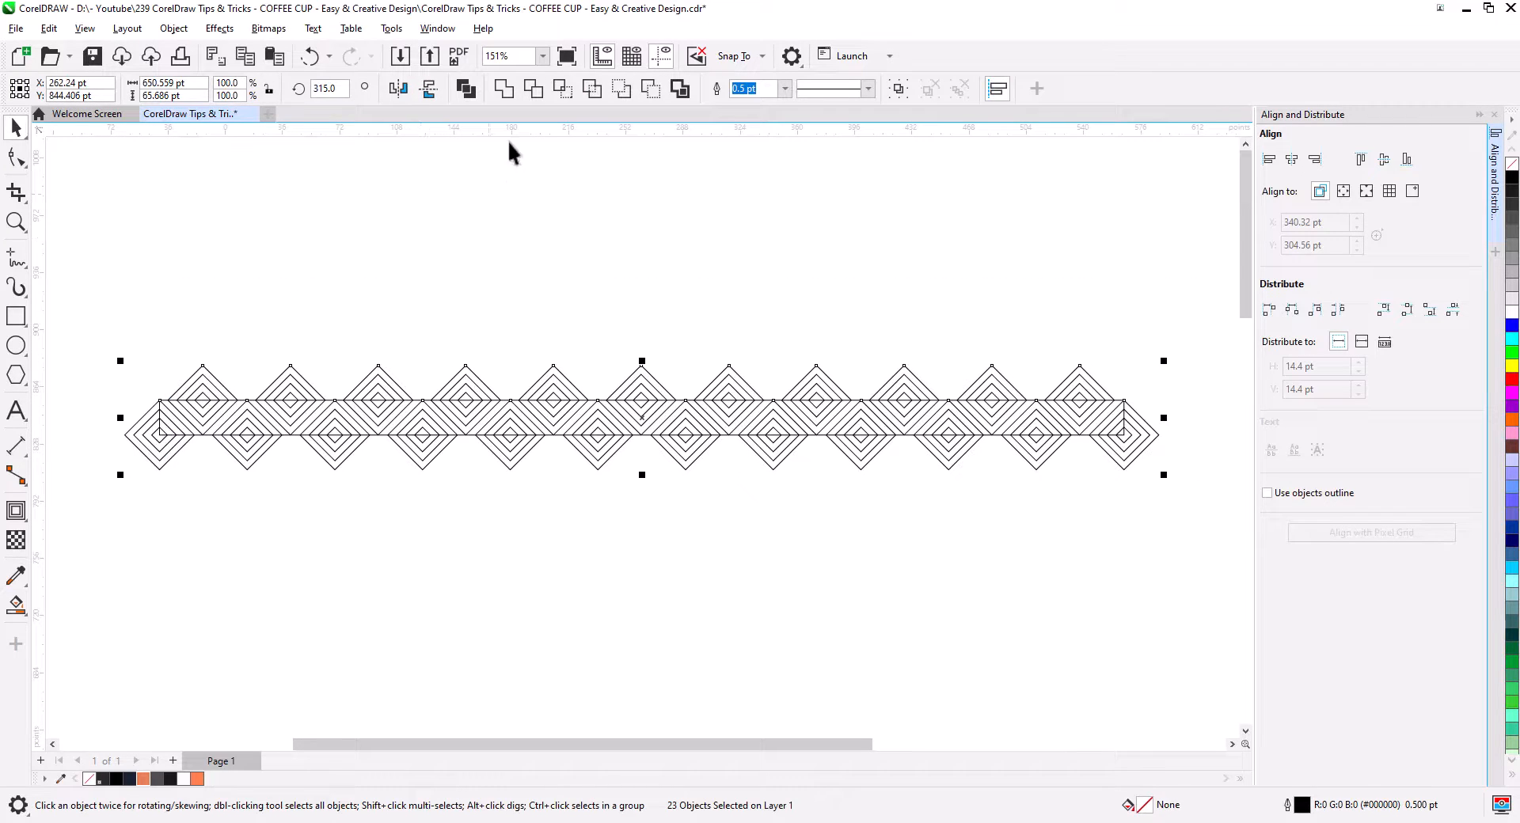
{"action": "left_click", "coordinate": [468, 89]}
{"action": "left_click", "coordinate": [456, 265]}
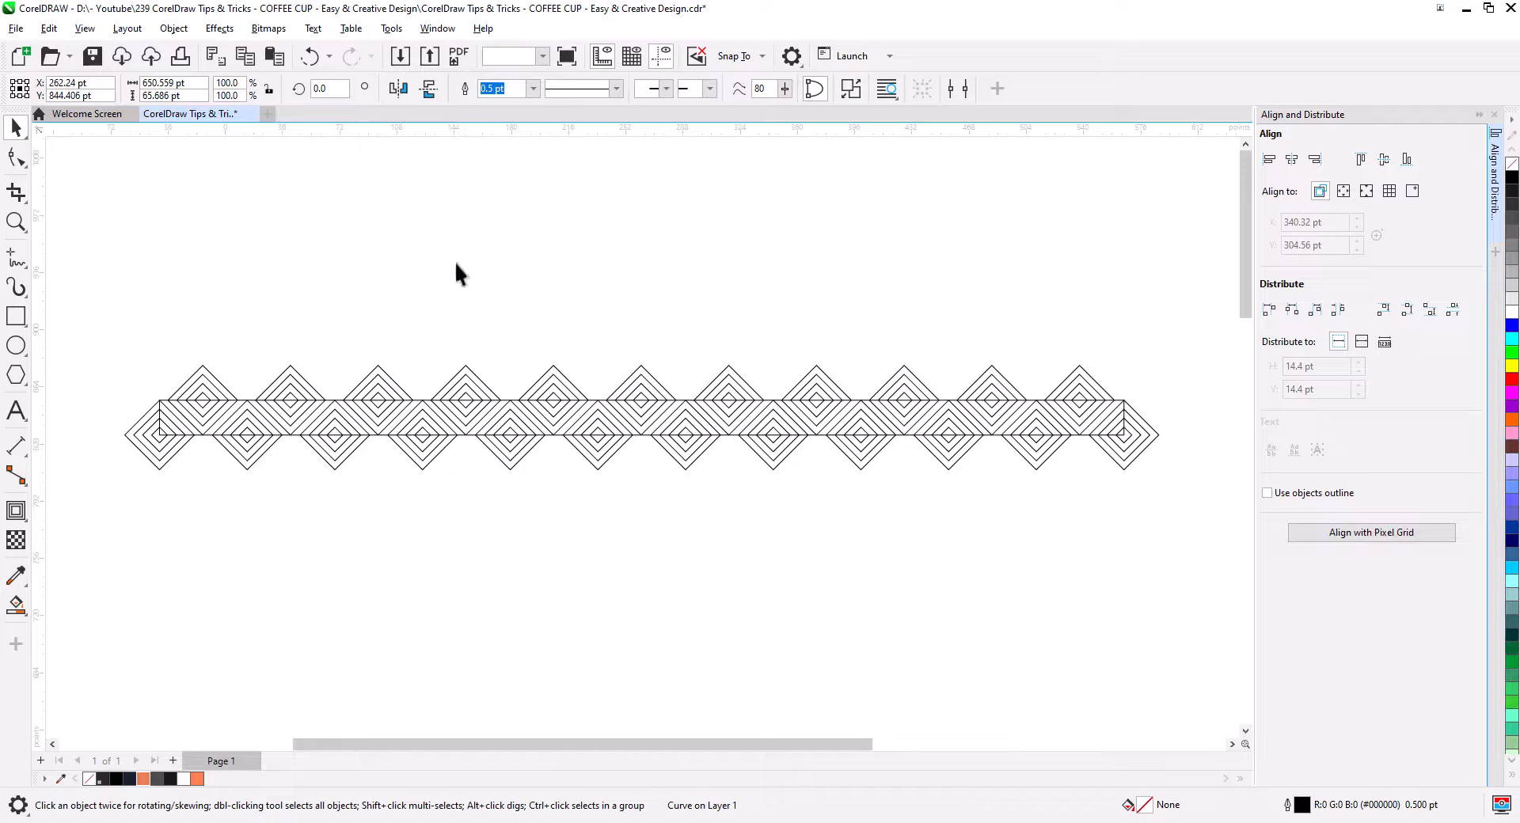
Place a copy of the strip, enlarged to about 658 × 47 pt, directly above the strip and trim the combined diamonds with it.
{"action": "left_click", "coordinate": [473, 436]}
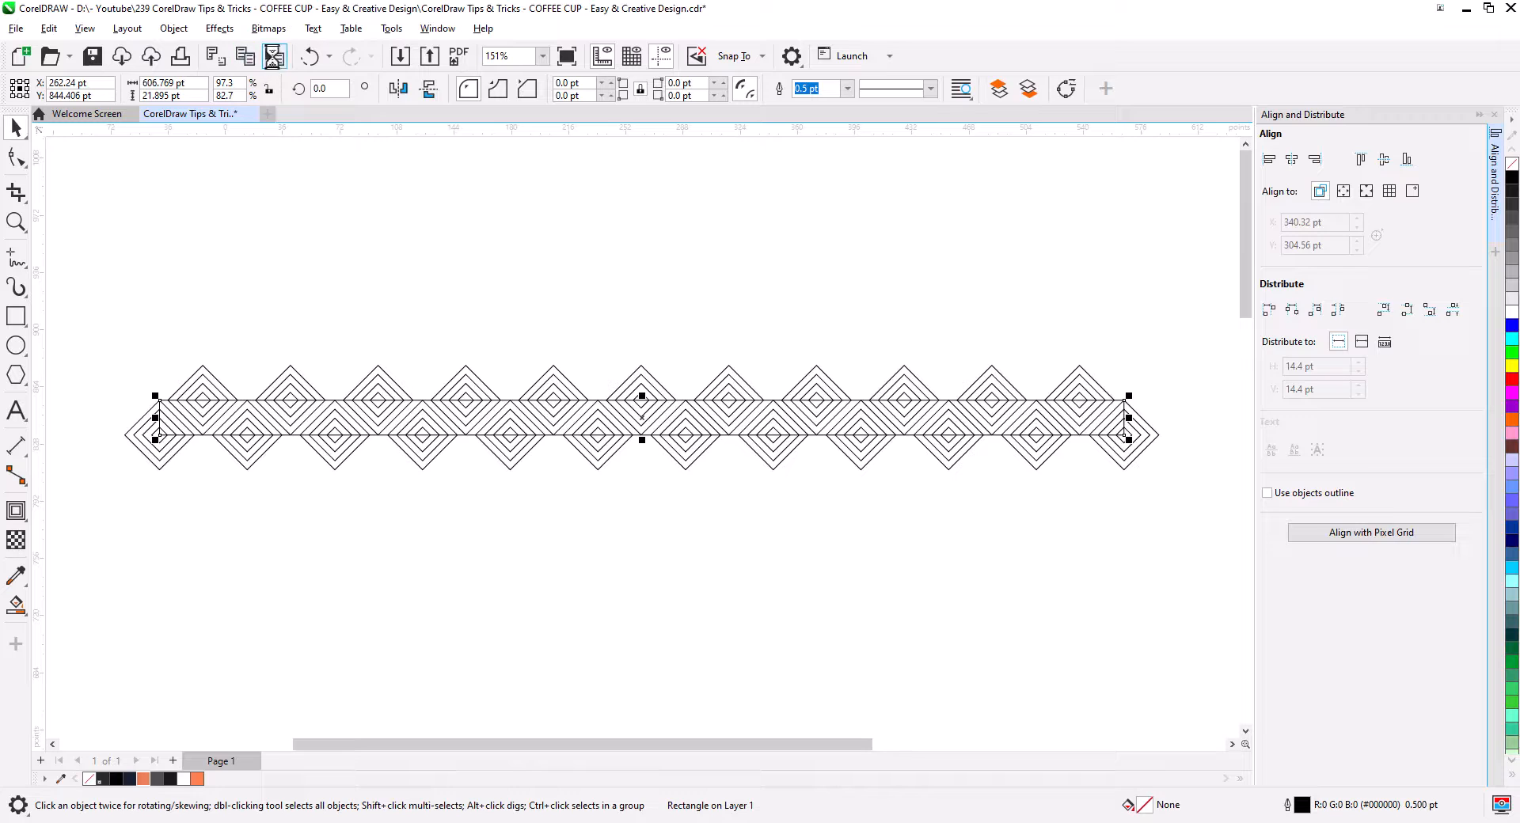
{"action": "left_click_drag", "start_coordinate": [642, 441], "coordinate": [642, 321]}
{"action": "left_click_drag", "start_coordinate": [1129, 363], "coordinate": [1166, 363]}
{"action": "left_click", "coordinate": [1147, 439], "text": "shift"}
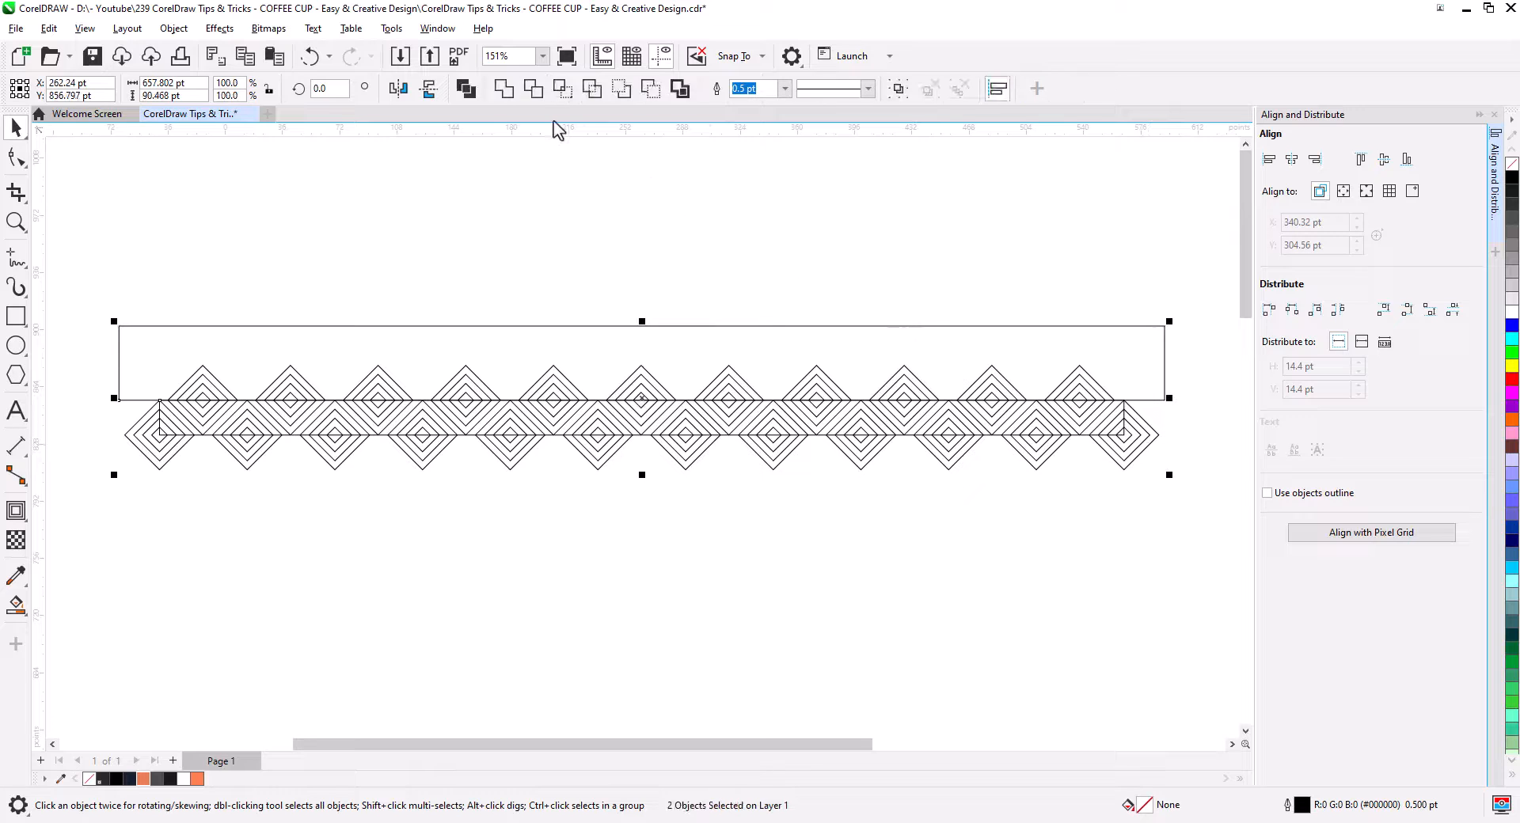
{"action": "left_click", "coordinate": [532, 88]}
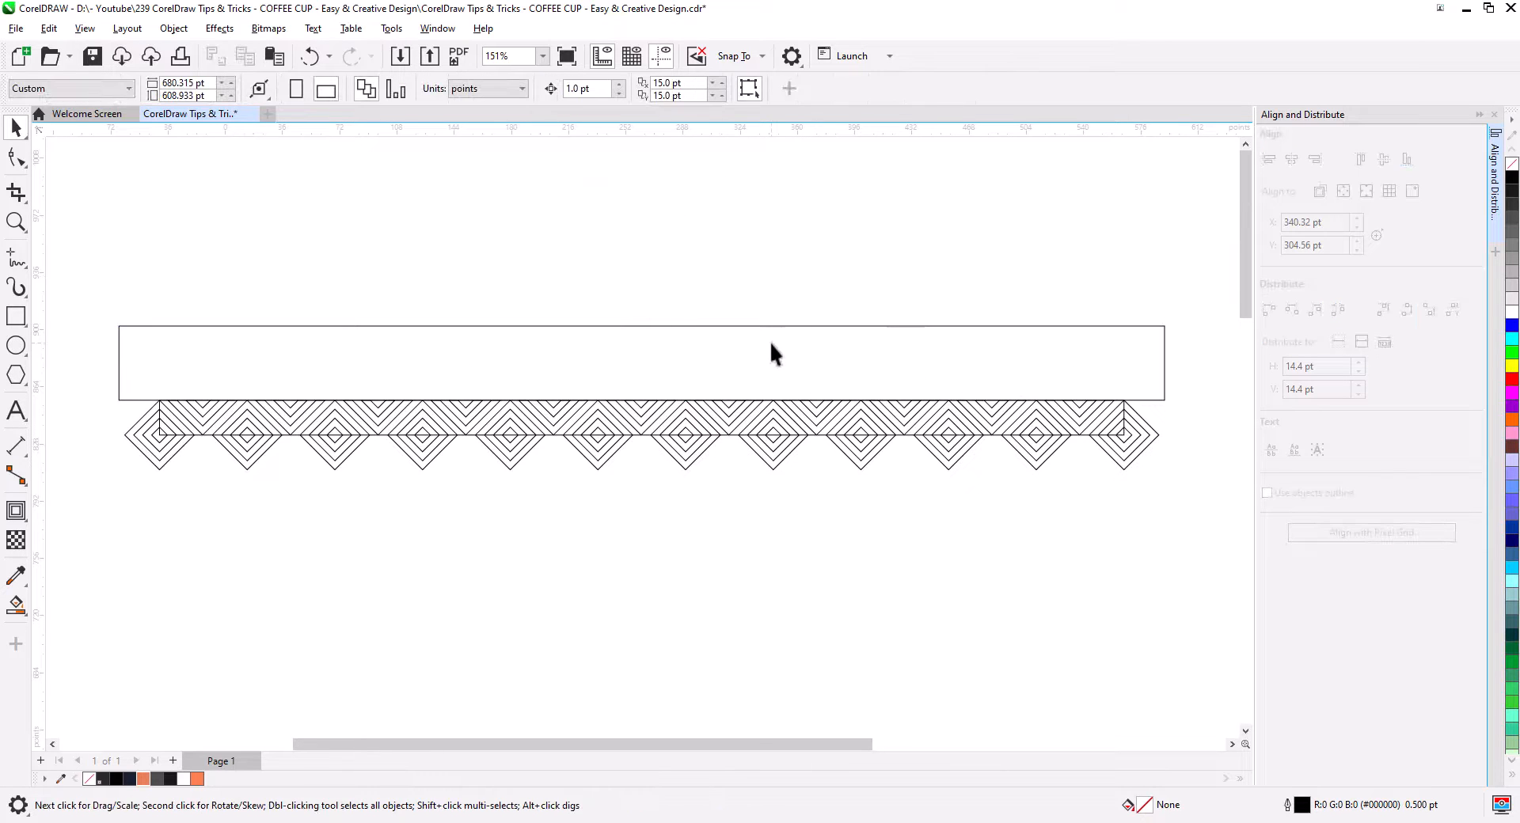
Move the large cutting rectangle directly below the strip's bottom edge and trim away the diamonds' lower tips.
{"action": "left_click", "coordinate": [702, 327]}
{"action": "left_click_drag", "start_coordinate": [702, 326], "coordinate": [724, 436]}
{"action": "left_click", "coordinate": [1146, 436], "text": "shift"}
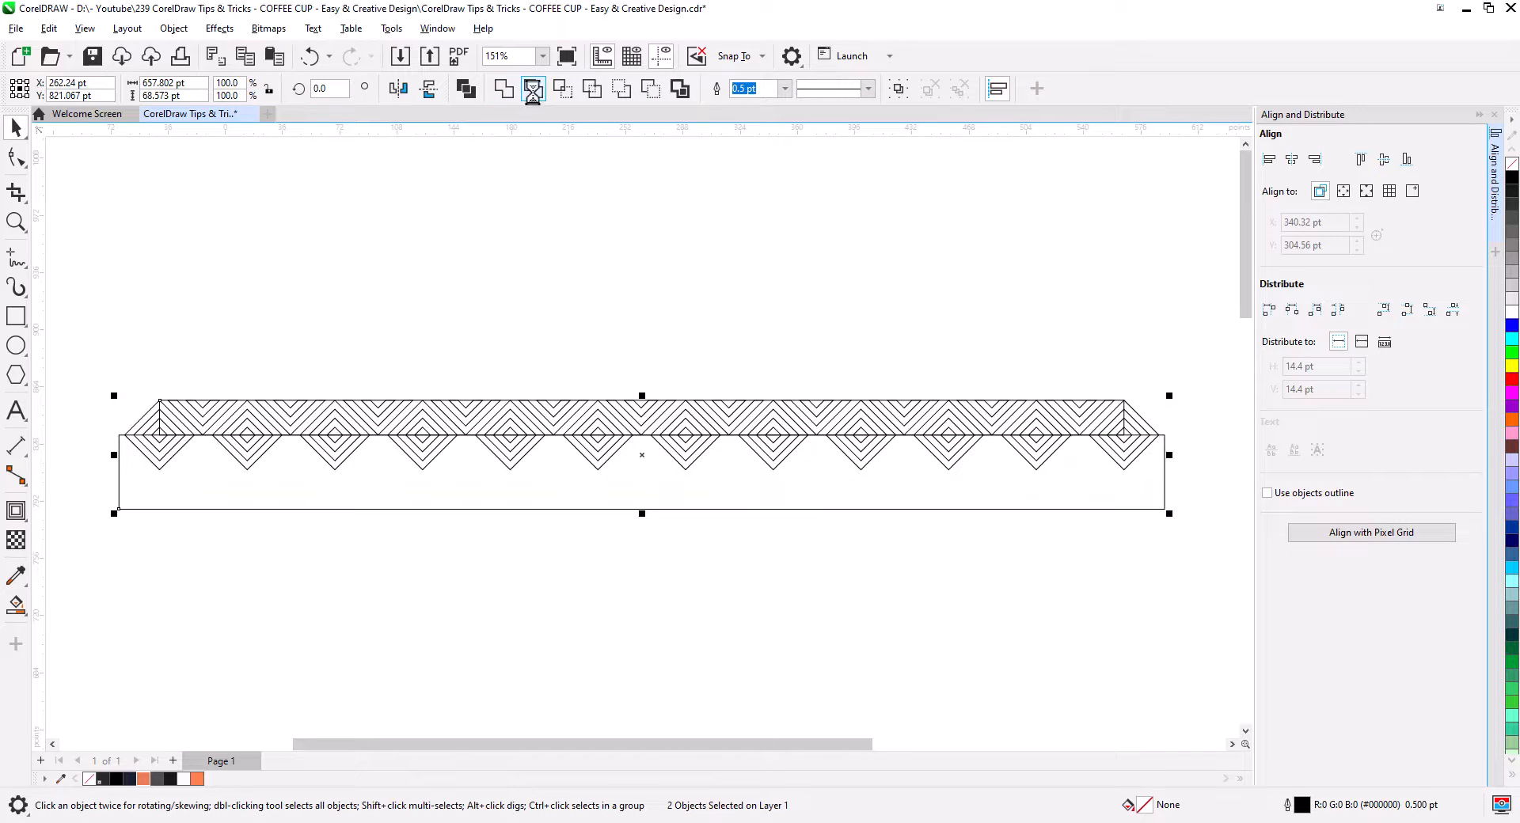
{"action": "left_click", "coordinate": [533, 90]}
Move the cutting rectangle against the strip's left end and trim away the pattern overhanging there.
{"action": "left_click", "coordinate": [247, 458]}
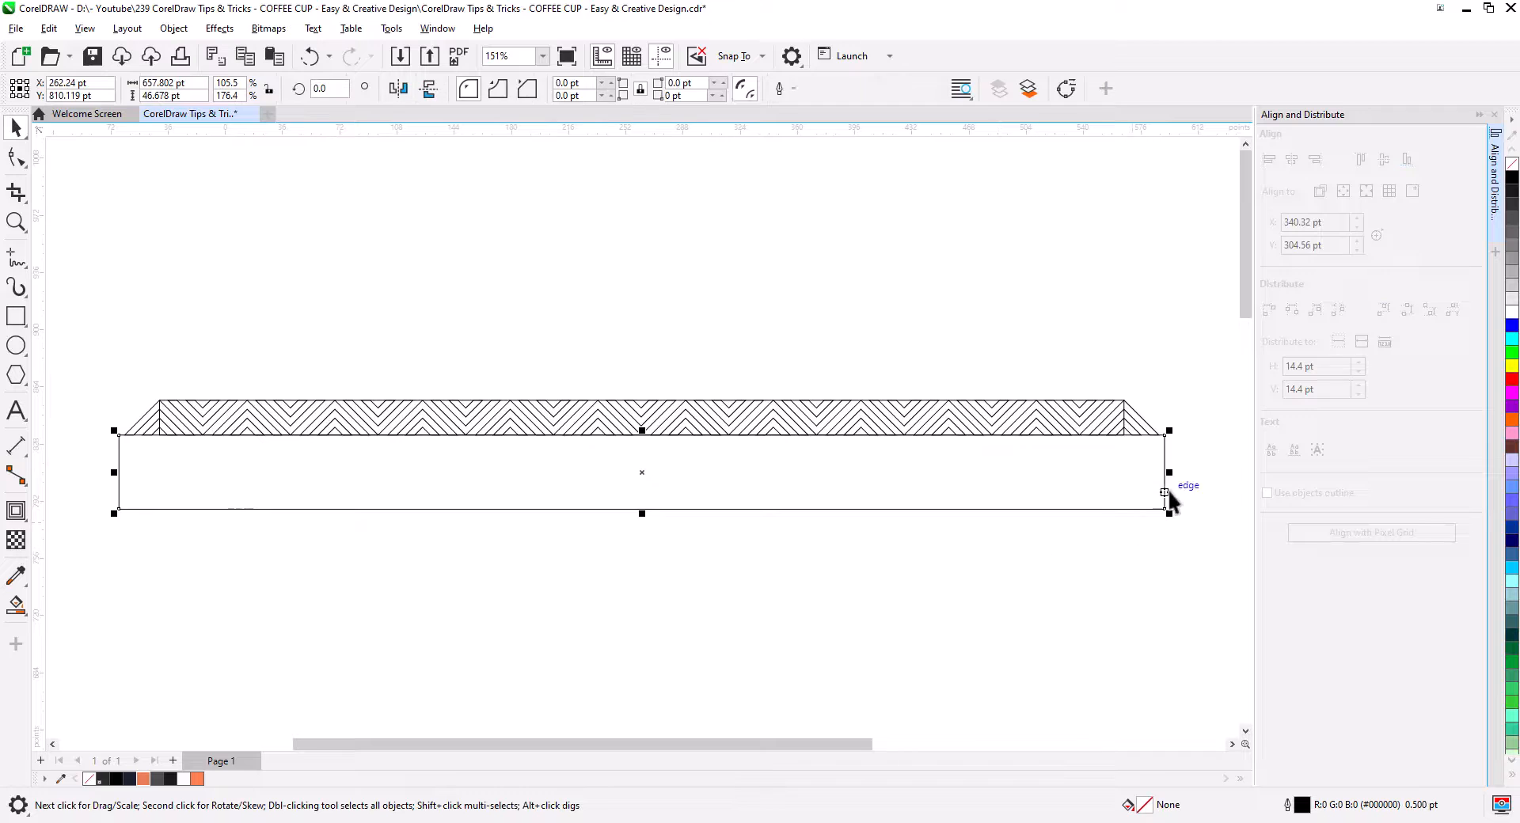
{"action": "left_click_drag", "start_coordinate": [1165, 484], "coordinate": [386, 461]}
{"action": "left_click", "coordinate": [263, 459]}
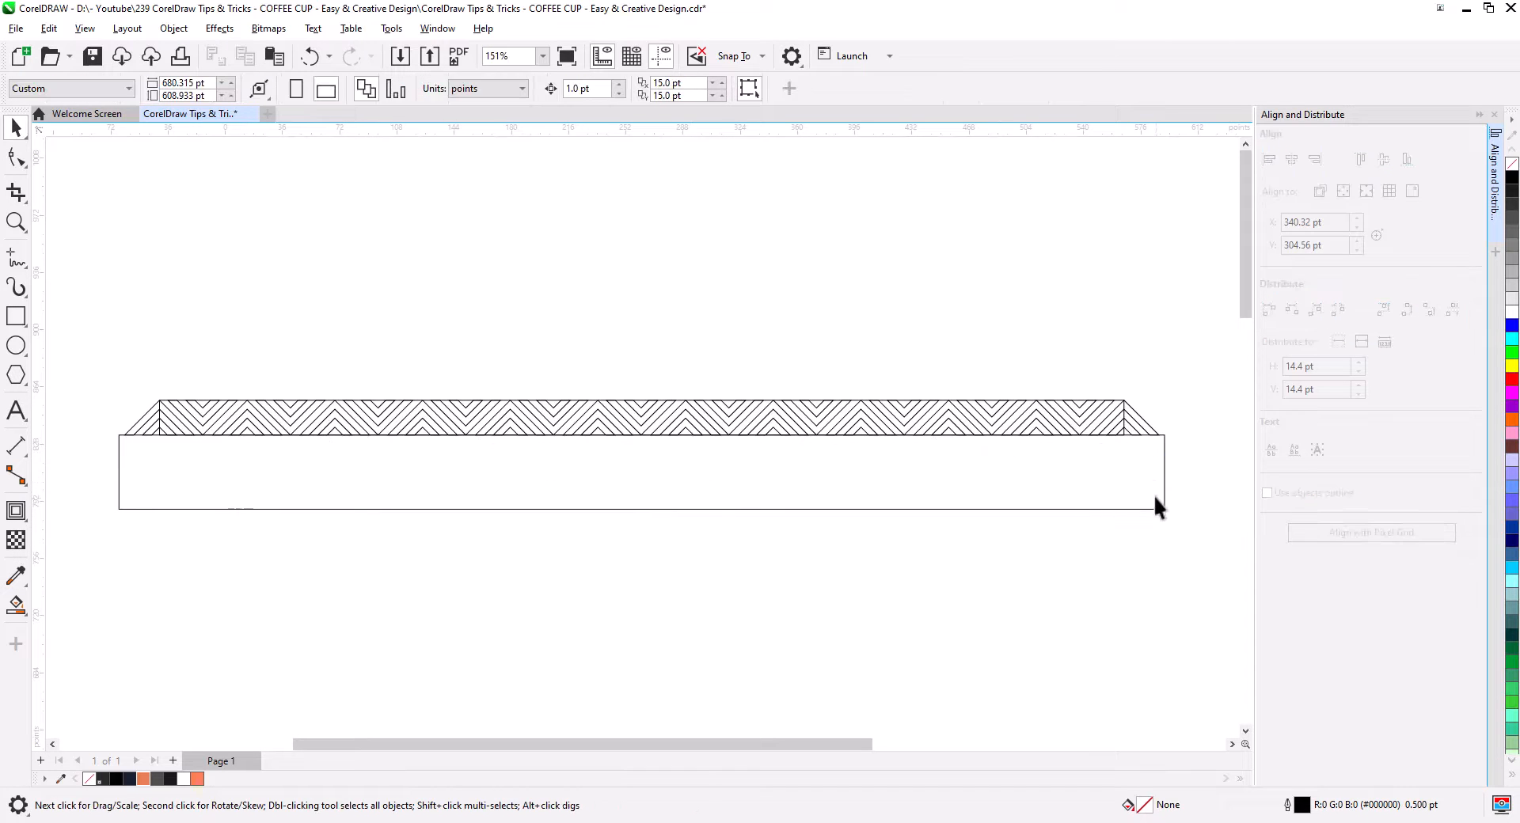
{"action": "mouse_move", "coordinate": [1168, 487]}
{"action": "left_mouse_down"}
{"action": "mouse_move", "coordinate": [254, 445]}
{"action": "mouse_move", "coordinate": [170, 423]}
{"action": "left_mouse_up"}
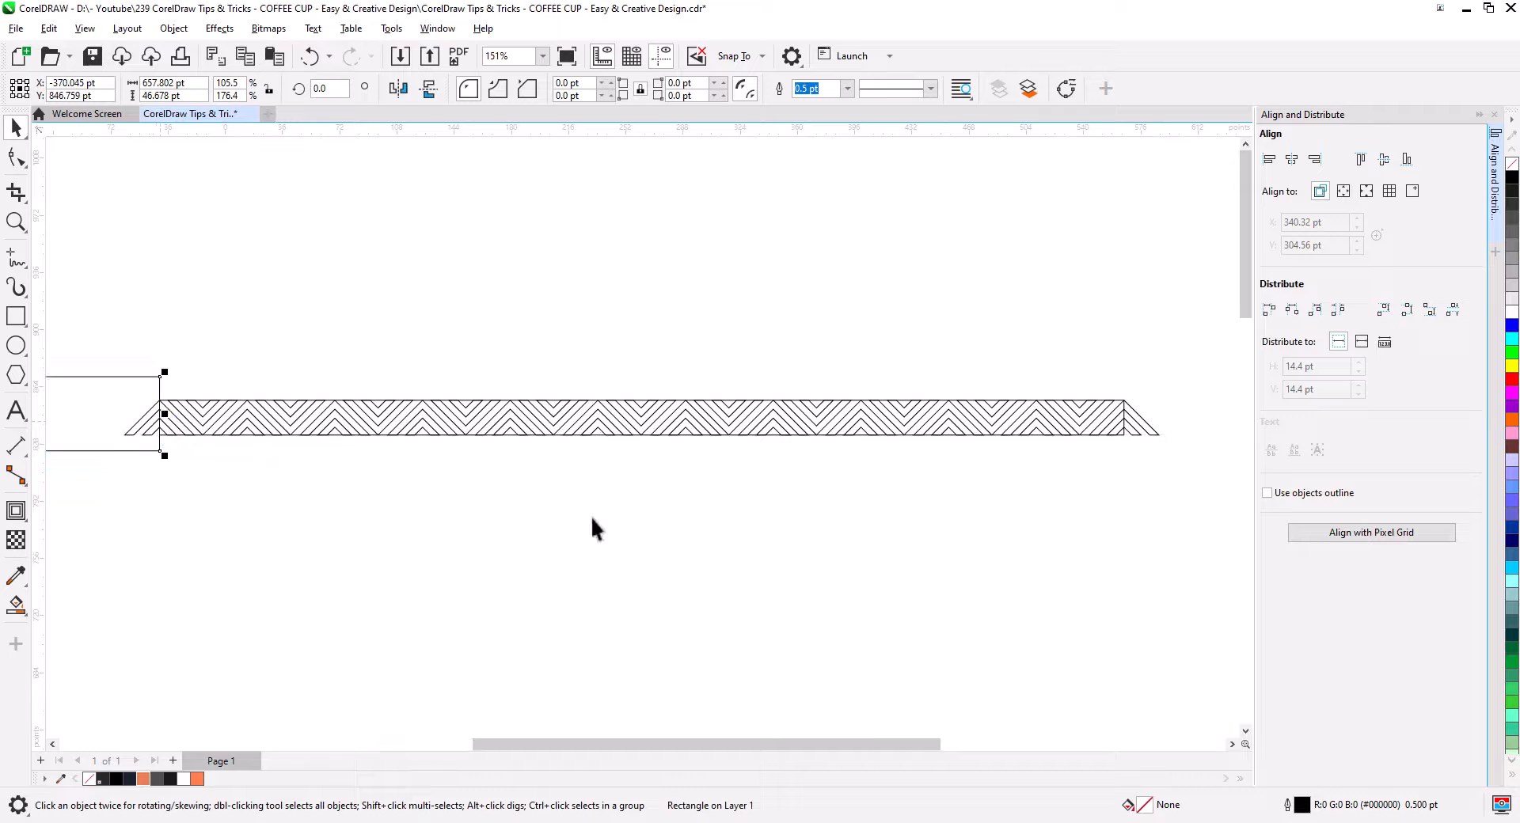
{"action": "left_click", "coordinate": [1138, 422], "text": "shift"}
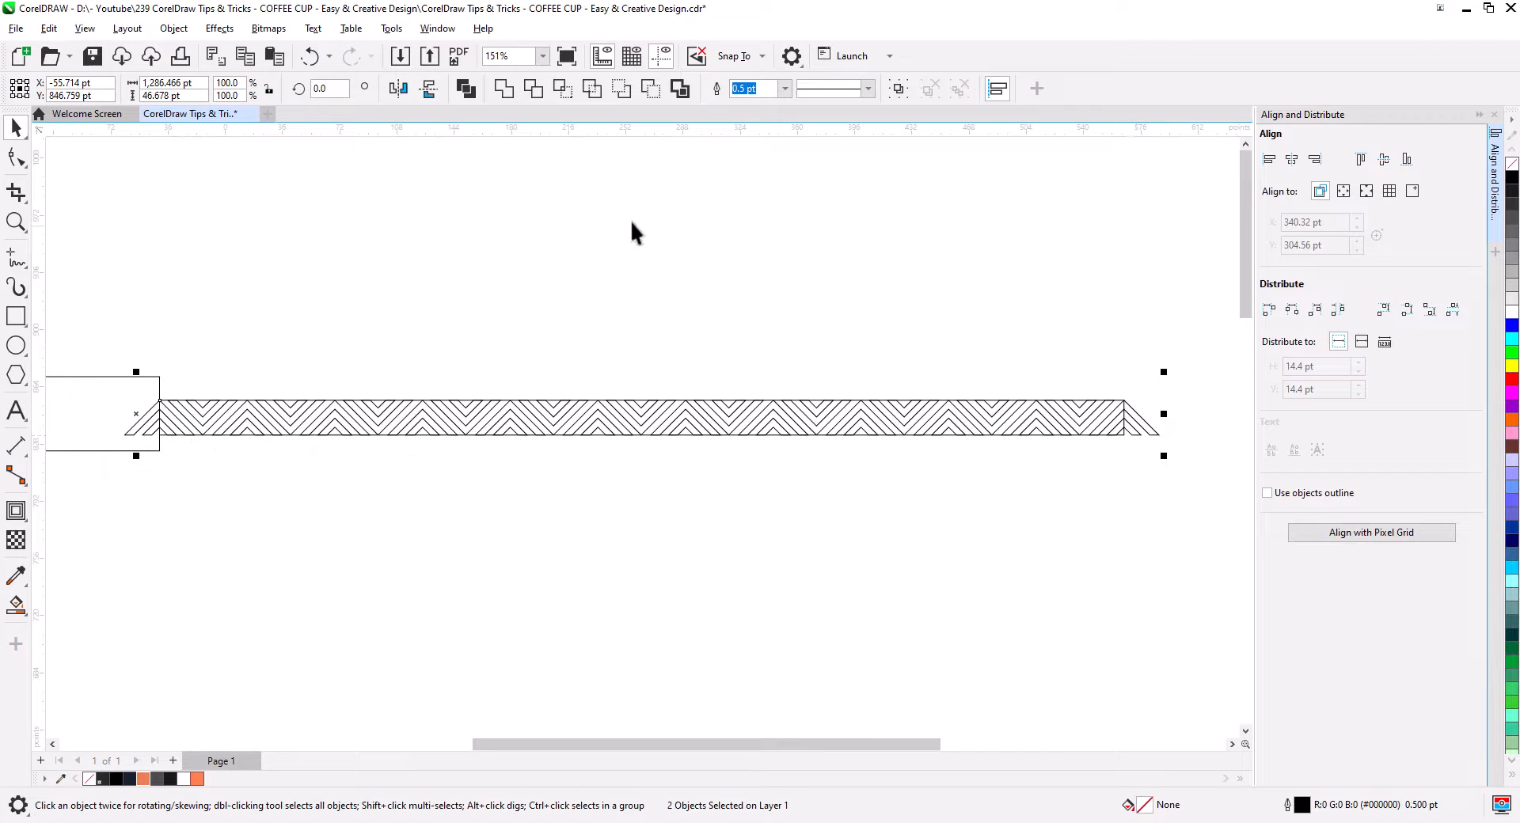
{"action": "left_click", "coordinate": [527, 89]}
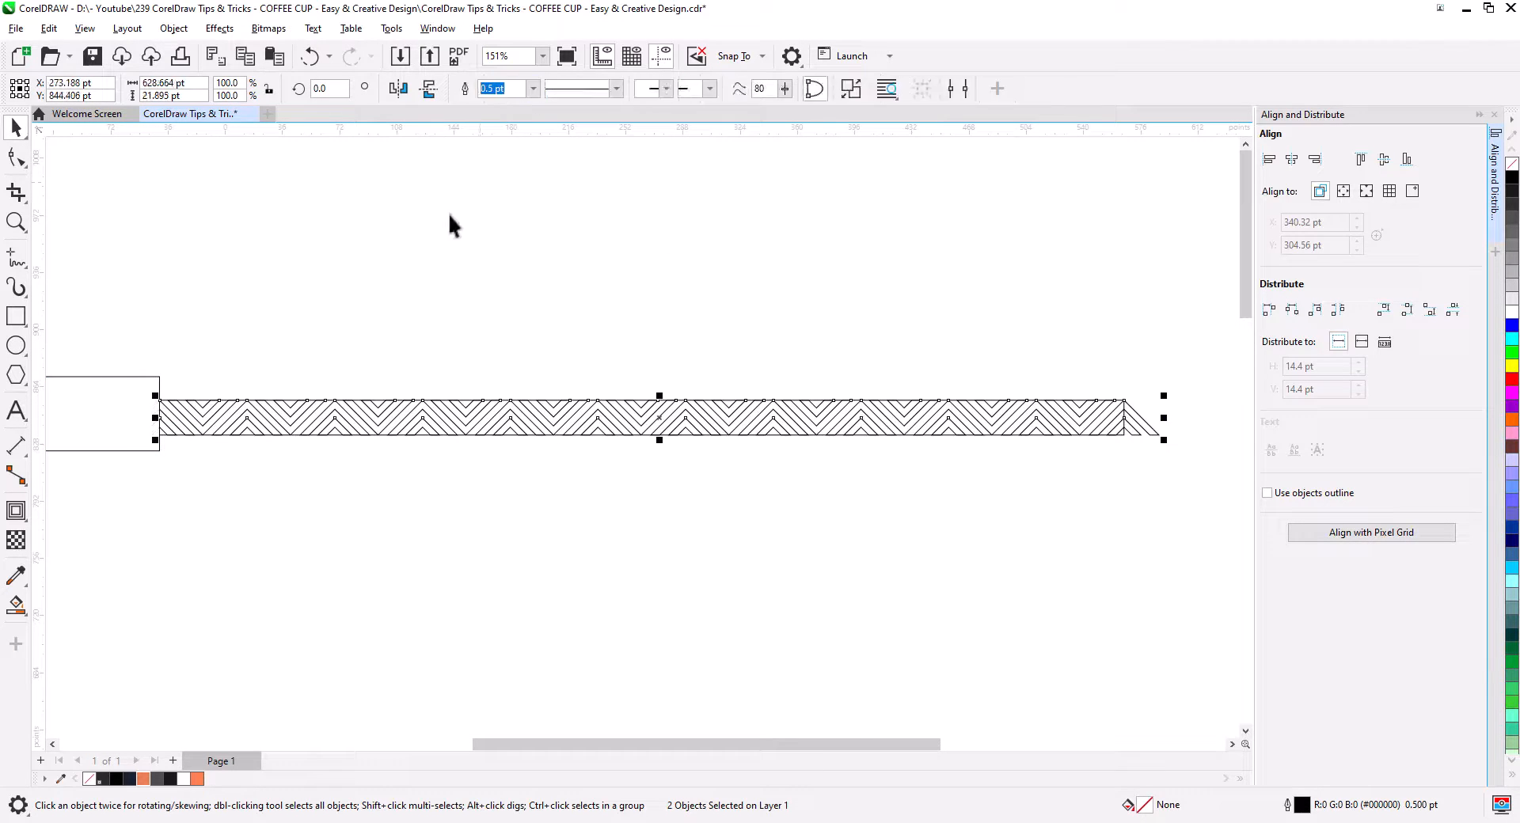
Move the cutting rectangle against the strip's right end and trim away the pattern overhanging there.
{"action": "left_click", "coordinate": [130, 407]}
{"action": "left_click_drag", "start_coordinate": [130, 407], "coordinate": [760, 633]}
{"action": "left_click_drag", "start_coordinate": [272, 628], "coordinate": [702, 618]}
{"action": "left_click", "coordinate": [187, 631]}
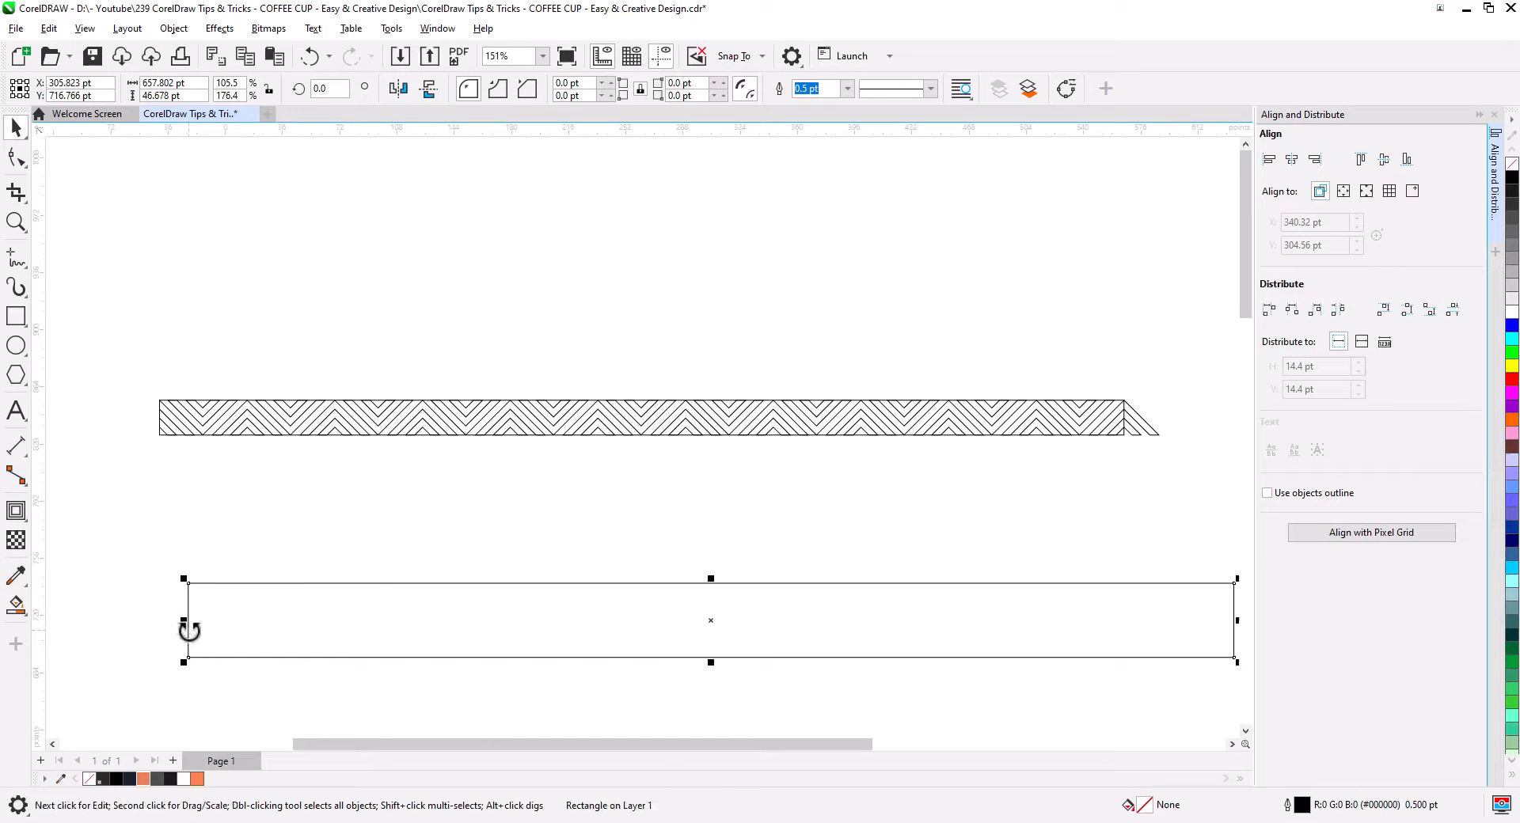
{"action": "left_click_drag", "start_coordinate": [188, 631], "coordinate": [1125, 431]}
{"action": "scroll", "coordinate": [1157, 424], "scroll_direction": "up", "scroll_amount": 4}
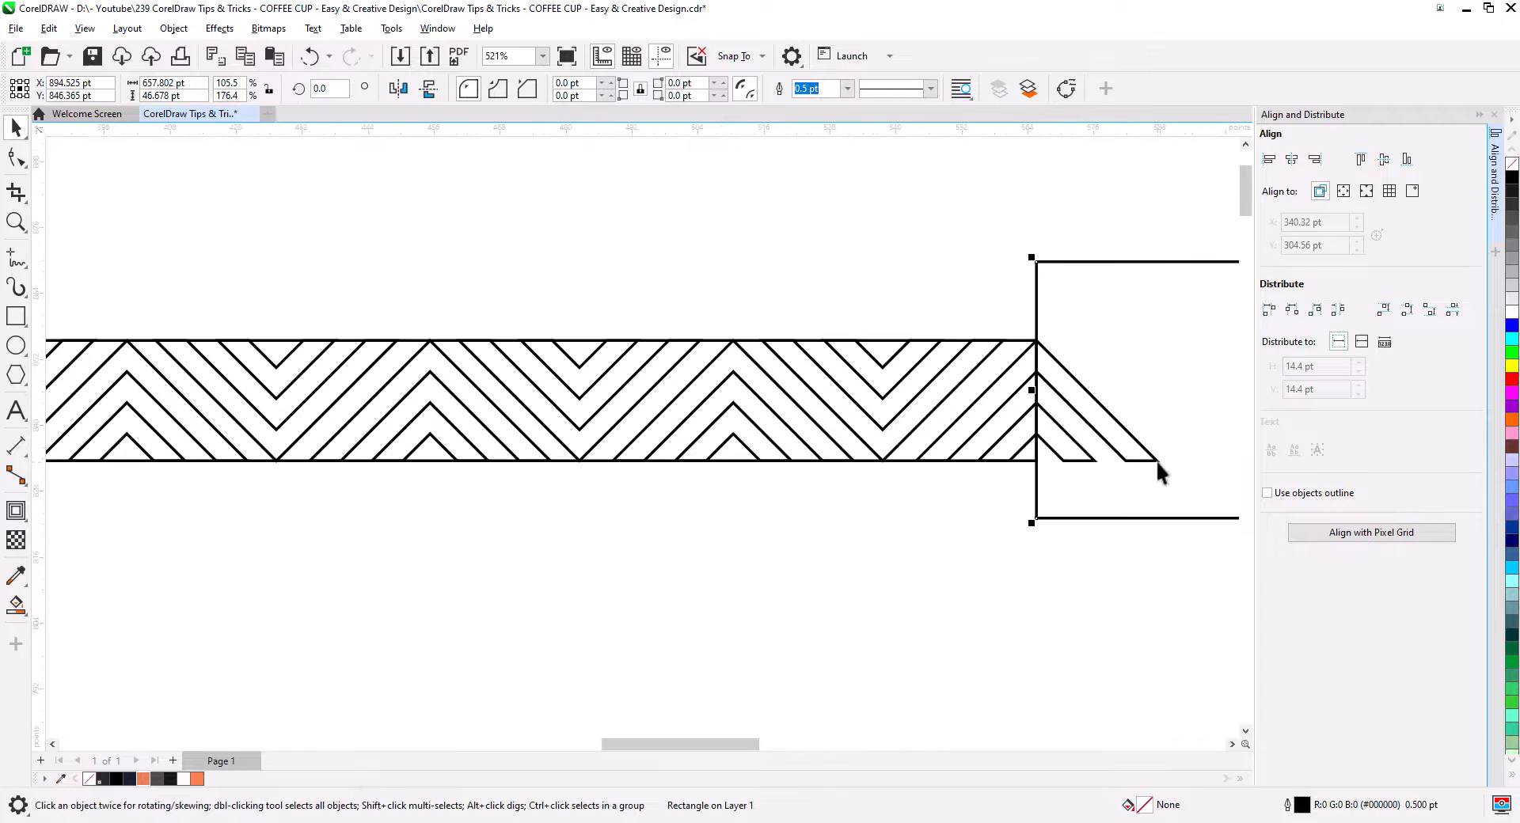
{"action": "left_click", "coordinate": [1152, 460], "text": "shift"}
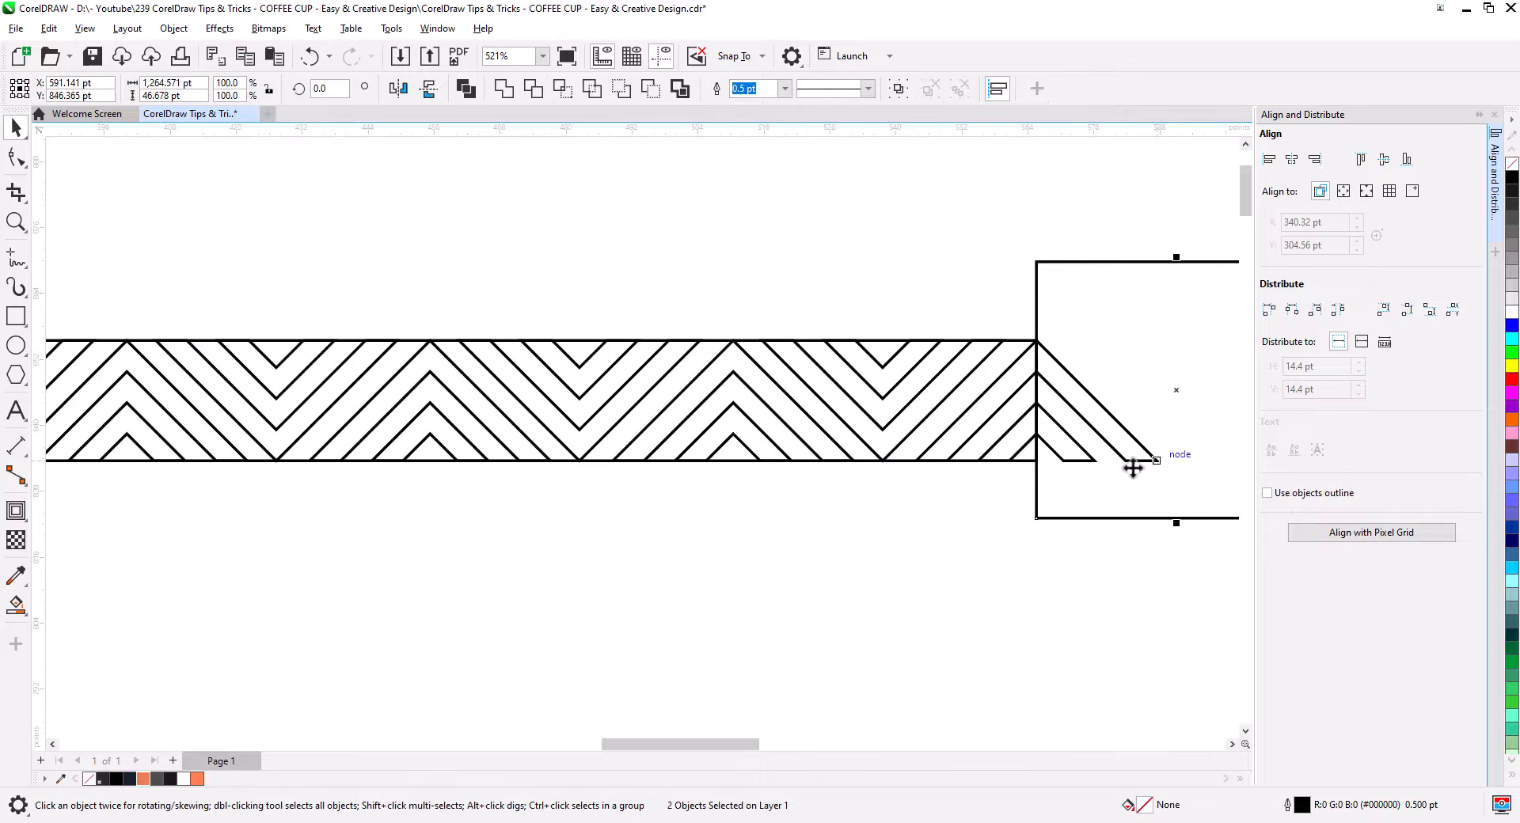
{"action": "left_click", "coordinate": [535, 93]}
Delete the cutting rectangle and select the trimmed chevron pattern curve.
{"action": "left_click", "coordinate": [1089, 311]}
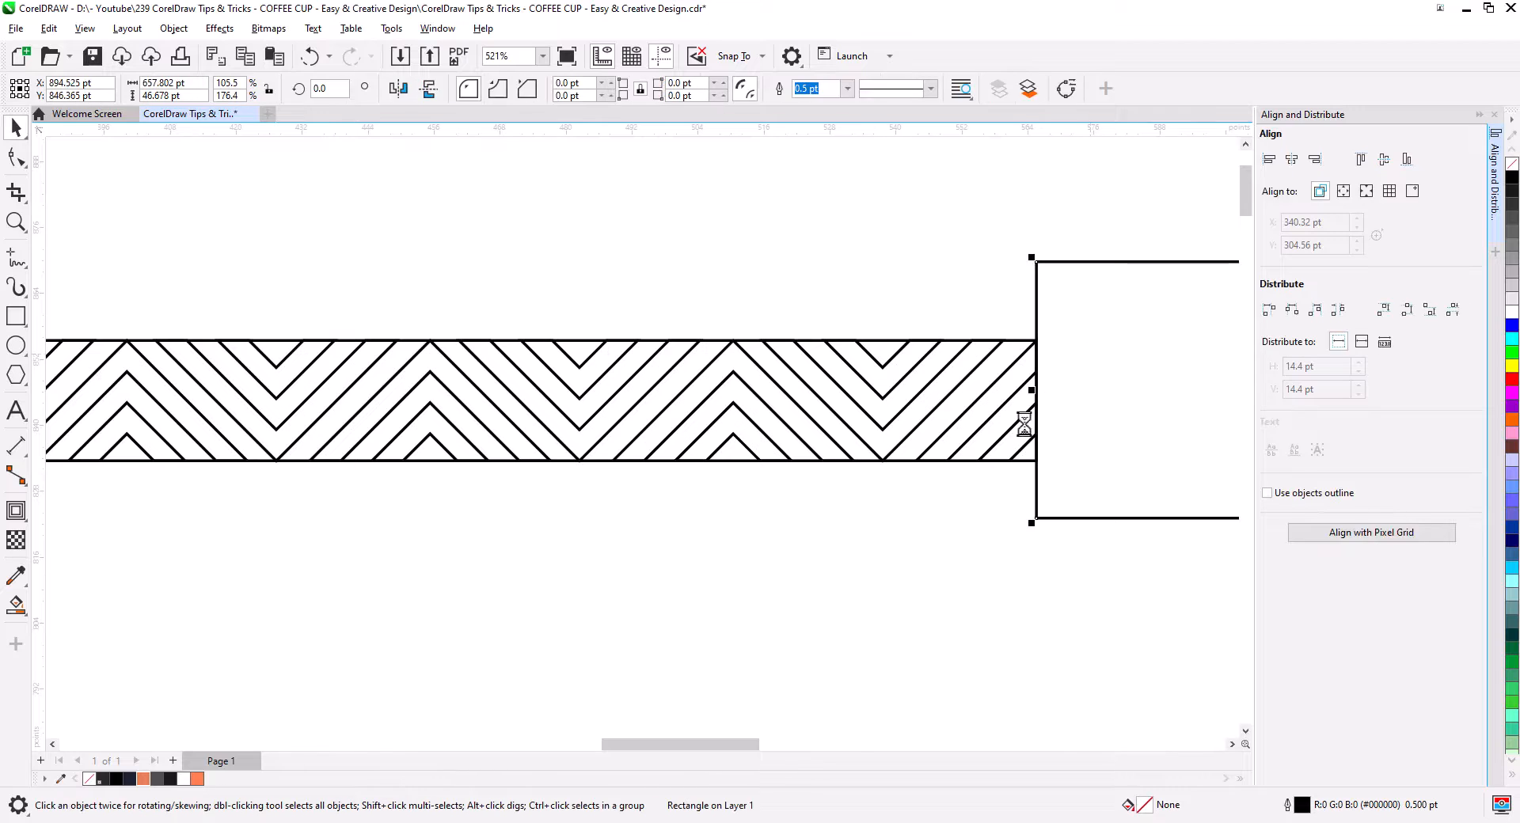
{"action": "key", "text": "Delete"}
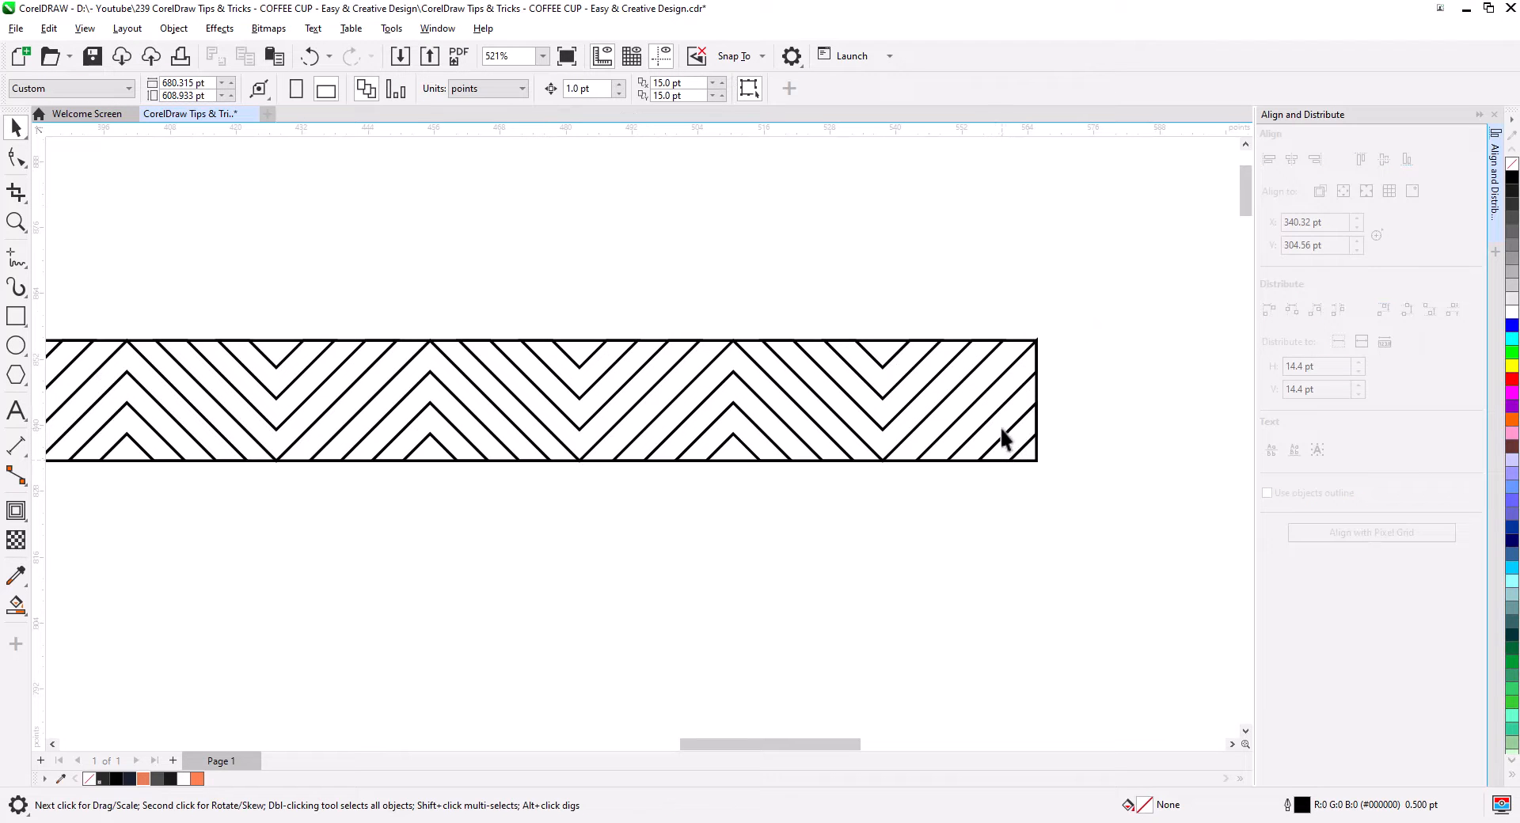
{"action": "left_click", "coordinate": [976, 365]}
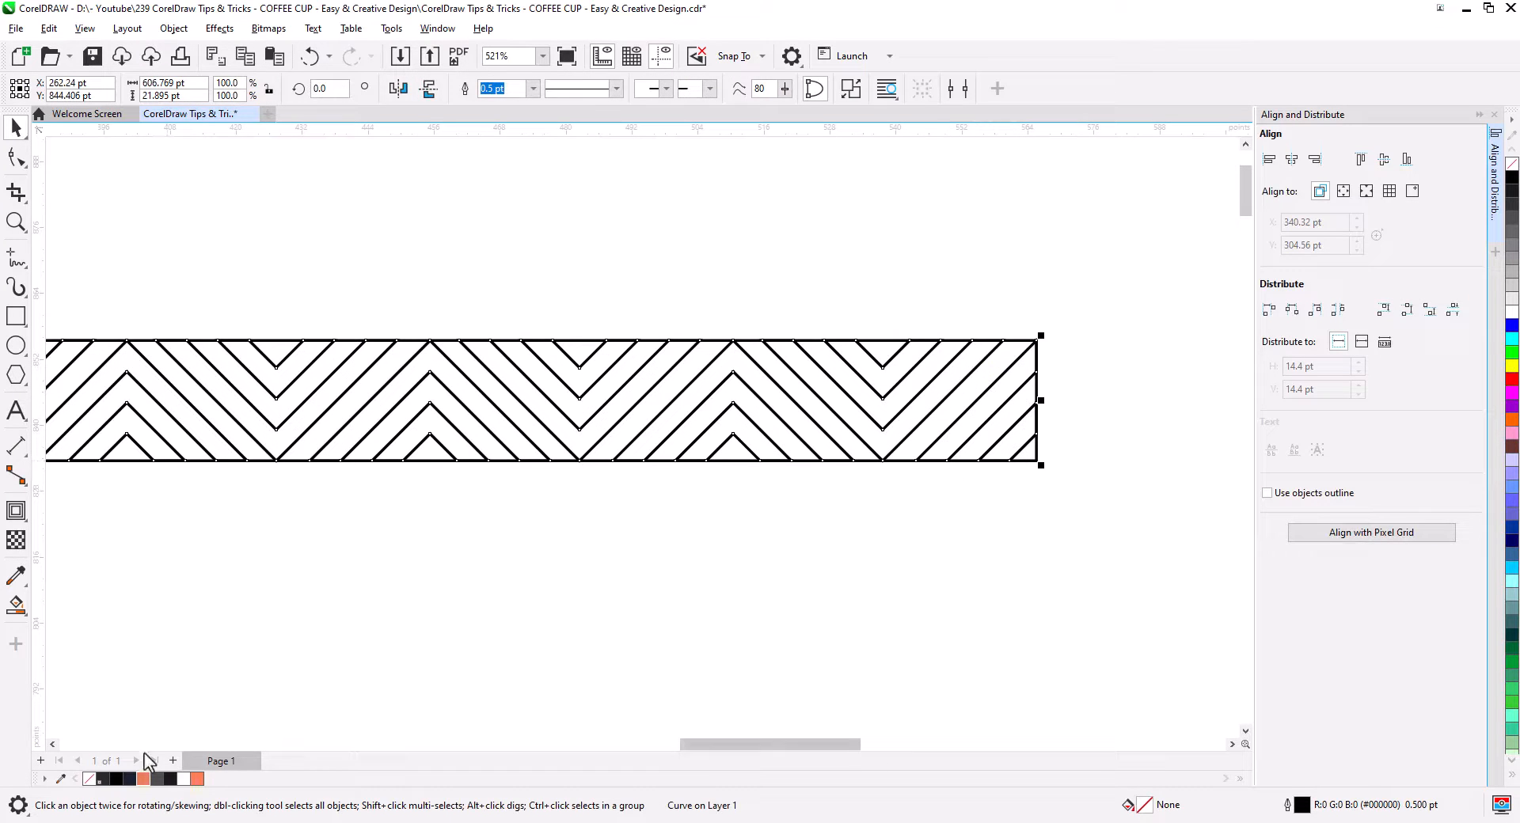
Fill the trimmed chevron pattern with orange (#FF7E4F).
{"action": "left_click", "coordinate": [196, 779]}
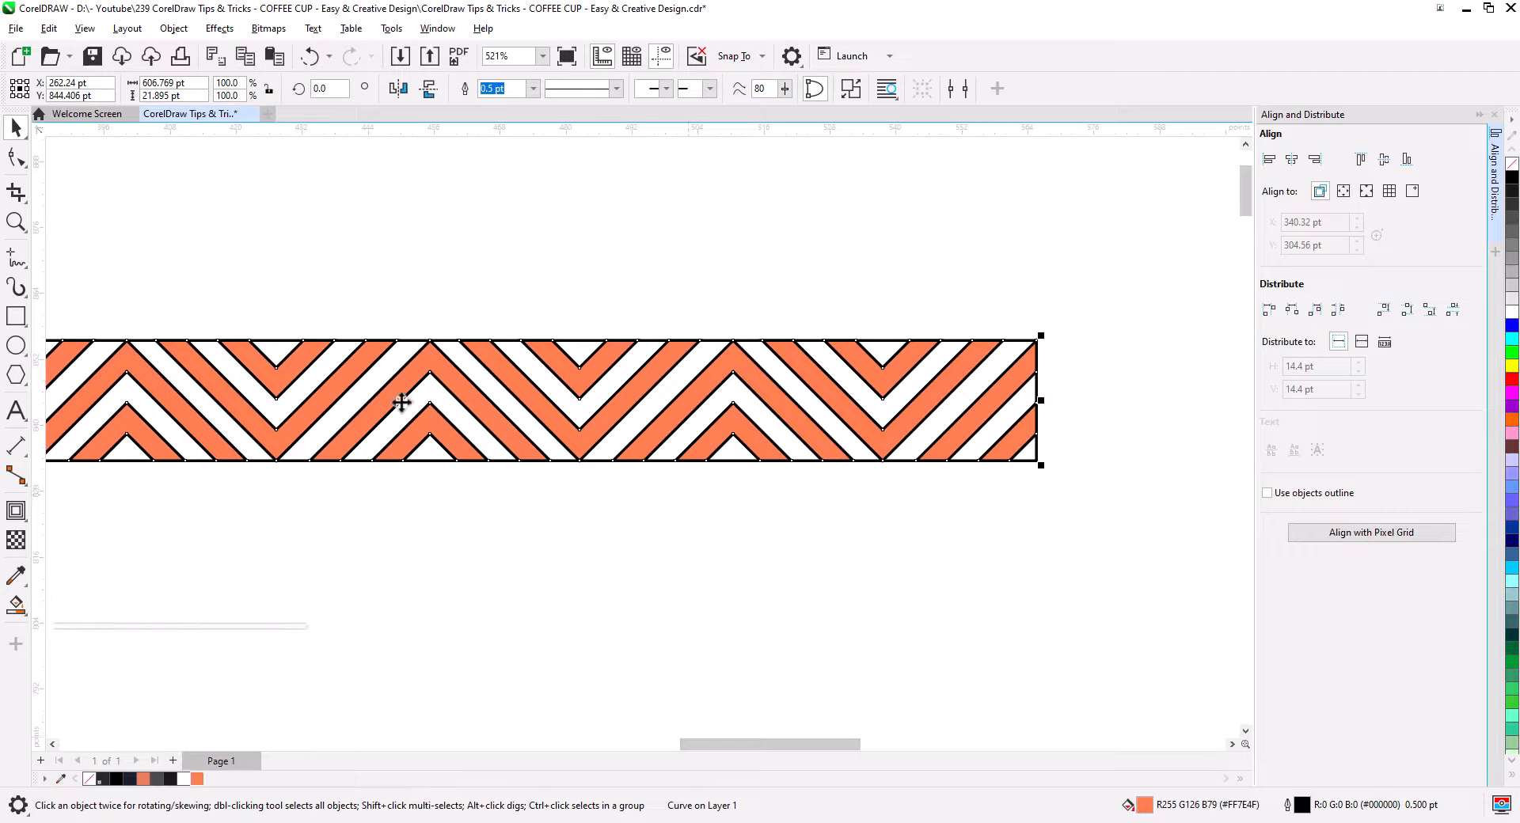
{"action": "scroll", "coordinate": [544, 546], "scroll_direction": "down", "scroll_amount": 3}
{"action": "scroll", "coordinate": [590, 582], "scroll_direction": "down", "scroll_amount": 6}
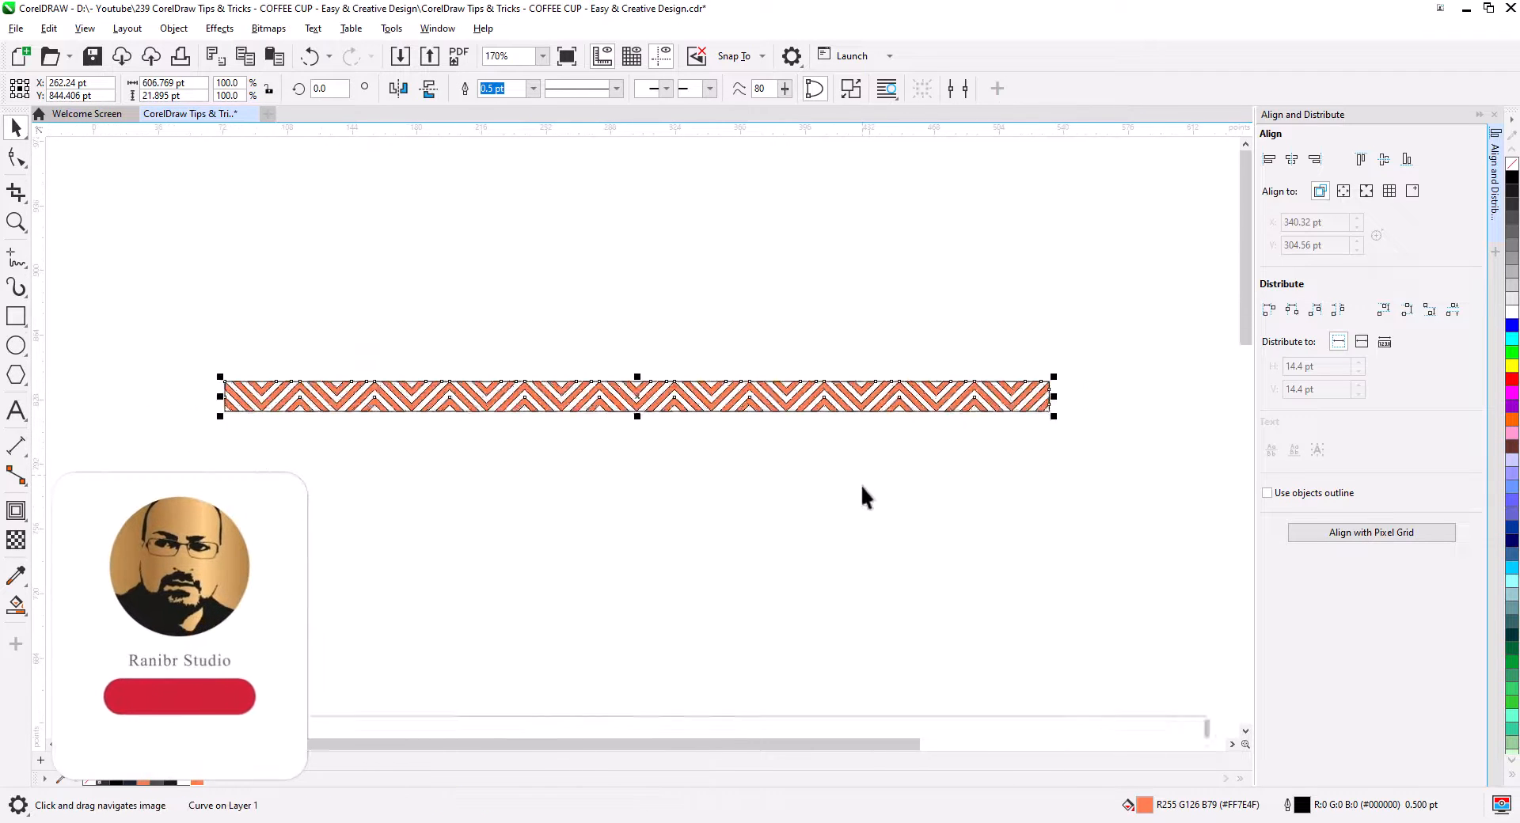
Move the chevron strip with its frame rectangle onto the wrap, at the left edge and overlapping the stone pattern's lower edge.
{"action": "left_click_drag", "start_coordinate": [991, 414], "coordinate": [293, 298]}
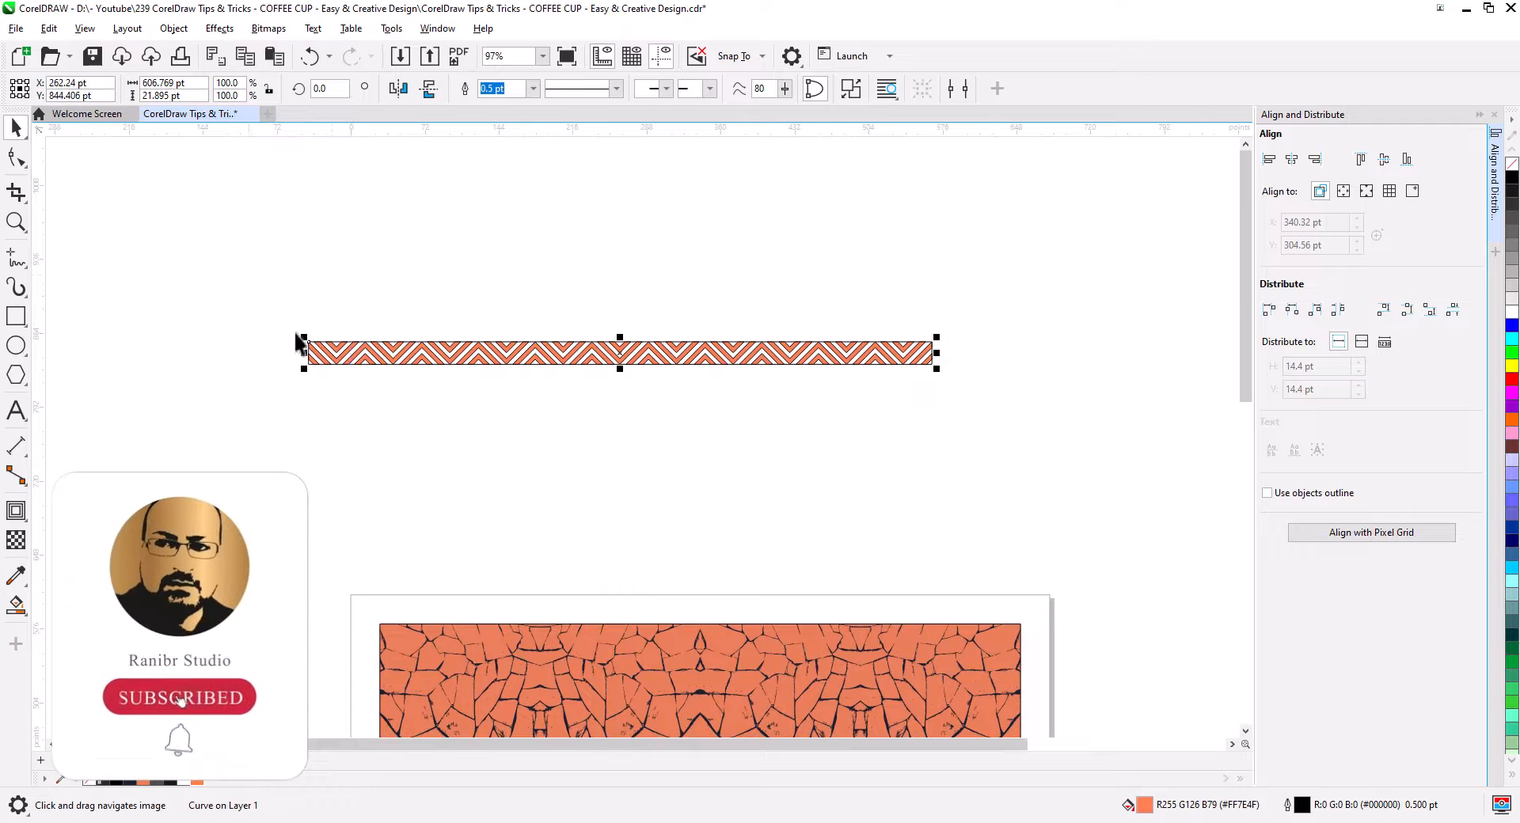
{"action": "mouse_move", "coordinate": [349, 346]}
{"action": "left_mouse_down"}
{"action": "mouse_move", "coordinate": [424, 627]}
{"action": "mouse_move", "coordinate": [465, 683]}
{"action": "mouse_move", "coordinate": [489, 377]}
{"action": "mouse_move", "coordinate": [492, 459]}
{"action": "left_mouse_up"}
{"action": "scroll", "coordinate": [492, 459], "scroll_direction": "up", "scroll_amount": 5}
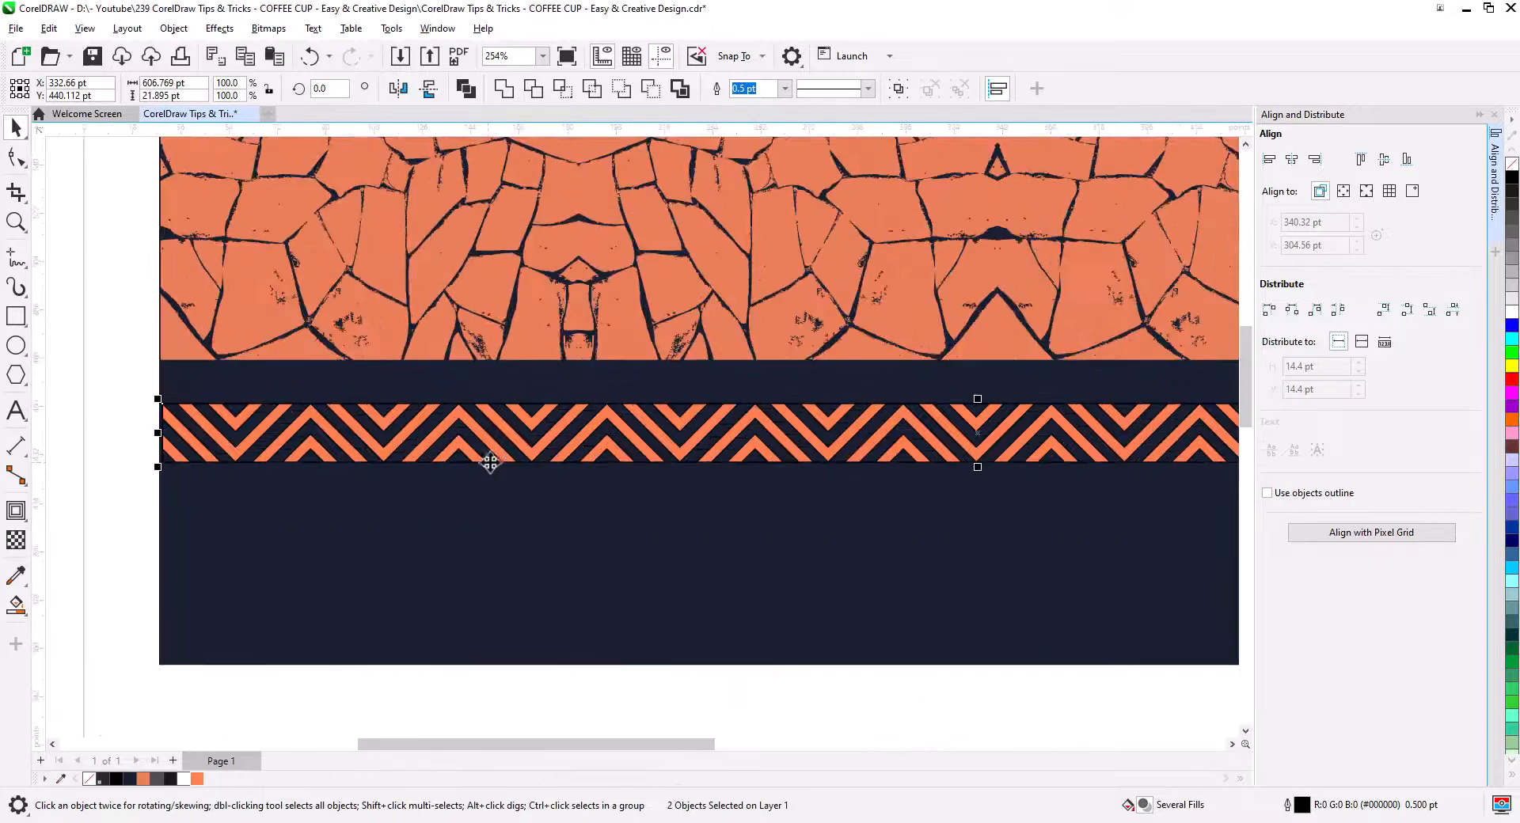
{"action": "left_click_drag", "start_coordinate": [68, 374], "coordinate": [68, 292]}
Scale the chevron strip and its frame proportionally to the wrap's full width of 623.622 pt.
{"action": "scroll", "coordinate": [638, 486], "scroll_direction": "down", "scroll_amount": 3}
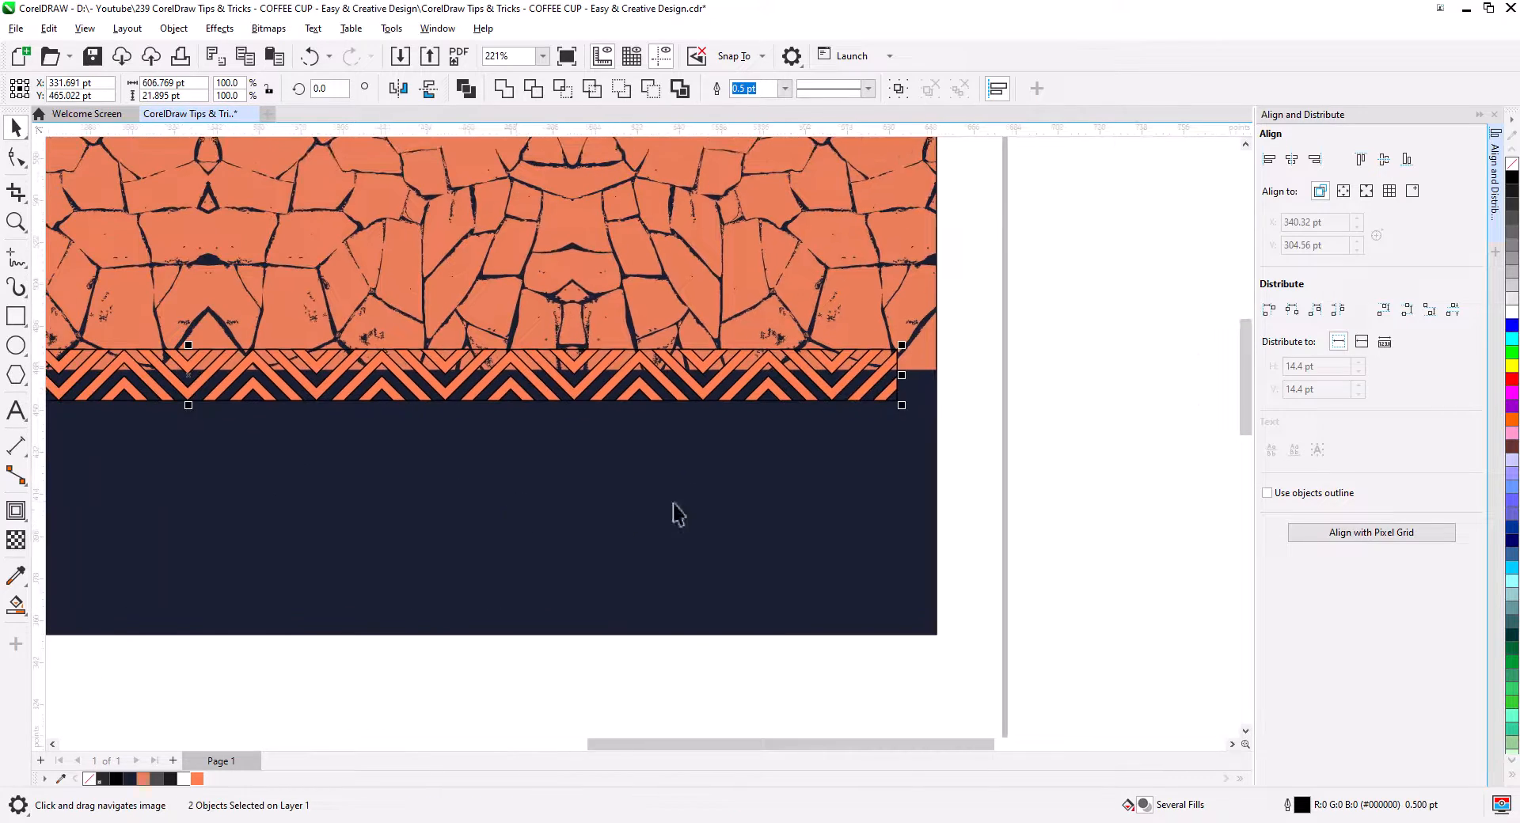
{"action": "left_click_drag", "start_coordinate": [903, 408], "coordinate": [941, 409]}
{"action": "left_click", "coordinate": [966, 433]}
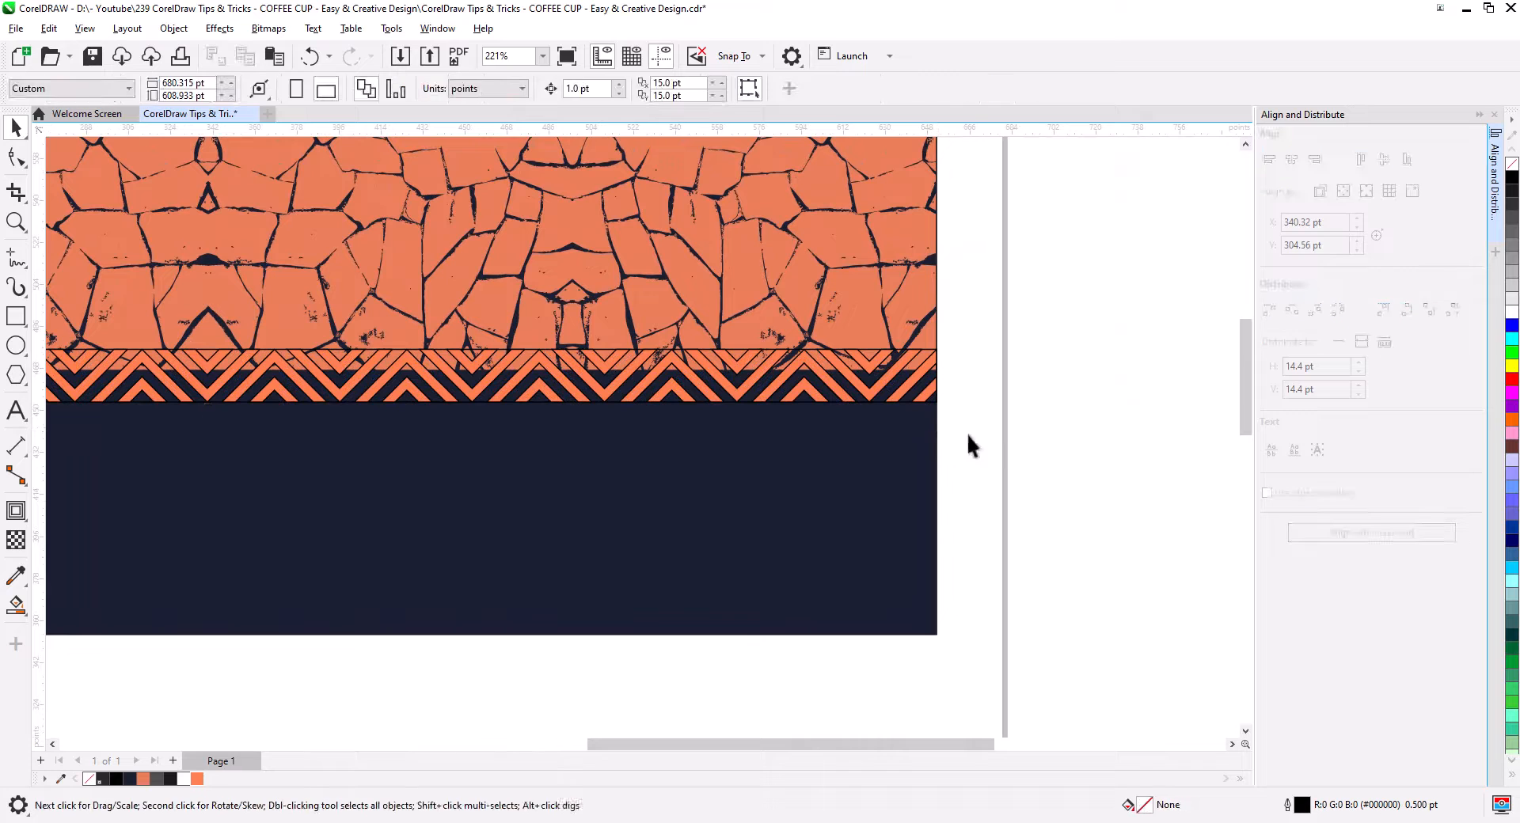
Fill the chevron pattern with white and the strip's frame rectangle with dark navy.
{"action": "left_click", "coordinate": [913, 396]}
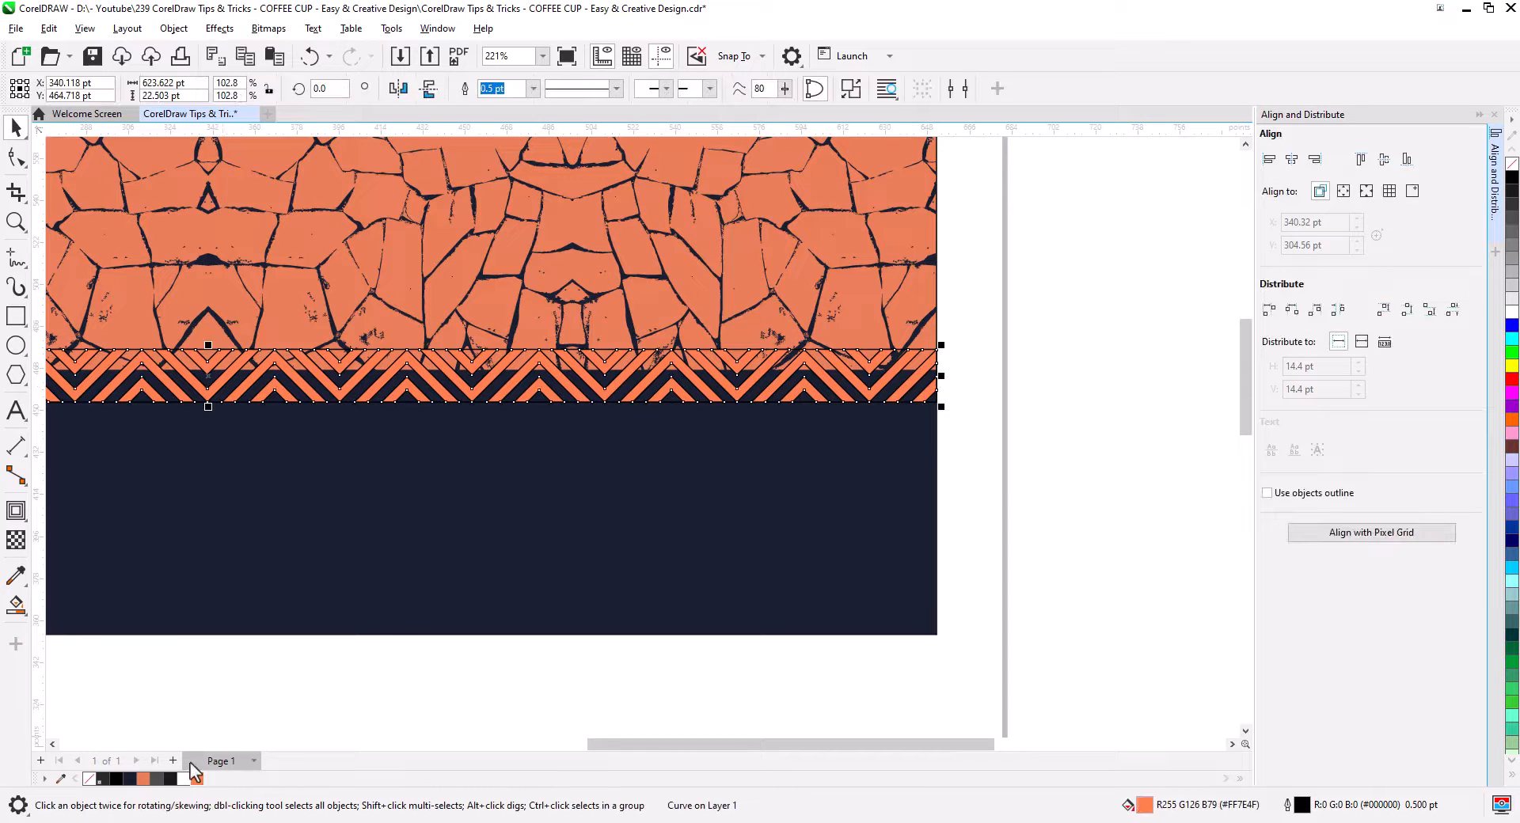
{"action": "left_click", "coordinate": [183, 779]}
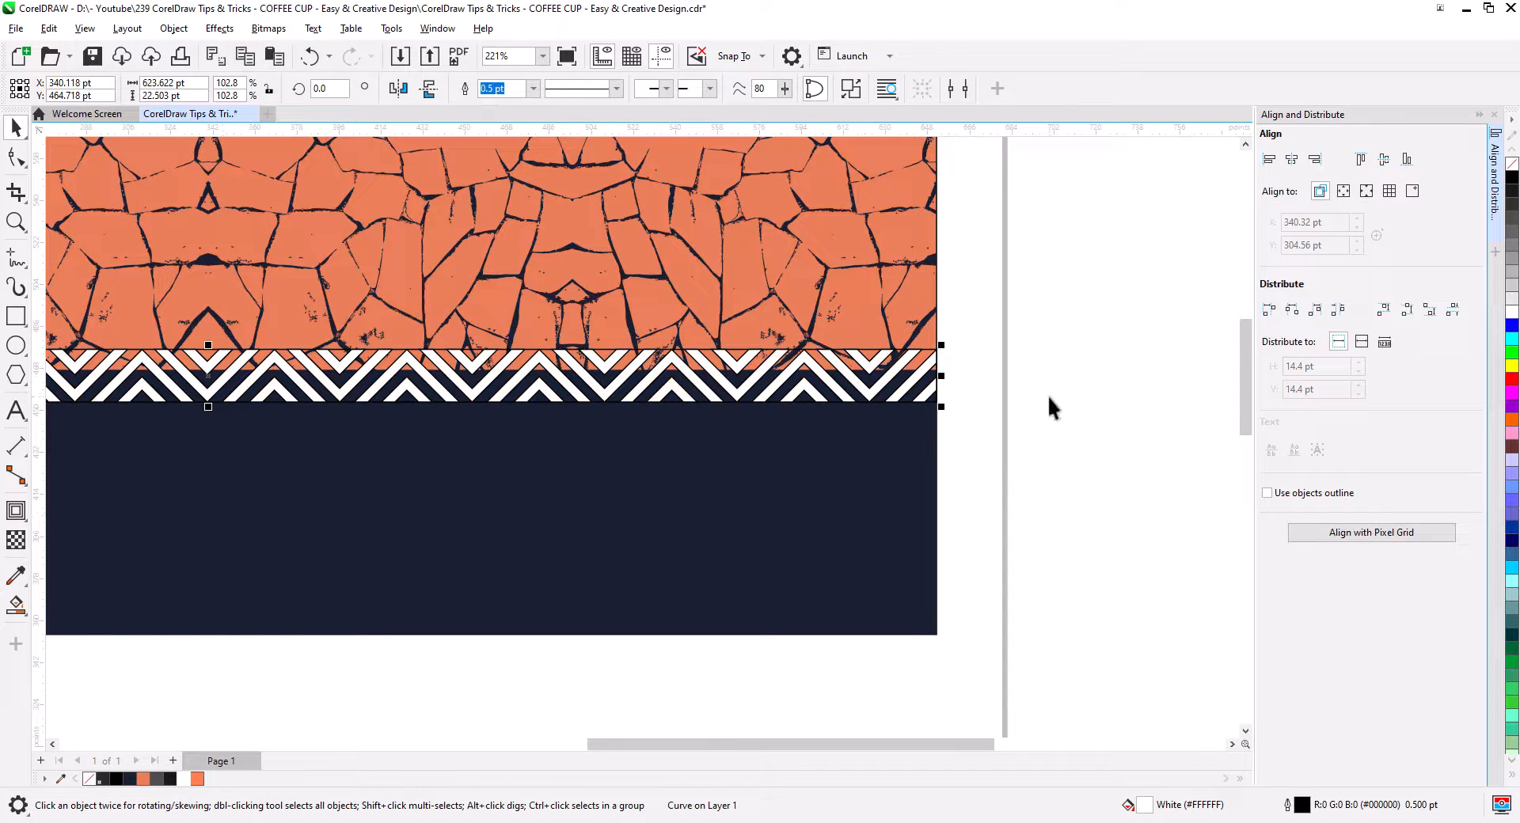
{"action": "left_click", "coordinate": [946, 351]}
{"action": "left_click", "coordinate": [931, 362]}
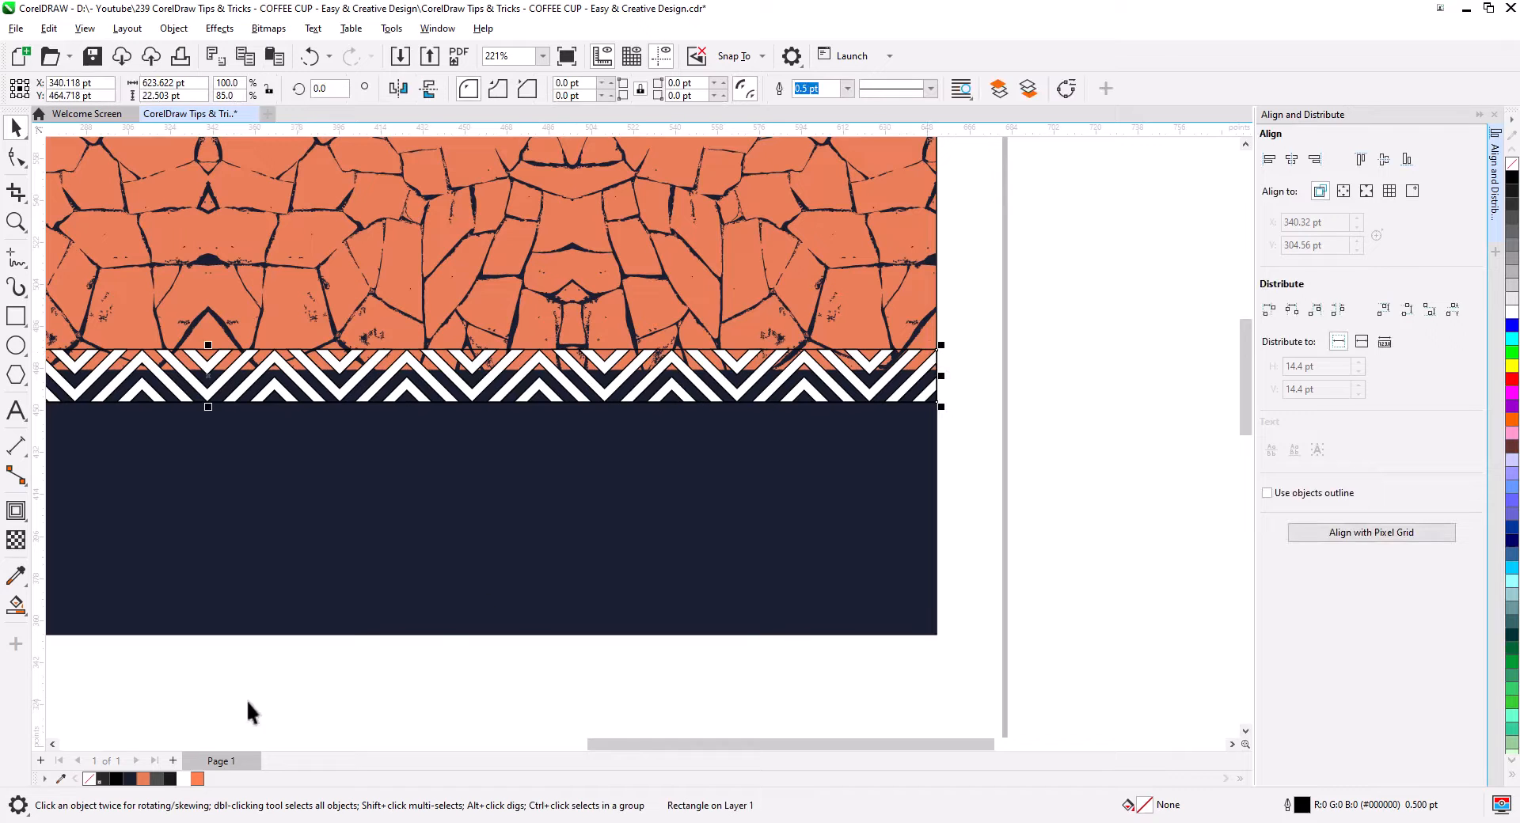
{"action": "left_click", "coordinate": [129, 779]}
{"action": "left_click", "coordinate": [963, 449]}
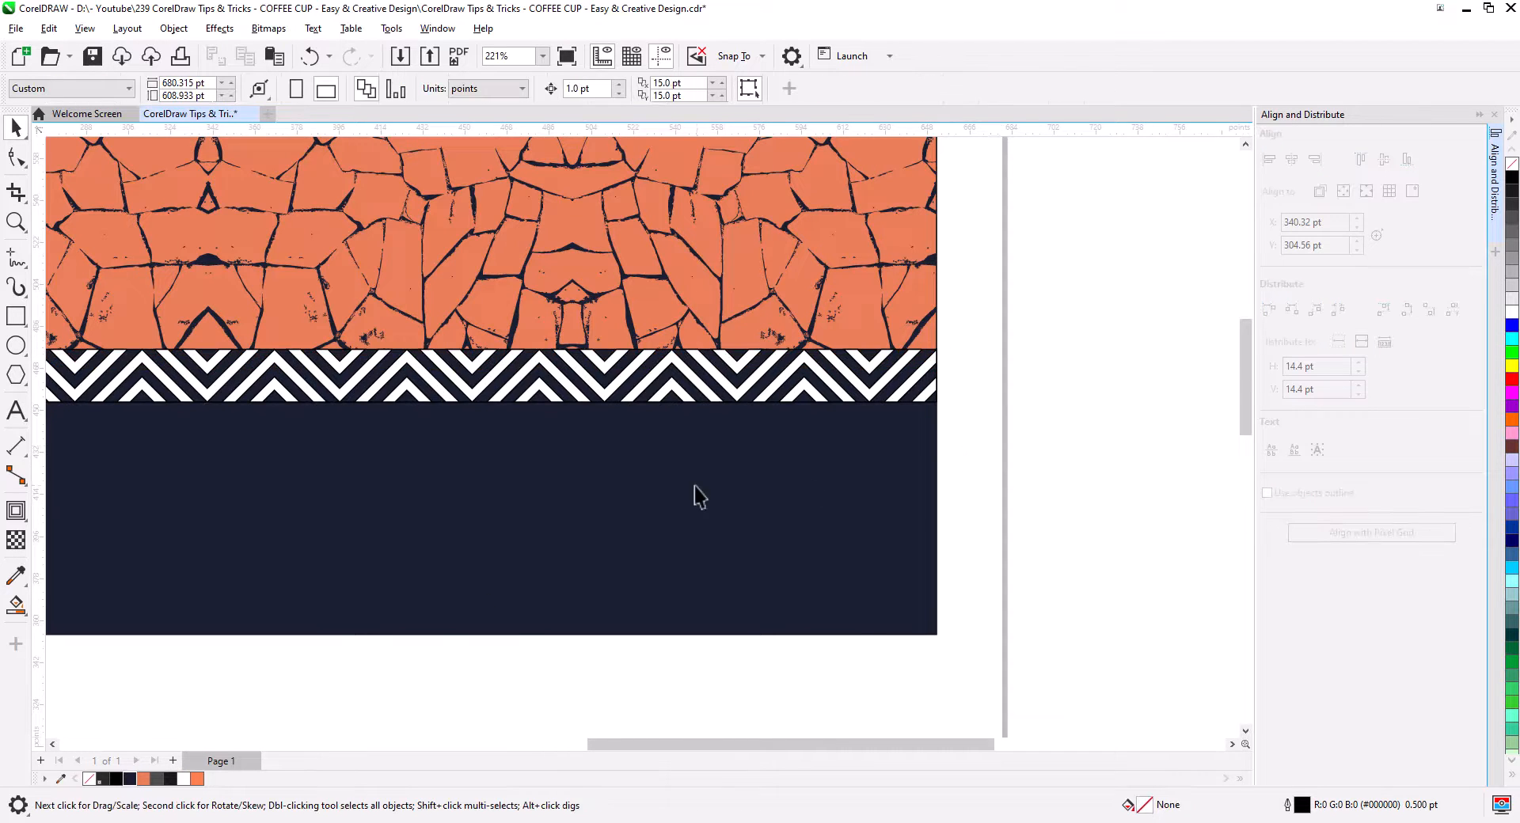
Remove the outlines from the chevron pattern and its frame rectangle.
{"action": "scroll", "coordinate": [695, 489], "scroll_direction": "down", "scroll_amount": 4}
{"action": "left_click_drag", "start_coordinate": [636, 537], "coordinate": [869, 546]}
{"action": "left_click_drag", "start_coordinate": [1094, 489], "coordinate": [222, 371]}
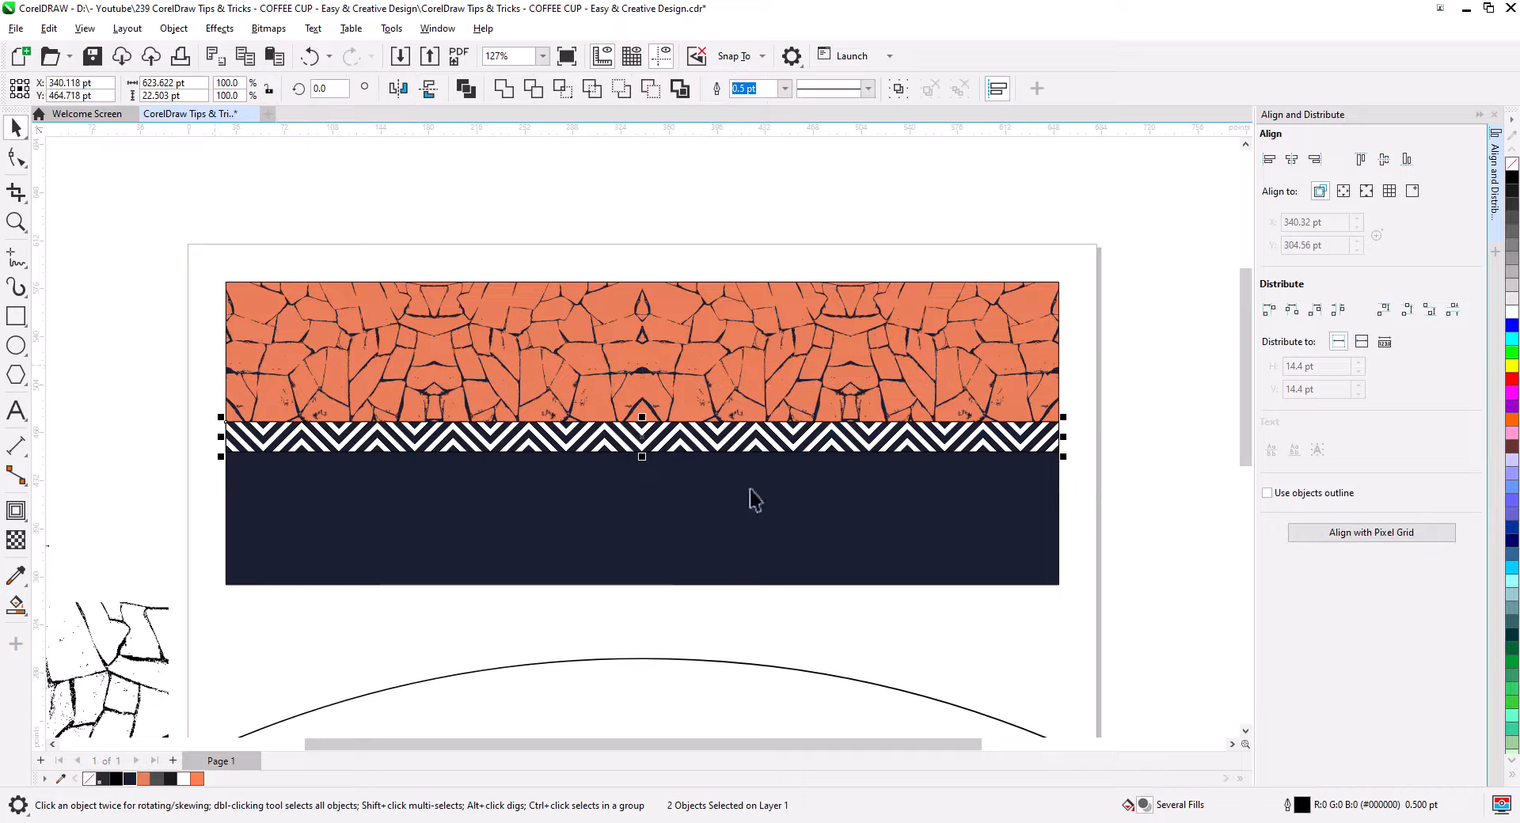
{"action": "right_click", "coordinate": [1512, 165]}
{"action": "left_click", "coordinate": [1159, 432]}
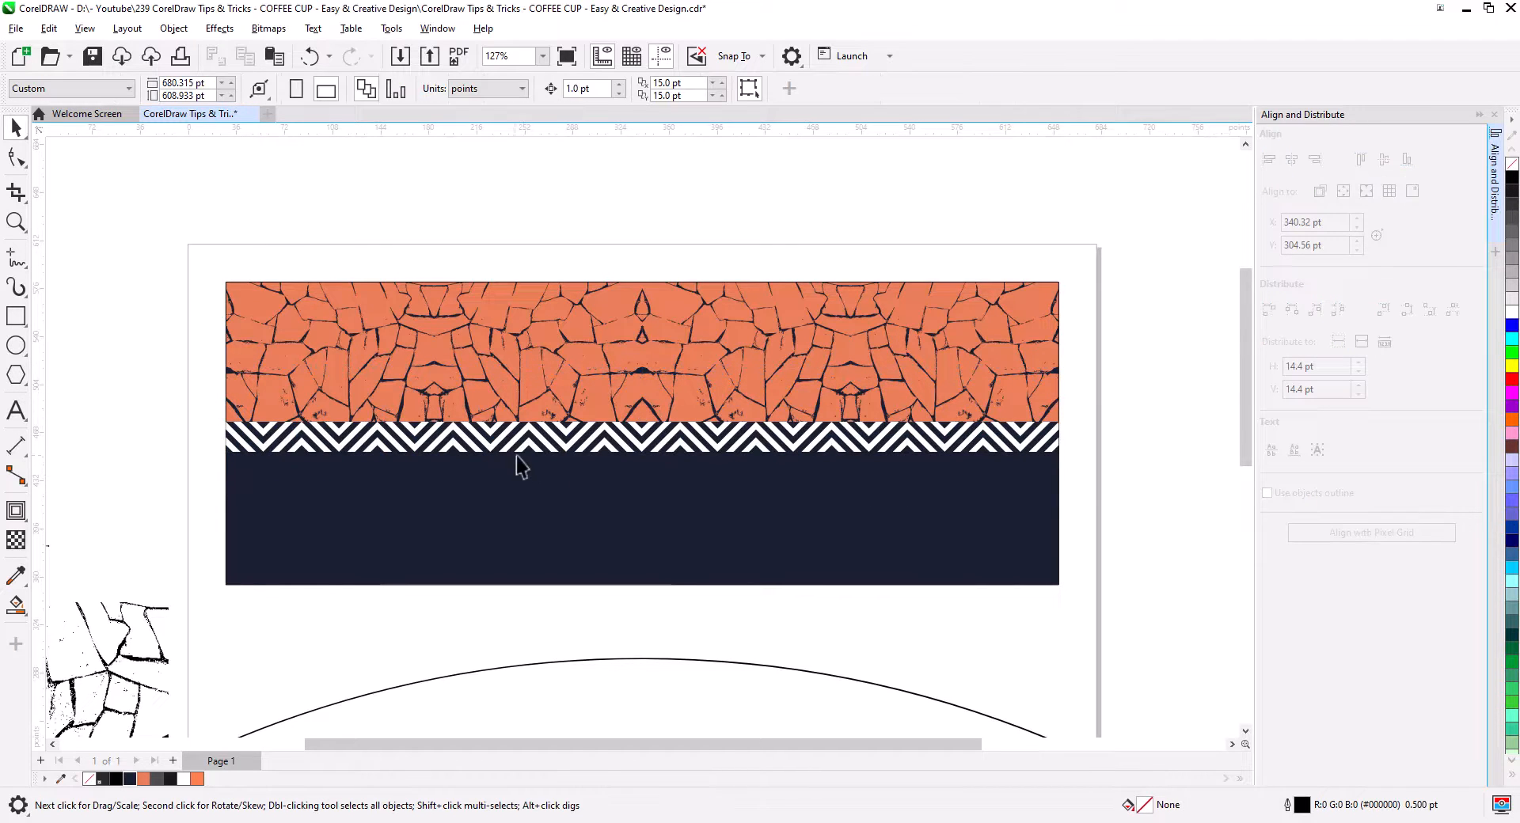
Move the loose black stone texture beside the page down and away from the slogan text.
{"action": "scroll", "coordinate": [472, 533], "scroll_direction": "down", "scroll_amount": 3}
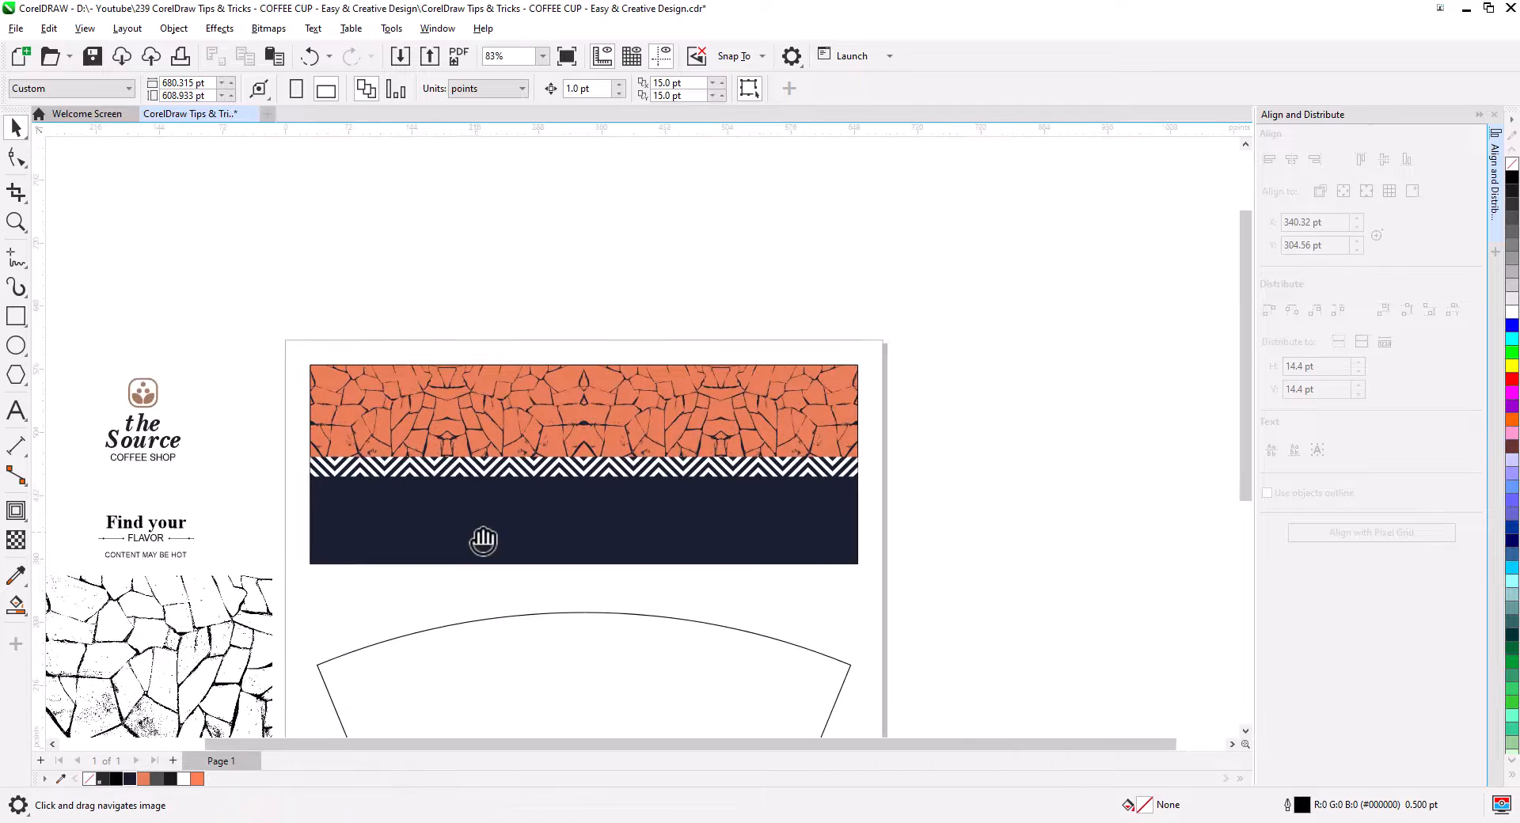
{"action": "left_click_drag", "start_coordinate": [532, 449], "coordinate": [563, 435]}
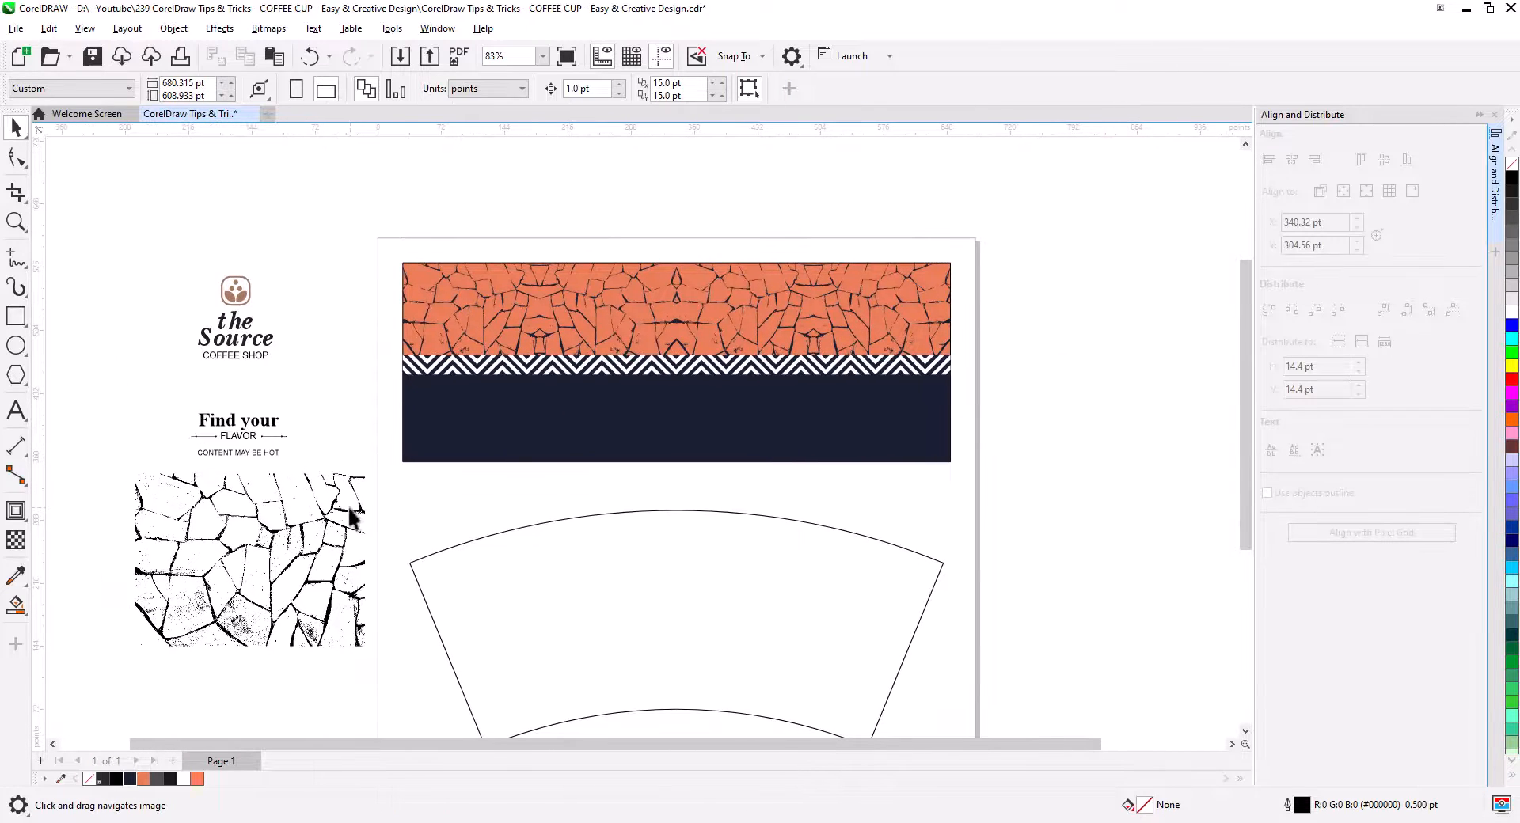
{"action": "left_click_drag", "start_coordinate": [349, 519], "coordinate": [211, 627]}
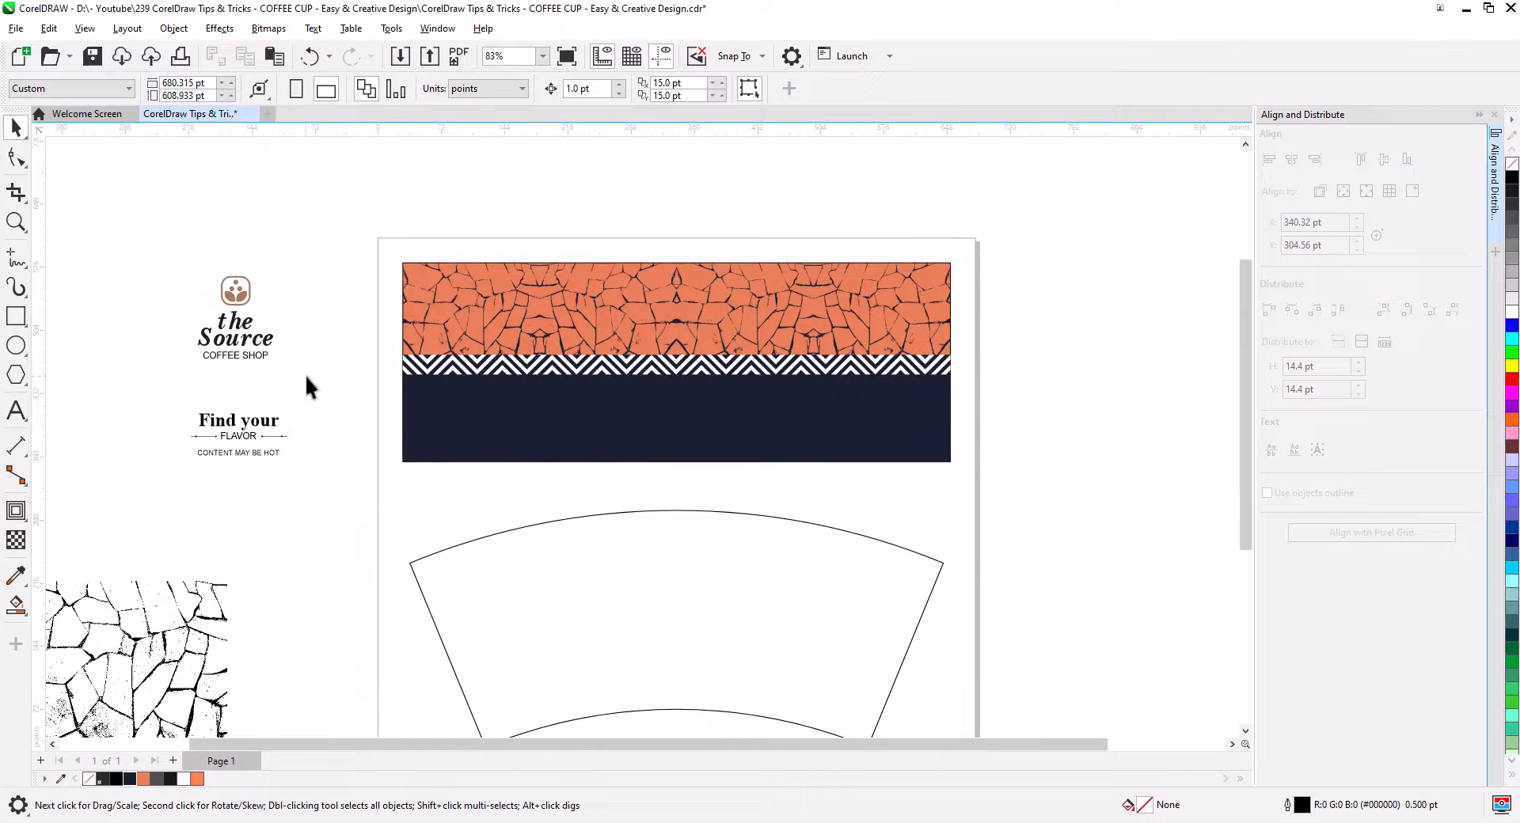
Copy the coffee shop logo onto the centre of the stone pattern and scale it down to about 51 × 57 pt.
{"action": "left_click_drag", "start_coordinate": [175, 256], "coordinate": [175, 256]}
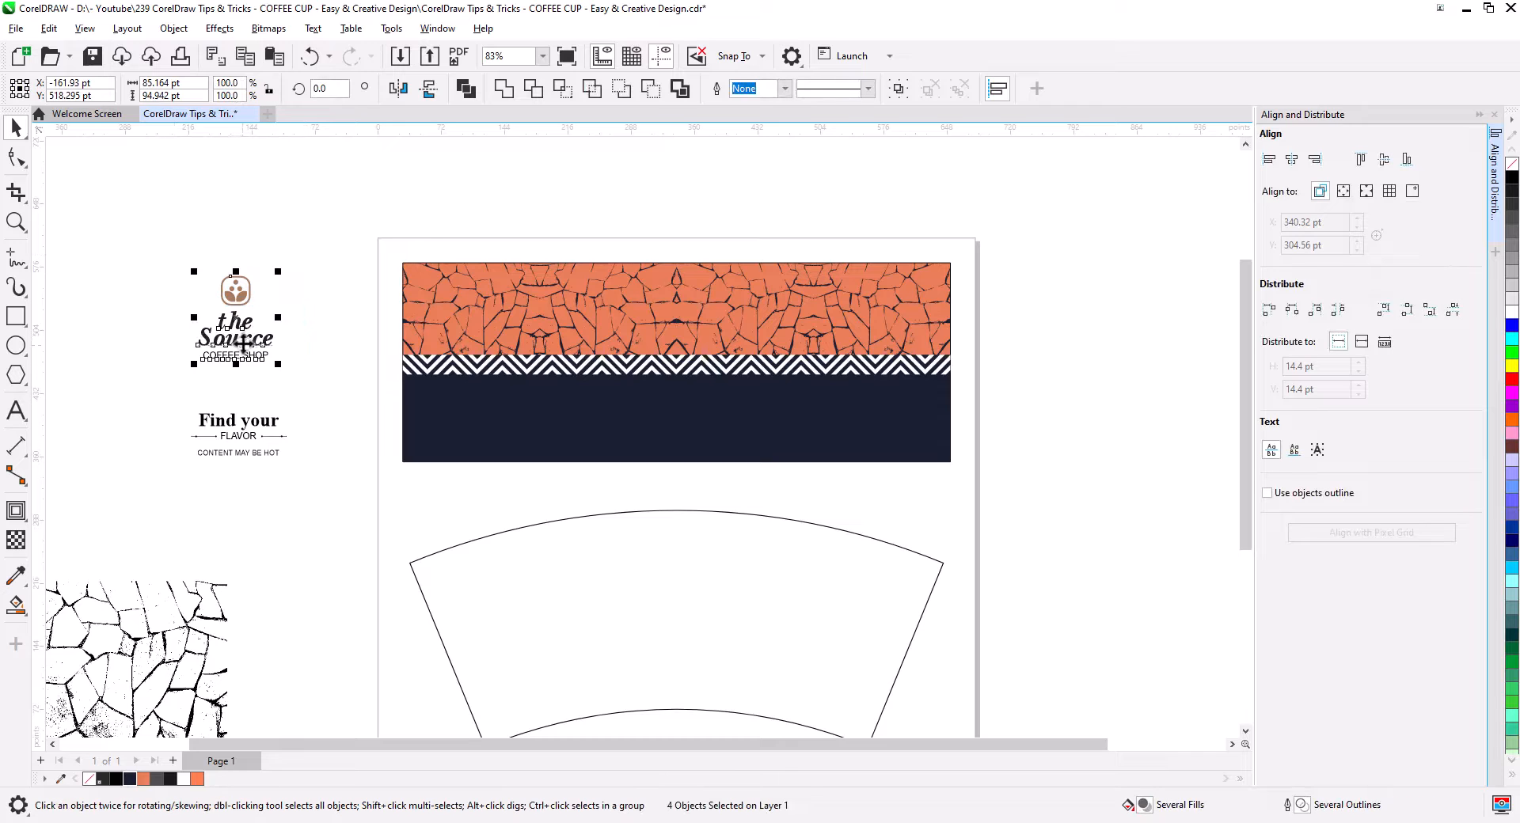
{"action": "left_click_drag", "start_coordinate": [241, 342], "coordinate": [680, 330]}
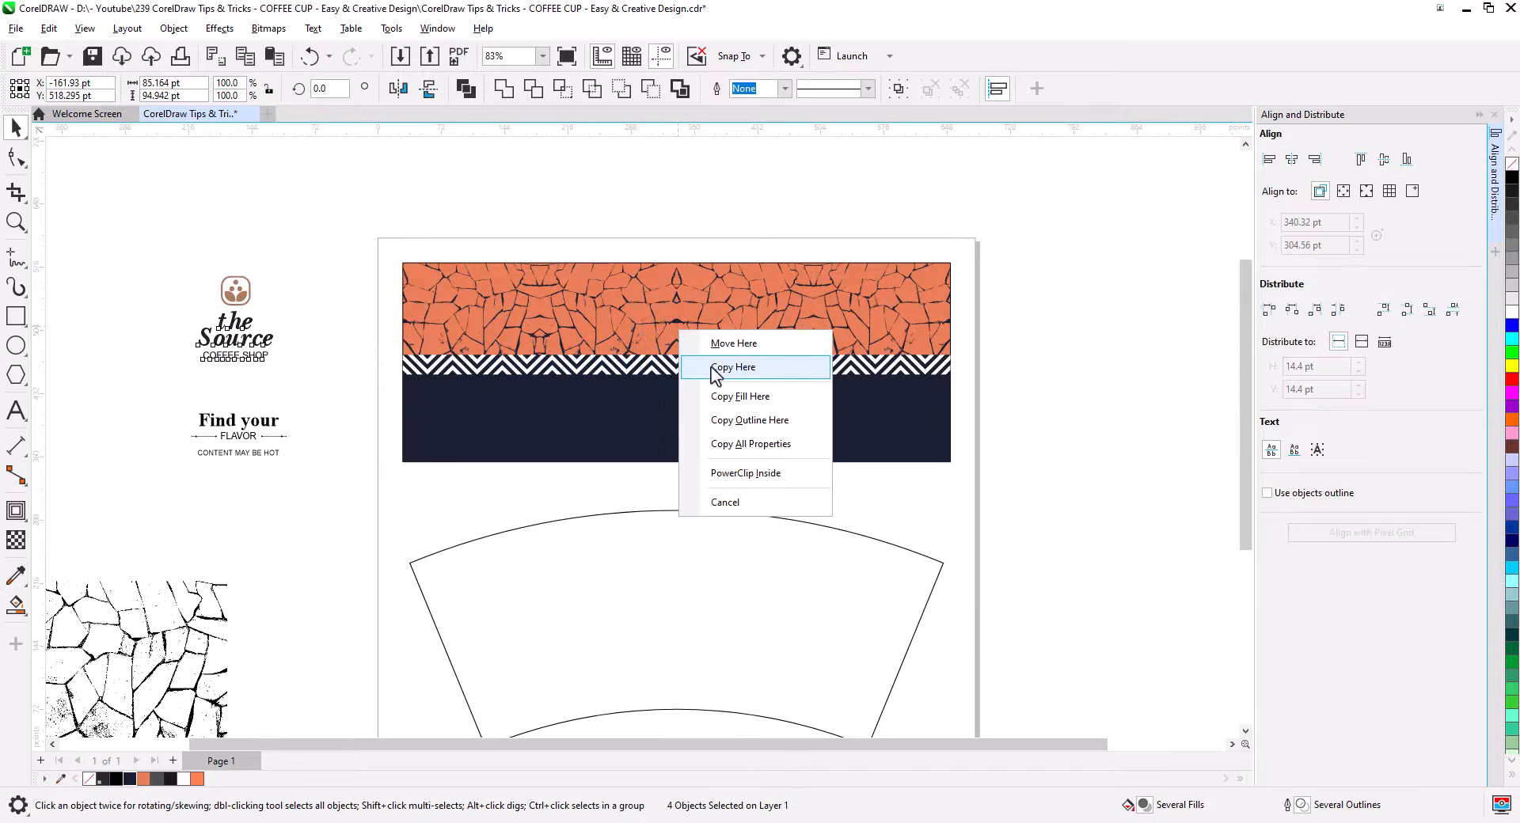
{"action": "left_click", "coordinate": [711, 367]}
{"action": "scroll", "coordinate": [689, 318], "scroll_direction": "up", "scroll_amount": 3}
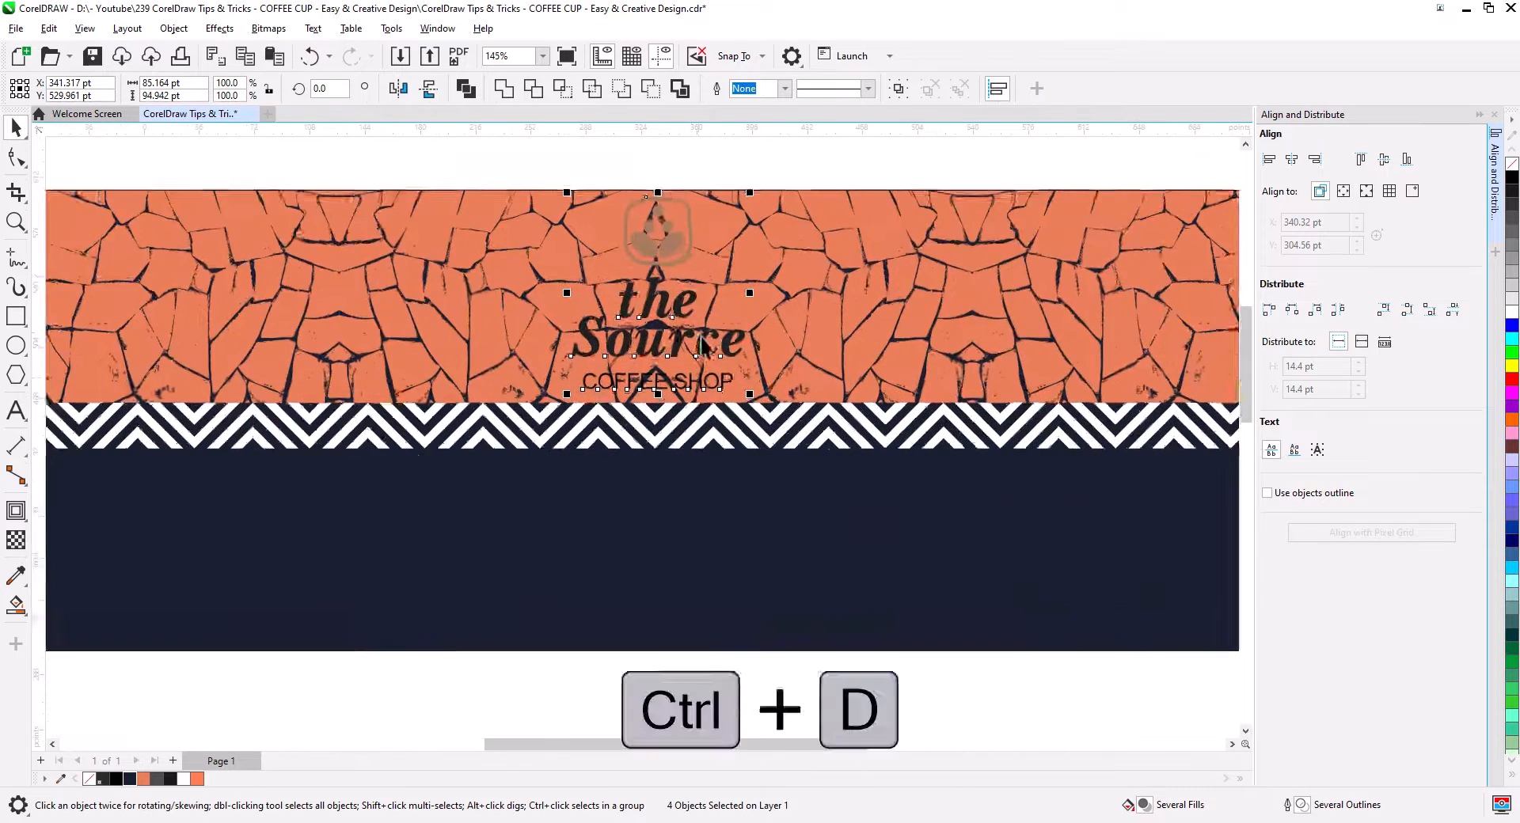
{"action": "scroll", "coordinate": [702, 346], "scroll_direction": "up", "scroll_amount": 1}
{"action": "left_click_drag", "start_coordinate": [760, 405], "coordinate": [710, 496]}
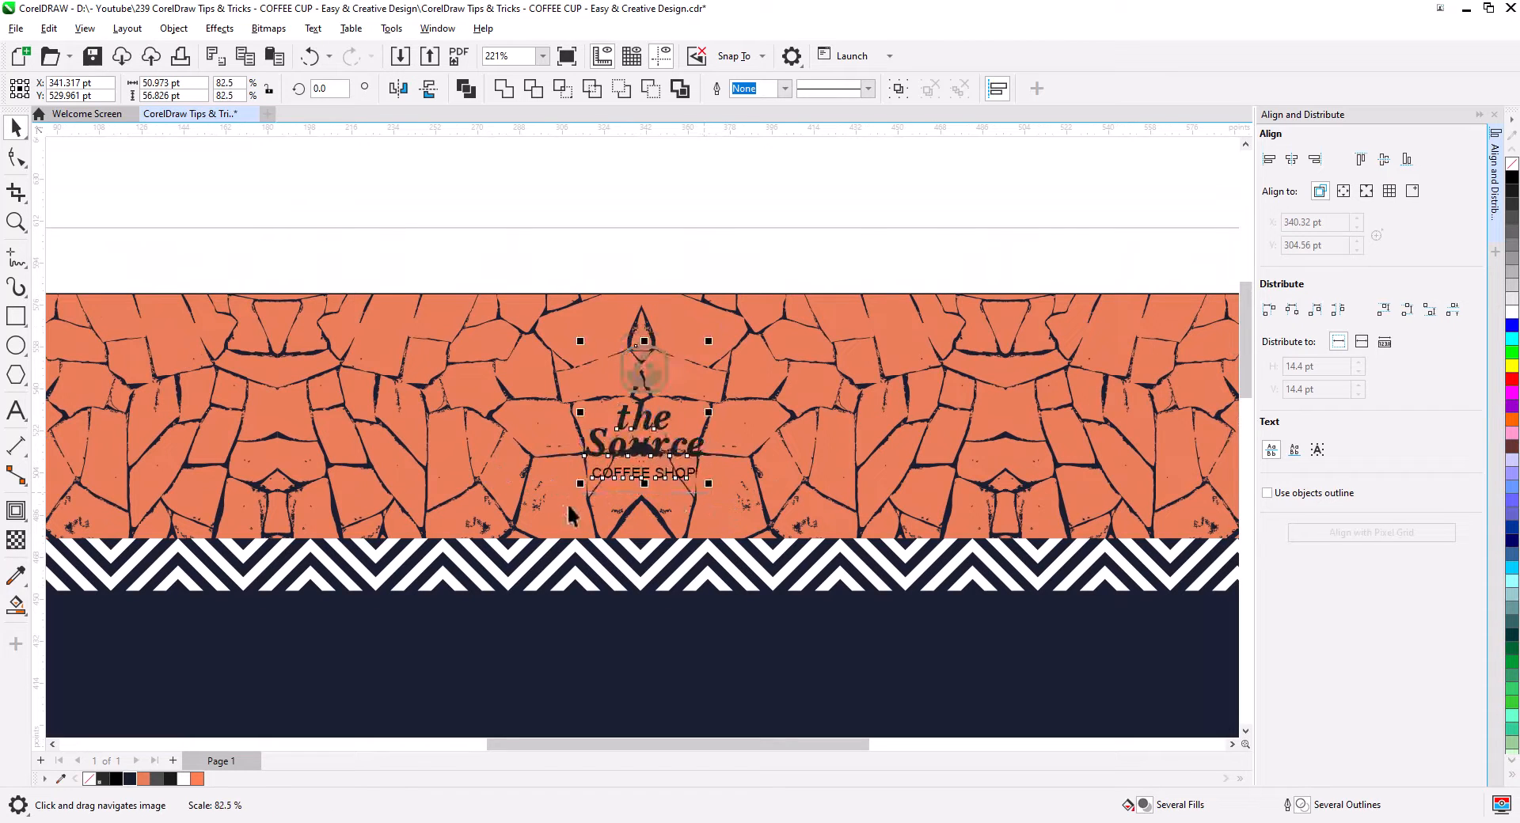
Draw a circle about 80 pt in diameter around the copied logo.
{"action": "left_click", "coordinate": [16, 346]}
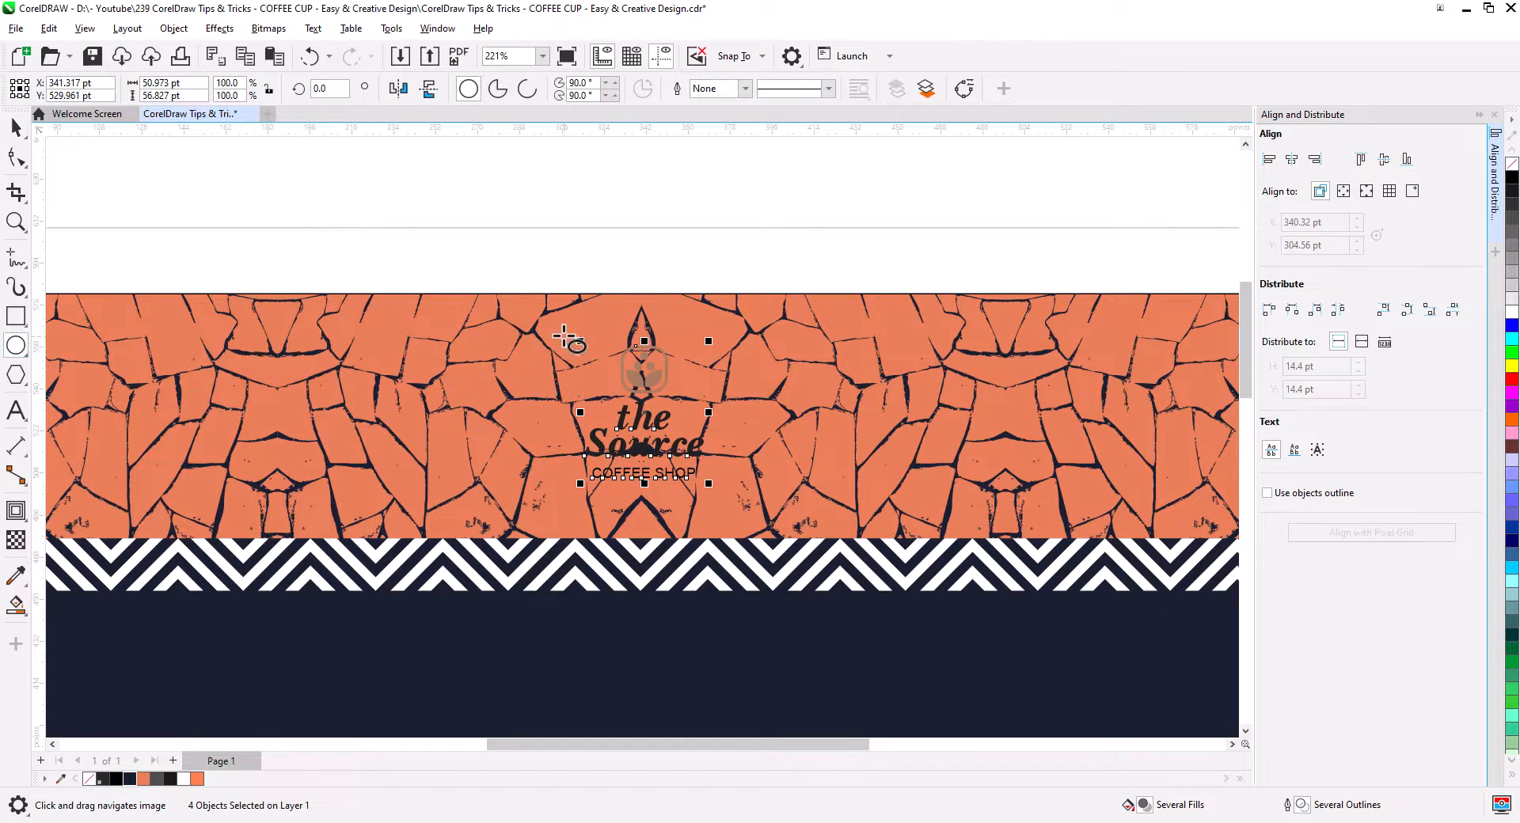
{"action": "left_click_drag", "start_coordinate": [564, 336], "coordinate": [755, 526]}
{"action": "left_click", "coordinate": [20, 127]}
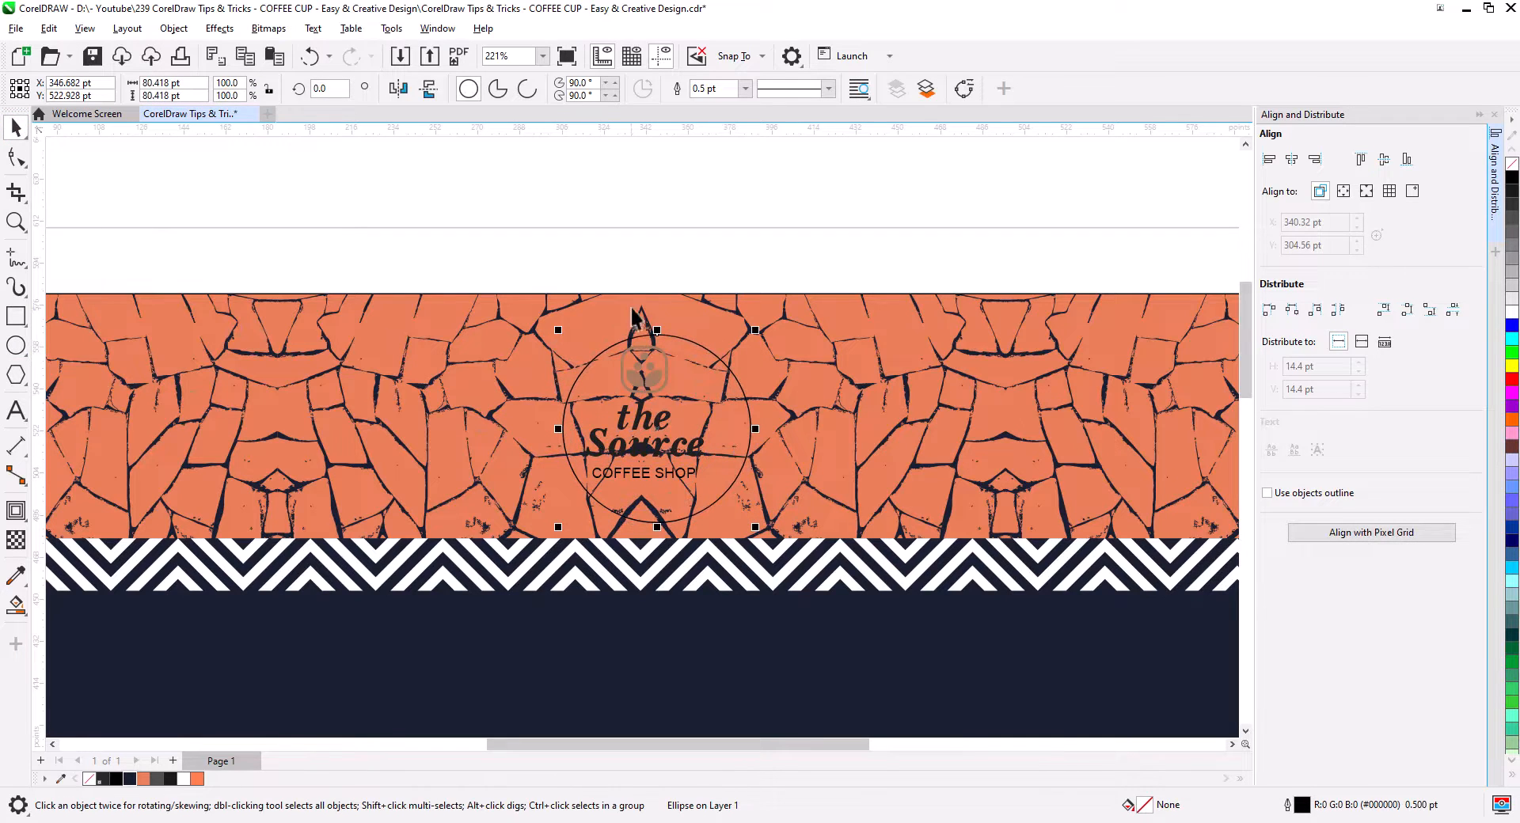
Centre the circle horizontally on the wrap and shift it slightly upward around the logo.
{"action": "left_click", "coordinate": [672, 319], "text": "shift"}
{"action": "left_click", "coordinate": [1291, 159]}
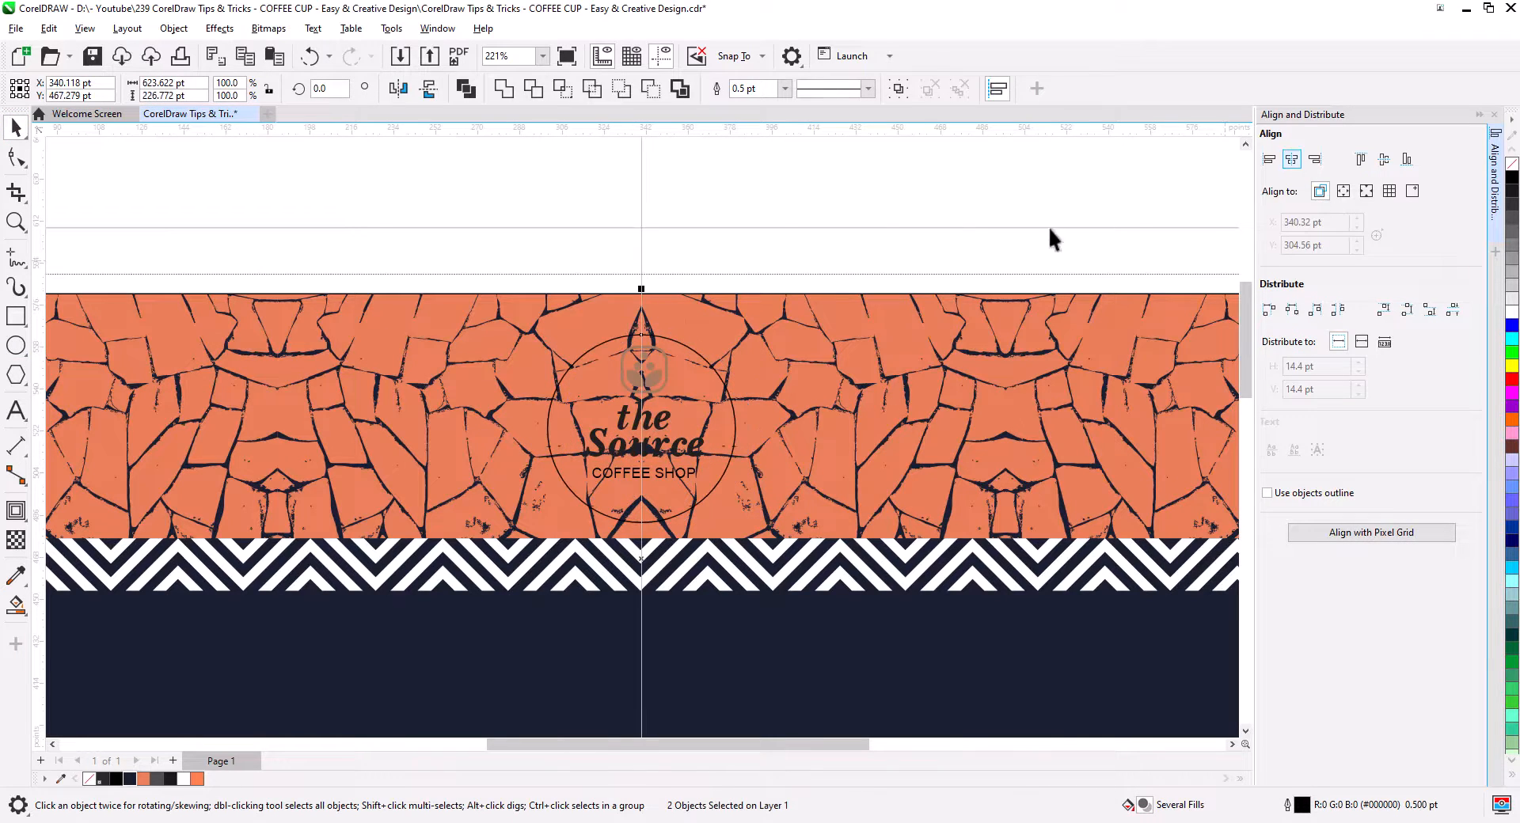
{"action": "left_click", "coordinate": [779, 282]}
{"action": "left_click", "coordinate": [694, 352]}
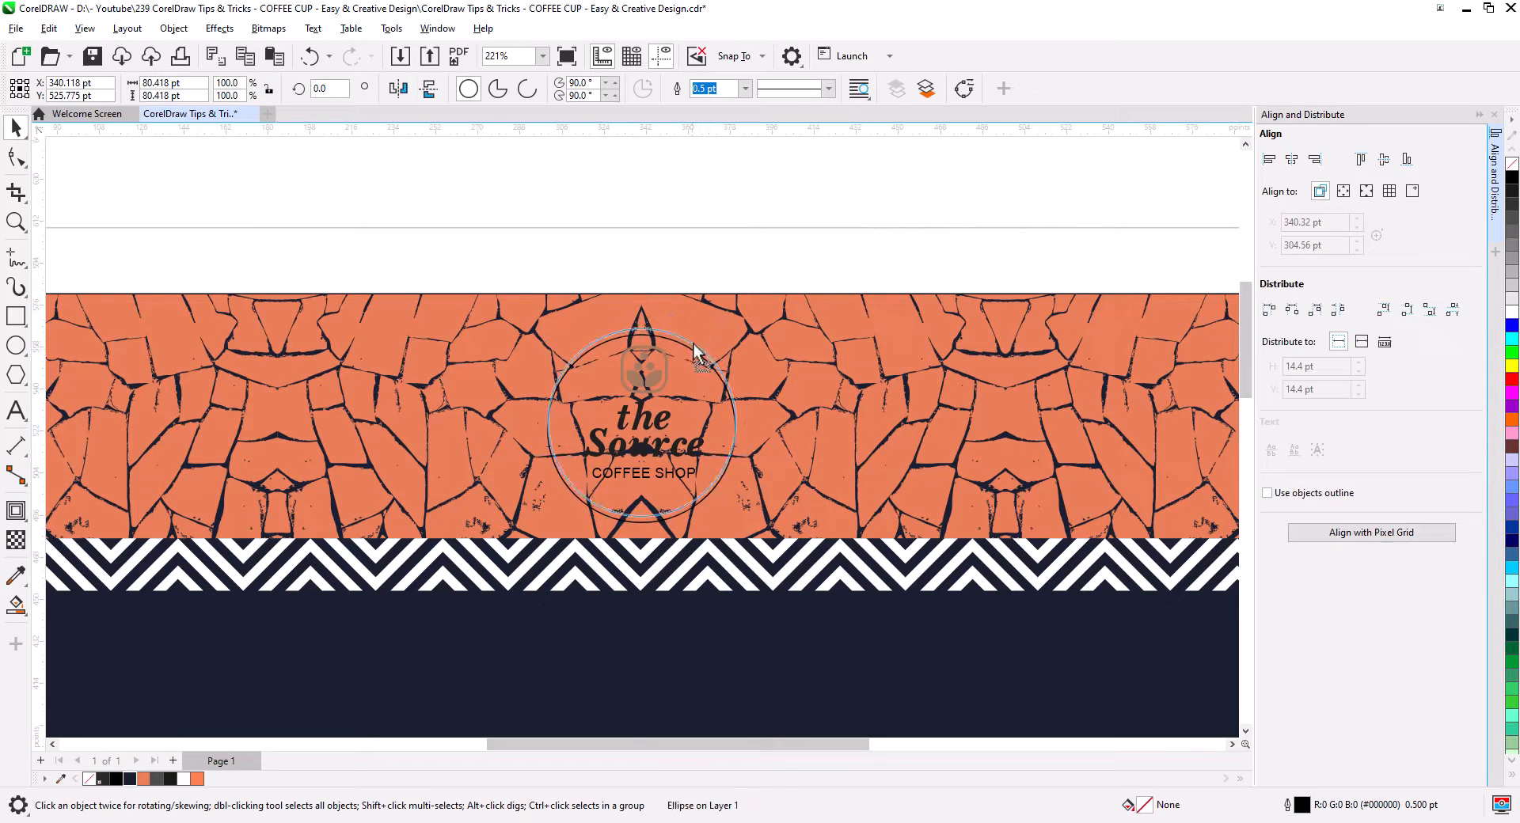
{"action": "left_click", "coordinate": [543, 290]}
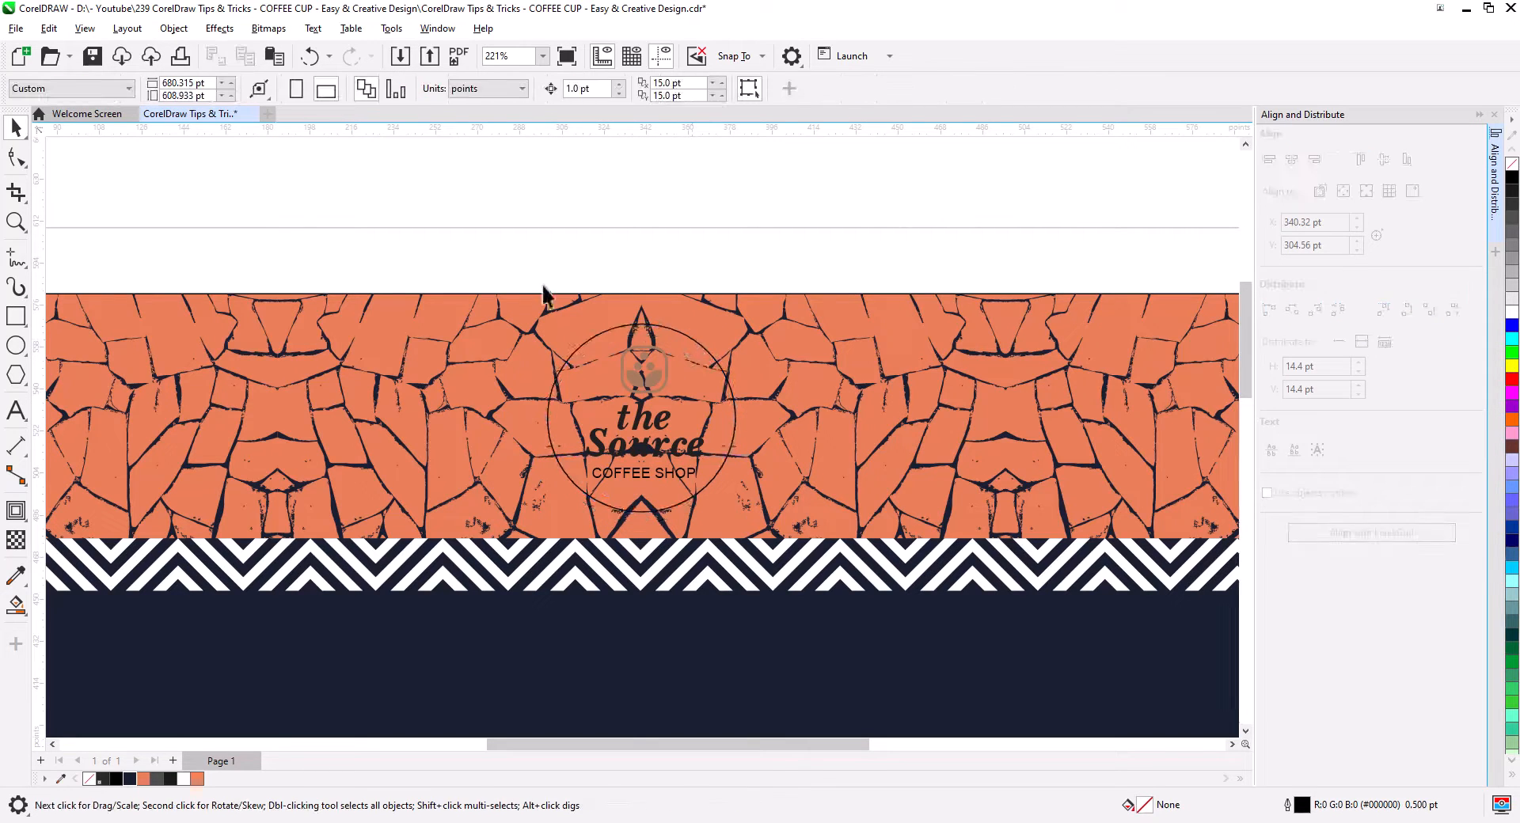
Bring the four copied logo objects to the front of the page and group them.
{"action": "left_click_drag", "start_coordinate": [739, 487], "coordinate": [740, 493]}
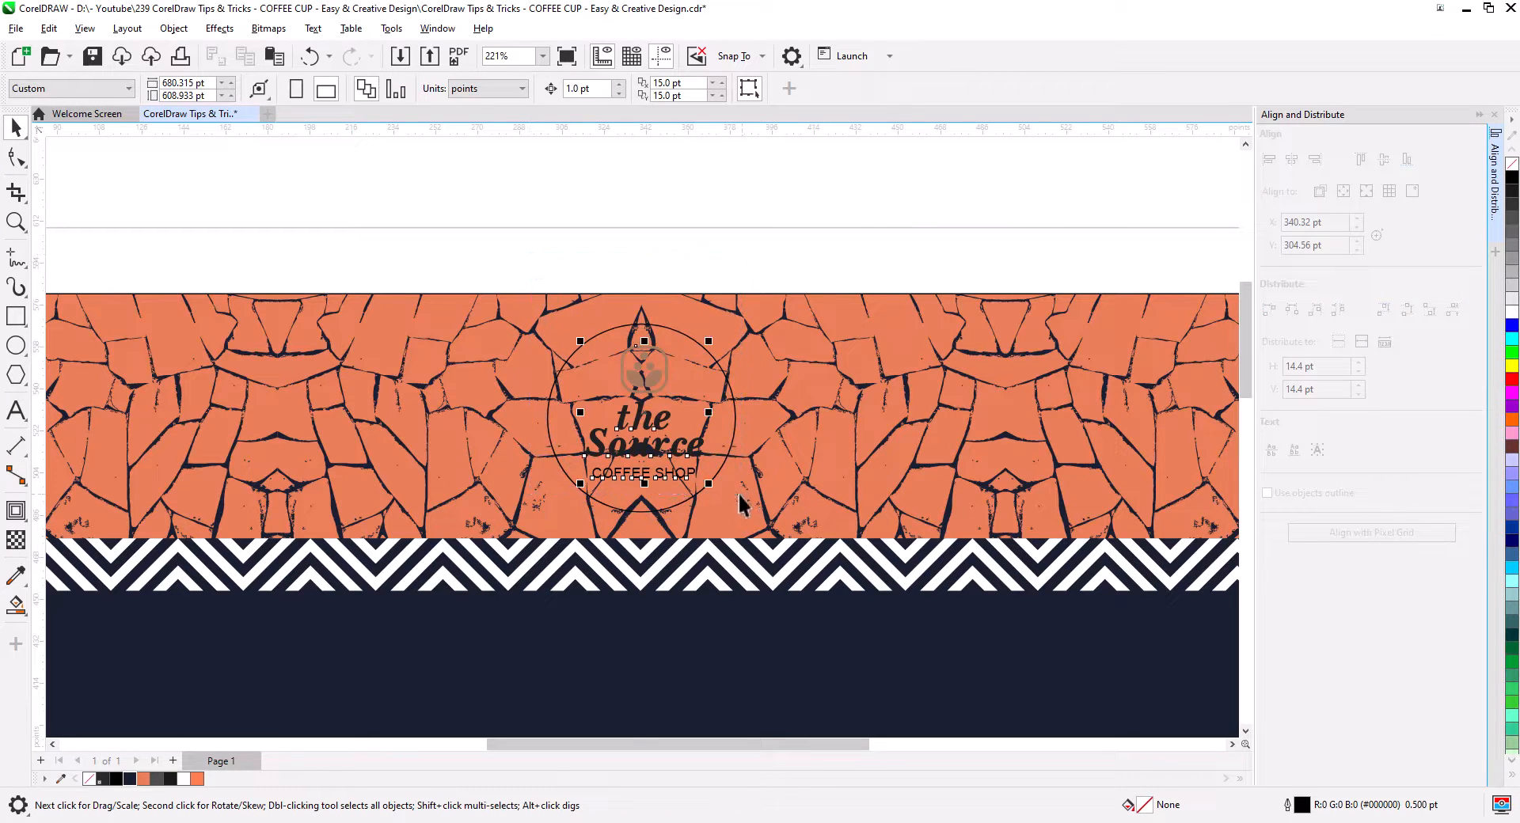
{"action": "right_click", "coordinate": [685, 473]}
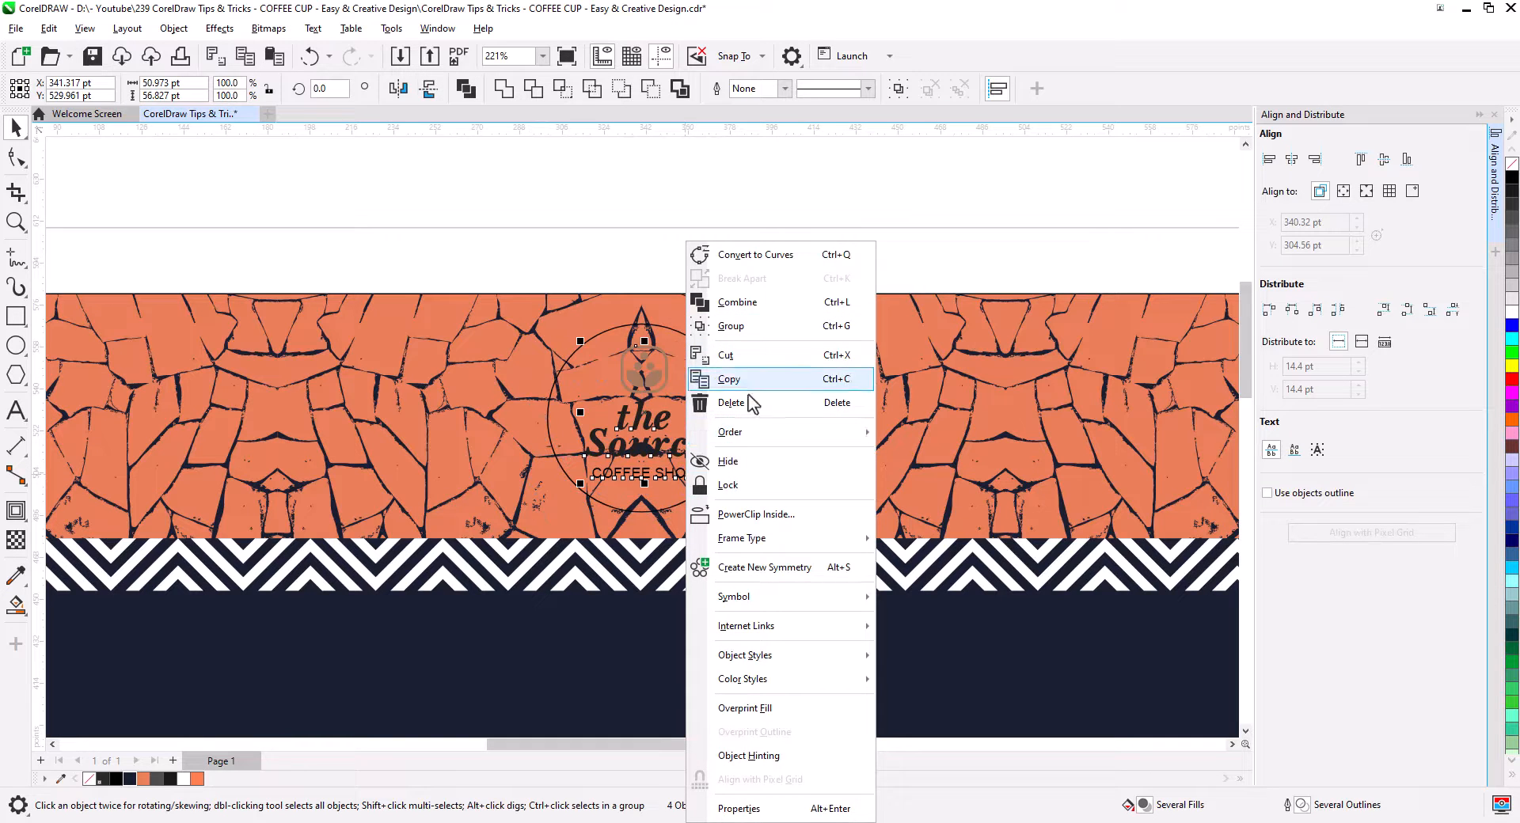
{"action": "mouse_move", "coordinate": [752, 434]}
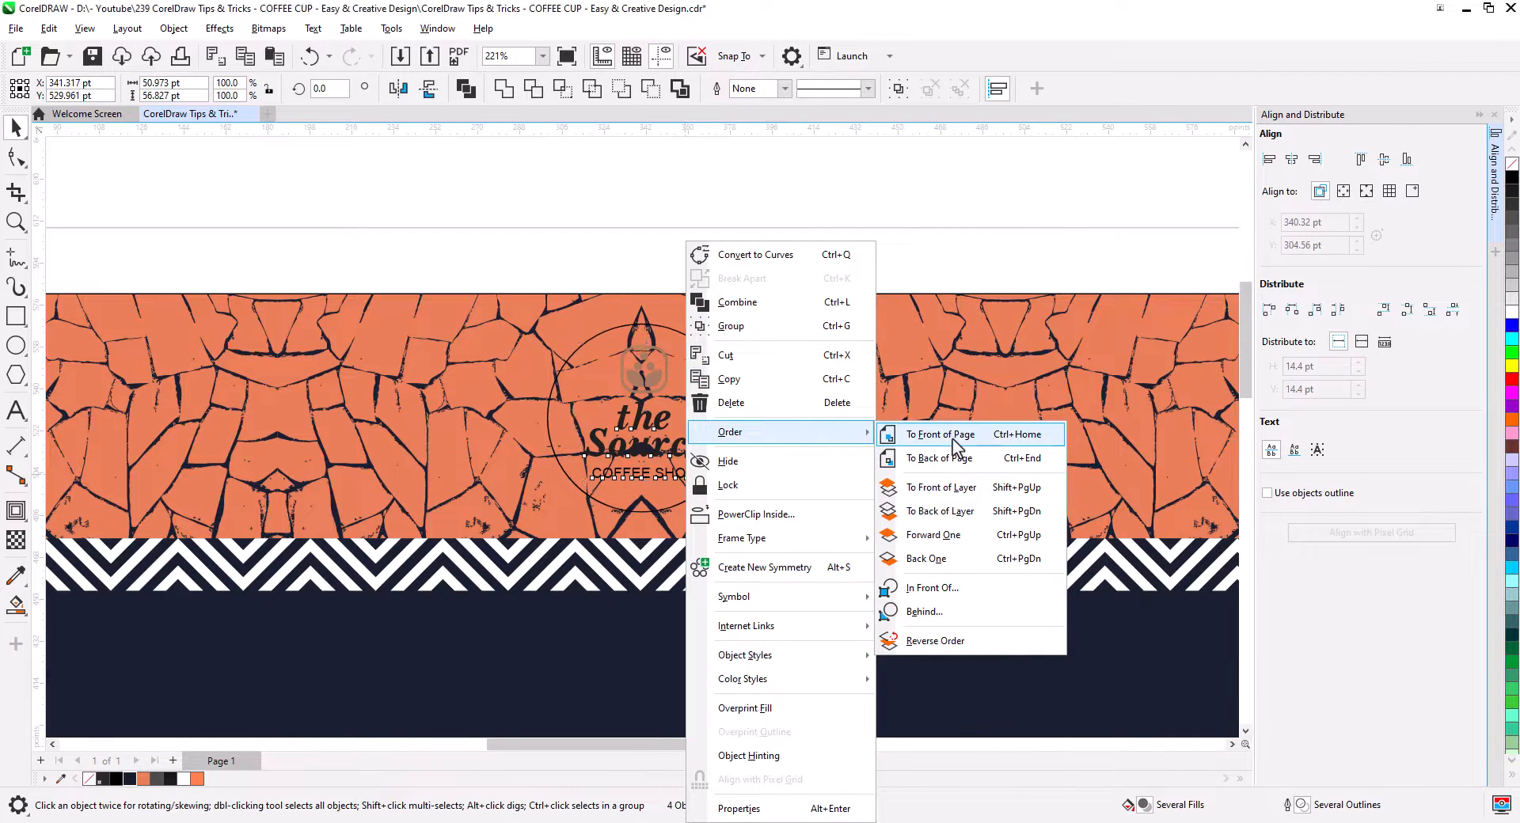
{"action": "left_click", "coordinate": [953, 440]}
{"action": "key", "text": "ctrl+g"}
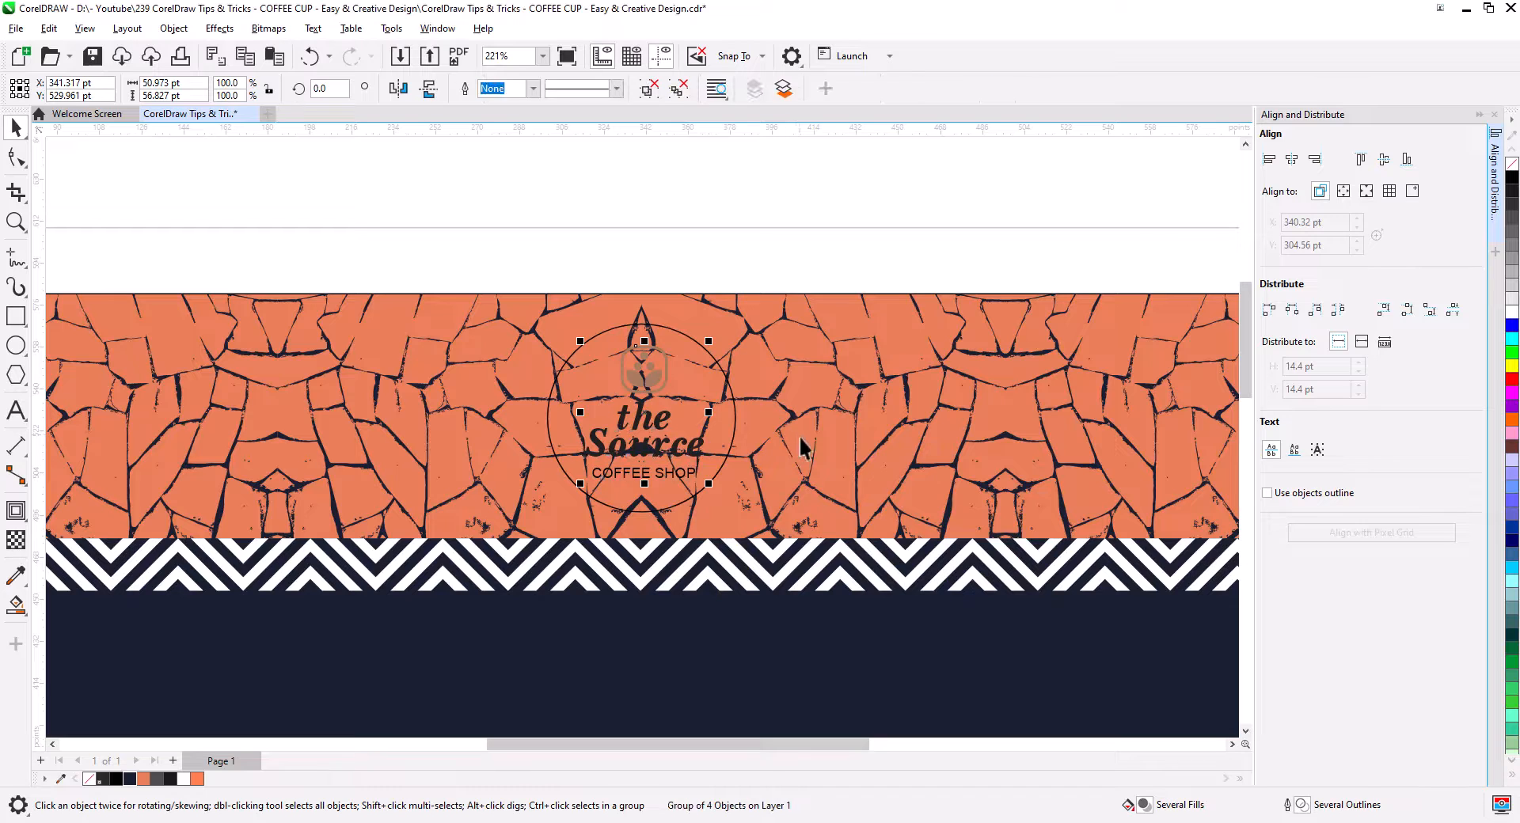
Centre the logo group horizontally on the circle.
{"action": "left_click", "coordinate": [733, 411], "text": "shift"}
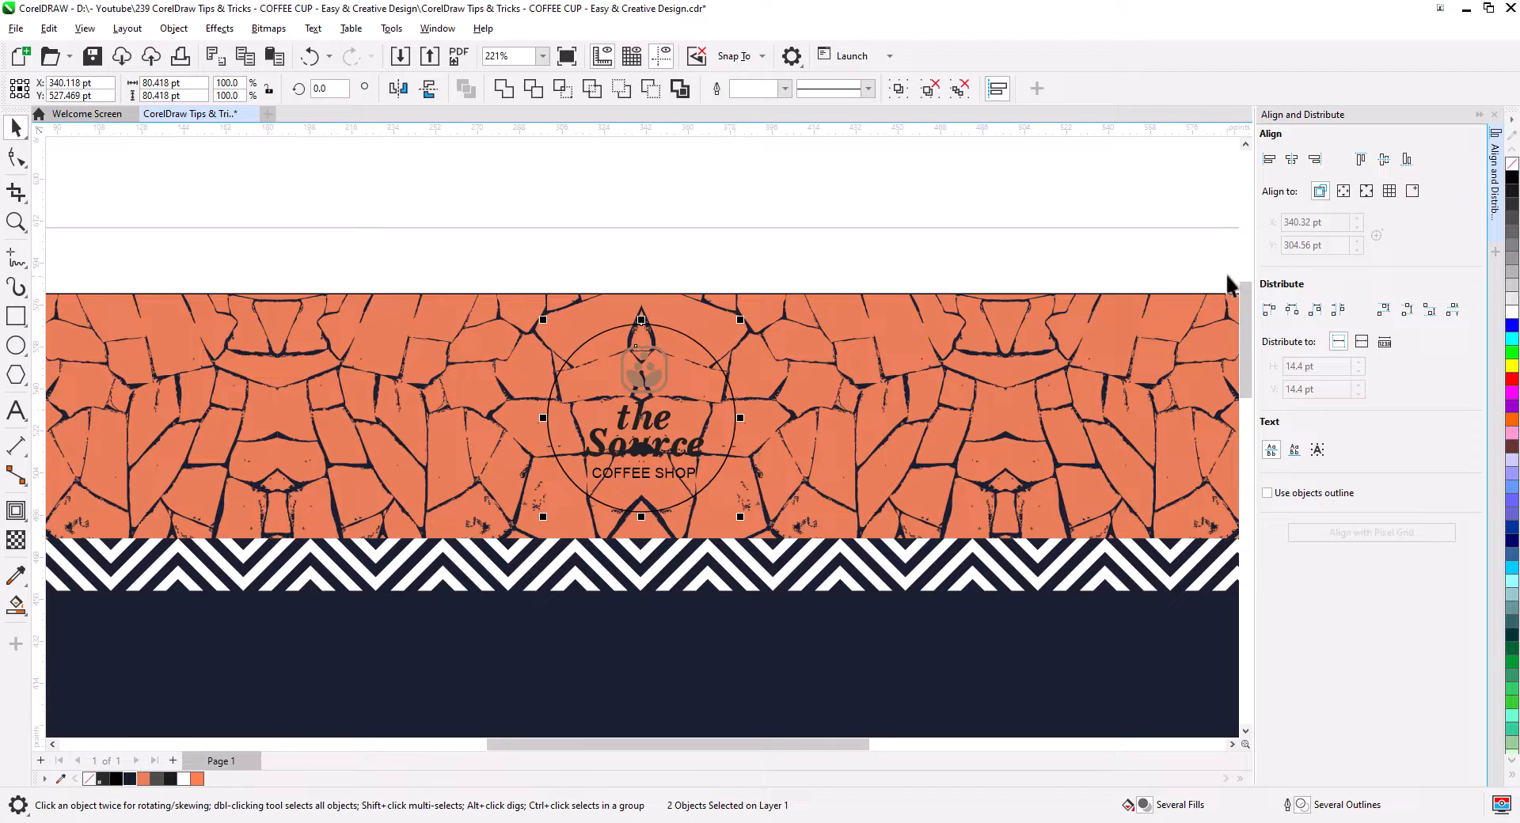
{"action": "left_click", "coordinate": [1291, 159]}
{"action": "key", "text": "Escape"}
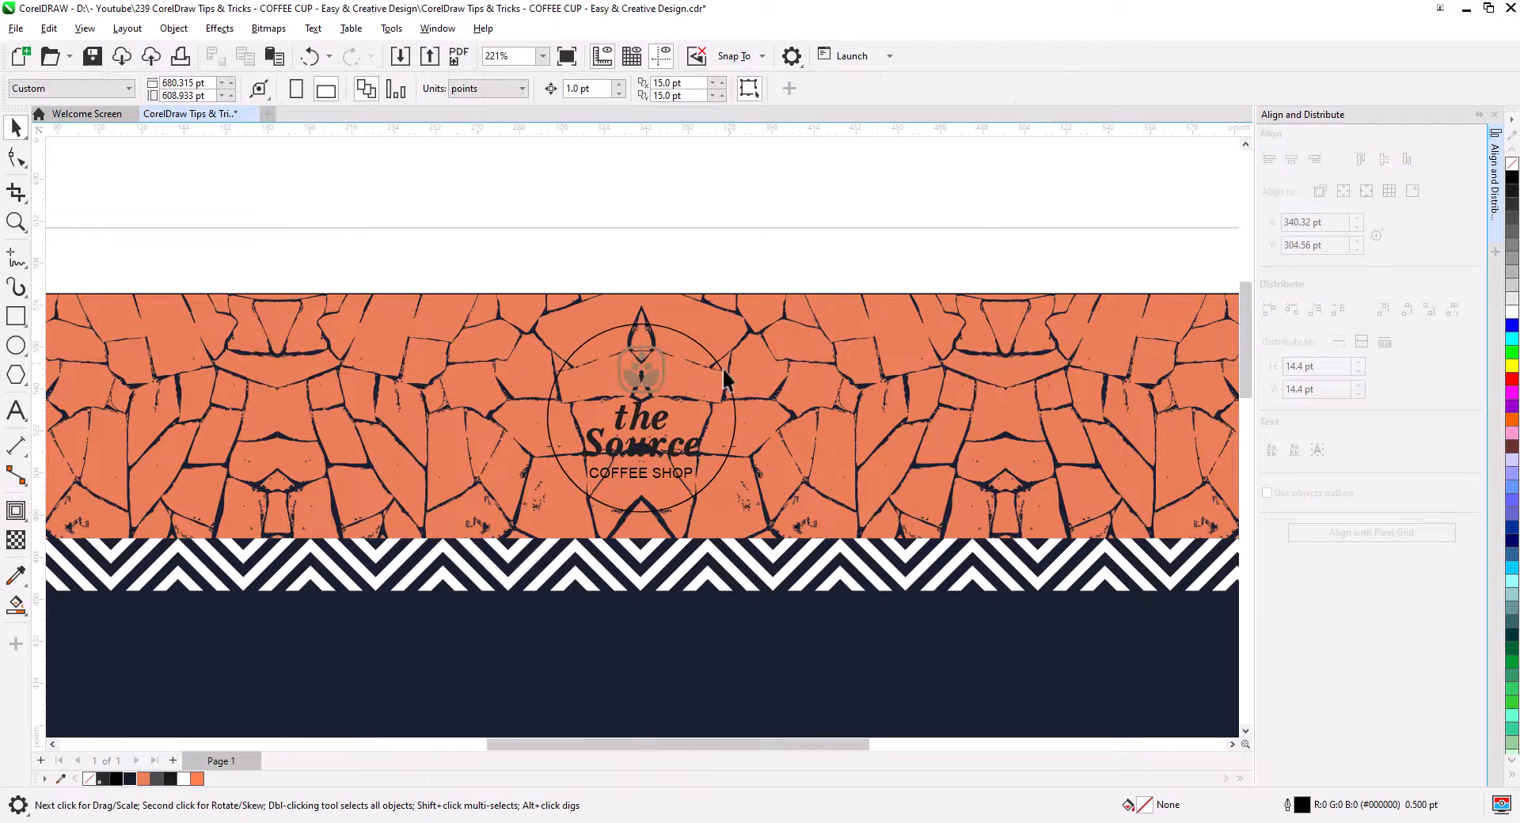
Fill the logo group on the stone pattern with white.
{"action": "left_click", "coordinate": [661, 384]}
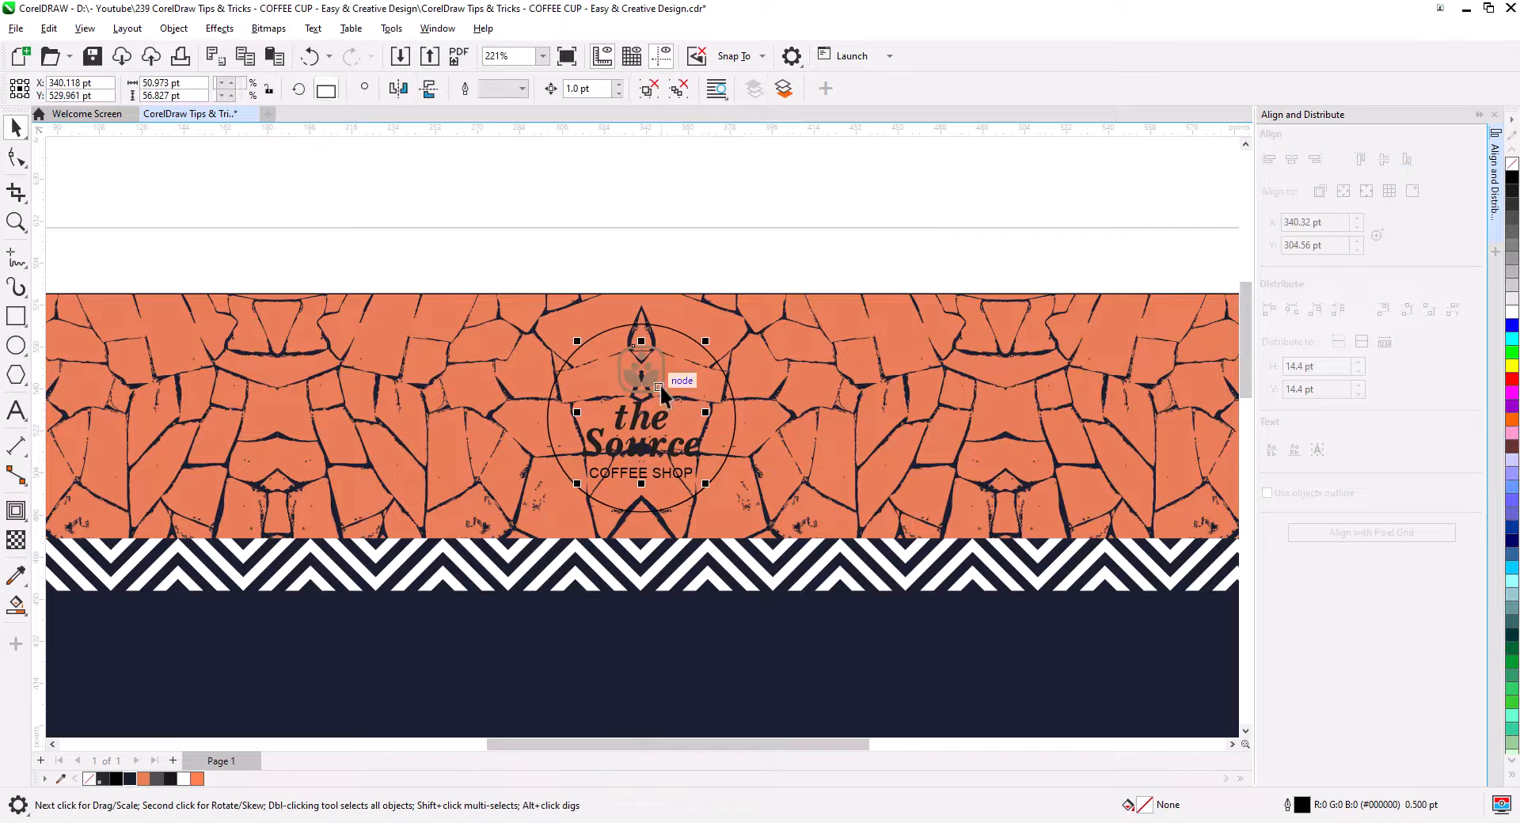
{"action": "left_click", "coordinate": [181, 779]}
{"action": "key", "text": "Escape"}
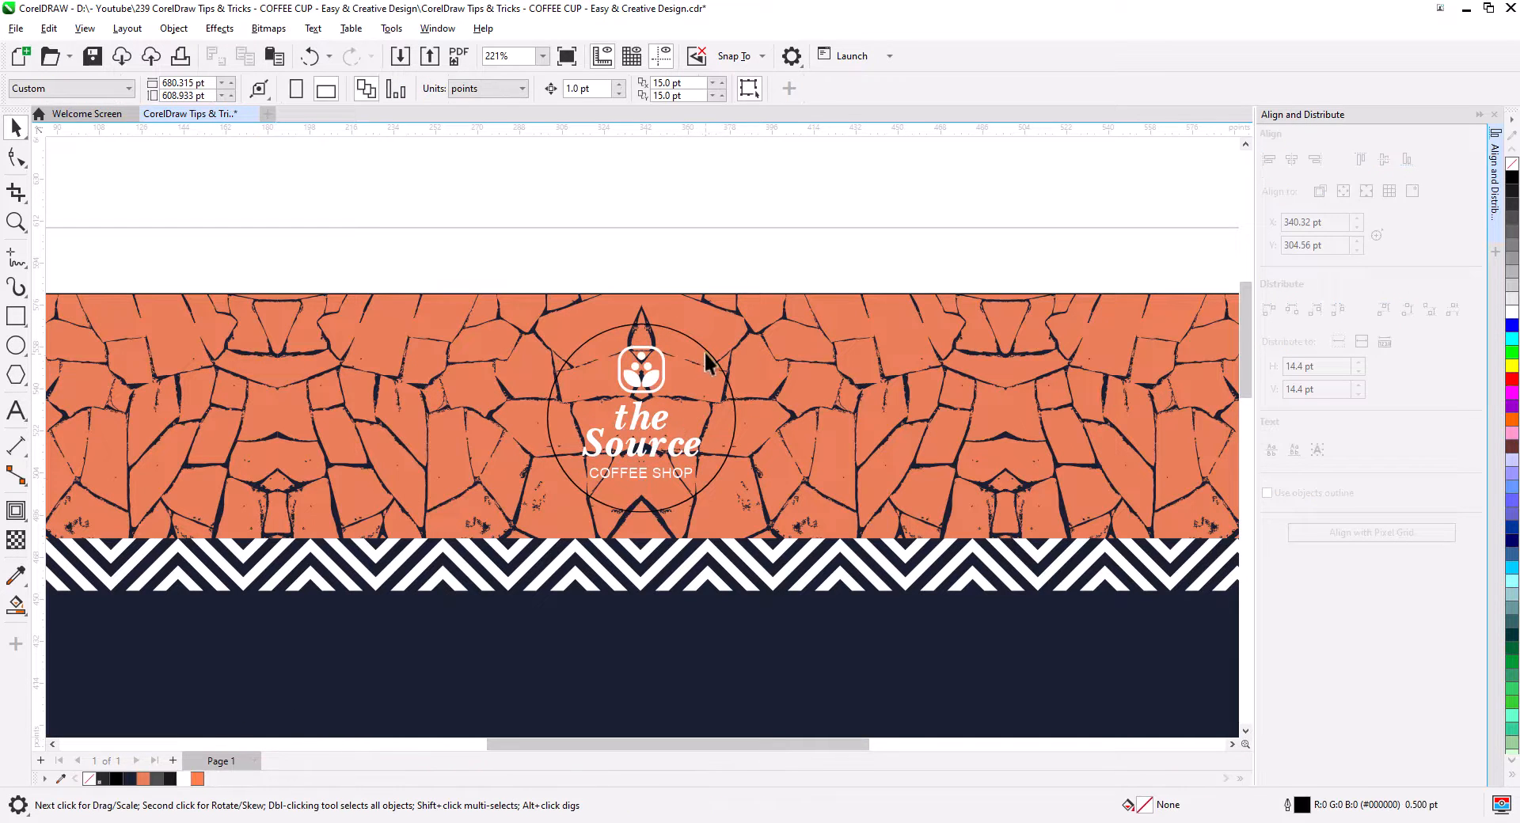
Fill the circle behind the logo with dark navy (#181F31) and shrink it to 78.454 pt in diameter.
{"action": "left_click", "coordinate": [710, 360]}
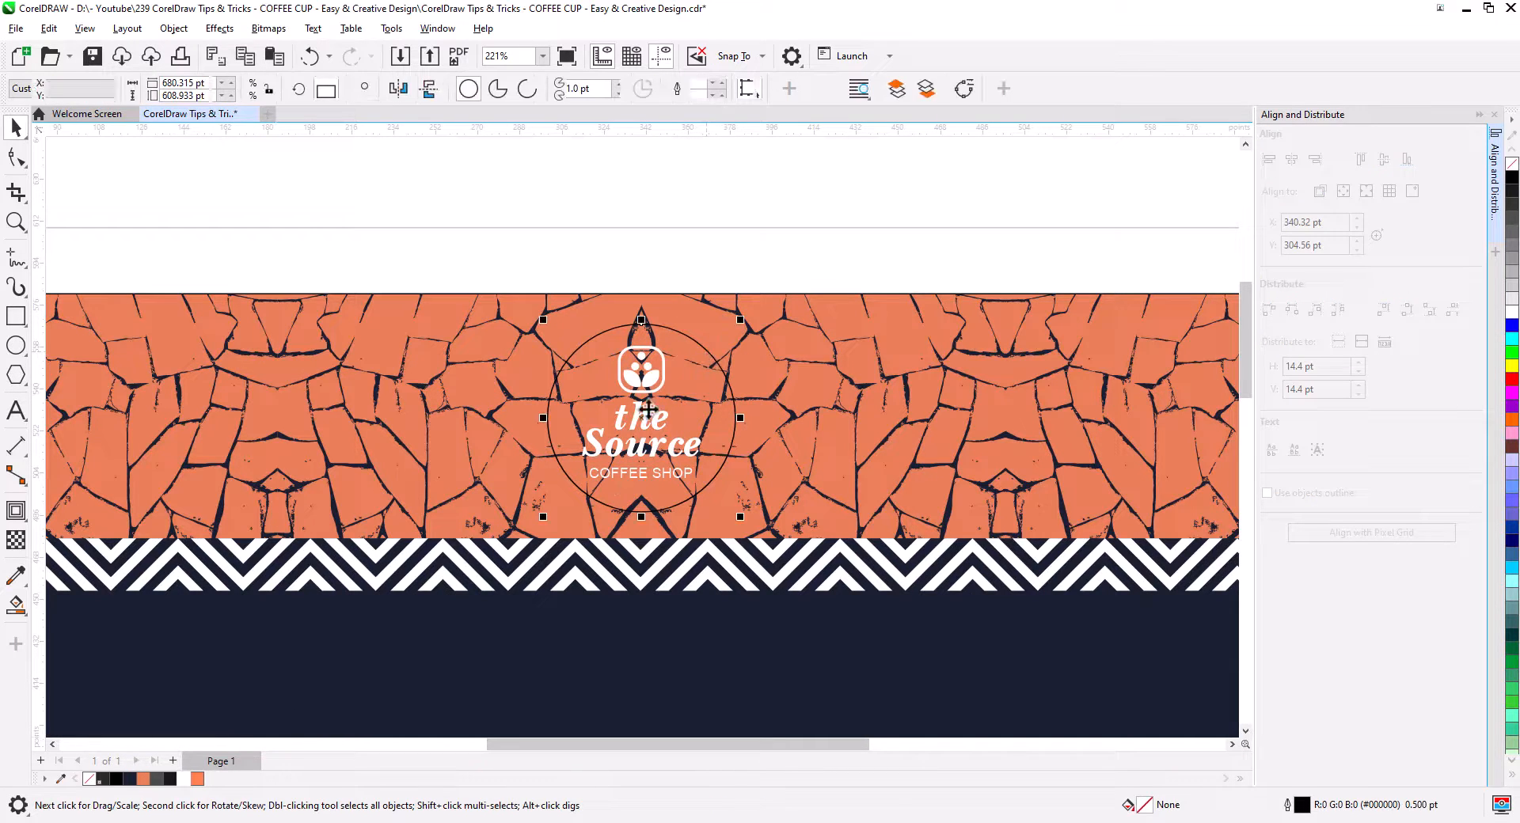
{"action": "left_click", "coordinate": [130, 779]}
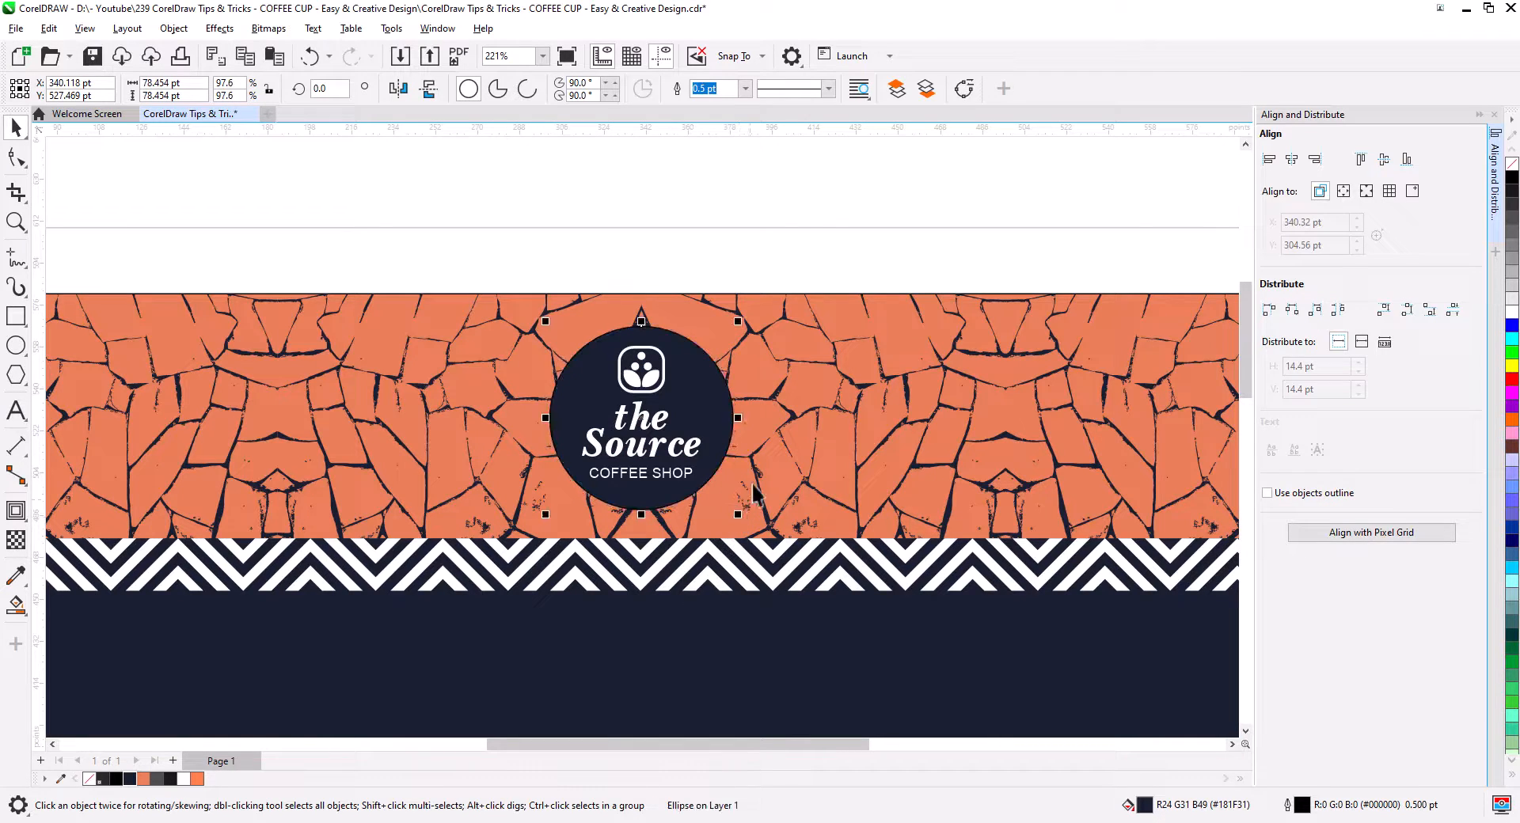
{"action": "left_click", "coordinate": [806, 215]}
Shift the white logo slightly upward inside the navy circle.
{"action": "left_click_drag", "start_coordinate": [661, 383], "coordinate": [661, 378]}
{"action": "left_click", "coordinate": [729, 230]}
{"action": "scroll", "coordinate": [682, 416], "scroll_direction": "down", "scroll_amount": 4}
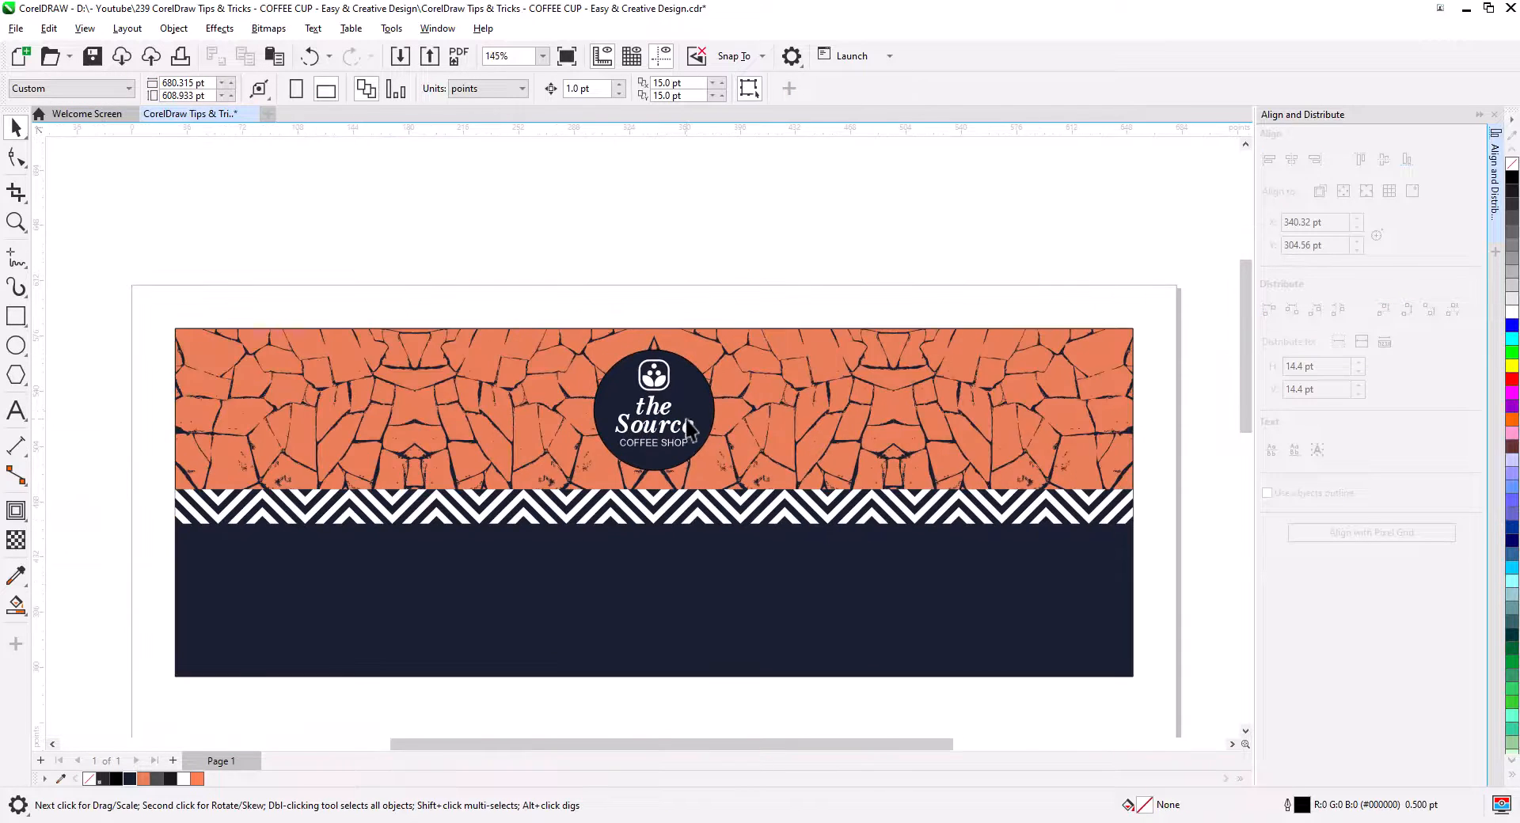
Place a copy of the "Find your FLAVOR" text block on the navy lower half and centre it horizontally.
{"action": "left_click_drag", "start_coordinate": [662, 483], "coordinate": [789, 459]}
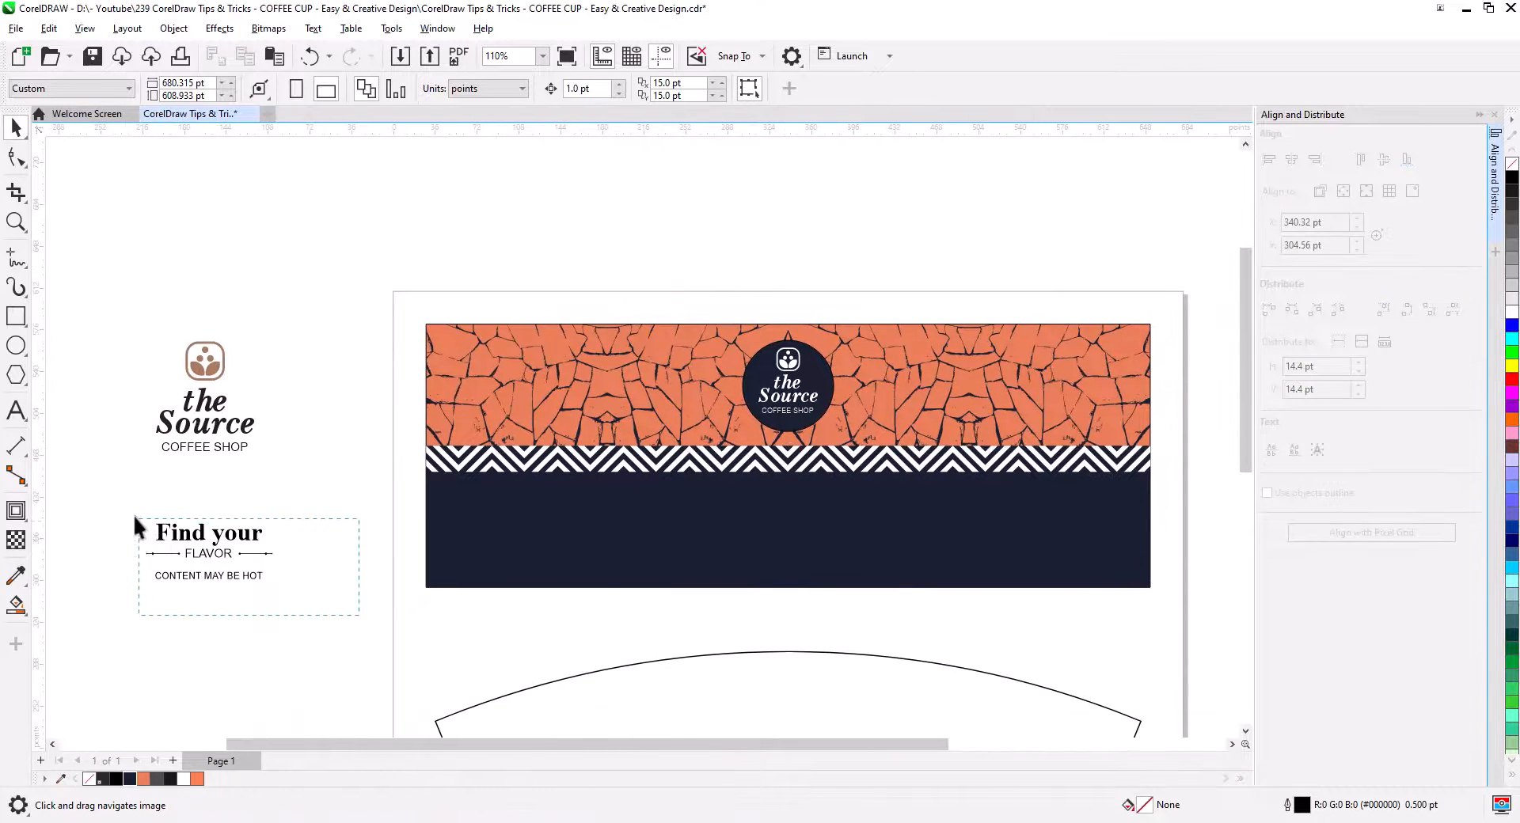
{"action": "left_click_drag", "start_coordinate": [136, 519], "coordinate": [773, 525]}
{"action": "left_click", "coordinate": [810, 564]}
{"action": "left_click", "coordinate": [918, 564], "text": "shift"}
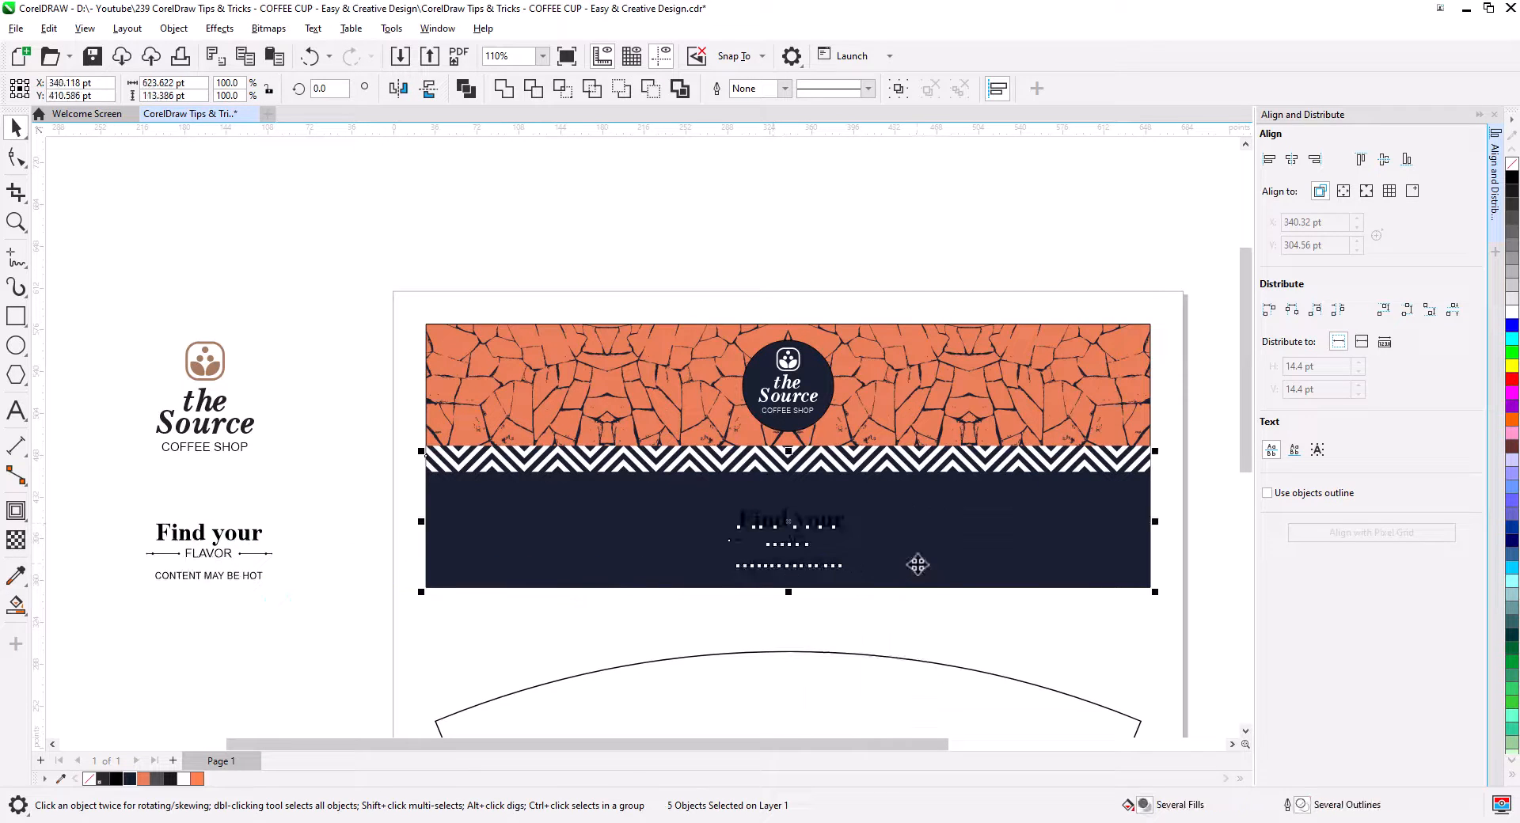
{"action": "left_click", "coordinate": [1291, 158]}
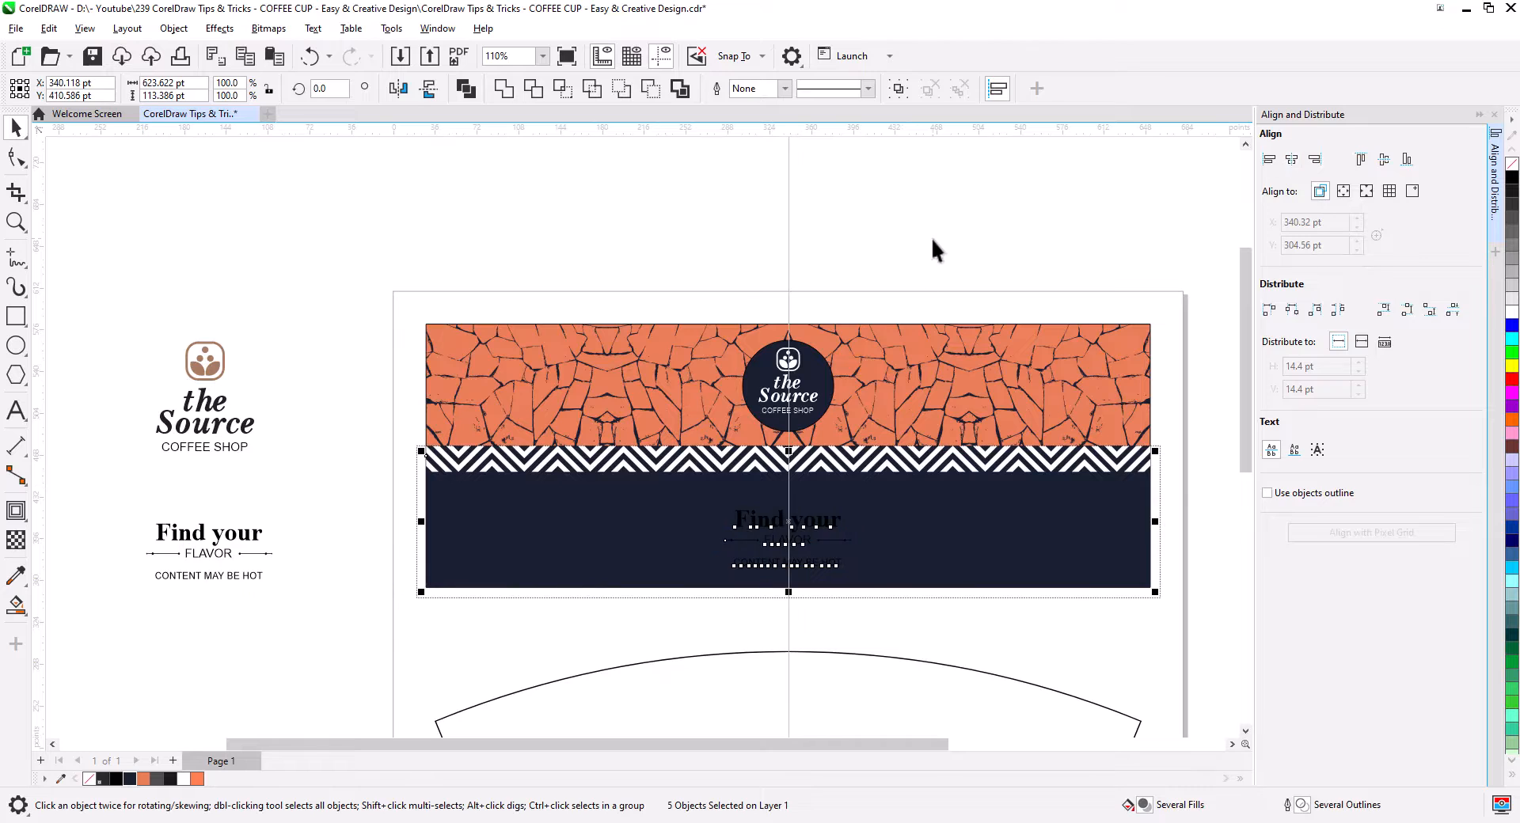
{"action": "left_click", "coordinate": [933, 250]}
Fill the tagline texts and decorative lines on the navy area with white (#FFFFFF).
{"action": "scroll", "coordinate": [859, 582], "scroll_direction": "up", "scroll_amount": 2}
{"action": "scroll", "coordinate": [849, 590], "scroll_direction": "up", "scroll_amount": 1}
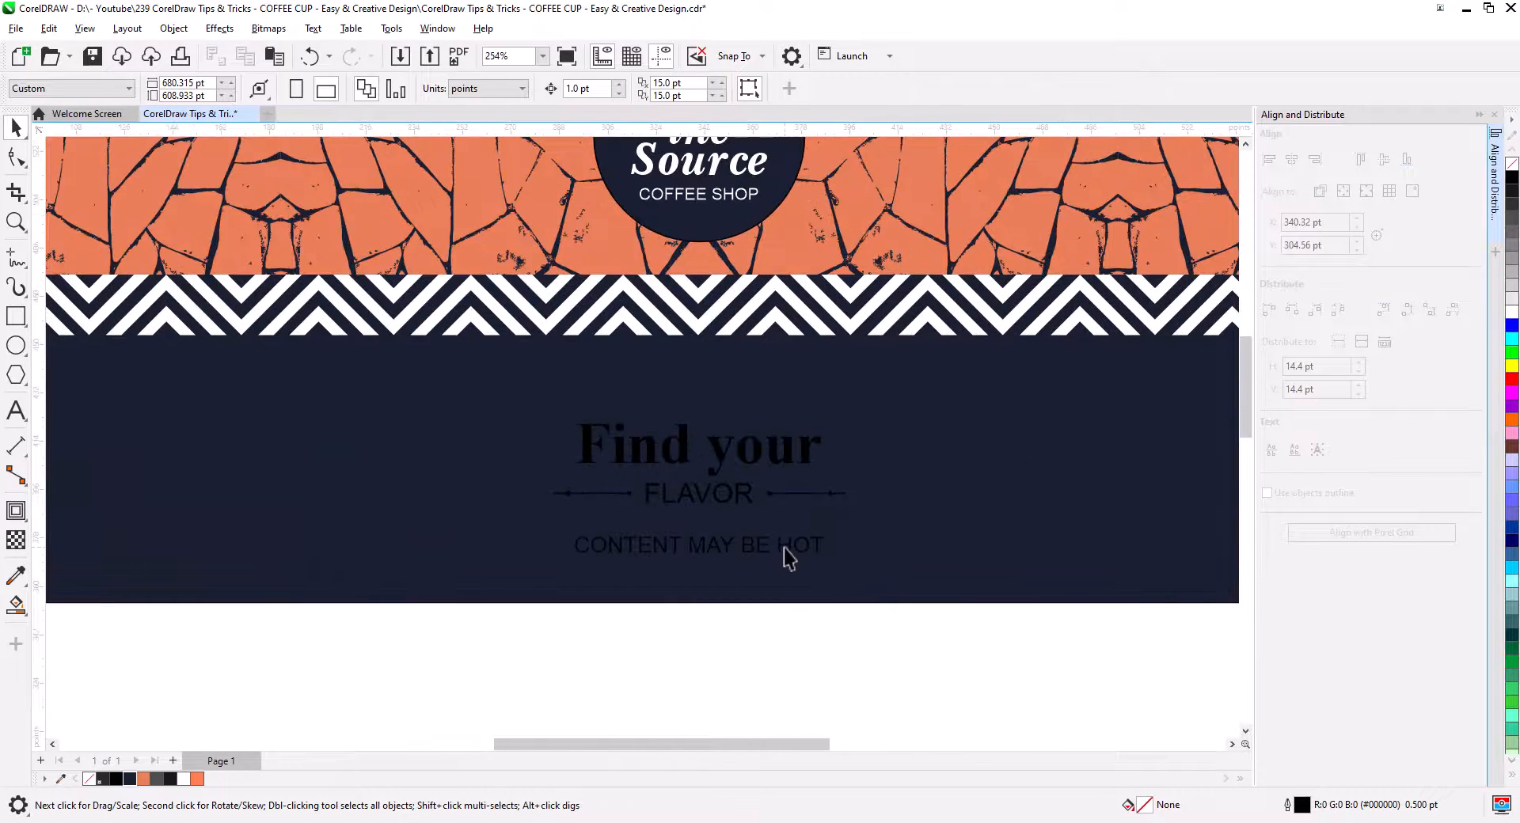
{"action": "left_click", "coordinate": [783, 547]}
{"action": "left_click_drag", "start_coordinate": [960, 662], "coordinate": [482, 396]}
{"action": "left_click", "coordinate": [185, 780]}
{"action": "left_click", "coordinate": [766, 678]}
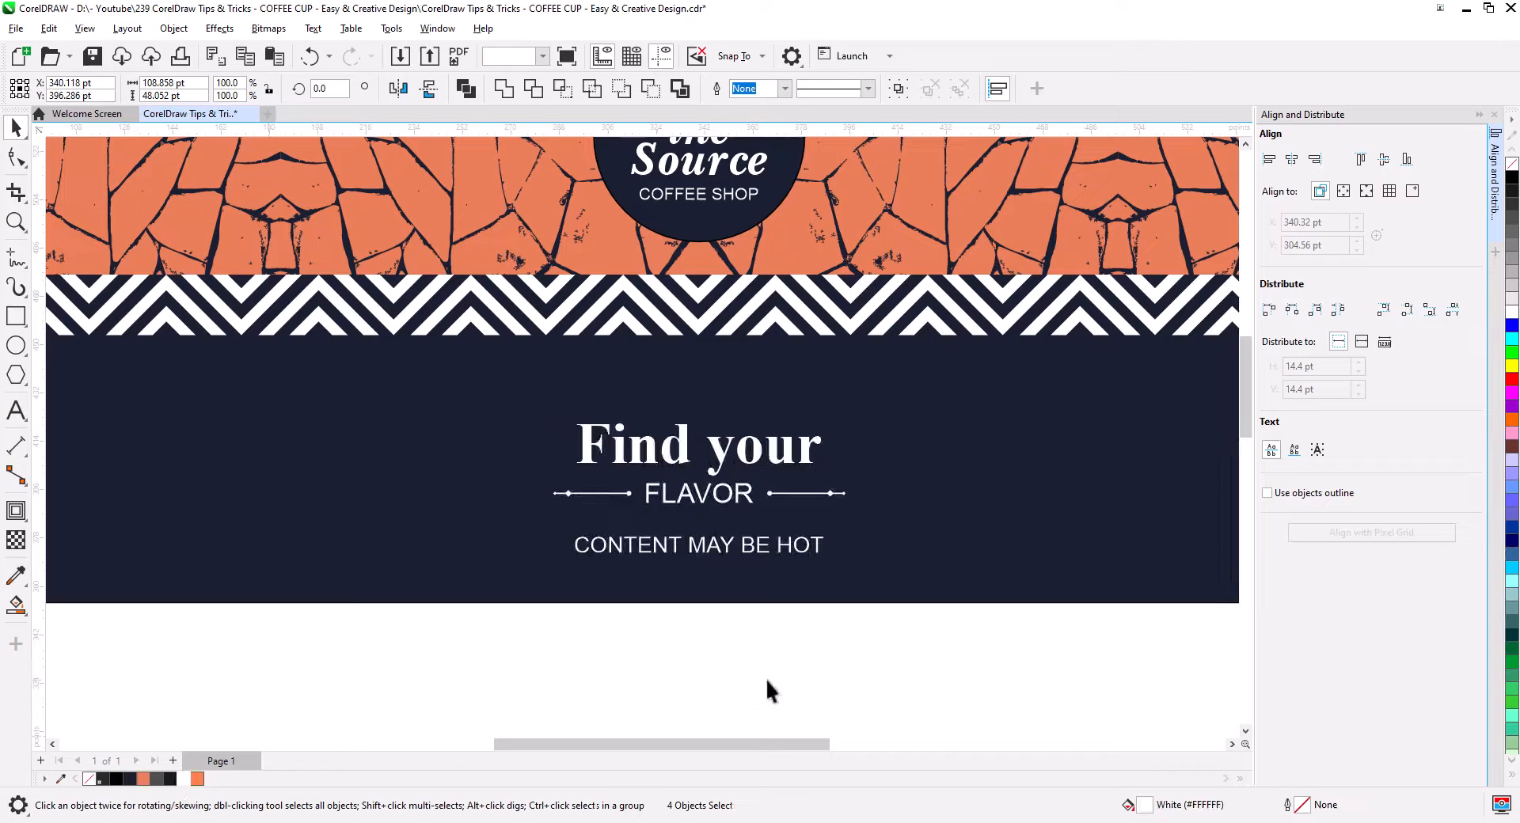
Nudge "CONTENT MAY BE HOT" slightly down and move "Find your FLAVOR" with its lines slightly up to widen the spacing.
{"action": "left_click_drag", "start_coordinate": [833, 630], "coordinate": [558, 524]}
{"action": "left_click_drag", "start_coordinate": [708, 551], "coordinate": [709, 558]}
{"action": "left_click", "coordinate": [831, 611]}
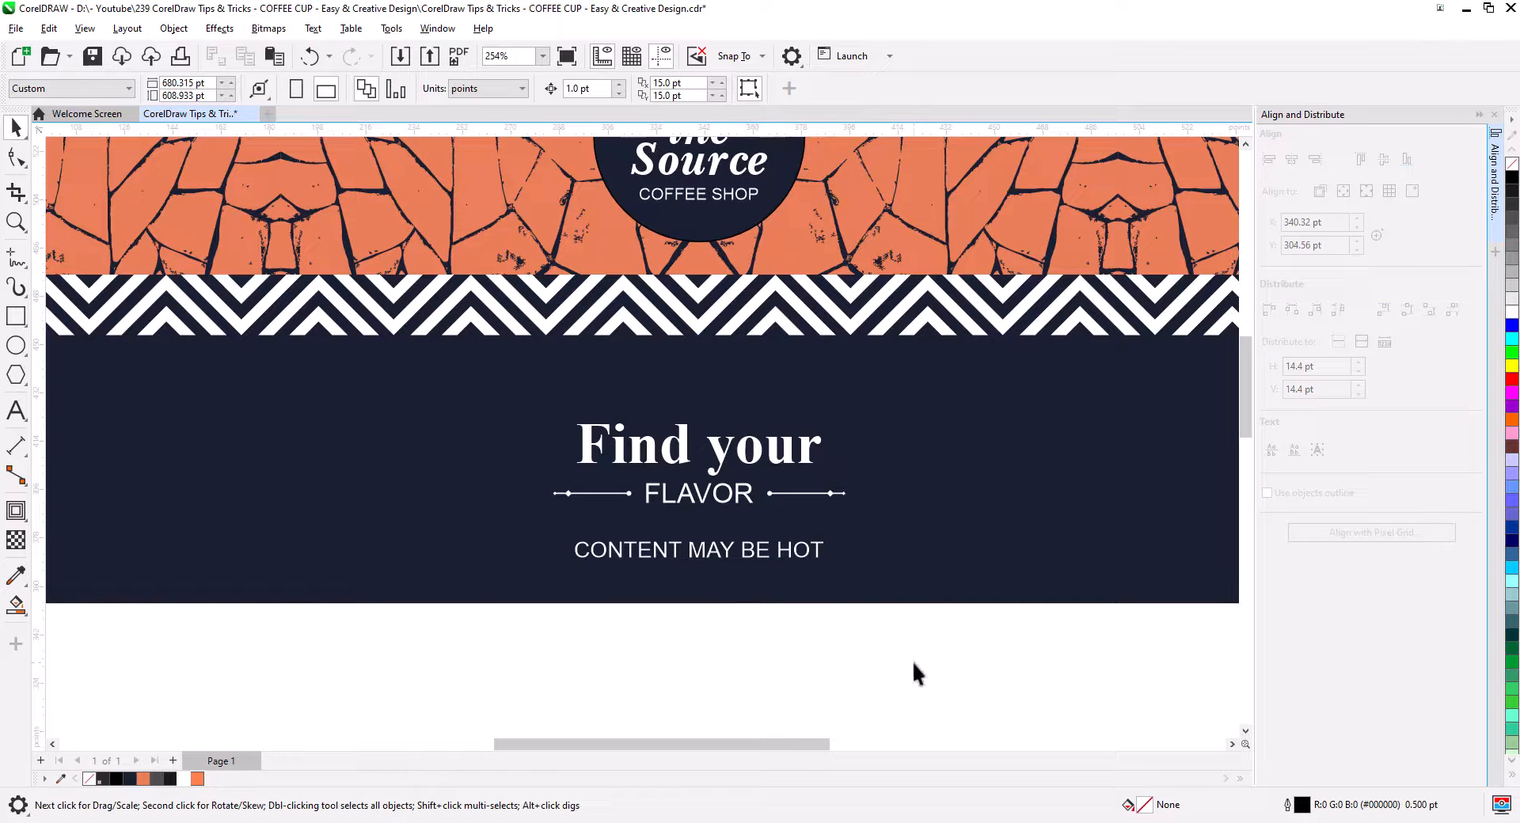
{"action": "left_click_drag", "start_coordinate": [914, 663], "coordinate": [472, 407]}
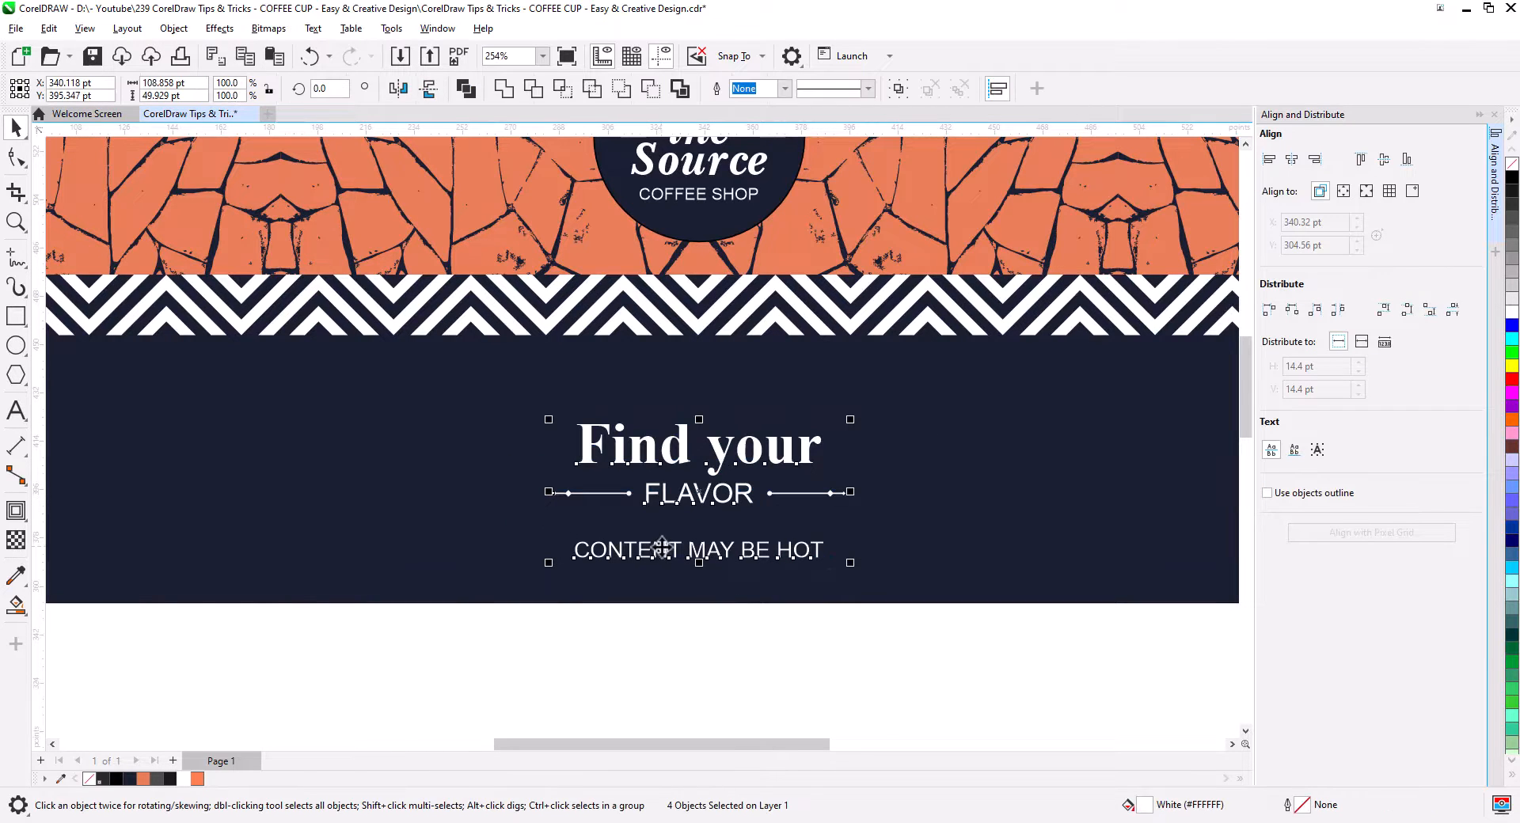
{"action": "left_click", "coordinate": [661, 548], "text": "shift"}
{"action": "left_click_drag", "start_coordinate": [703, 467], "coordinate": [703, 454]}
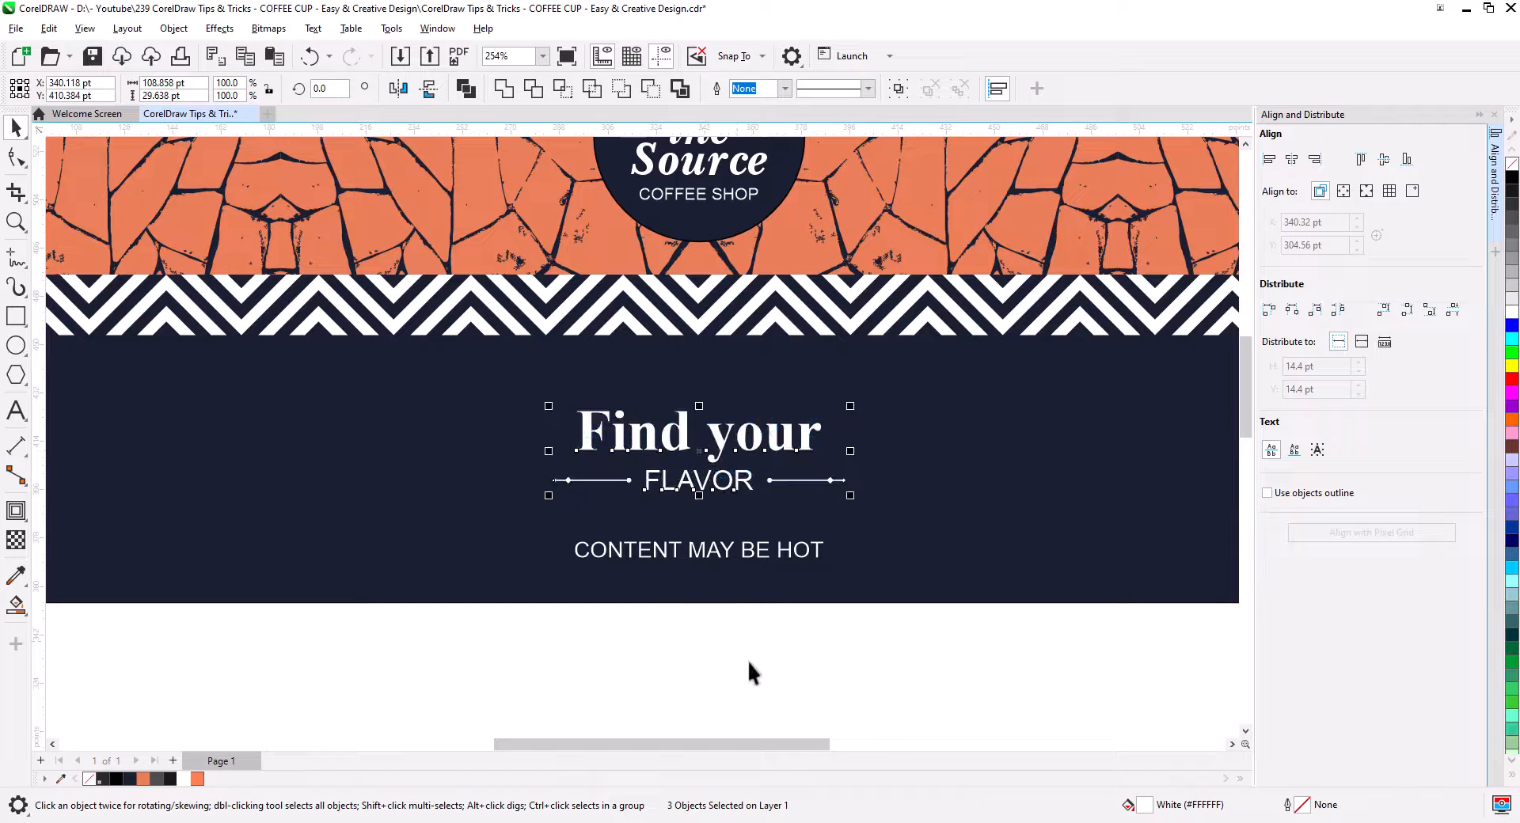
{"action": "left_click", "coordinate": [749, 662]}
Centre the logo badge, tagline texts and background bands horizontally on each other.
{"action": "left_click_drag", "start_coordinate": [762, 554], "coordinate": [666, 325]}
{"action": "left_click", "coordinate": [772, 673]}
{"action": "scroll", "coordinate": [772, 673], "scroll_direction": "down", "scroll_amount": 3}
{"action": "left_click", "coordinate": [1291, 162]}
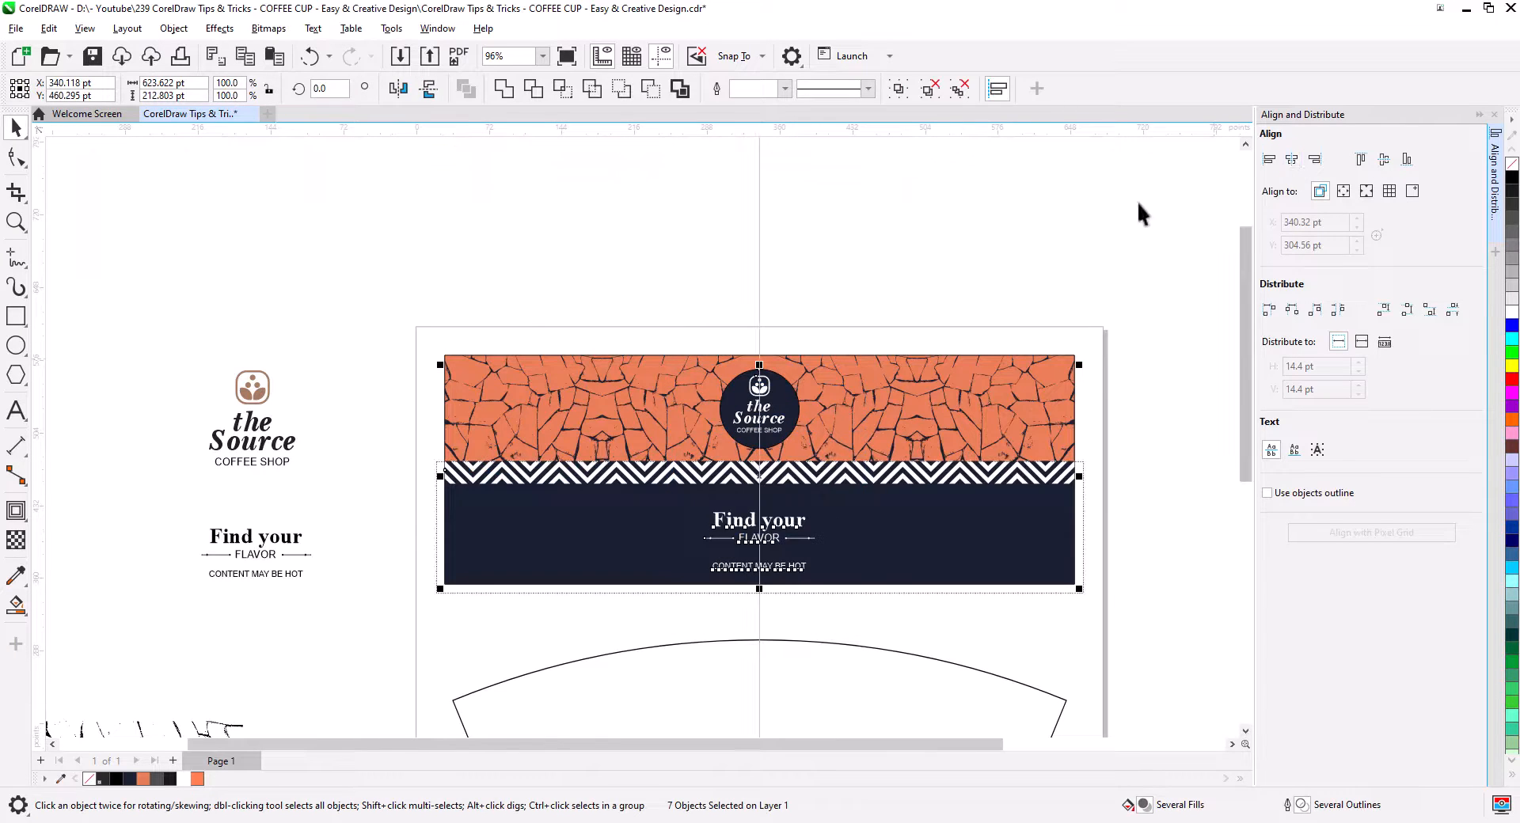
{"action": "left_click", "coordinate": [980, 300]}
Remove the outlines from all objects of the rectangular wrap design.
{"action": "scroll", "coordinate": [883, 411], "scroll_direction": "down", "scroll_amount": 1}
{"action": "left_click_drag", "start_coordinate": [892, 414], "coordinate": [833, 321]}
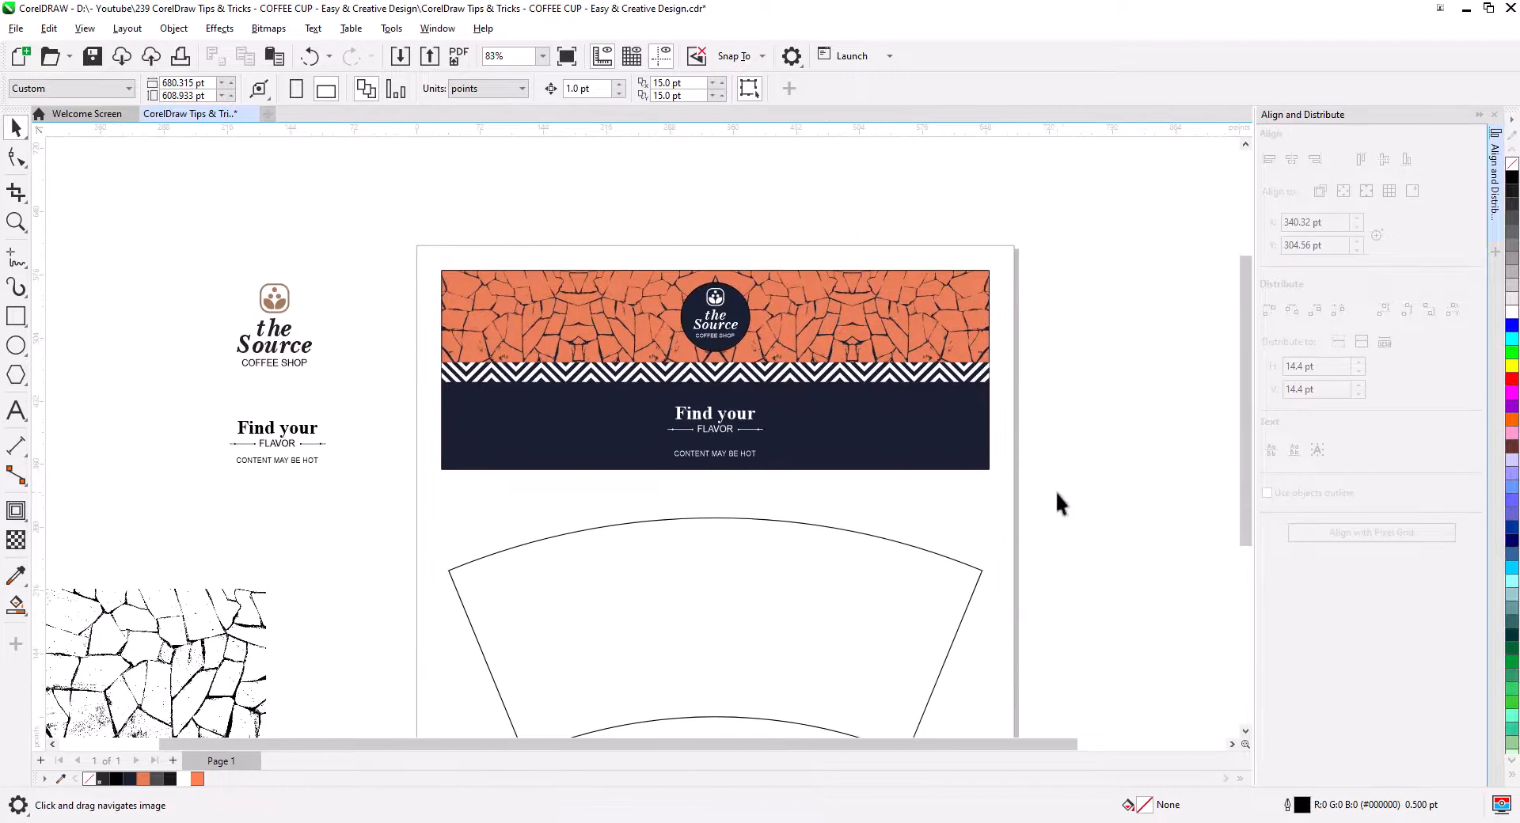
{"action": "left_click_drag", "start_coordinate": [1059, 504], "coordinate": [499, 264]}
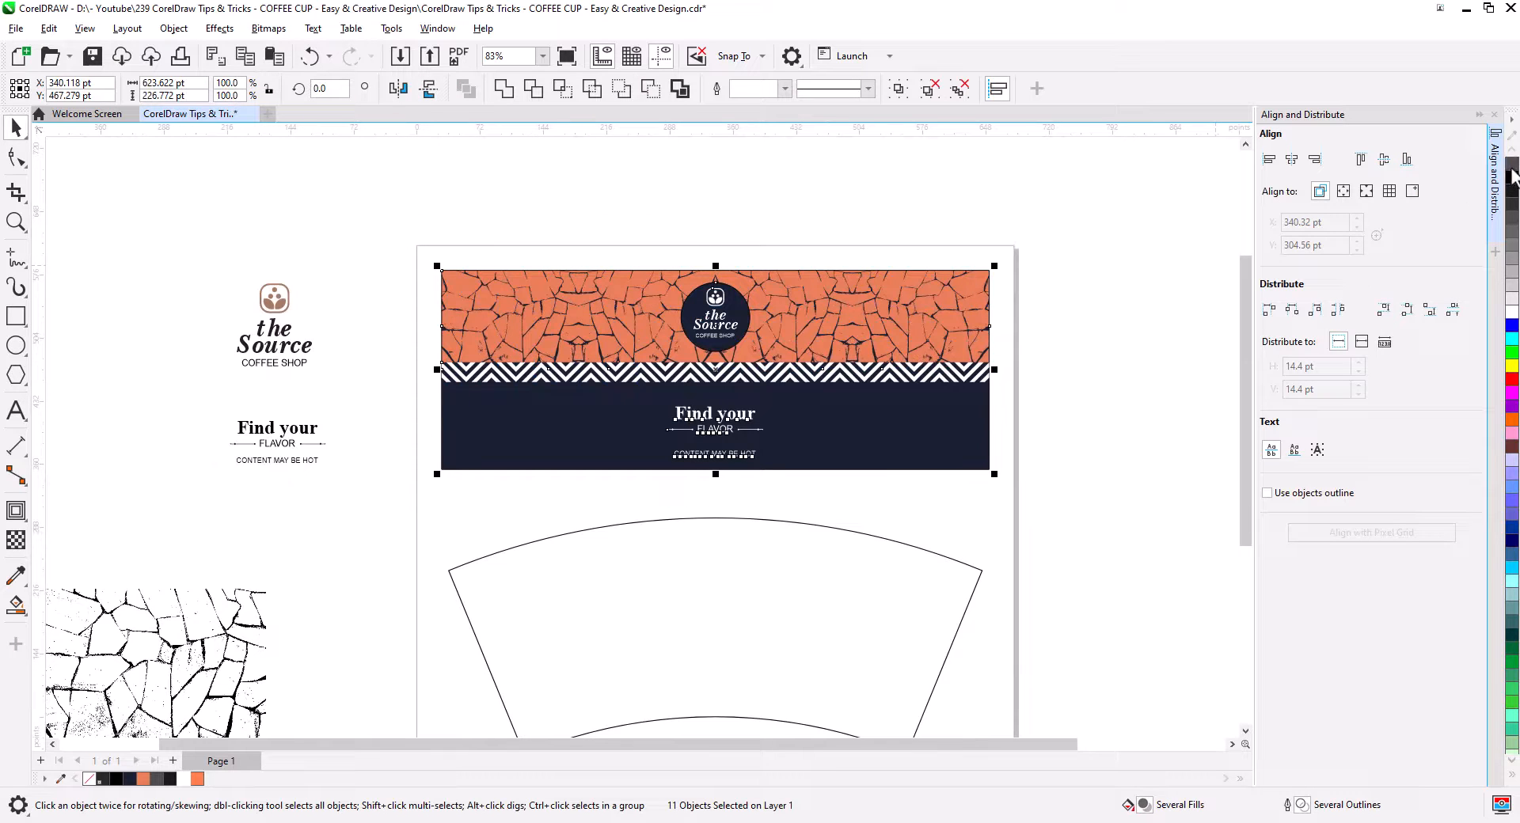
{"action": "right_click", "coordinate": [1512, 167]}
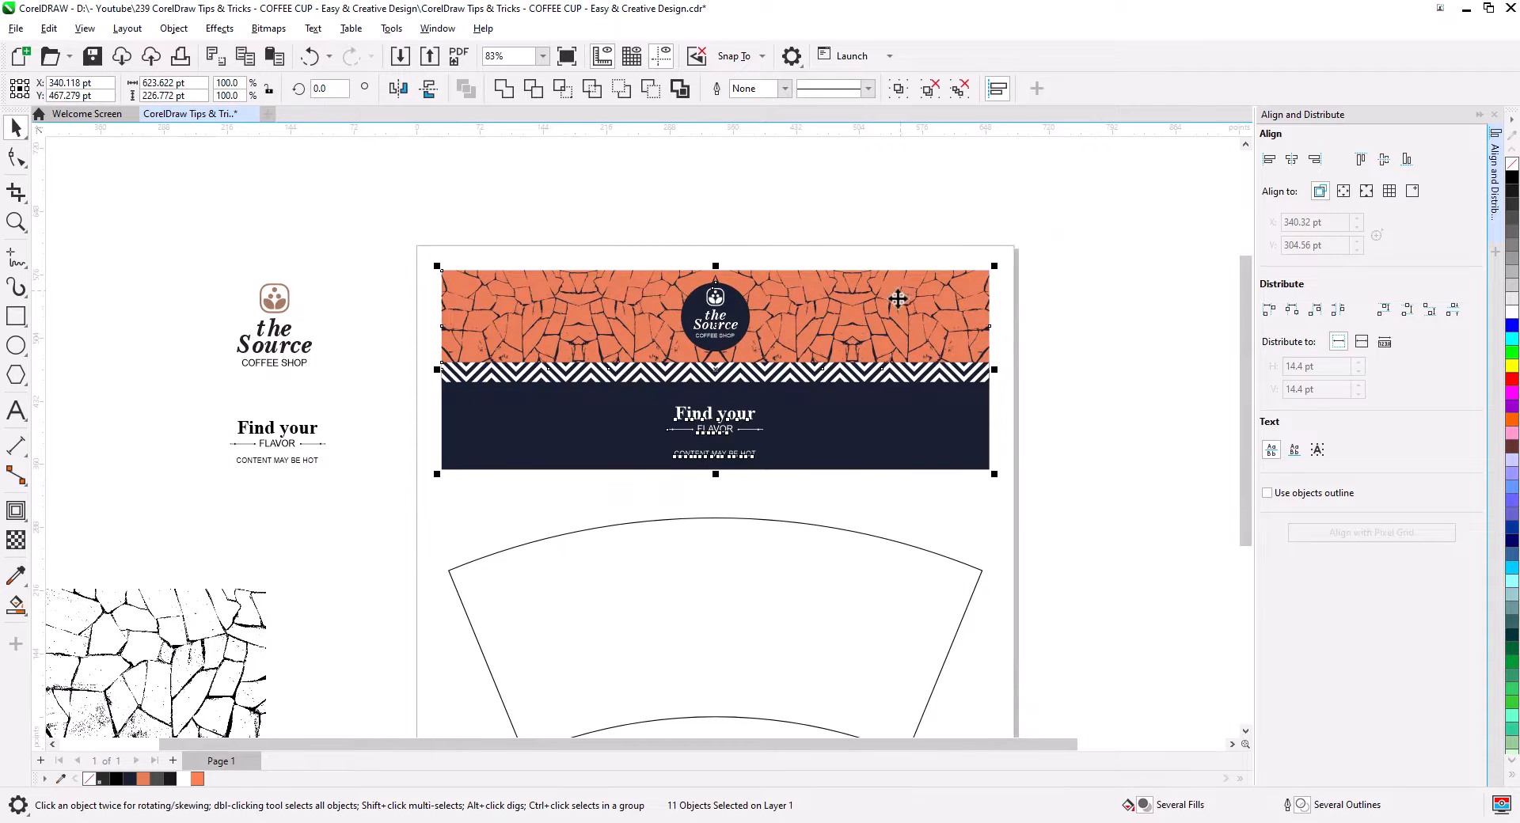
Copy the complete rectangular wrap design straight down over the curved cup template.
{"action": "left_click_drag", "start_coordinate": [899, 298], "coordinate": [885, 551]}
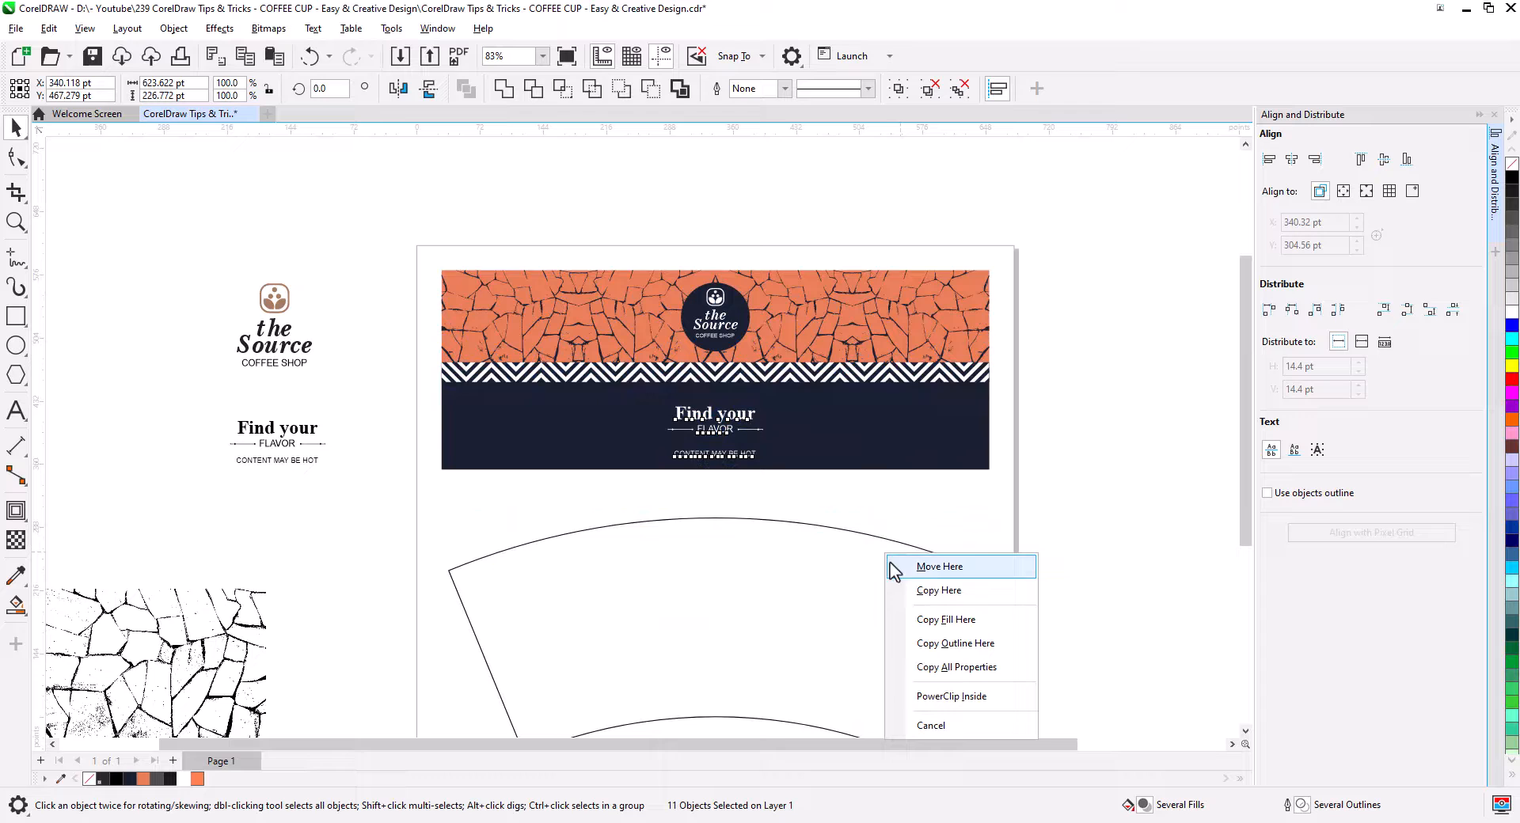
{"action": "left_click", "coordinate": [927, 587]}
{"action": "left_click_drag", "start_coordinate": [1018, 606], "coordinate": [956, 417]}
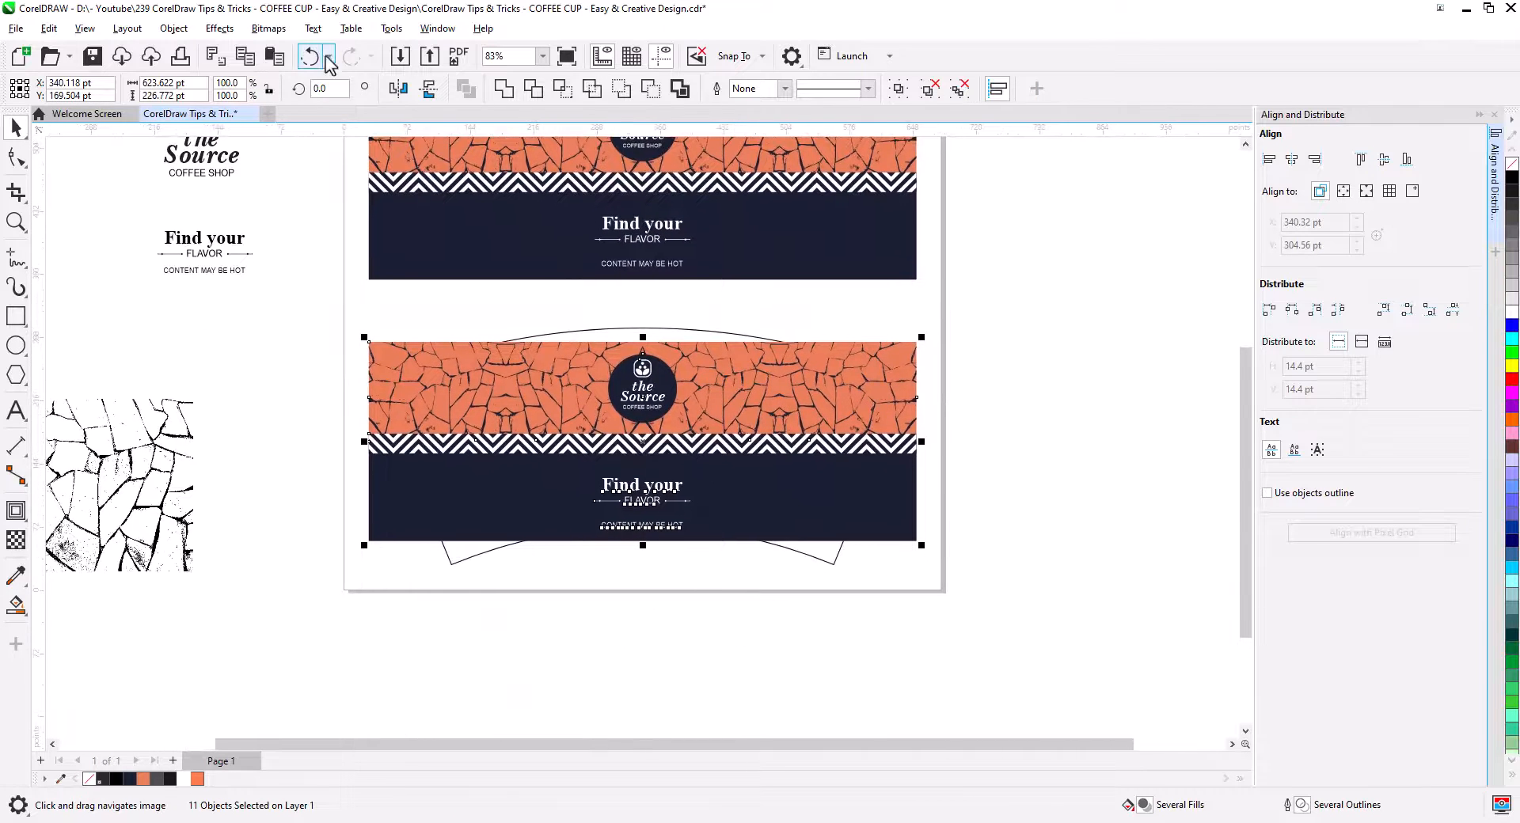
Convert the copied wrap design to a 300 dpi bitmap in RGB Color (24-bit) with a transparent background.
{"action": "left_click", "coordinate": [269, 28]}
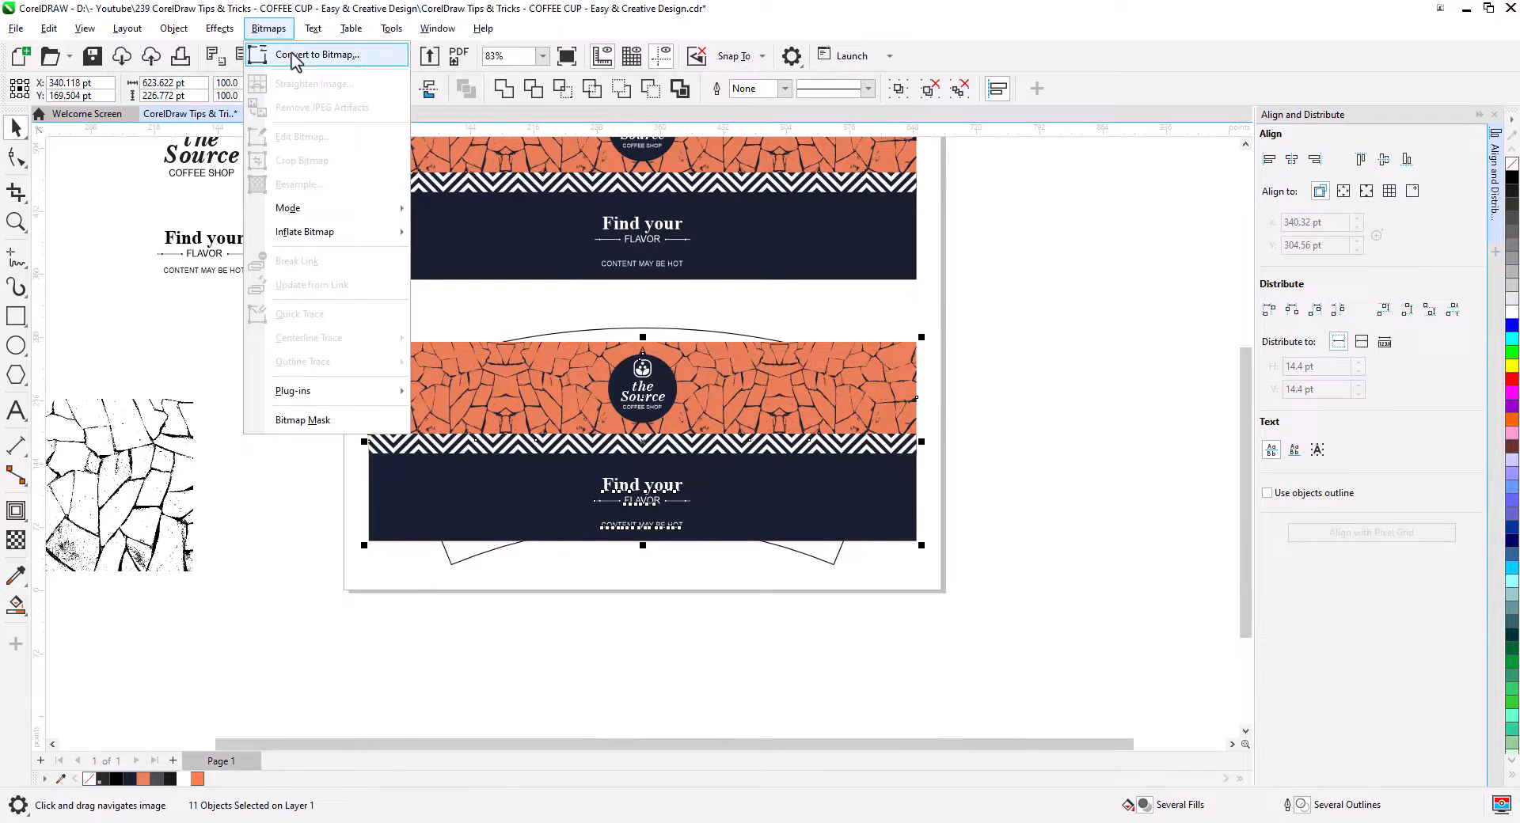
{"action": "left_click", "coordinate": [320, 50]}
{"action": "left_click", "coordinate": [767, 372]}
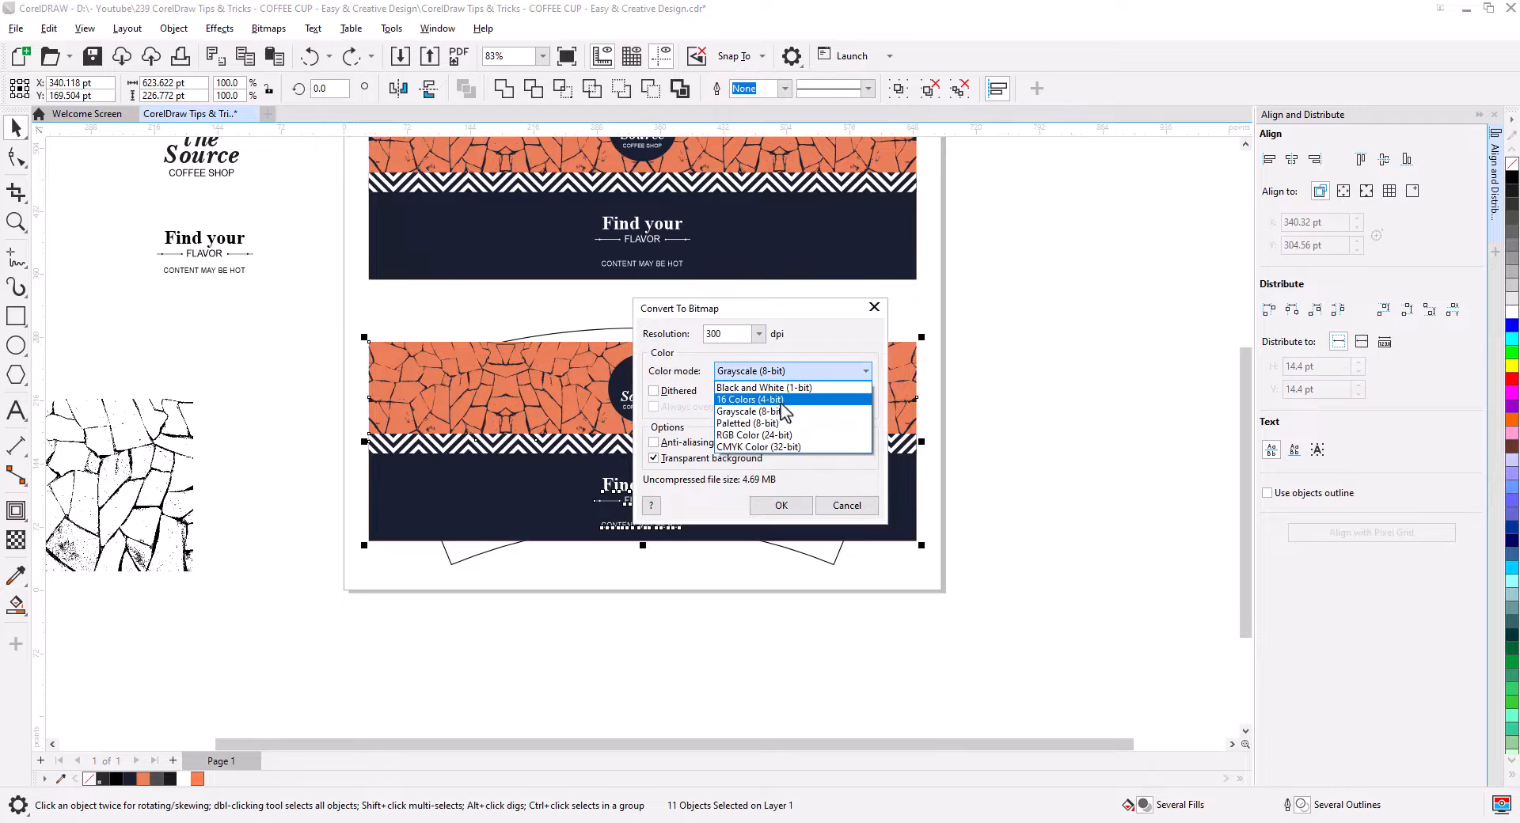
{"action": "left_click", "coordinate": [782, 437]}
{"action": "left_click", "coordinate": [781, 505]}
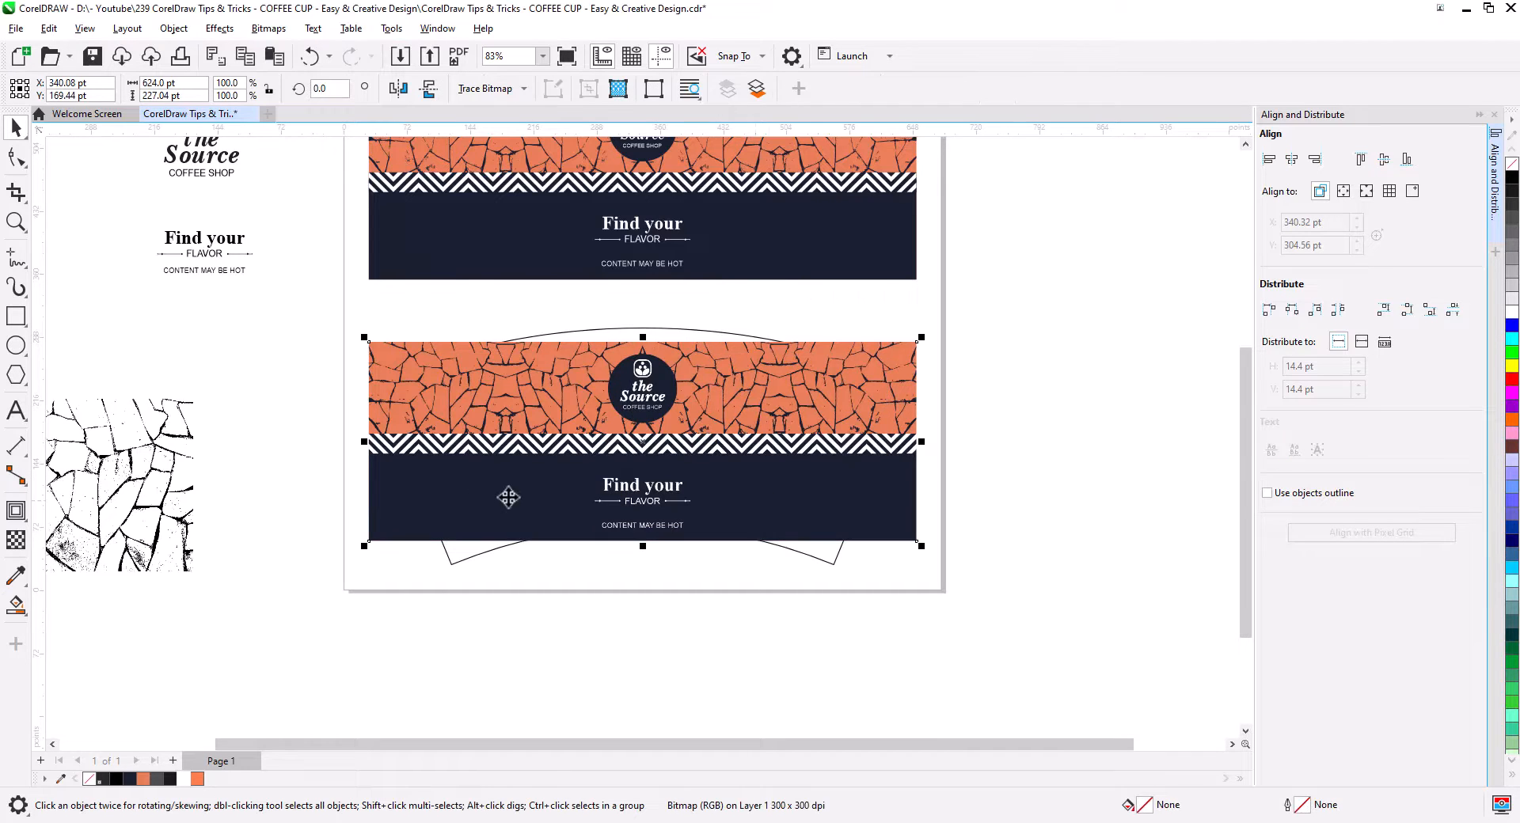
Start an envelope on the bitmap, delete its mid-edge nodes and convert the remaining corner segments to straight lines.
{"action": "left_click", "coordinate": [14, 516]}
{"action": "left_click", "coordinate": [111, 616]}
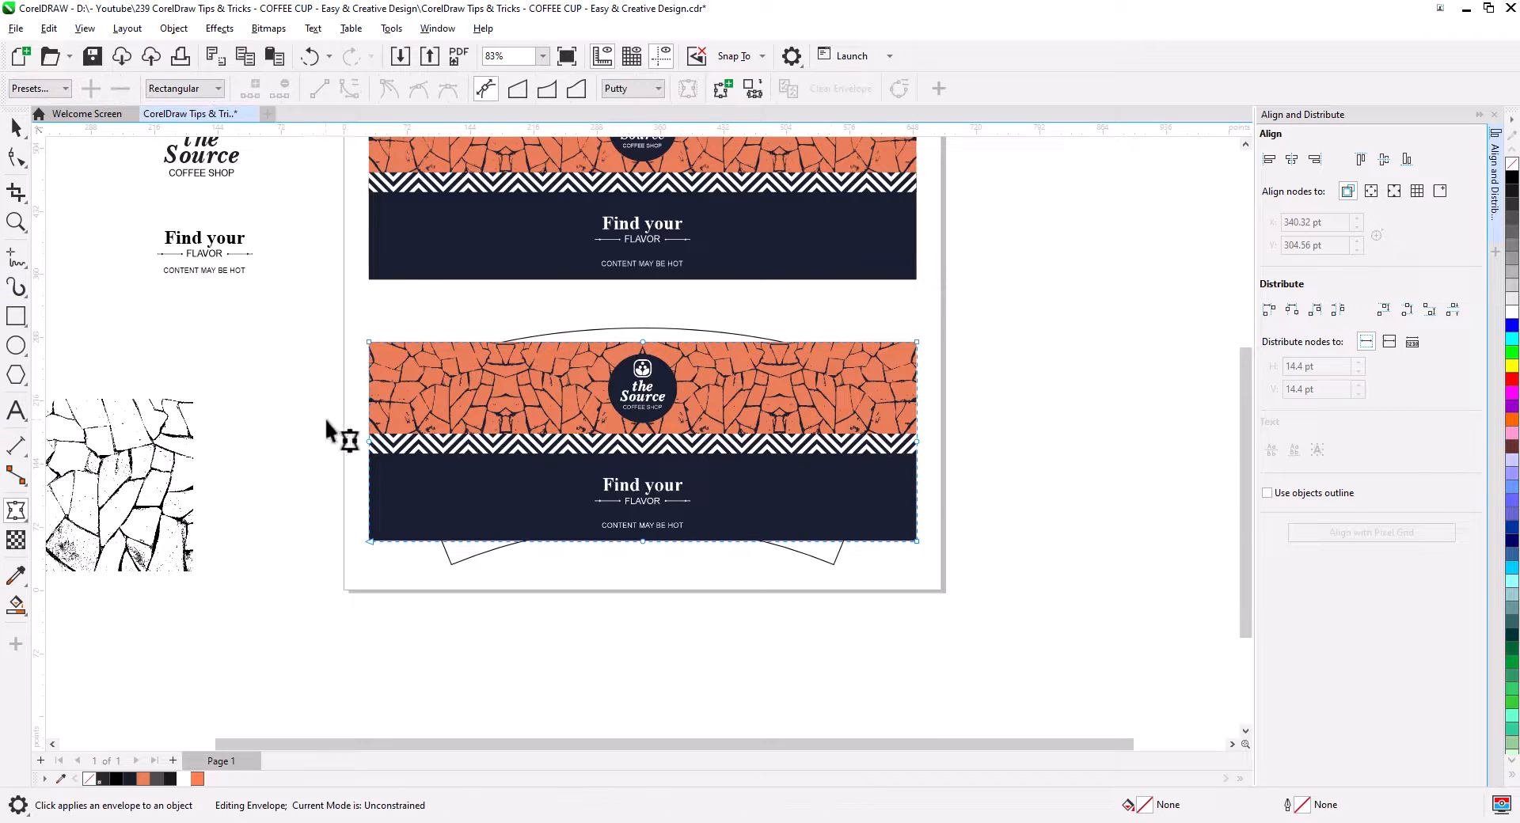
{"action": "left_click_drag", "start_coordinate": [326, 431], "coordinate": [990, 496]}
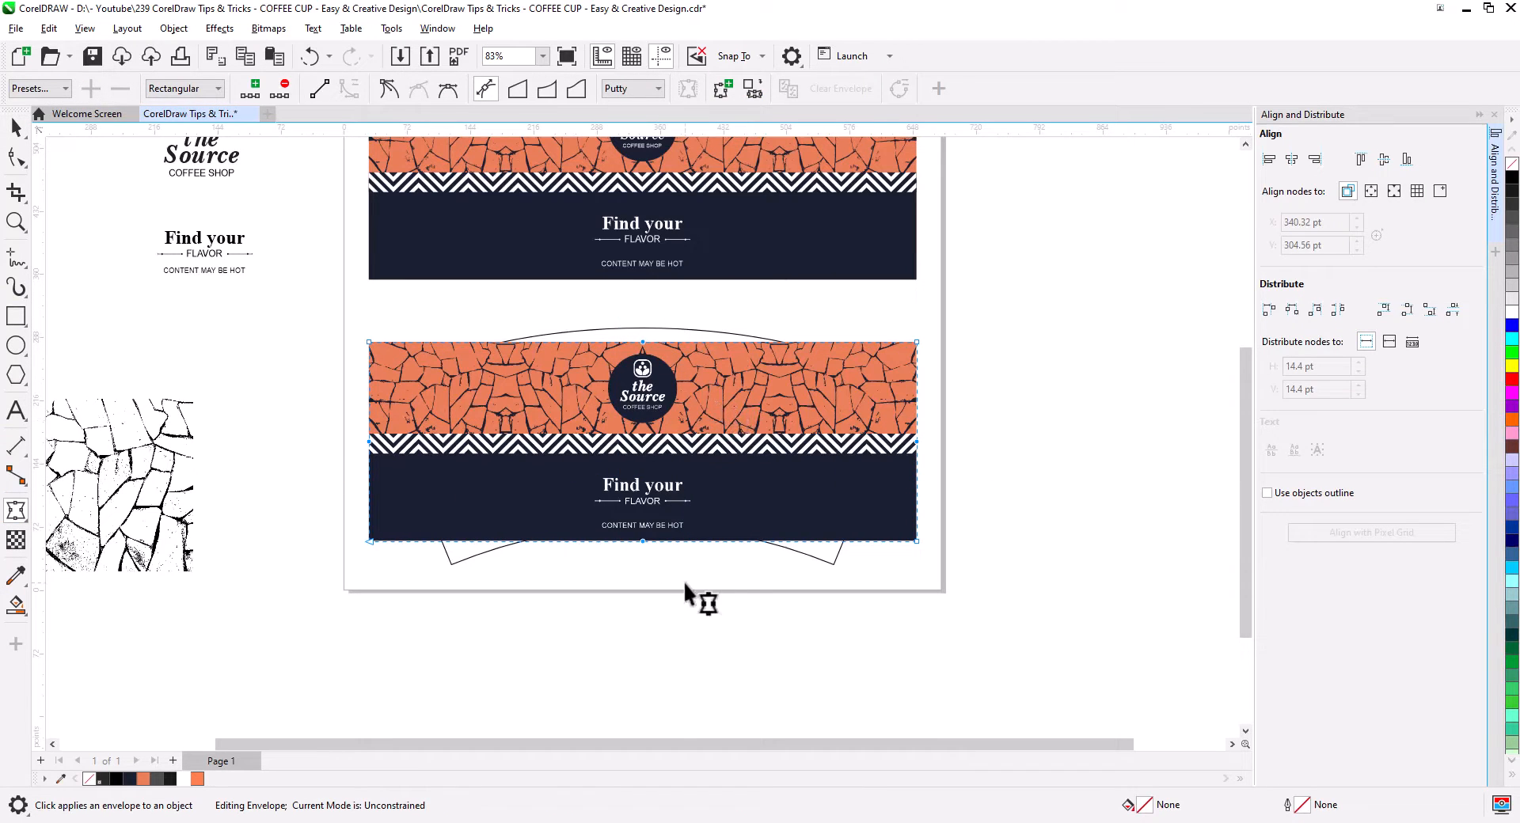
{"action": "left_click", "coordinate": [700, 565]}
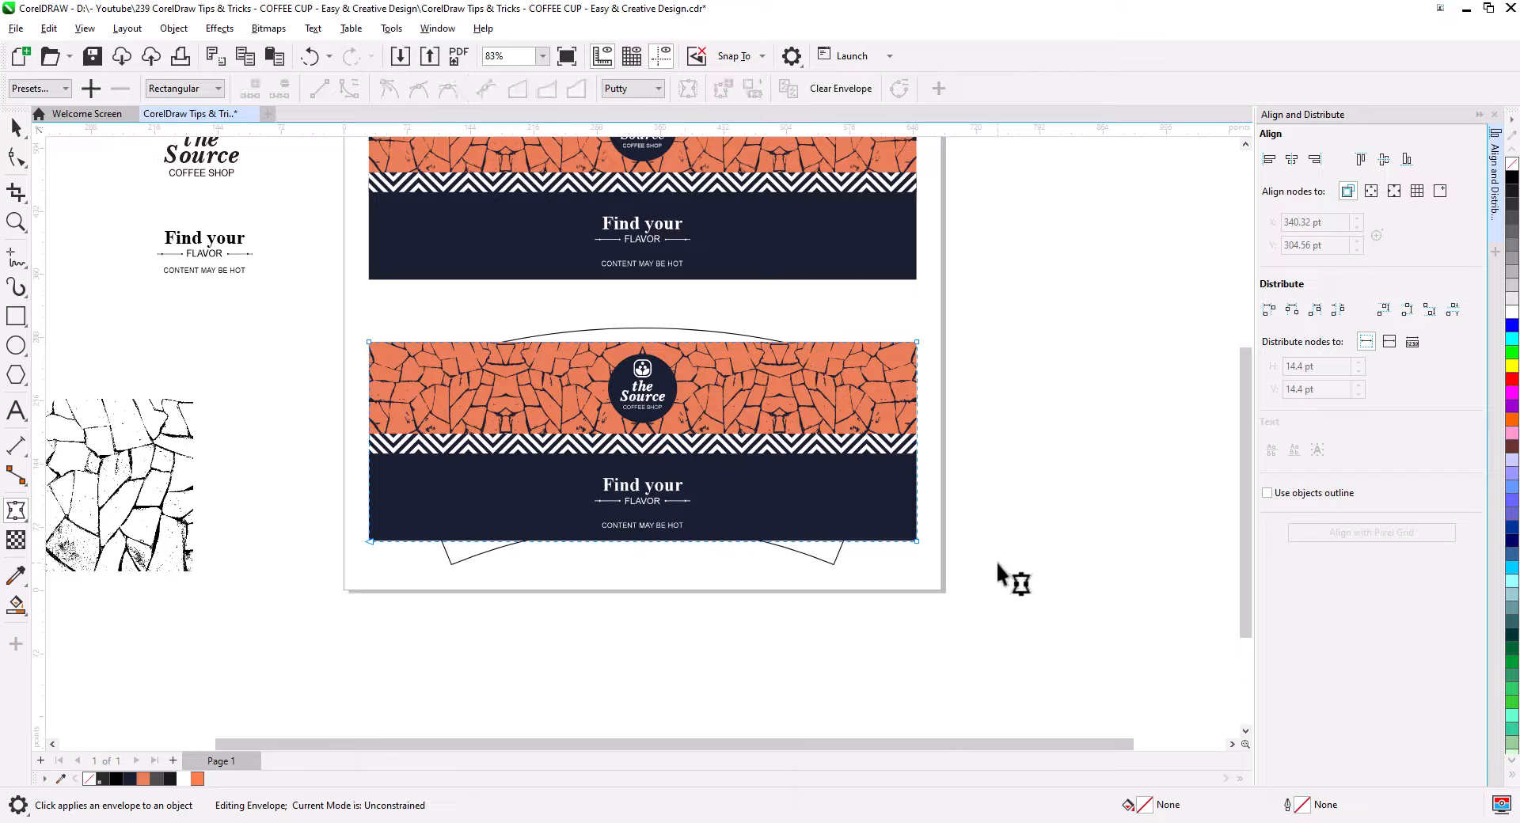
{"action": "left_click_drag", "start_coordinate": [997, 563], "coordinate": [326, 297]}
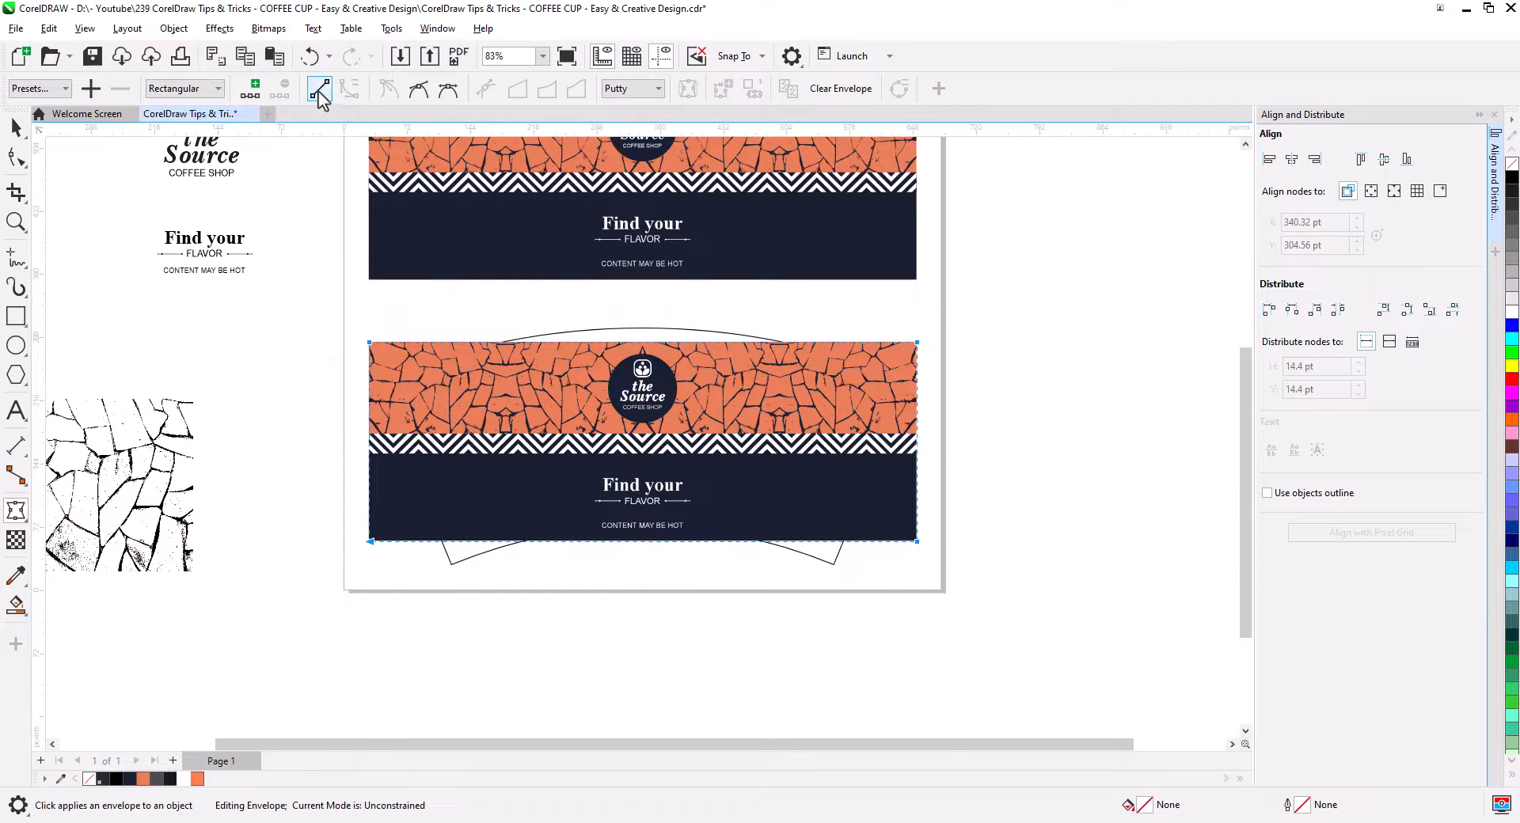
{"action": "left_click", "coordinate": [370, 542]}
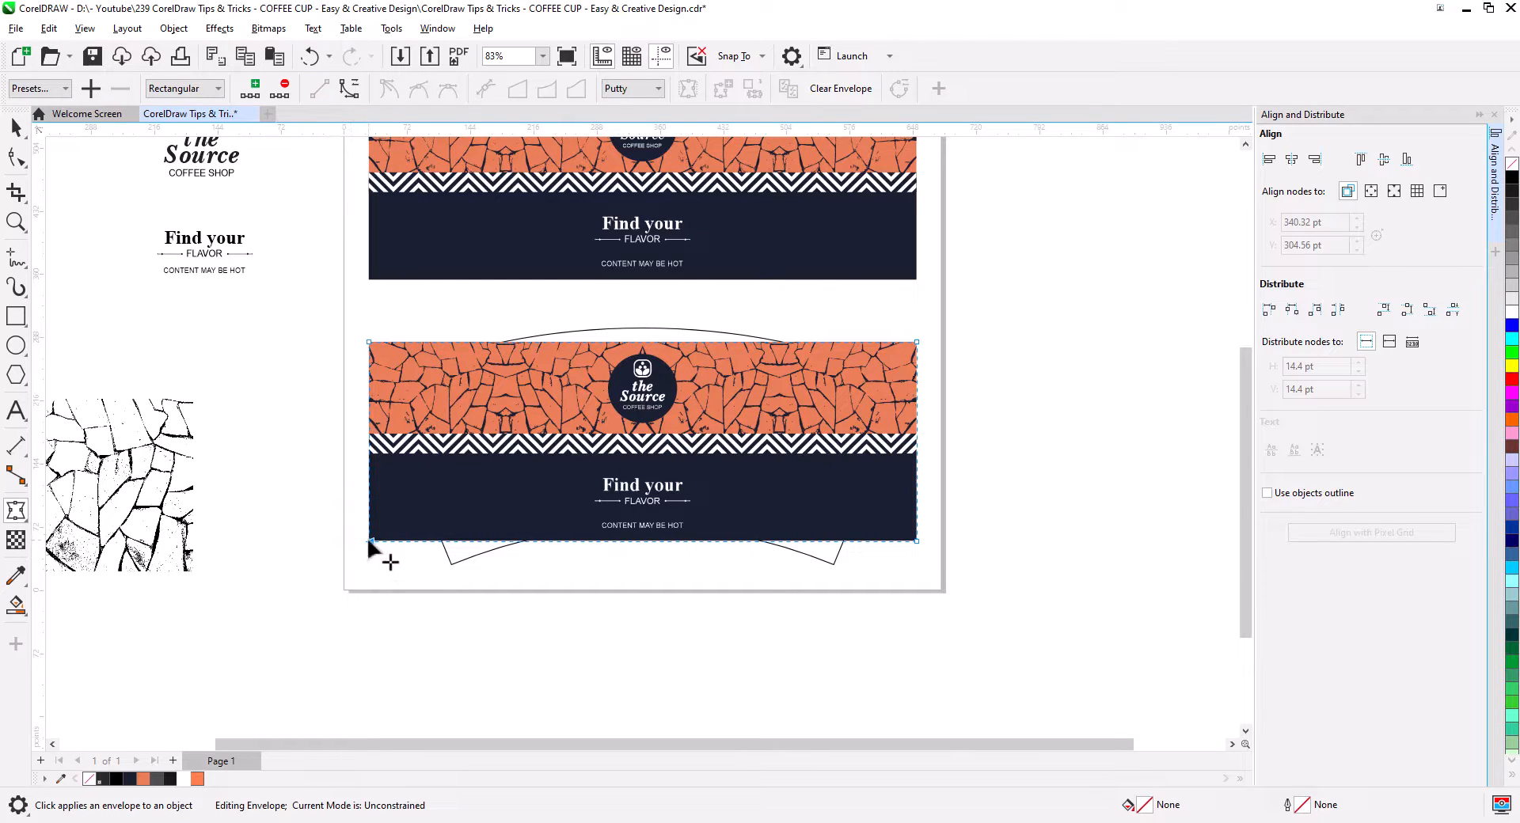
Snap the envelope's four corner nodes to the matching corners of the curved cup template.
{"action": "left_click_drag", "start_coordinate": [368, 540], "coordinate": [452, 563]}
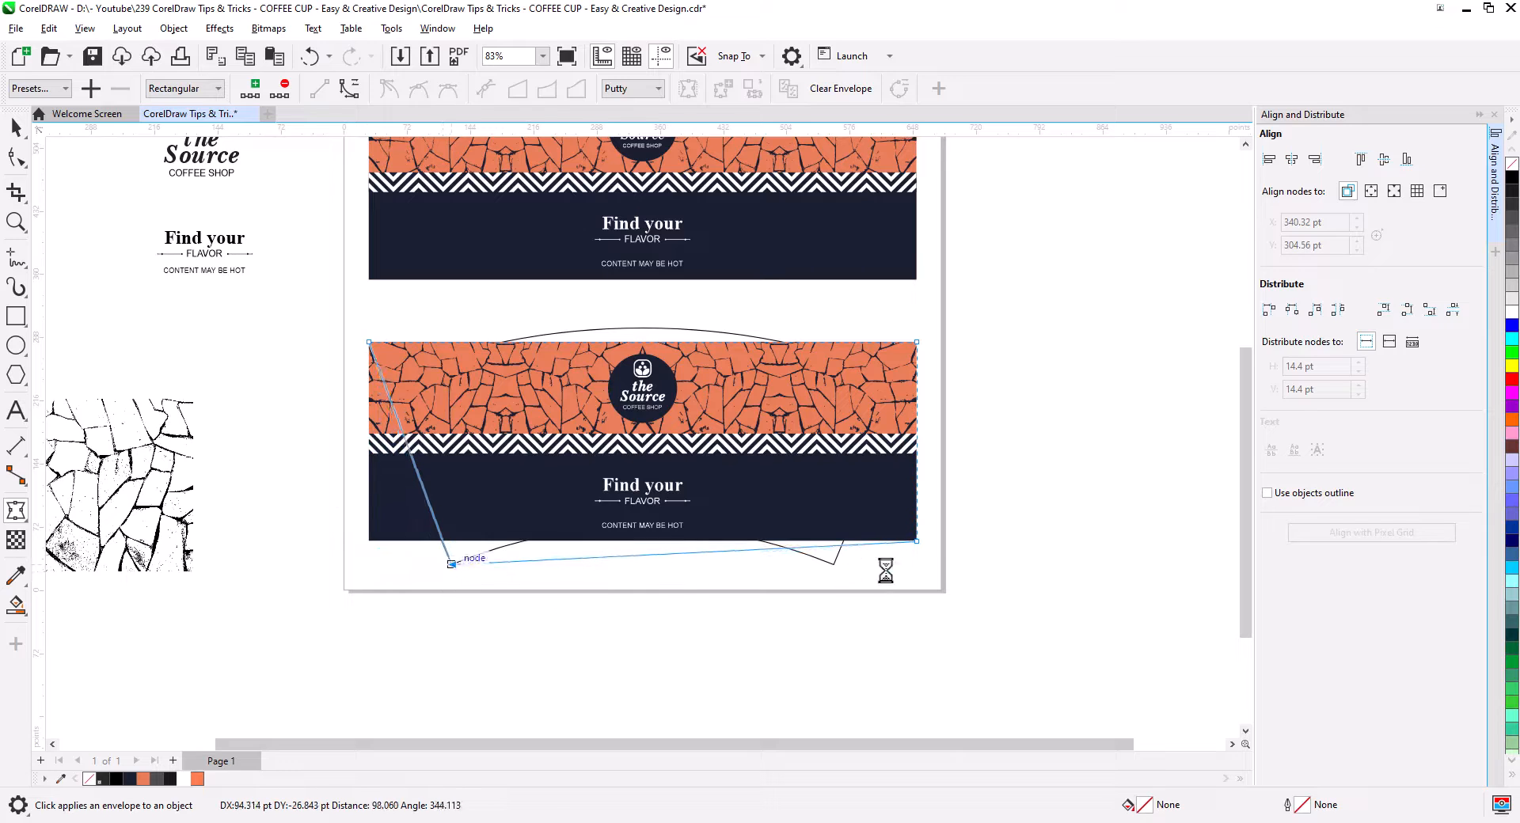
{"action": "left_click_drag", "start_coordinate": [917, 541], "coordinate": [837, 571]}
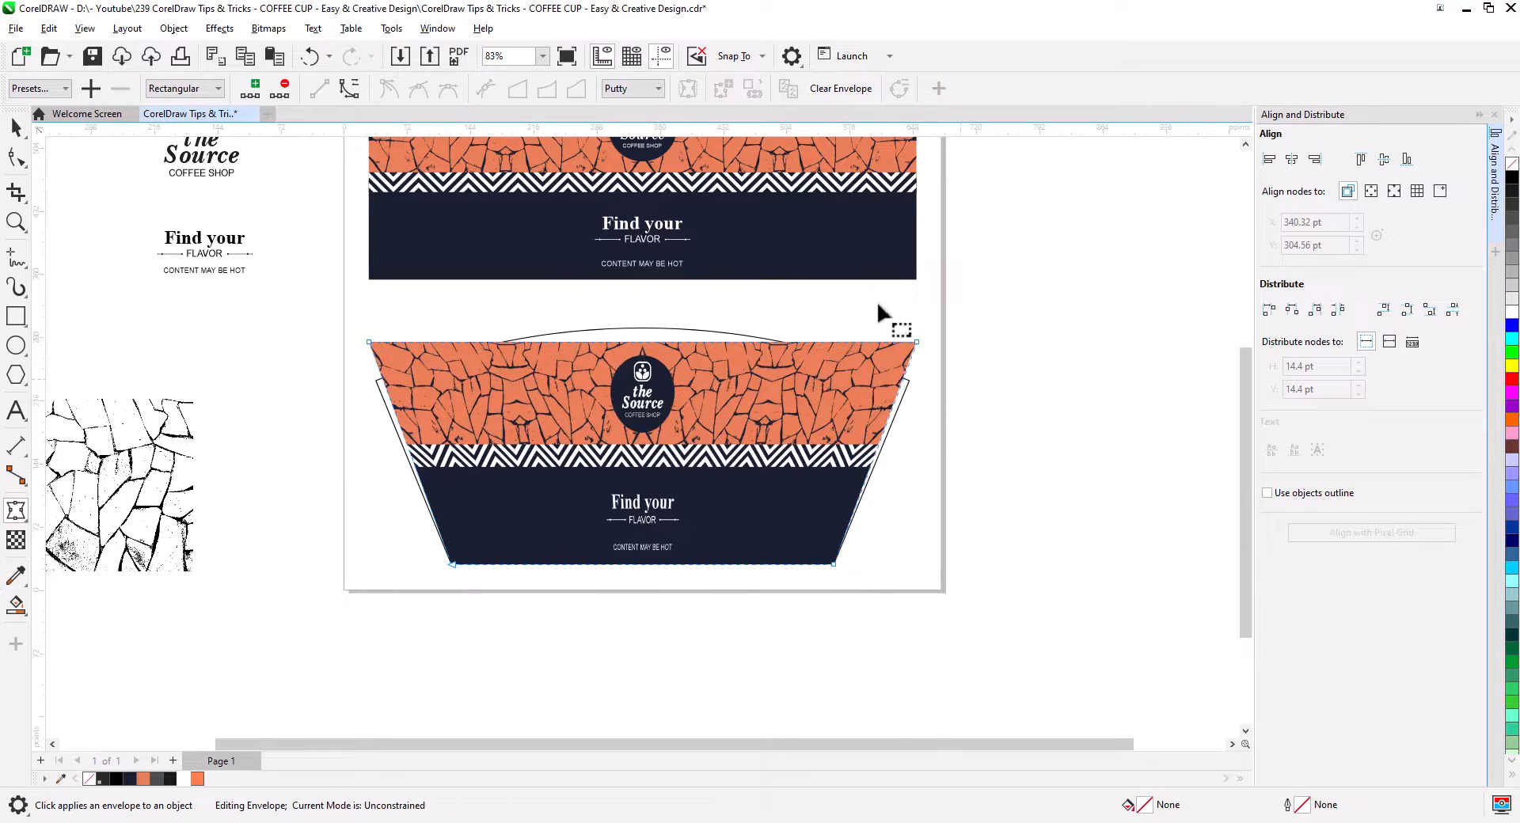
{"action": "left_click_drag", "start_coordinate": [916, 341], "coordinate": [909, 381]}
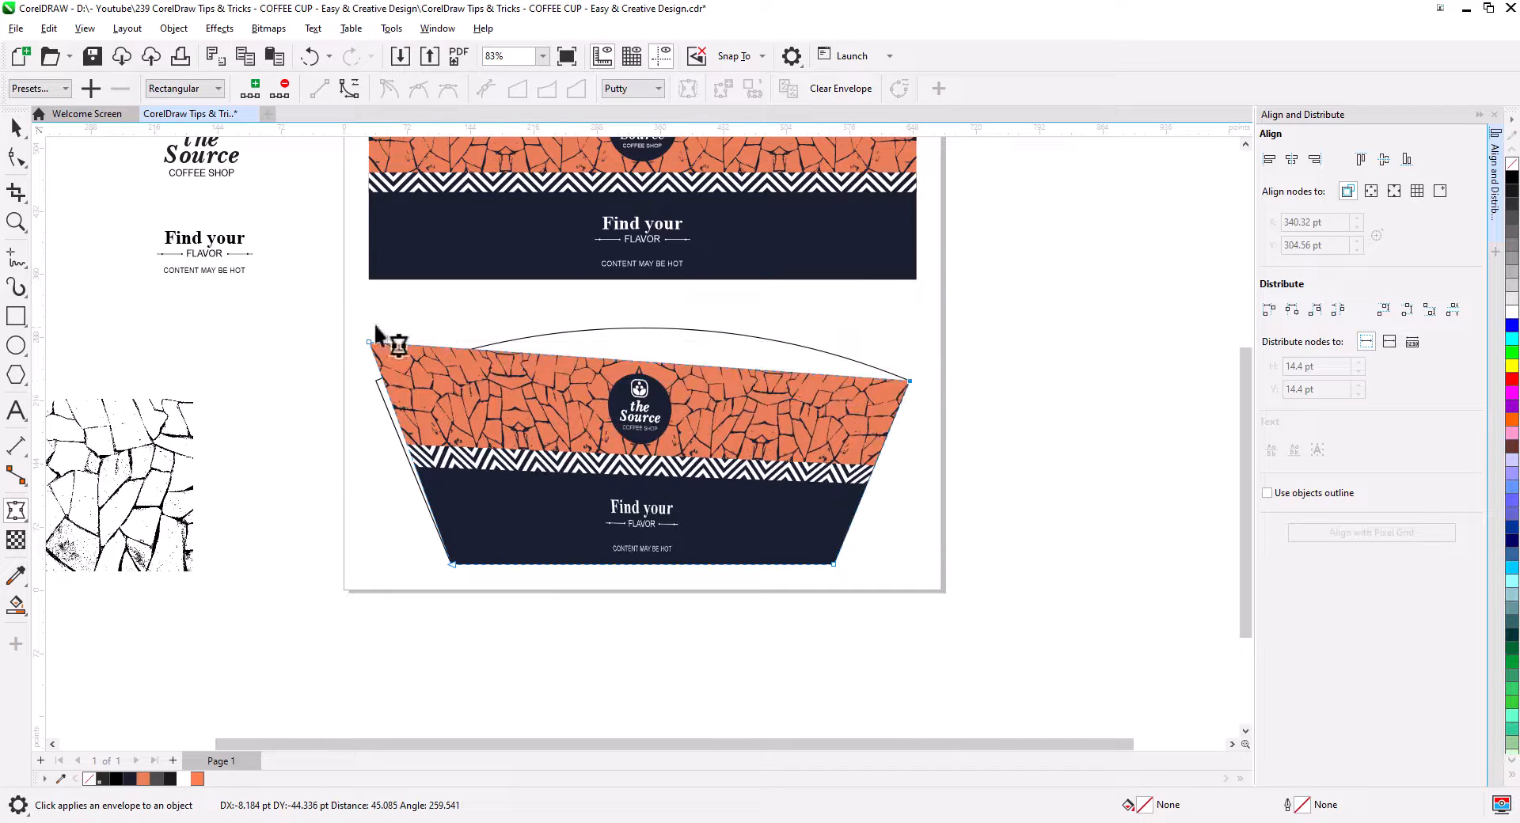
{"action": "left_click_drag", "start_coordinate": [370, 343], "coordinate": [375, 382]}
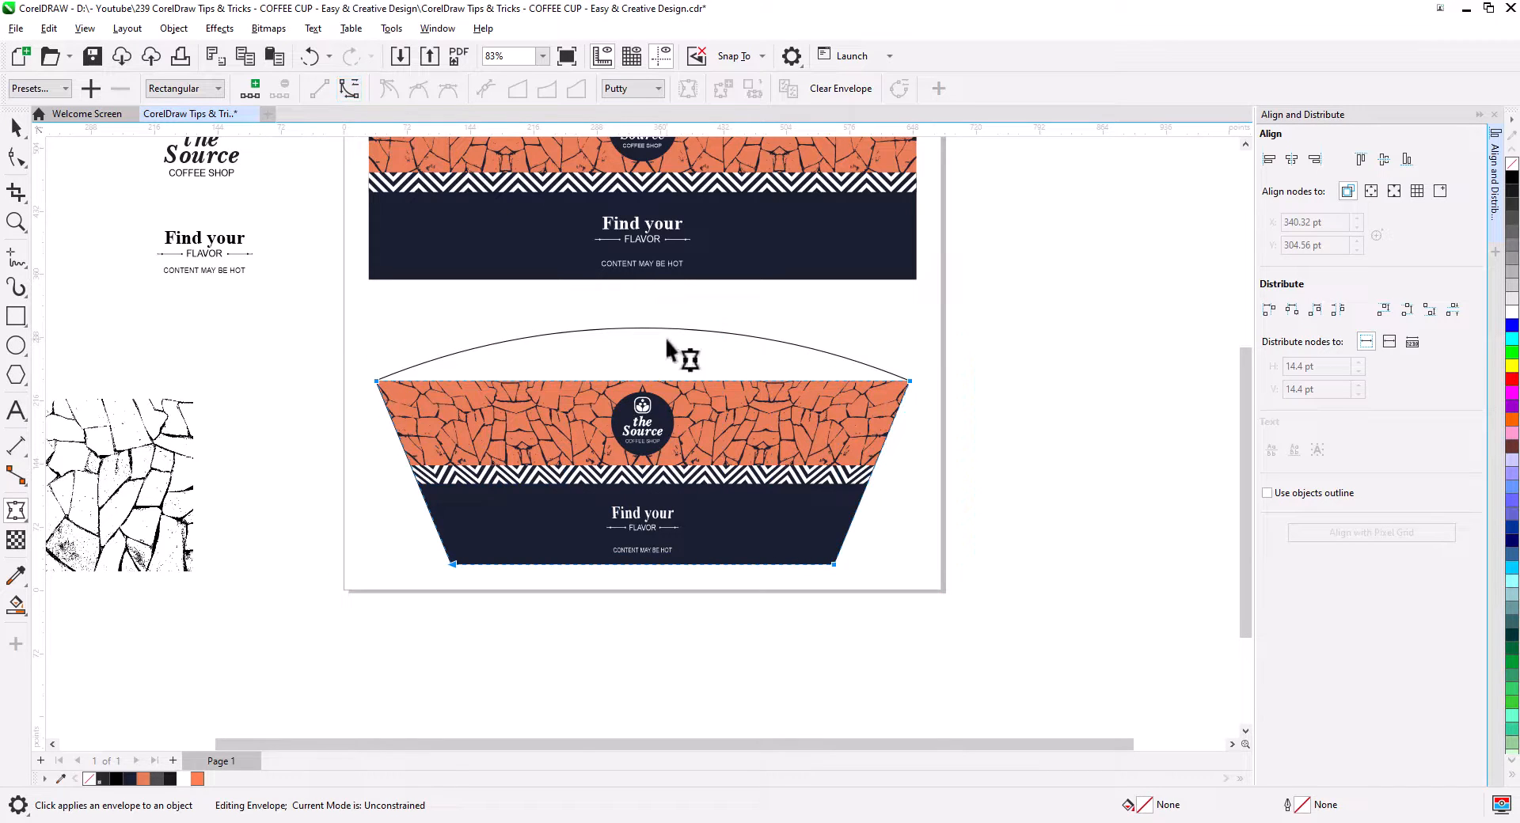
Bend the envelope's upper and lower edges to follow the template's arcs, fine-tune the upper edge's handles and deselect the wrap.
{"action": "left_click_drag", "start_coordinate": [640, 381], "coordinate": [643, 327]}
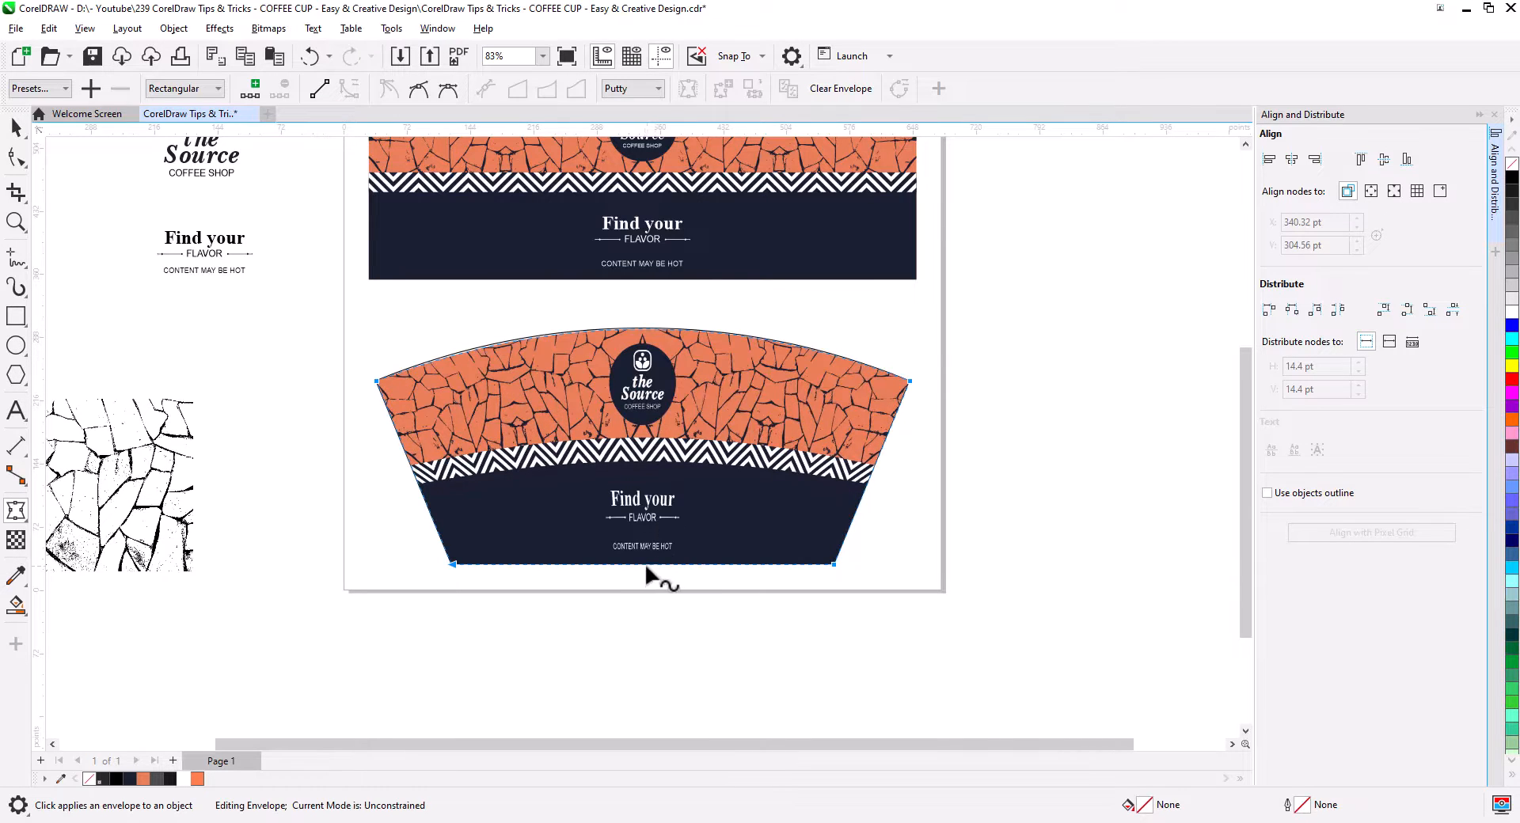
{"action": "left_click_drag", "start_coordinate": [643, 564], "coordinate": [643, 526]}
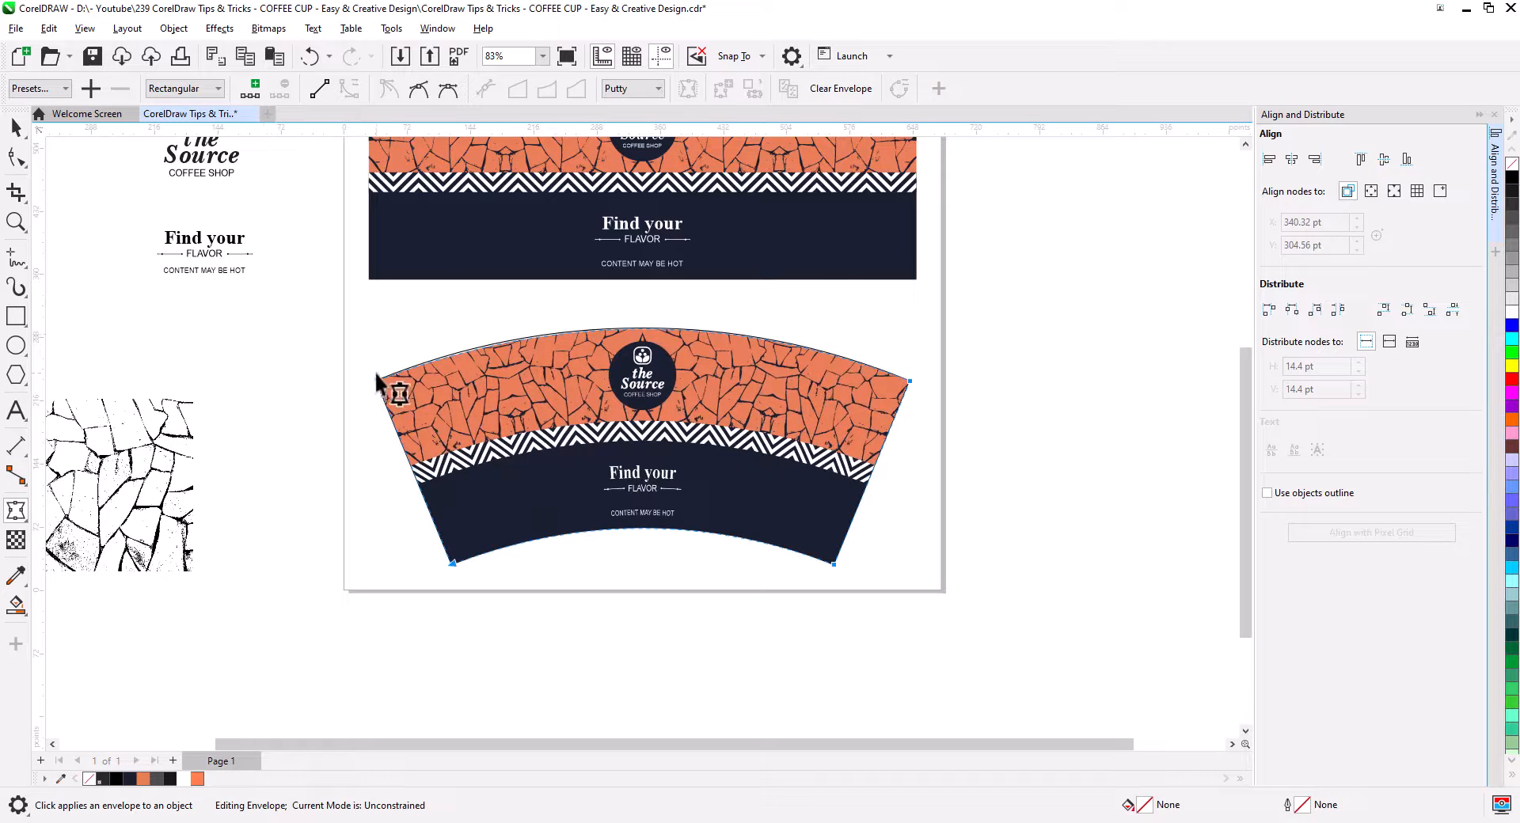
{"action": "left_click", "coordinate": [542, 337]}
{"action": "left_click_drag", "start_coordinate": [555, 314], "coordinate": [552, 311]}
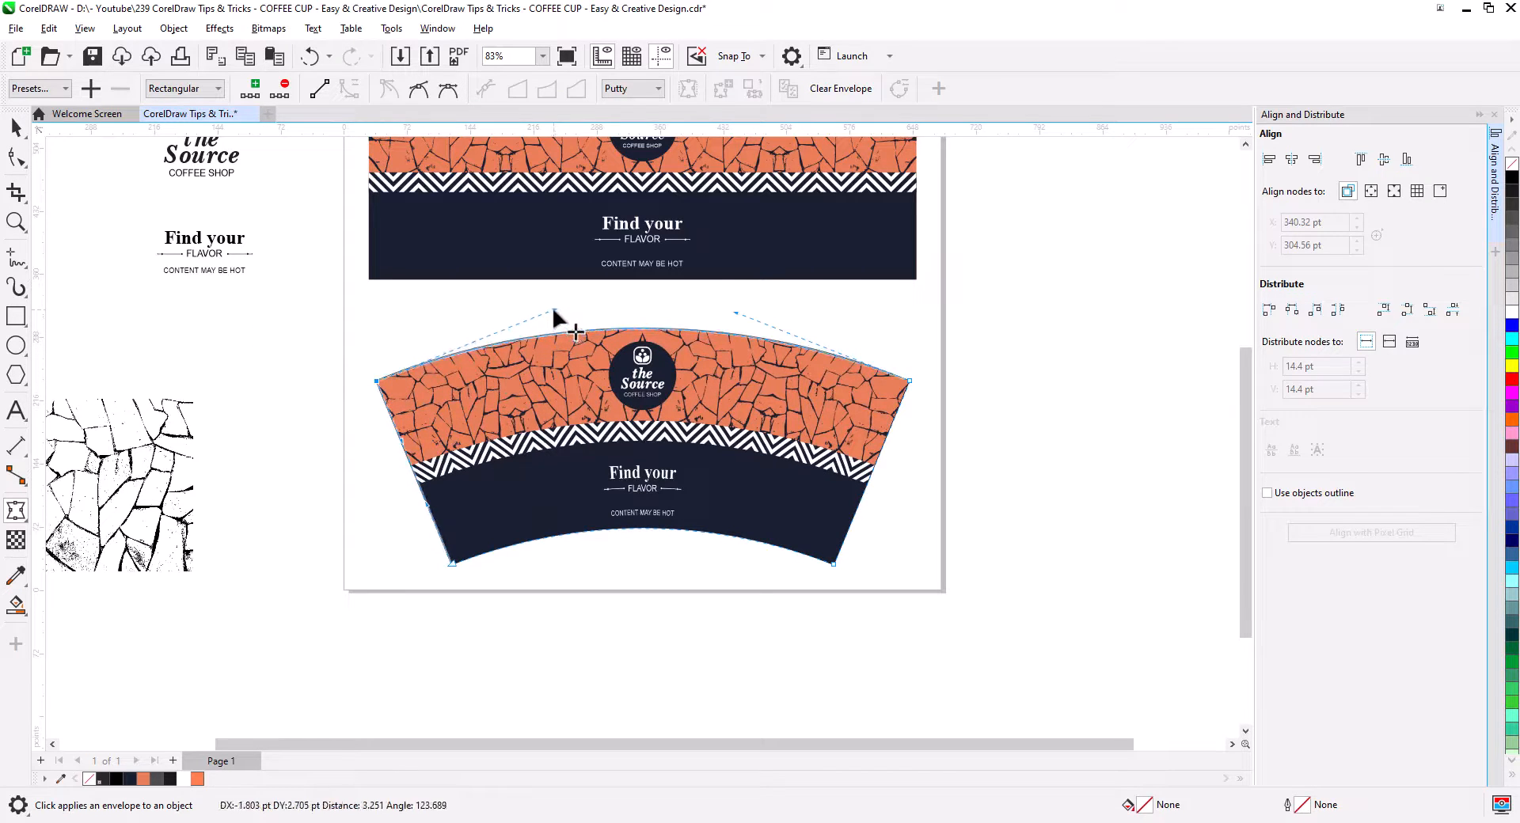
{"action": "left_click", "coordinate": [741, 315]}
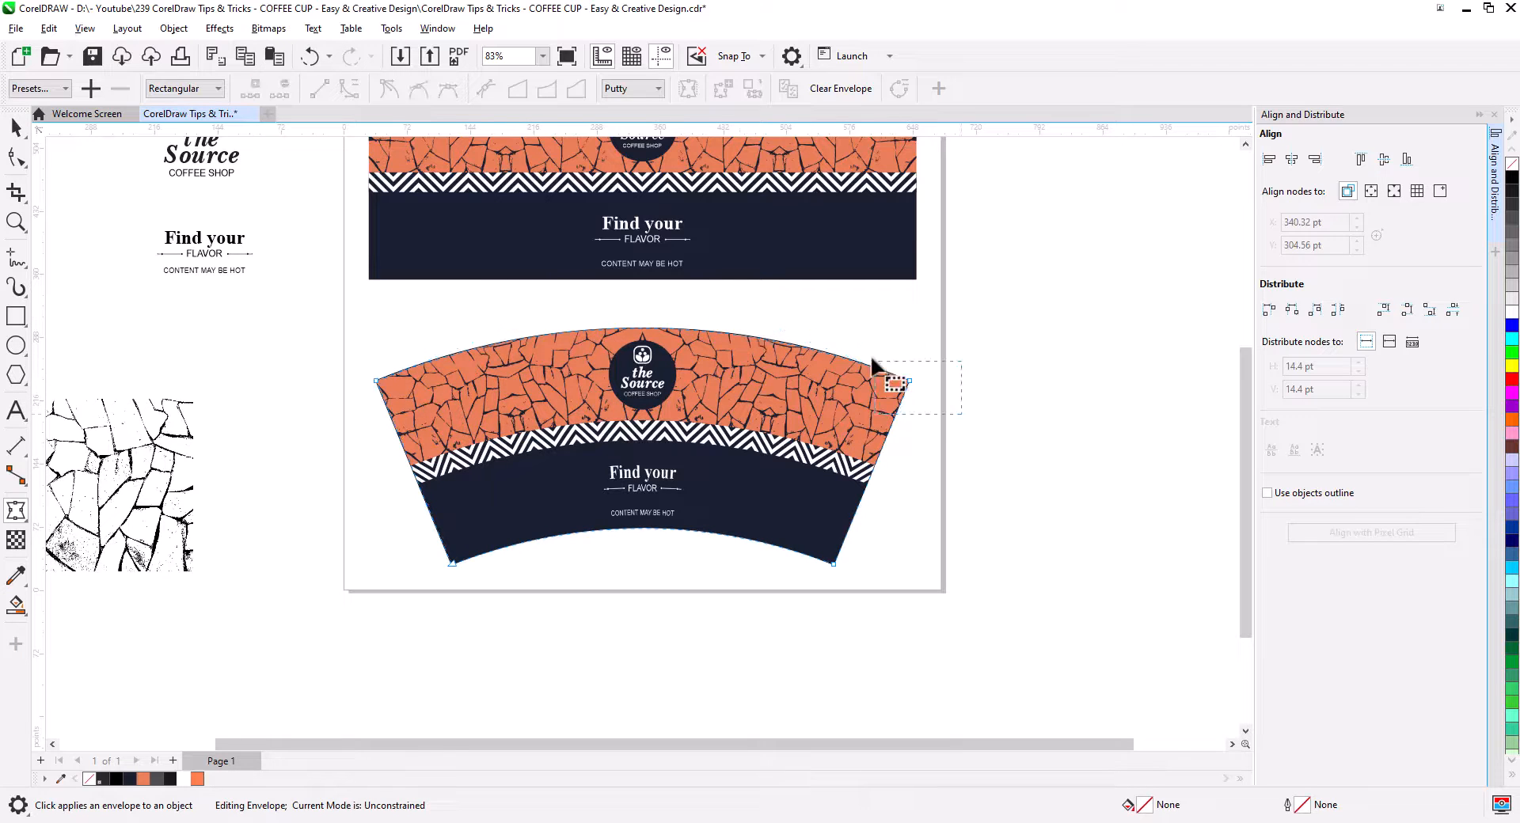
{"action": "left_click_drag", "start_coordinate": [962, 414], "coordinate": [871, 360]}
{"action": "left_click_drag", "start_coordinate": [737, 314], "coordinate": [738, 315]}
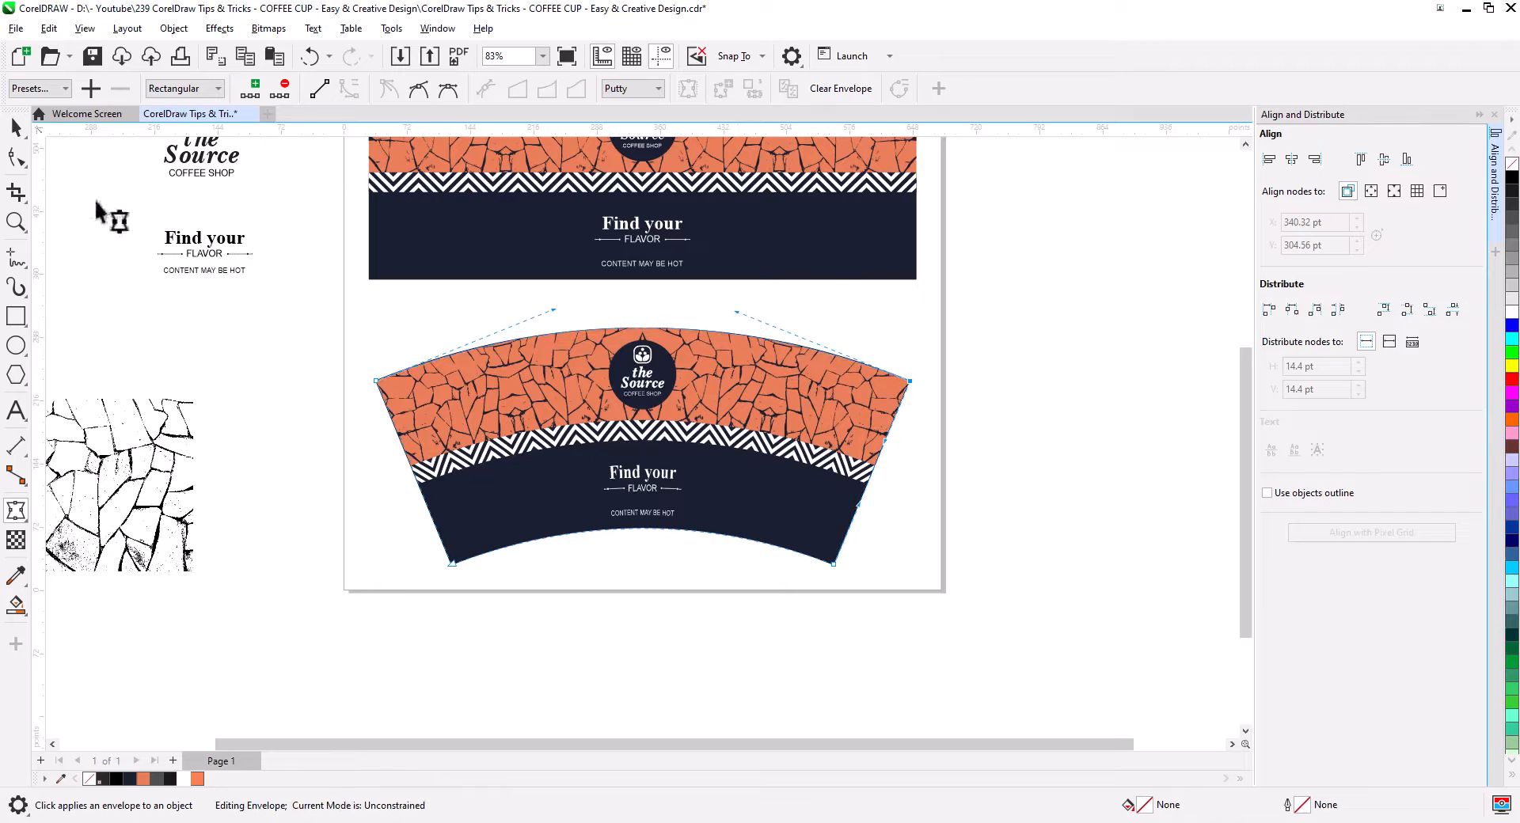
{"action": "left_click", "coordinate": [16, 127]}
{"action": "left_click", "coordinate": [466, 301]}
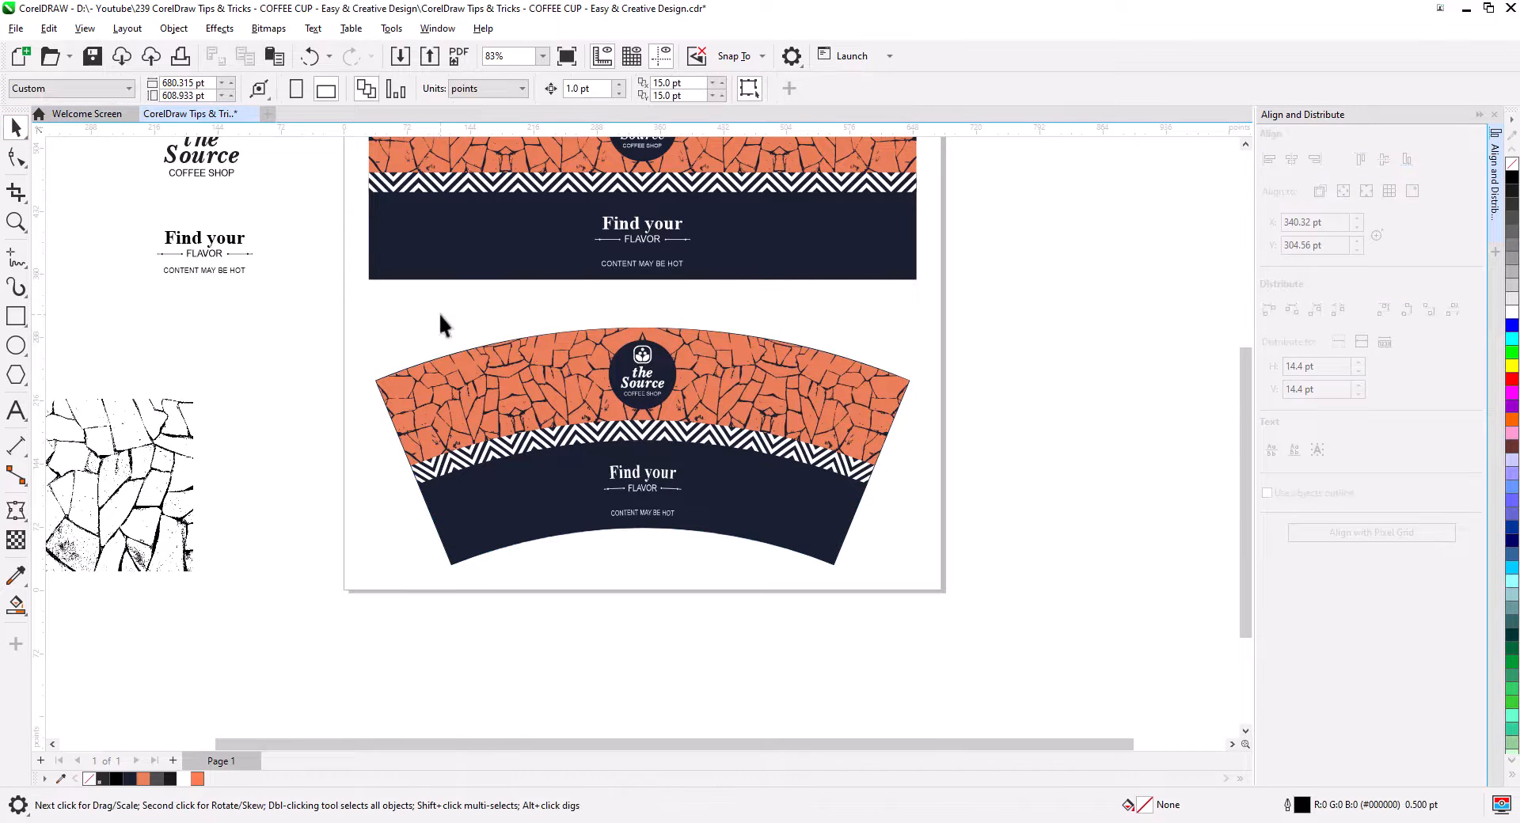